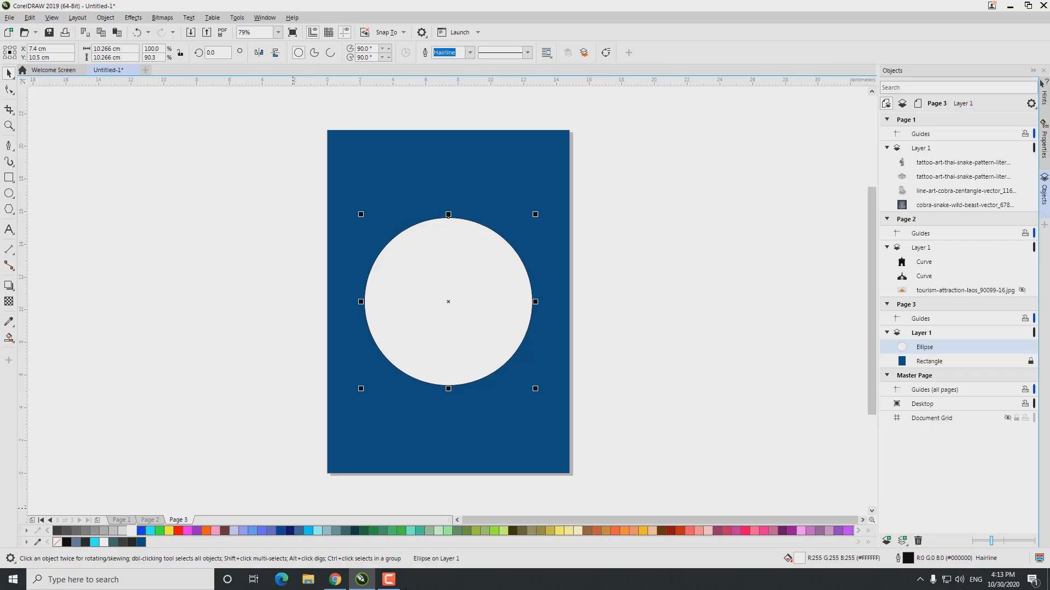
# Remove the white circle's outline and apply an elliptical fountain transparency to the circle
pyautogui.rightClick(56, 543)
pyautogui.click(9, 302)
pyautogui.moveTo(517, 244); pyautogui.dragTo(485, 366)
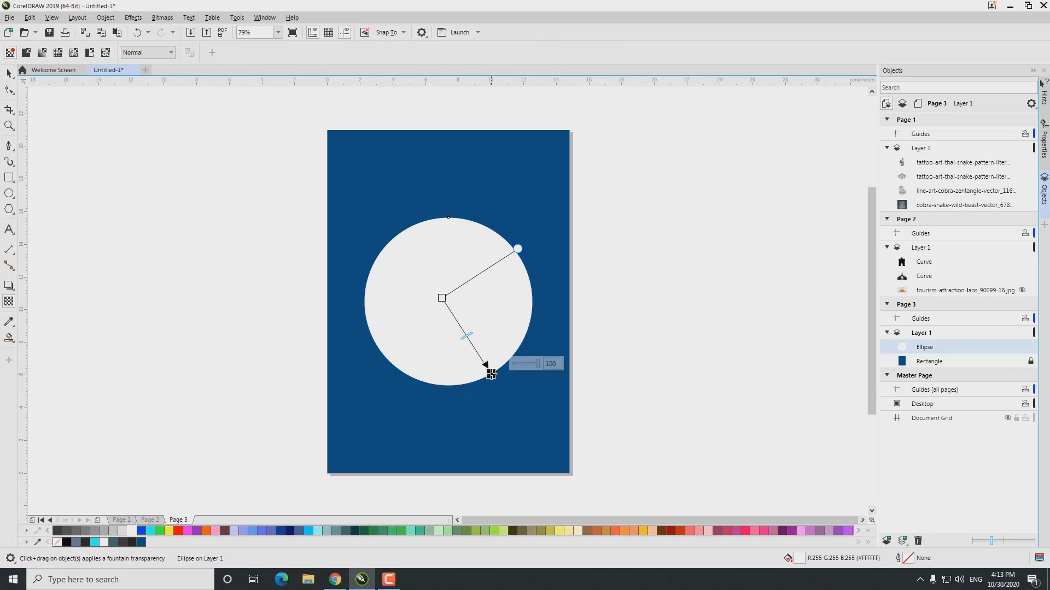
pyautogui.click(236, 53)
pyautogui.click(252, 53)
pyautogui.hotkey('ctrl', 'z')
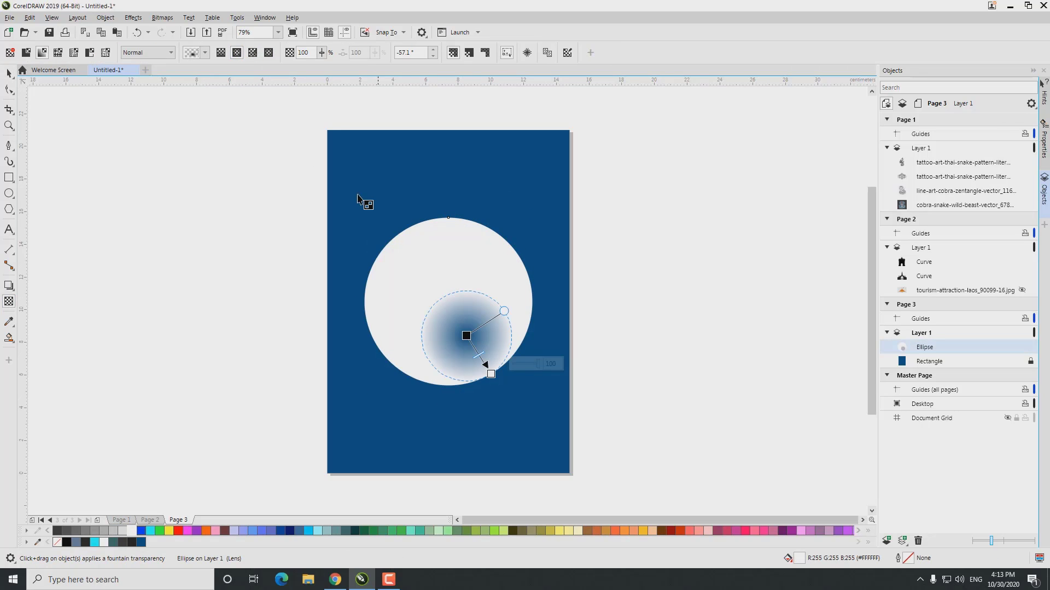
# Reverse the circle's transparency to an opaque centre and a 96 transparent edge, centring the gradient on the circle
pyautogui.doubleClick(525, 326)
pyautogui.write('0')
pyautogui.press('Return')
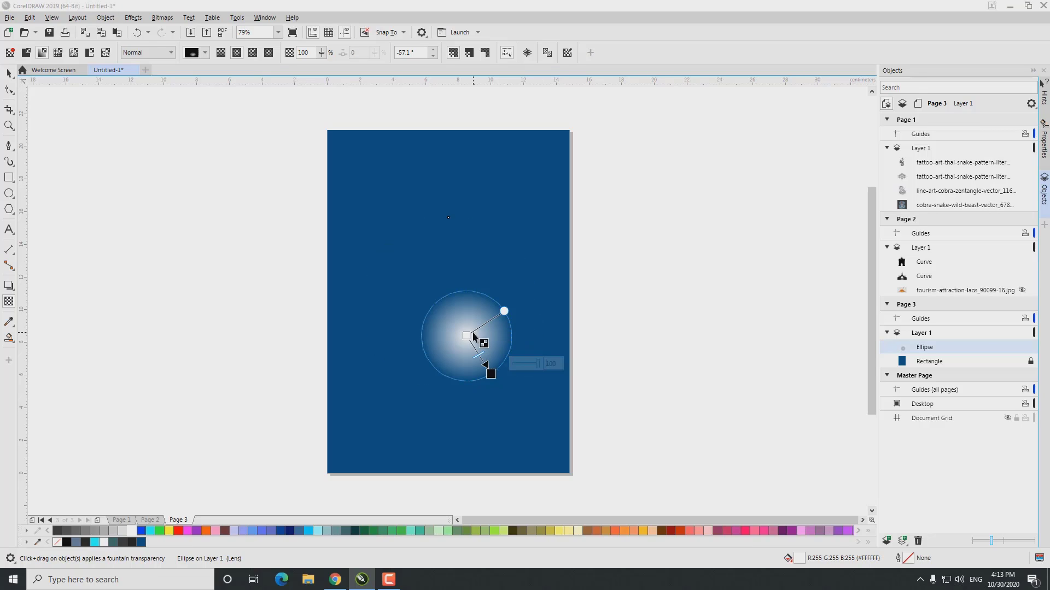
pyautogui.hotkey('ctrl', 'z')
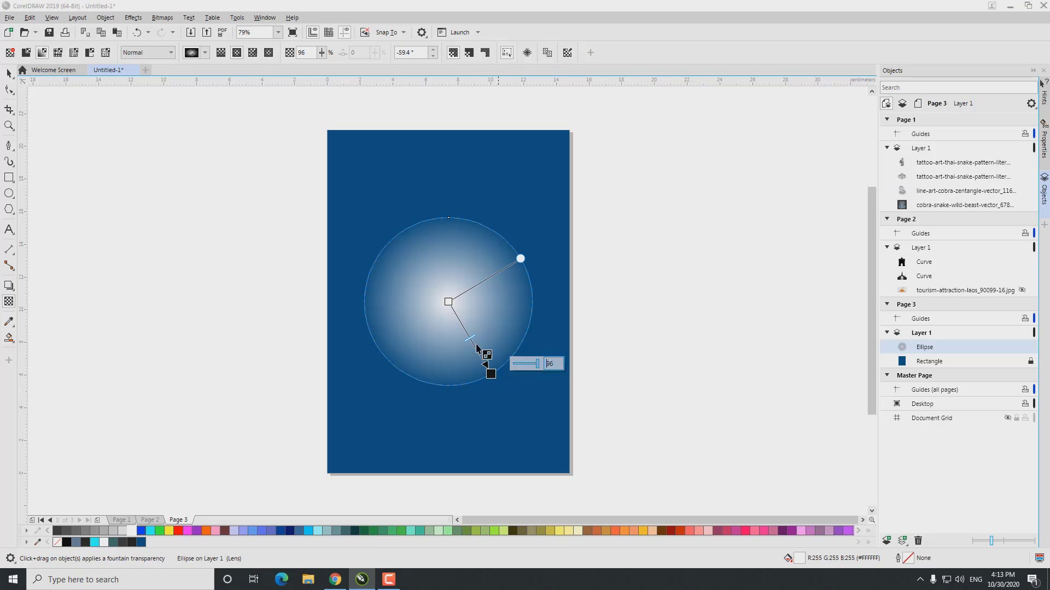
pyautogui.press('space')
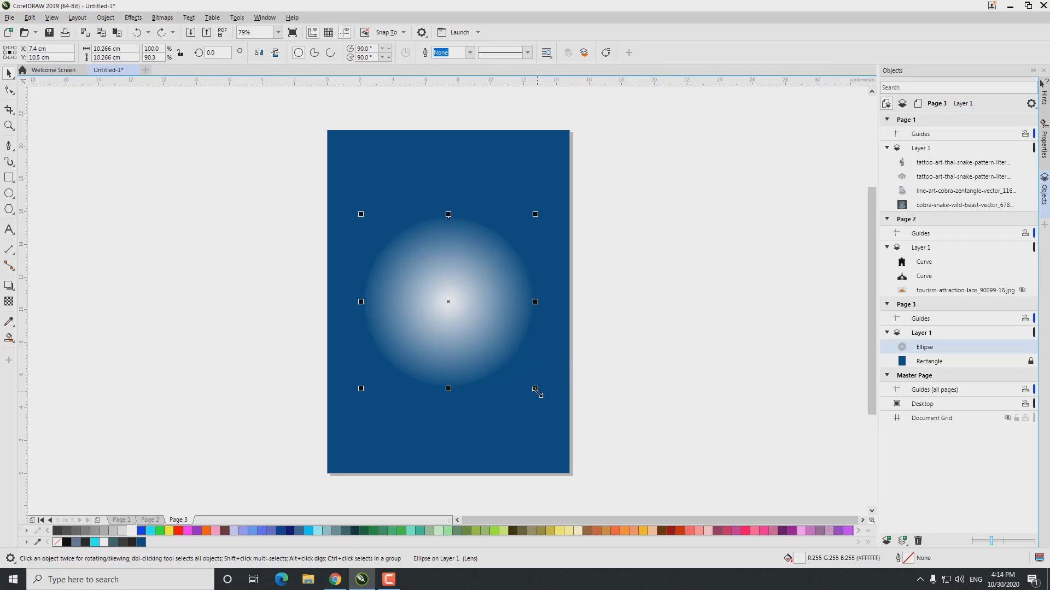
# Enlarge the glowing circle to about 14.1 cm and set its outer edge transparency to 100
pyautogui.hotkey('ctrl', 'shift', 'z')
pyautogui.press('space')
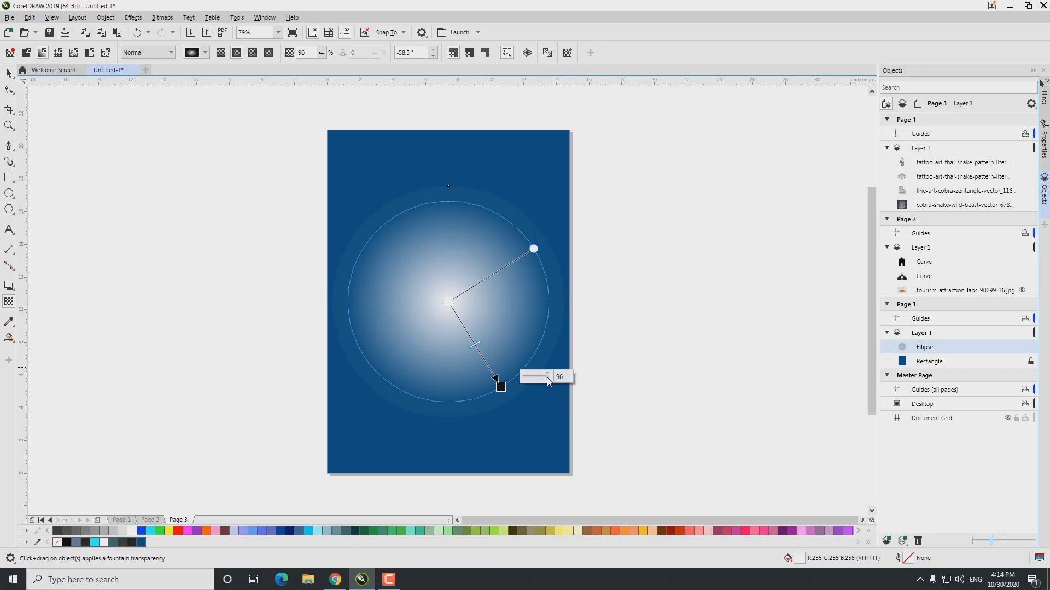
pyautogui.press('space')
pyautogui.click(8, 302)
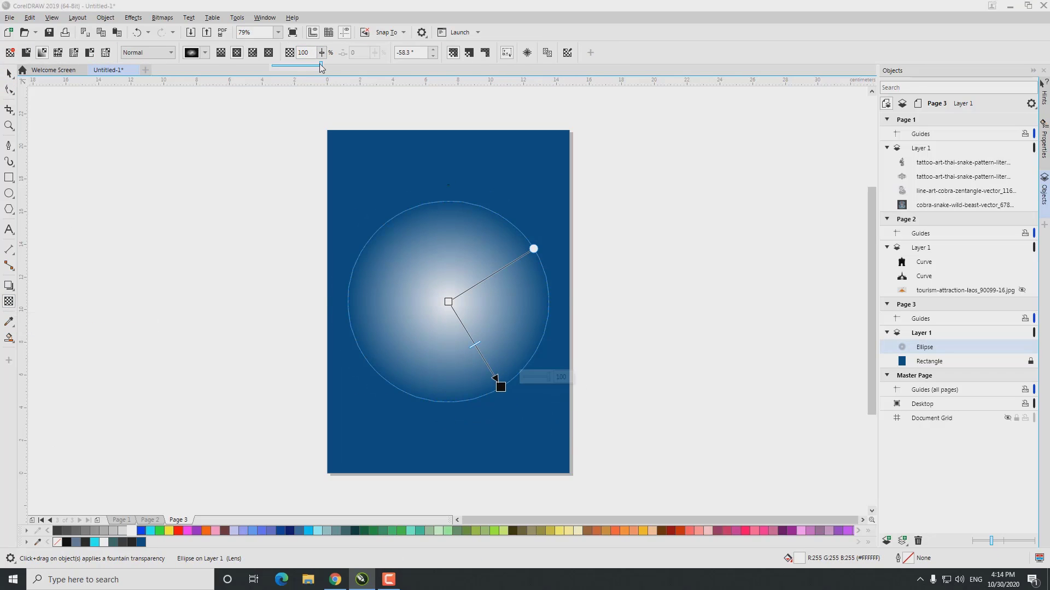
pyautogui.press('space')
pyautogui.press('space')
# Try the Difference merge mode on the circle's transparency
pyautogui.click(147, 52)
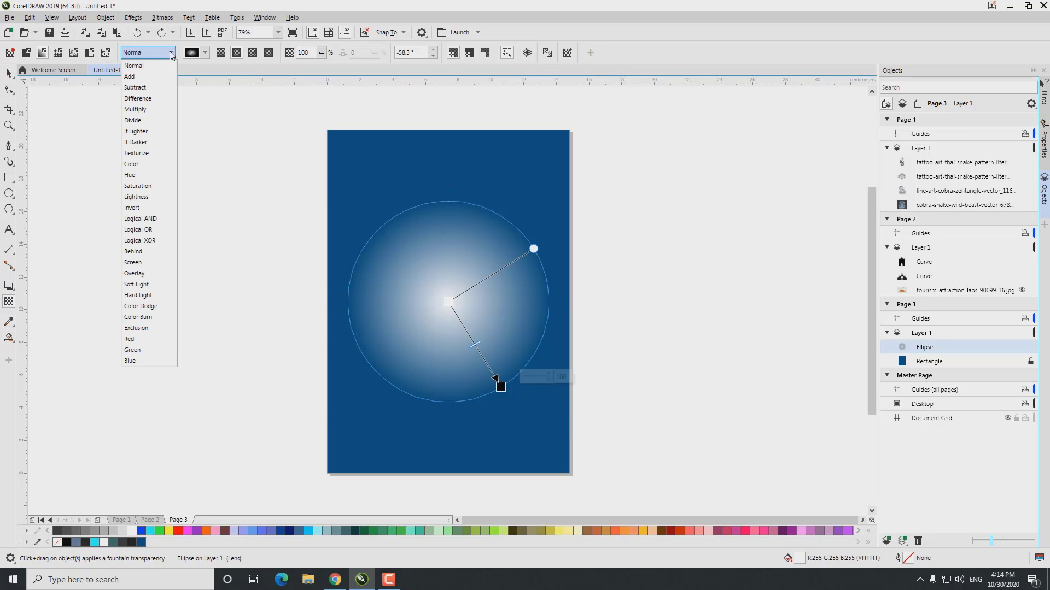
pyautogui.click(136, 99)
pyautogui.press('space')
pyautogui.hotkey('ctrl', 'z')
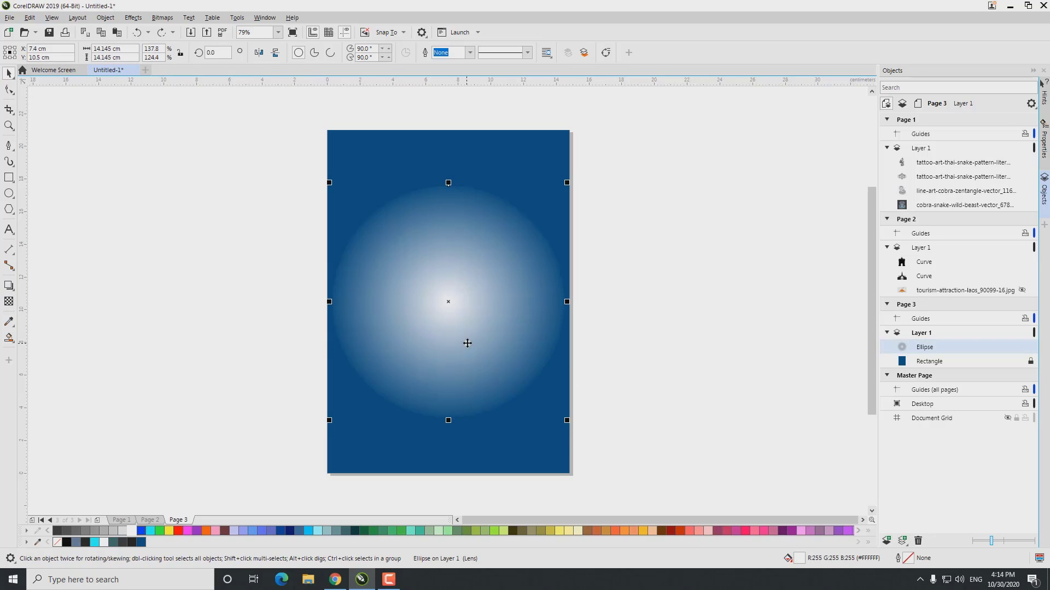
# Scale the glowing circle down to about 9 cm and apply a Gaussian Blur with a radius of about 121 pixels
pyautogui.moveTo(568, 420); pyautogui.dragTo(525, 378)
pyautogui.click(133, 17)
pyautogui.moveTo(164, 83)
pyautogui.click(246, 119)
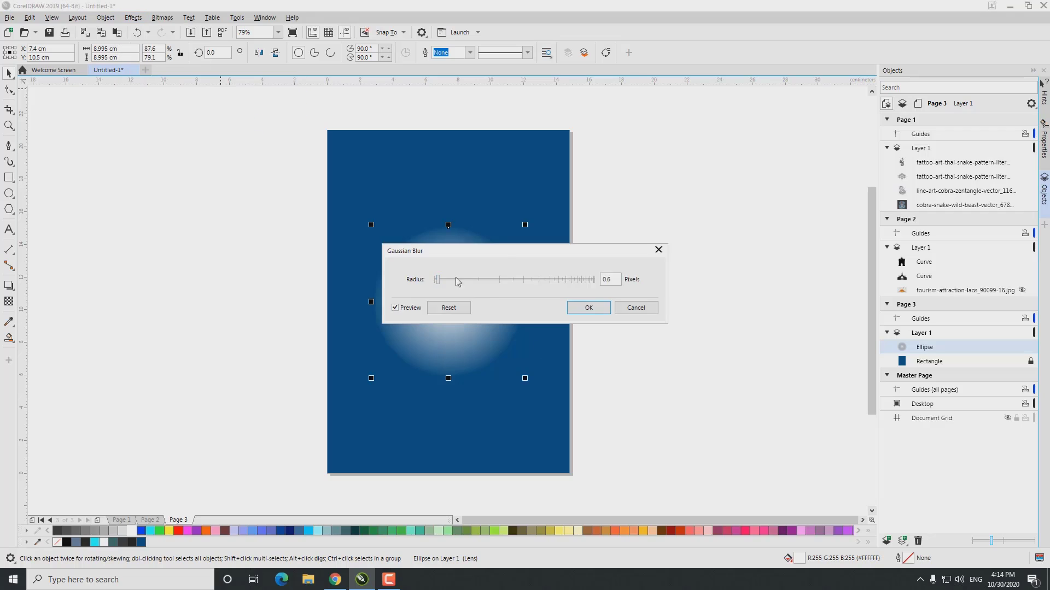
pyautogui.moveTo(437, 250); pyautogui.dragTo(532, 145)
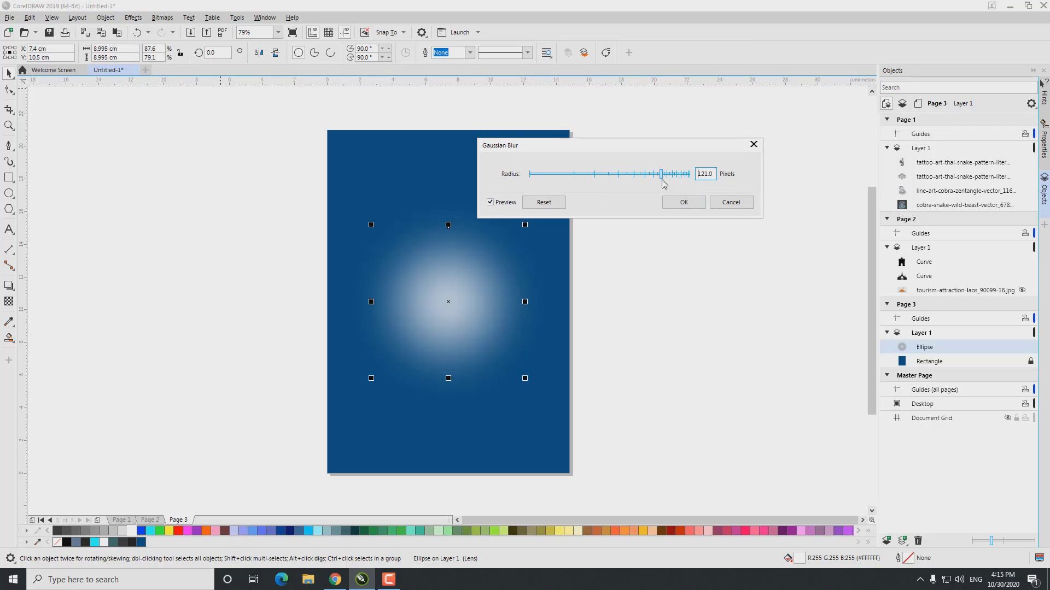
pyautogui.click(684, 202)
# Adjust the blurred circle's edge transparency and convert the circle to a 300 dpi RGB bitmap
pyautogui.press('space')
pyautogui.click(322, 52)
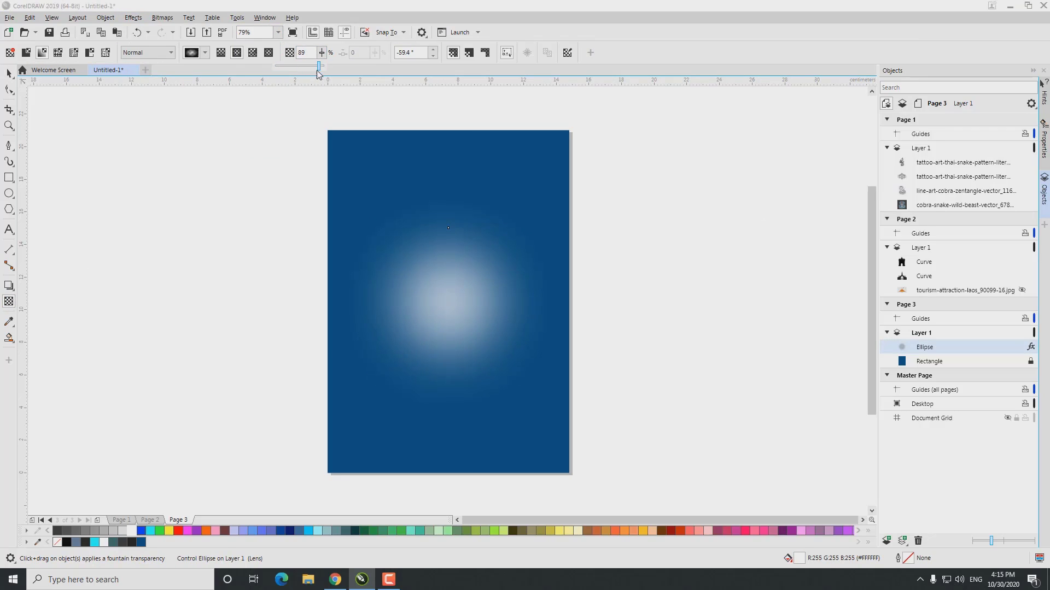
pyautogui.press('space')
pyautogui.click(540, 397)
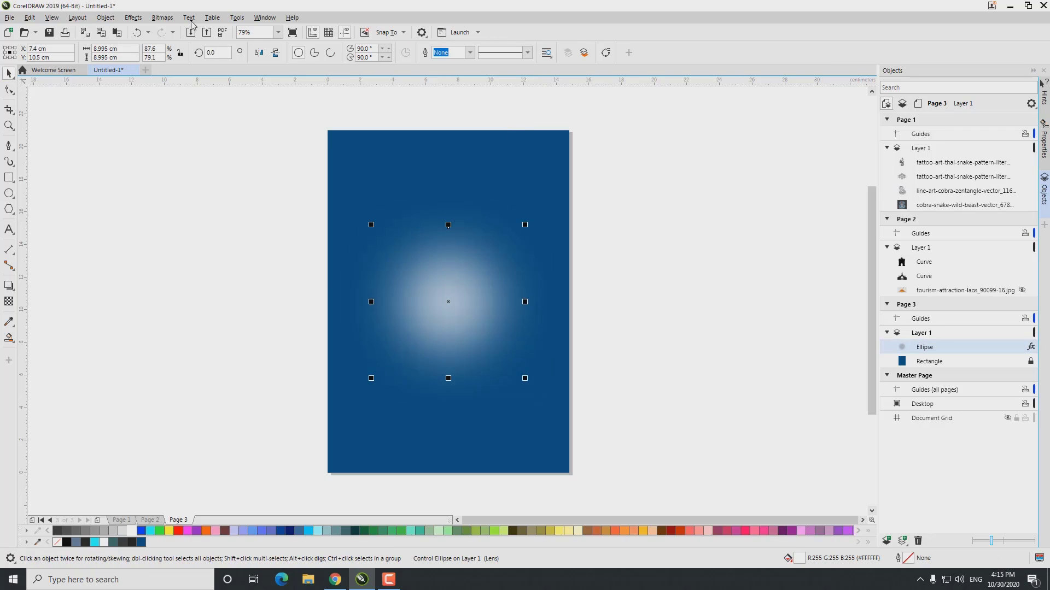
pyautogui.click(162, 17)
pyautogui.click(181, 30)
pyautogui.press('Return')
# Give the glow bitmap a uniform transparency of about 32 and enlarge it to about 19.7 cm beyond the page sides
pyautogui.press('space')
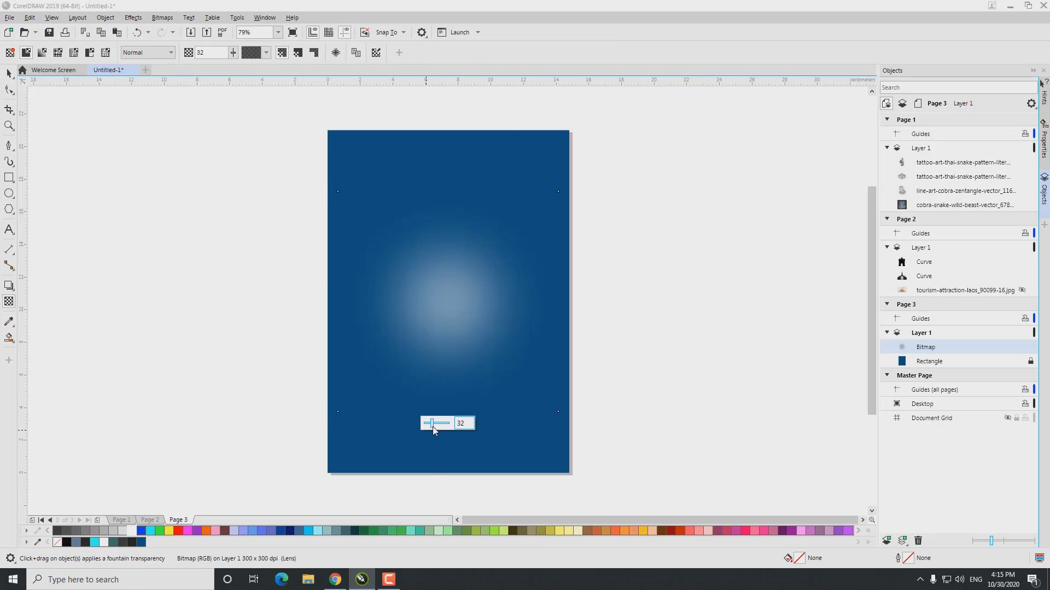
pyautogui.press('space')
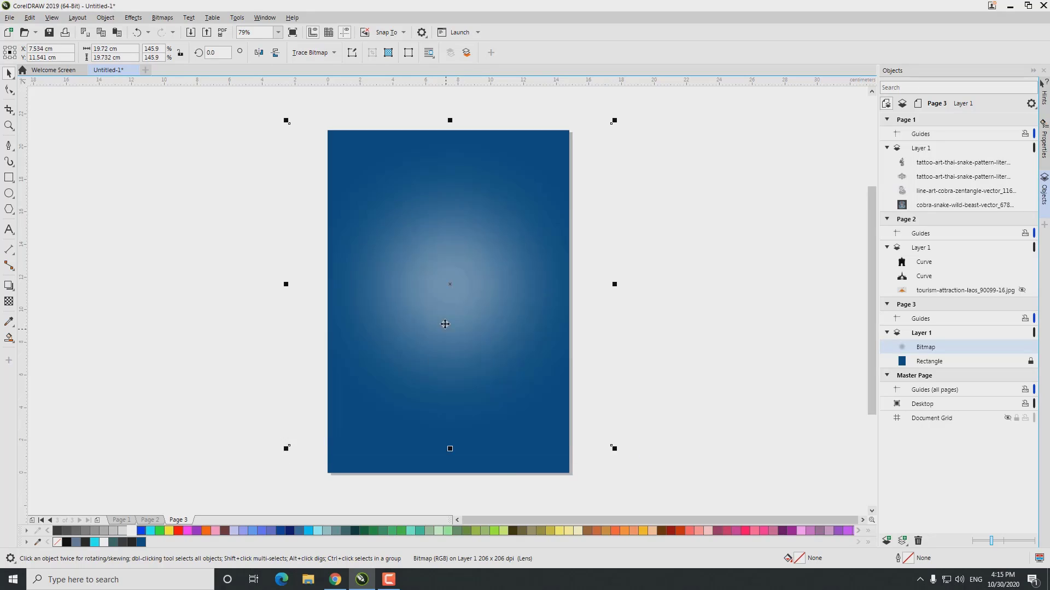
# Unlock the blue background rectangle and PowerClip the glow bitmap inside it
pyautogui.rightClick(495, 467)
pyautogui.click(525, 494)
pyautogui.rightClick(467, 475)
pyautogui.click(492, 257)
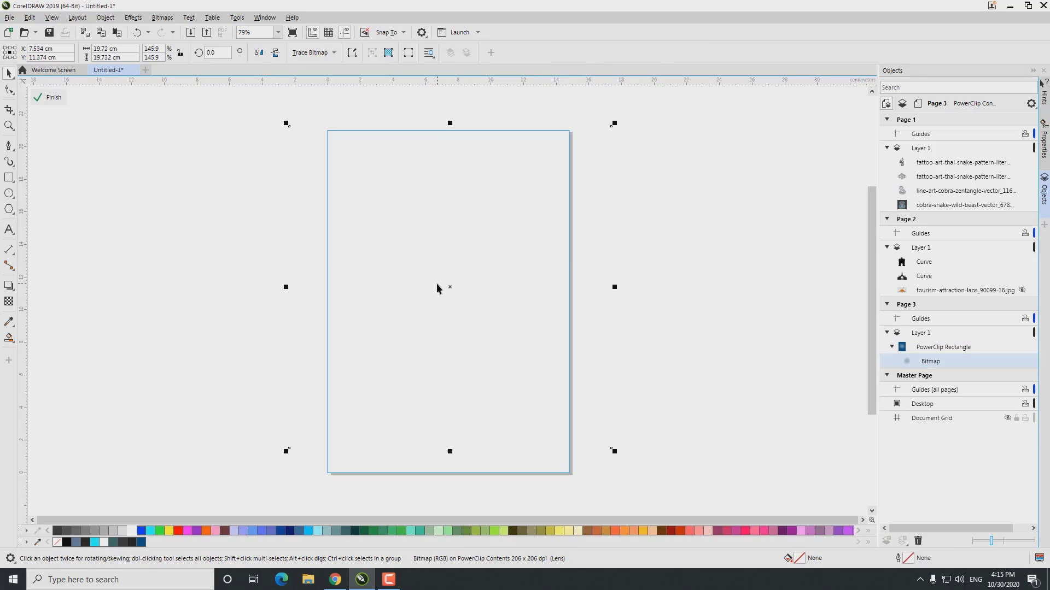
pyautogui.click(50, 98)
pyautogui.click(605, 379)
# Draw a moon circle about 8 cm wide, filled white without outline, in the upper middle of the page
pyautogui.press('F7')
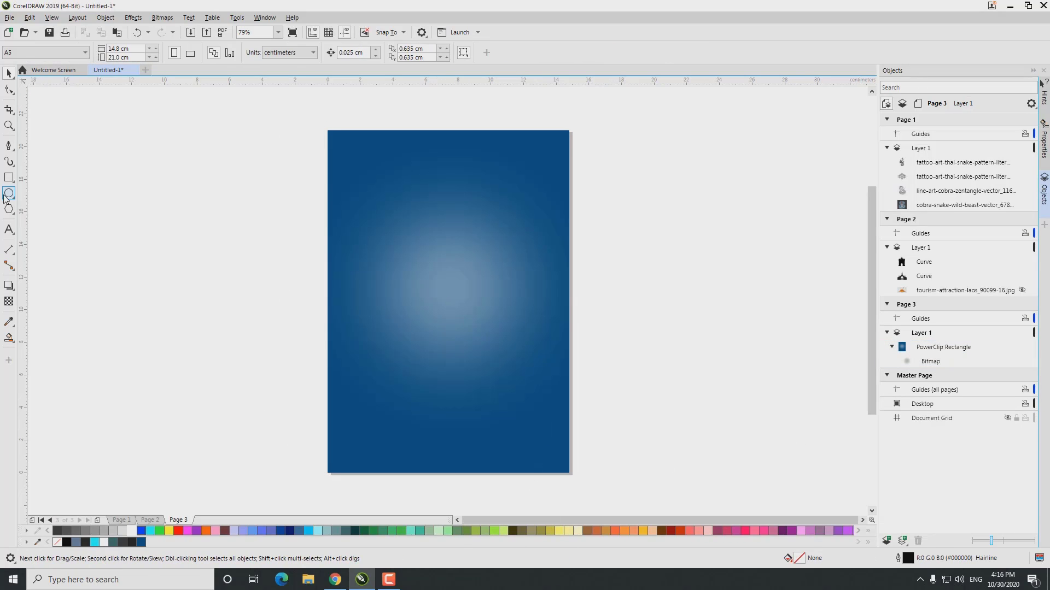
pyautogui.moveTo(313, 144); pyautogui.dragTo(499, 281)
pyautogui.press('Return')
pyautogui.click(8, 73)
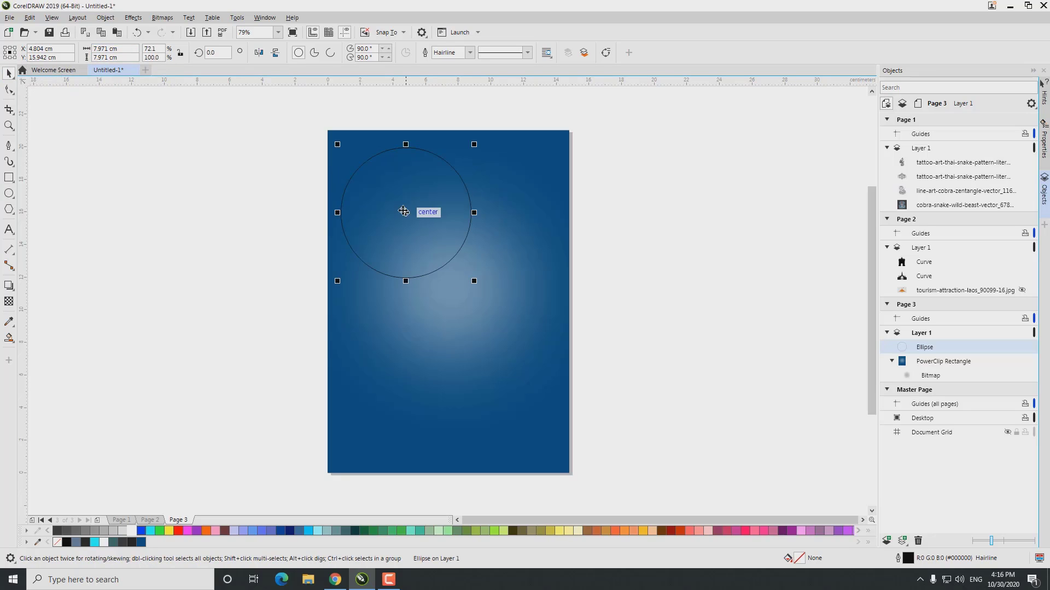
pyautogui.click(132, 531)
pyautogui.rightClick(57, 542)
pyautogui.moveTo(441, 241); pyautogui.dragTo(445, 244)
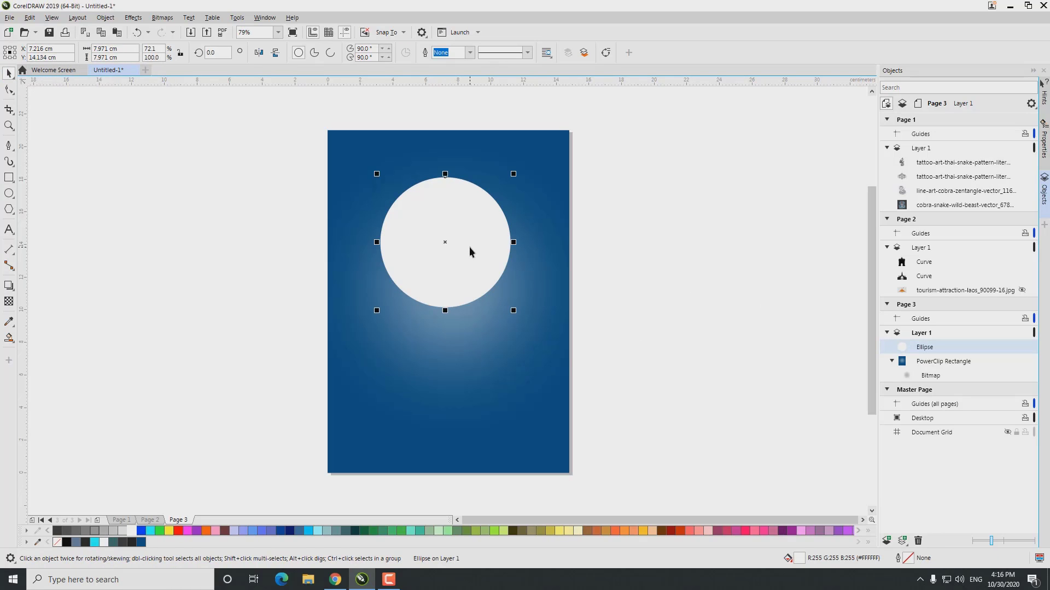
# Duplicate the moon circle, apply a Gaussian Blur to the copy behind it, and enlarge the copy to about 9.3 cm
pyautogui.moveTo(509, 307); pyautogui.dragTo(509, 306)
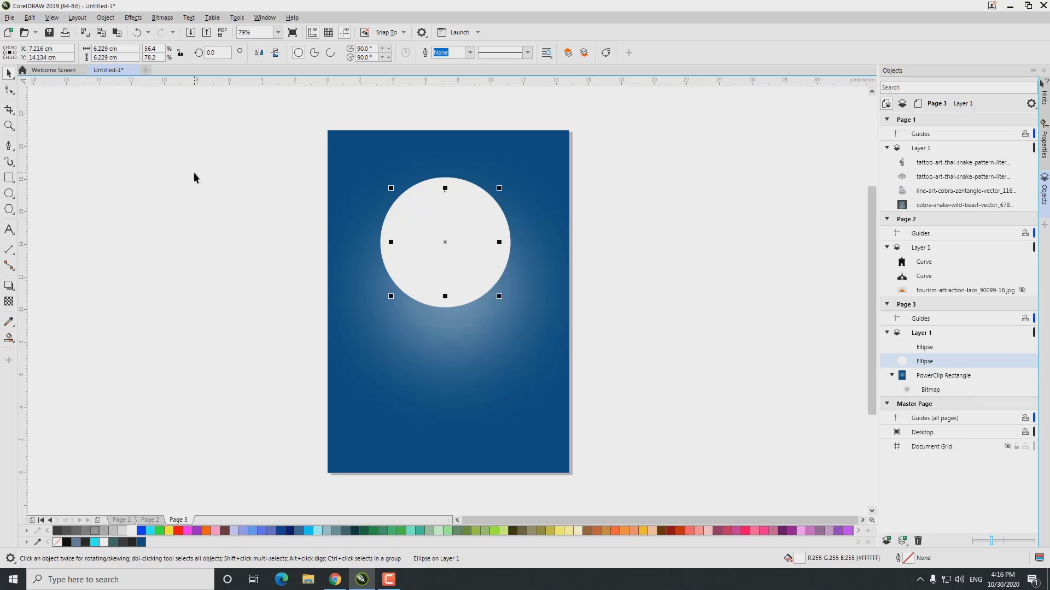
pyautogui.click(132, 18)
pyautogui.click(276, 82)
pyautogui.click(685, 285)
pyautogui.moveTo(500, 296); pyautogui.dragTo(524, 322)
# Apply a stronger Gaussian Blur to the moon's copy and shrink it to a narrow glow around the moon
pyautogui.click(133, 18)
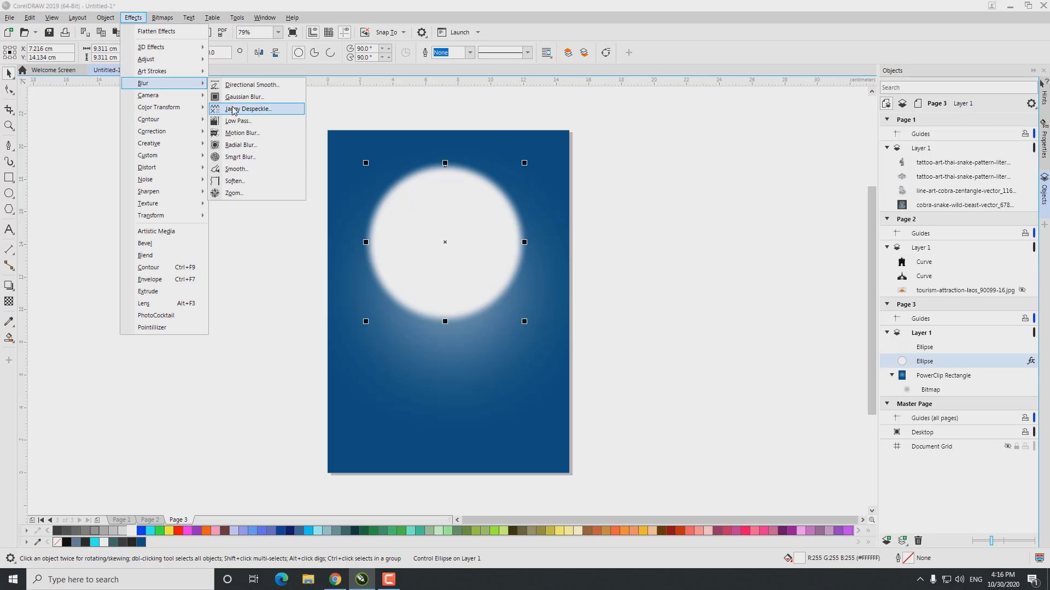
pyautogui.click(257, 105)
pyautogui.moveTo(536, 281); pyautogui.dragTo(543, 276)
pyautogui.click(586, 305)
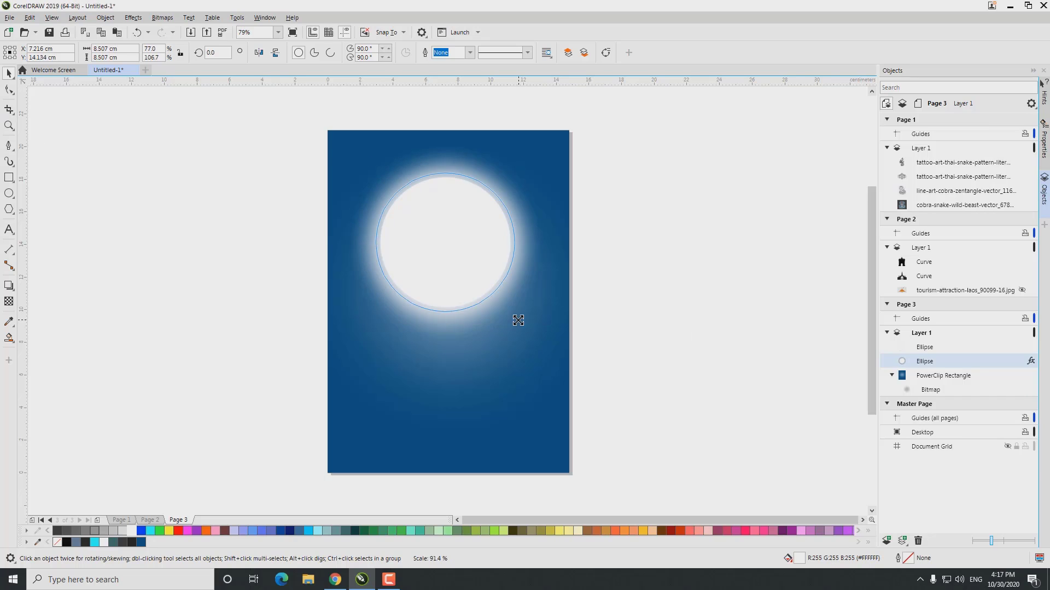
pyautogui.press('Escape')
pyautogui.scroll(2, 391, 237)
pyautogui.scroll(-2, 391, 240)
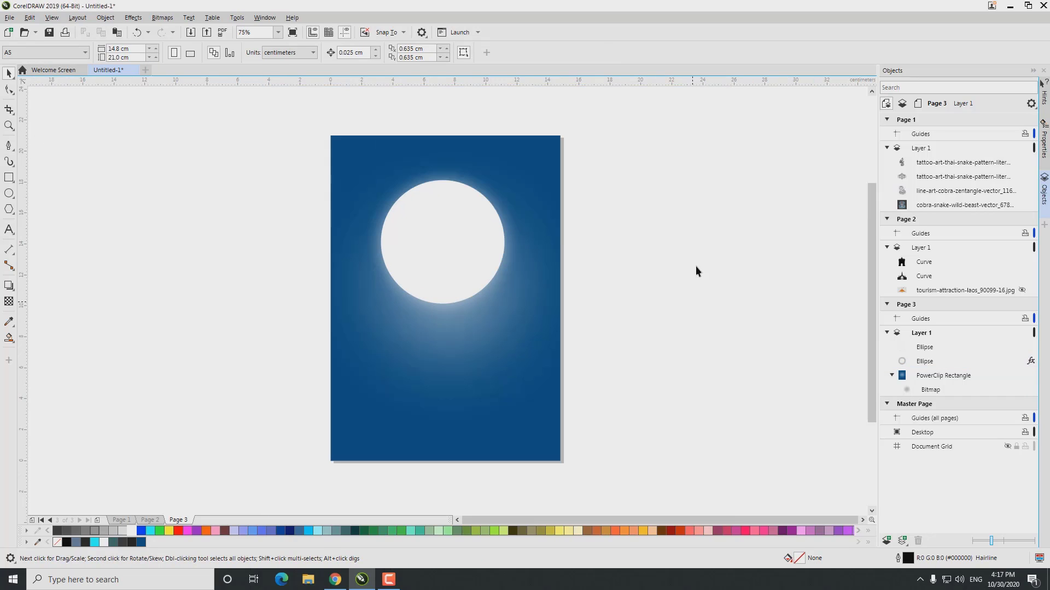
# Group the moon with its glow circles and place the slightly smaller group in the upper middle of the page
pyautogui.click(9, 193)
pyautogui.press('space')
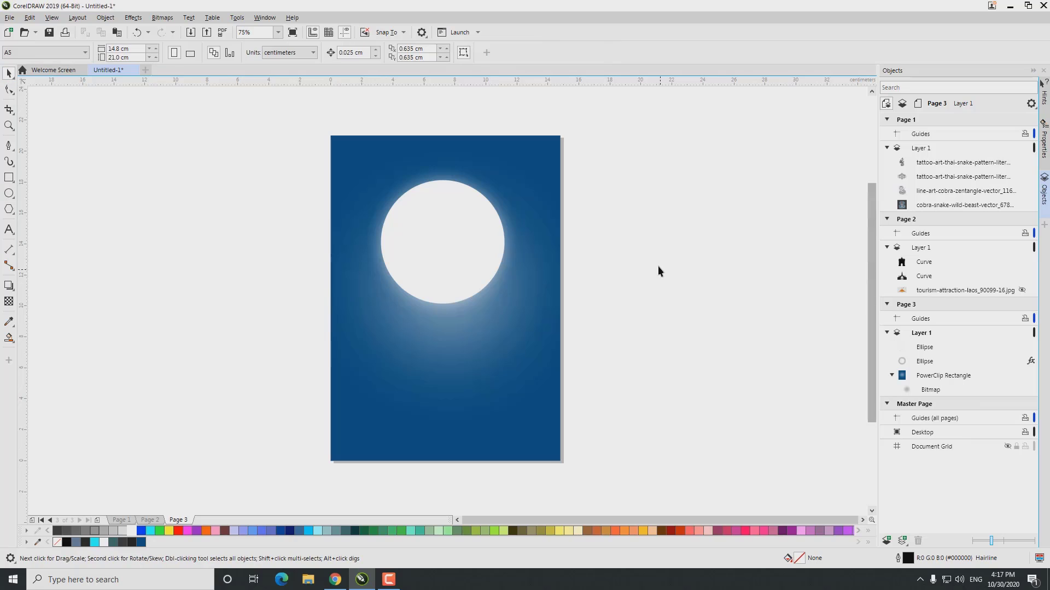
pyautogui.click(433, 270)
pyautogui.moveTo(433, 270); pyautogui.dragTo(448, 245)
pyautogui.rightClick(447, 240)
pyautogui.click(492, 272)
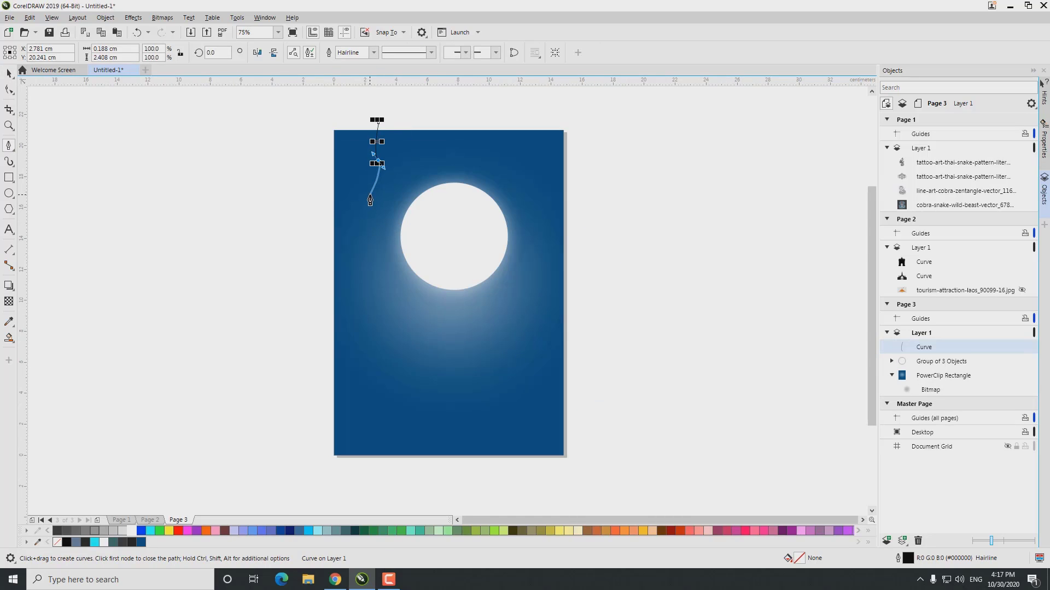
# Delete the unfinished curve near the page's upper-left corner
pyautogui.press('space')
pyautogui.press('Delete')
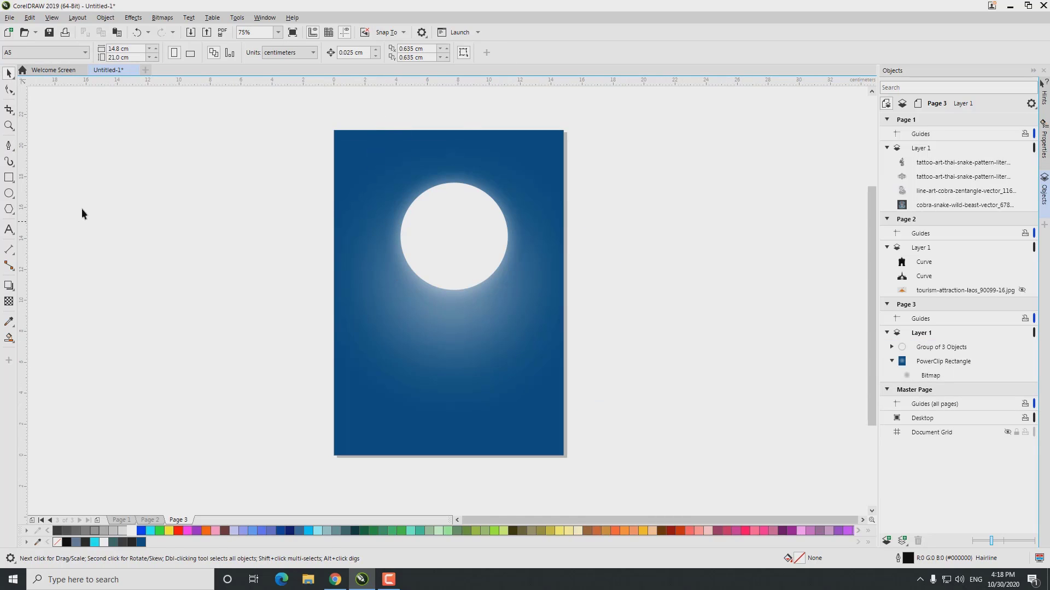
pyautogui.press('space')
# Draw a white rectangle about 2.89 × 0.53 cm left of the moon and fully round its corners to about 0.265 cm
pyautogui.scroll(2, 445, 246)
pyautogui.press('F6')
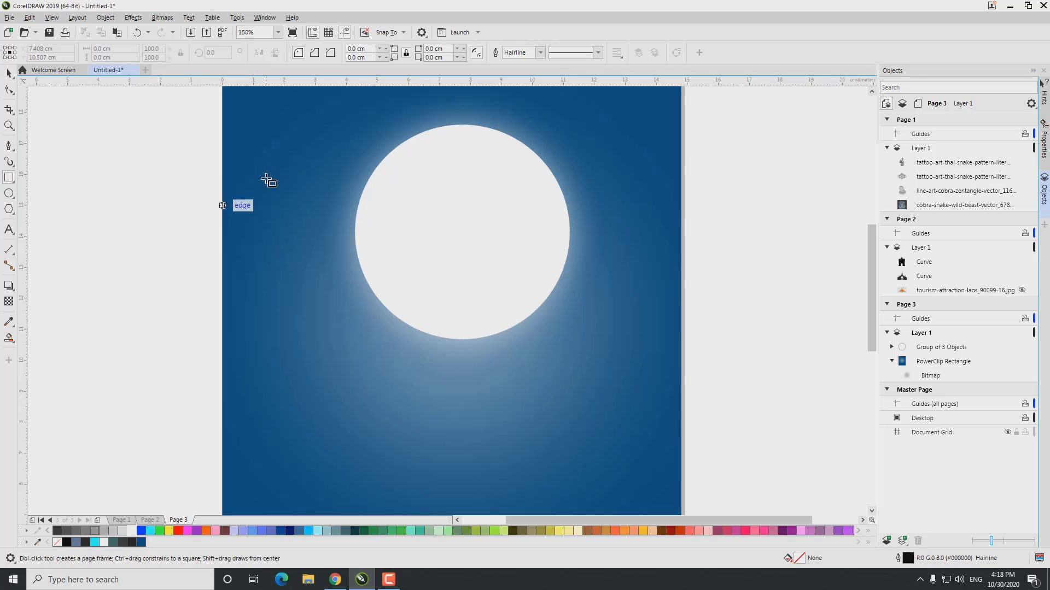
pyautogui.moveTo(248, 159); pyautogui.dragTo(344, 182)
pyautogui.scroll(4, 249, 150)
pyautogui.moveTo(258, 199); pyautogui.dragTo(173, 252)
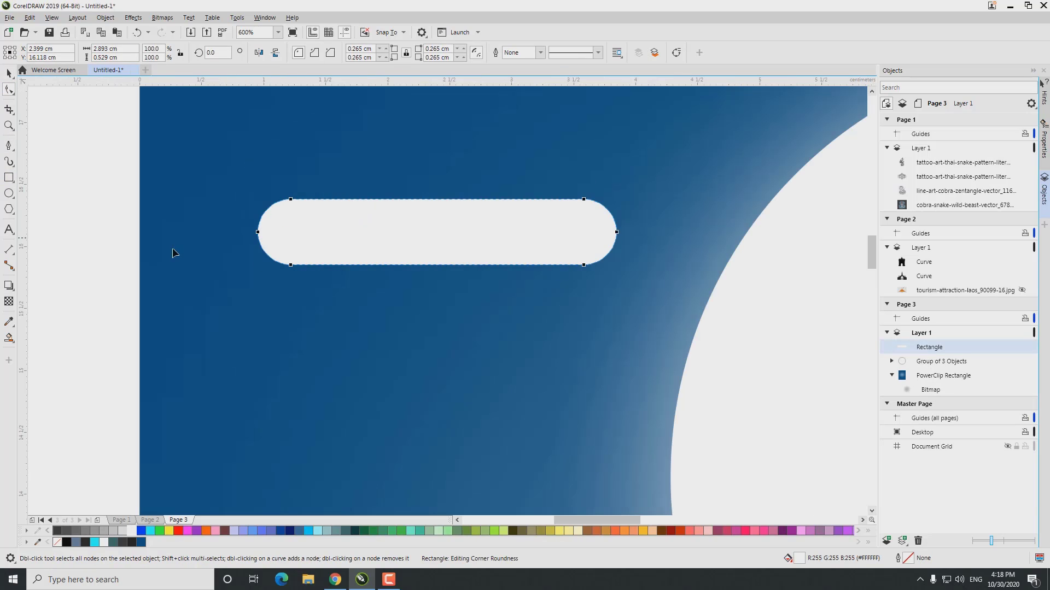
# Draw a white circle about 0.83 cm wide without outline and place it over the rounded bar's left end
pyautogui.click(10, 194)
pyautogui.moveTo(246, 120); pyautogui.dragTo(355, 228)
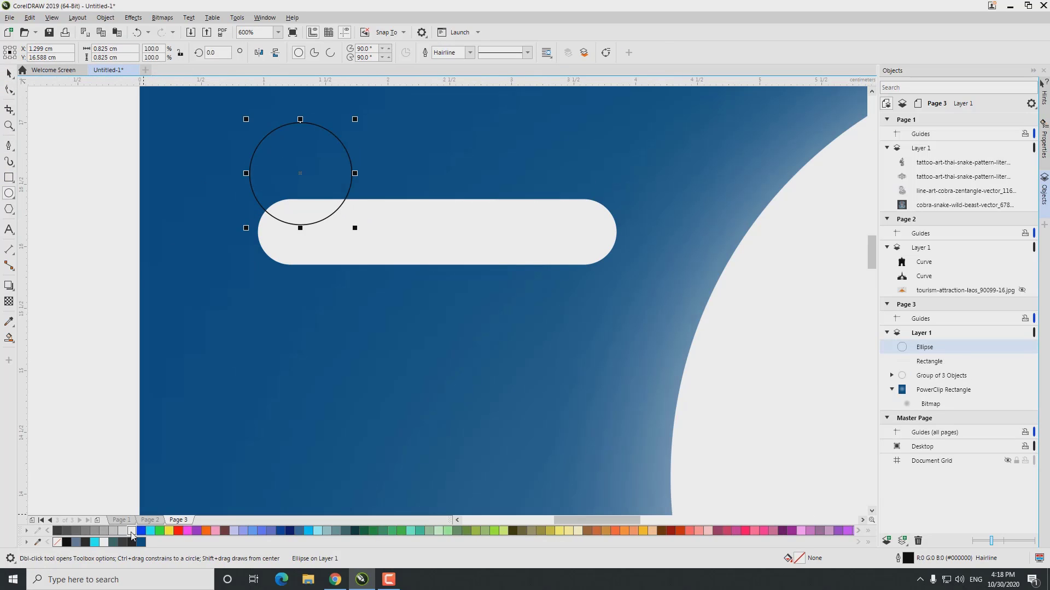
pyautogui.click(132, 531)
pyautogui.rightClick(57, 542)
pyautogui.click(9, 73)
pyautogui.moveTo(303, 175); pyautogui.dragTo(311, 180)
# Copy the circle in varied sizes along the rounded bar's upper edge and weld all the shapes into one cloud
pyautogui.scroll(-2, 204, 211)
pyautogui.moveTo(204, 211); pyautogui.dragTo(285, 173)
pyautogui.rightClick(316, 205)
pyautogui.rightClick(284, 173)
pyautogui.moveTo(256, 202); pyautogui.dragTo(246, 213)
pyautogui.moveTo(277, 181); pyautogui.dragTo(239, 186)
pyautogui.rightClick(244, 184)
pyautogui.moveTo(158, 129); pyautogui.dragTo(361, 246)
pyautogui.click(298, 52)
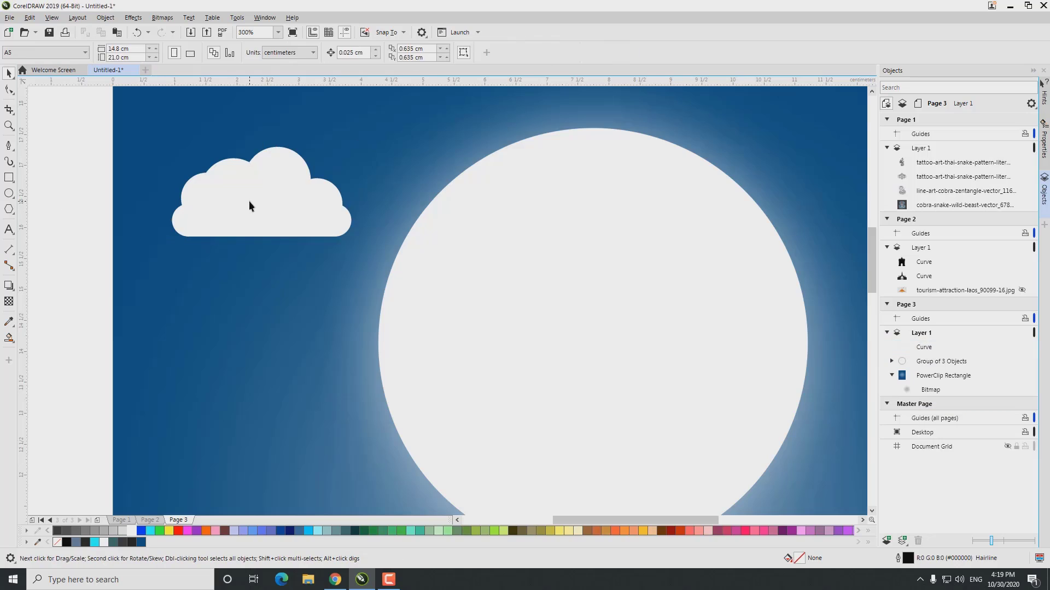
# Scale the cloud to 30% near the page's upper-left corner and fill it with the R0 G70 B124 blue
pyautogui.scroll(-2, 248, 201)
pyautogui.click(250, 199)
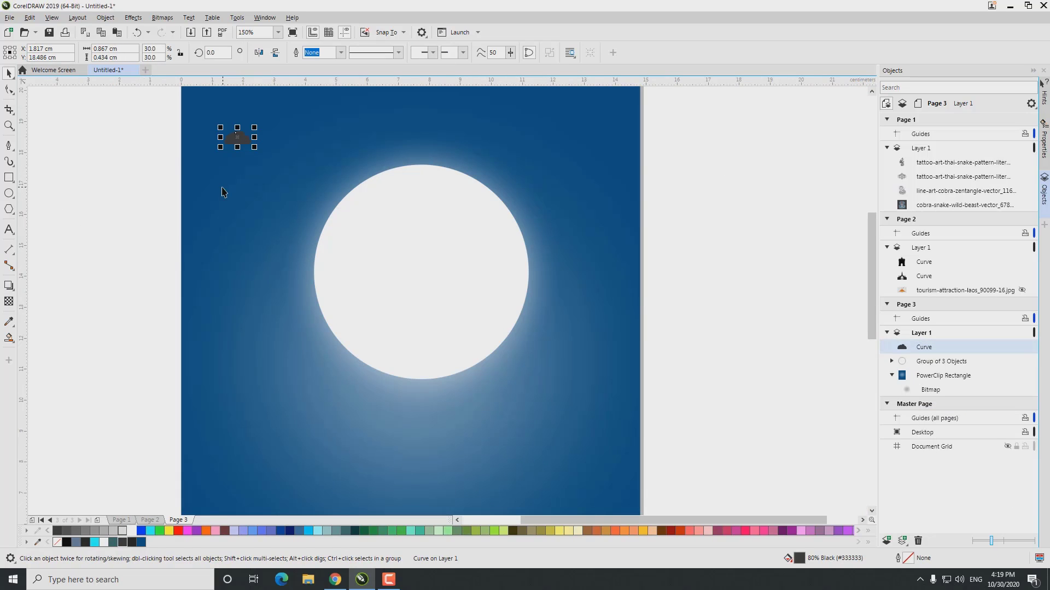
pyautogui.scroll(2, 168, 202)
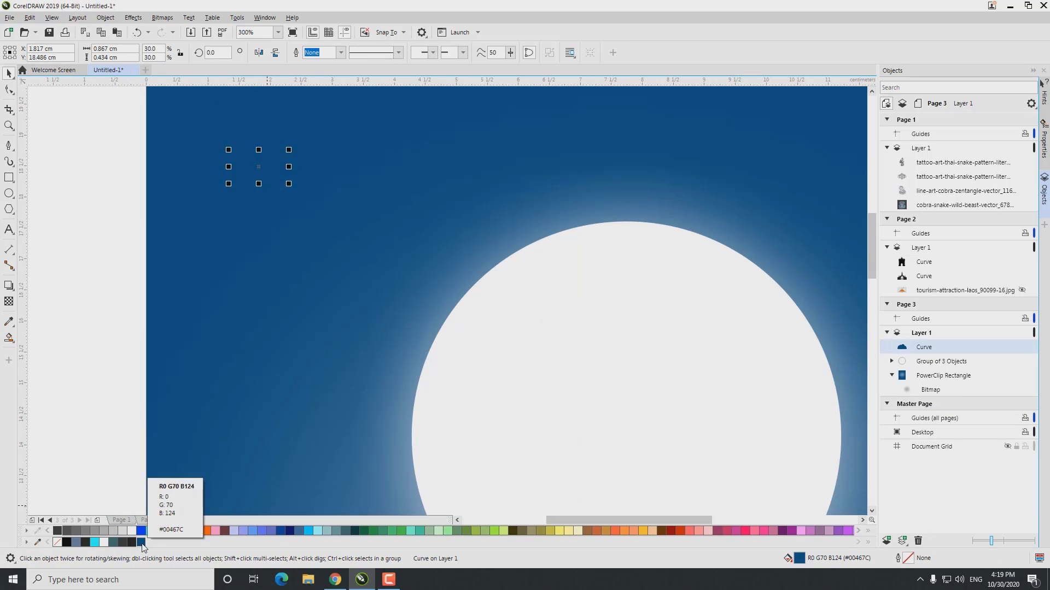
# Darken the cloud to R0 G31 B100 and place flattened copies of it on both sides of the moon
pyautogui.moveTo(269, 153); pyautogui.dragTo(332, 210)
pyautogui.moveTo(421, 215); pyautogui.dragTo(416, 215)
pyautogui.moveTo(355, 218); pyautogui.dragTo(334, 322)
pyautogui.moveTo(334, 323); pyautogui.dragTo(453, 349)
pyautogui.scroll(-2, 786, 213)
pyautogui.scroll(1, 535, 232)
pyautogui.click(530, 300)
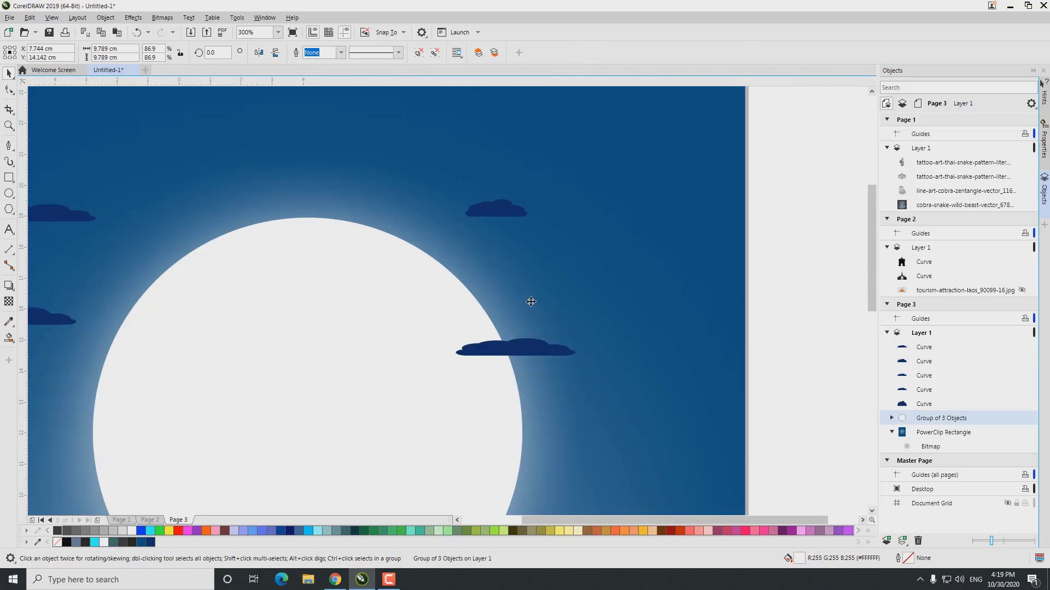
# Add a larger dark blue cloud copy beside the moon, overlapping the page's right edge
pyautogui.scroll(-2, 409, 301)
pyautogui.click(432, 278)
pyautogui.moveTo(441, 271); pyautogui.dragTo(453, 269)
pyautogui.press('Escape')
pyautogui.click(437, 276)
pyautogui.moveTo(294, 268); pyautogui.dragTo(463, 381)
pyautogui.moveTo(474, 375); pyautogui.dragTo(502, 360)
pyautogui.moveTo(463, 375); pyautogui.dragTo(493, 343)
pyautogui.click(565, 360)
# Thicken the lower cloud on the moon's left side and overlay smaller, lighter blue cloud copies on it and the flat cloud above
pyautogui.scroll(6, 298, 313)
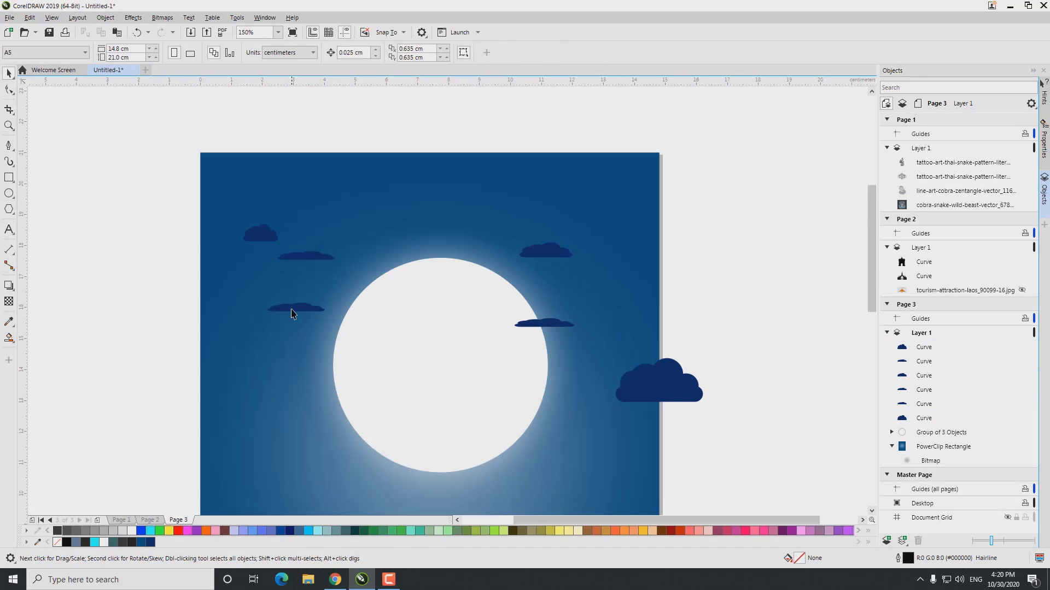
pyautogui.click(307, 317)
pyautogui.scroll(-6, 301, 307)
pyautogui.scroll(4, 297, 293)
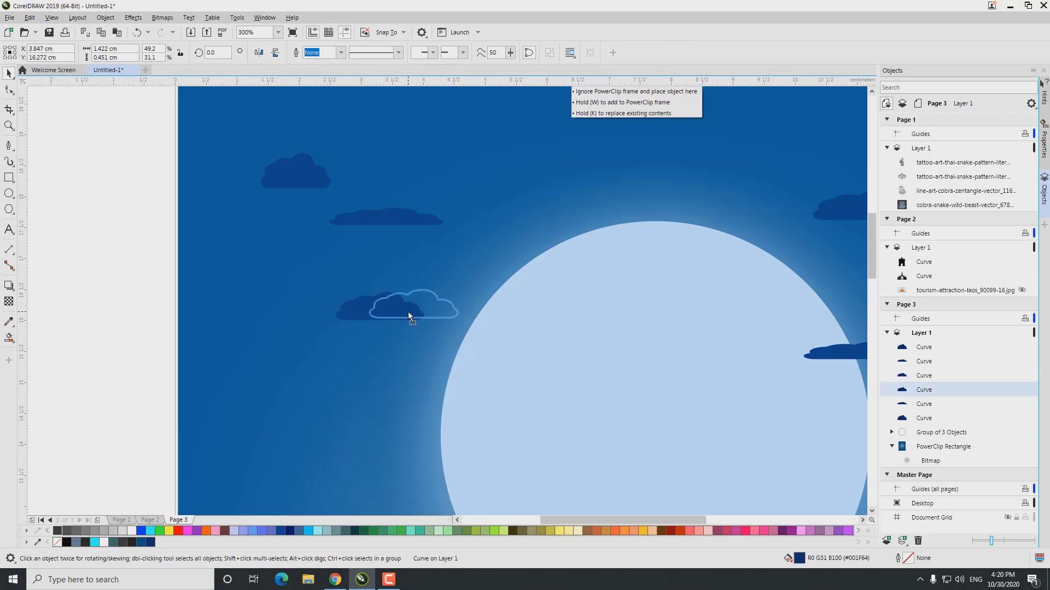
pyautogui.moveTo(410, 312); pyautogui.dragTo(401, 316)
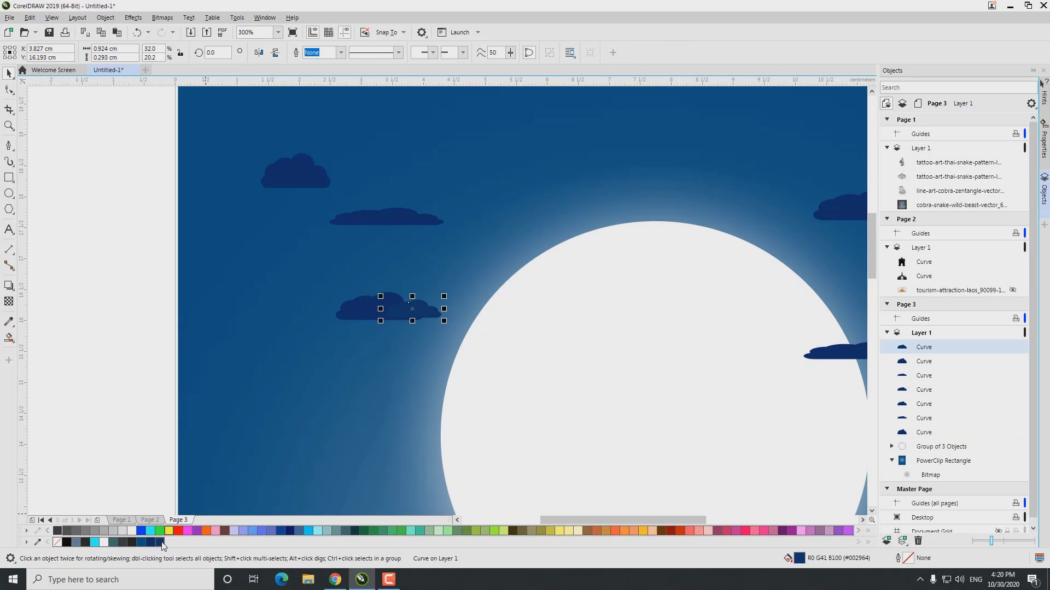
pyautogui.click(190, 539)
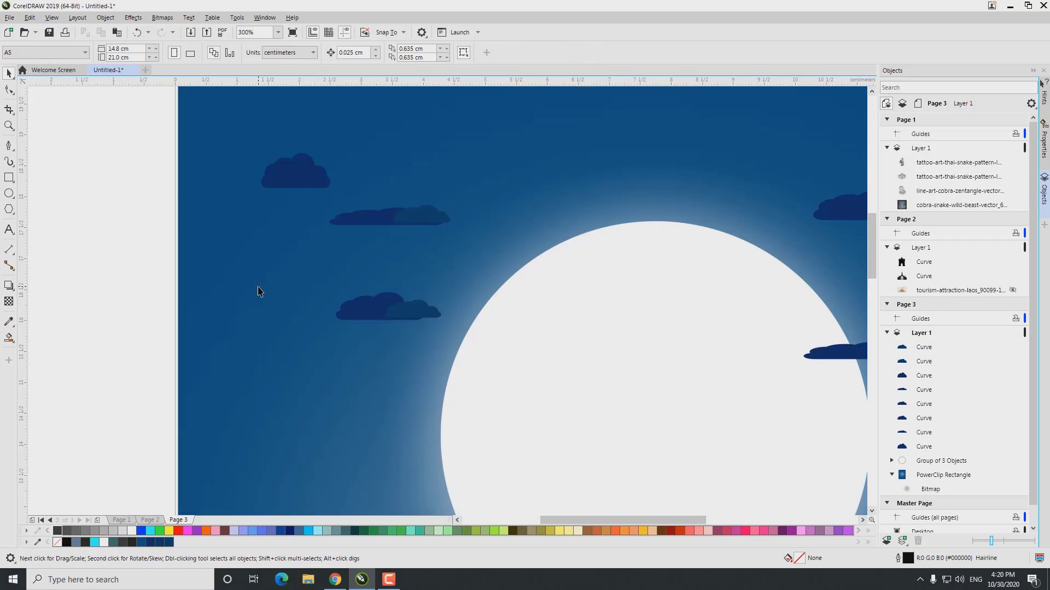
# Group all eight cloud shapes around the moon
pyautogui.scroll(-4, 418, 366)
pyautogui.scroll(2, 383, 352)
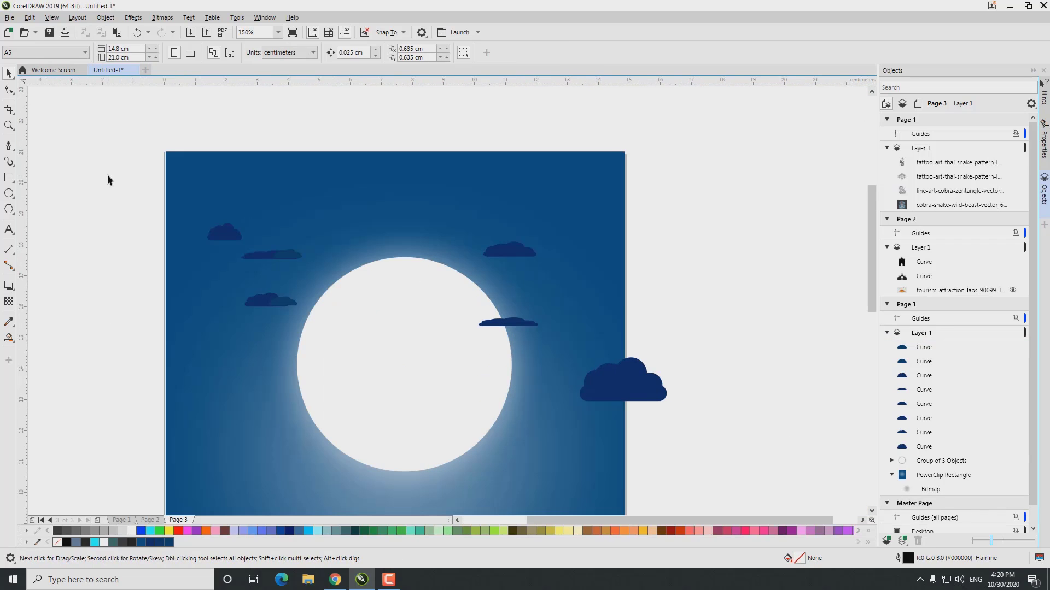
pyautogui.moveTo(142, 208); pyautogui.dragTo(646, 415)
pyautogui.rightClick(580, 378)
pyautogui.click(606, 127)
pyautogui.scroll(-4, 531, 324)
pyautogui.scroll(2, 530, 323)
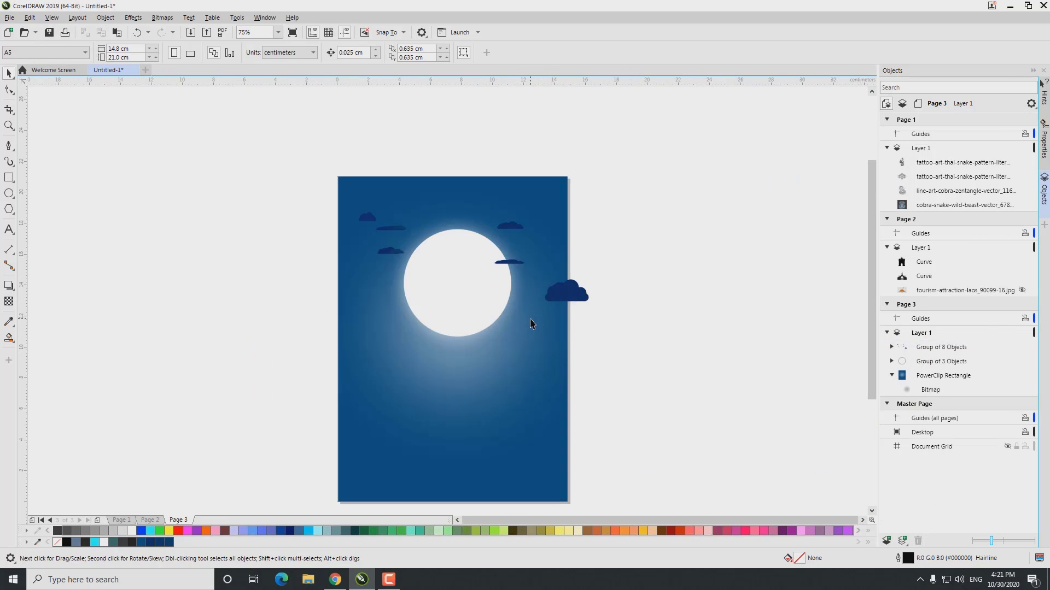
# Draw a polygon about 2 cm wide on the sky to the left of the moon
pyautogui.scroll(2, 531, 324)
pyautogui.scroll(-2, 485, 317)
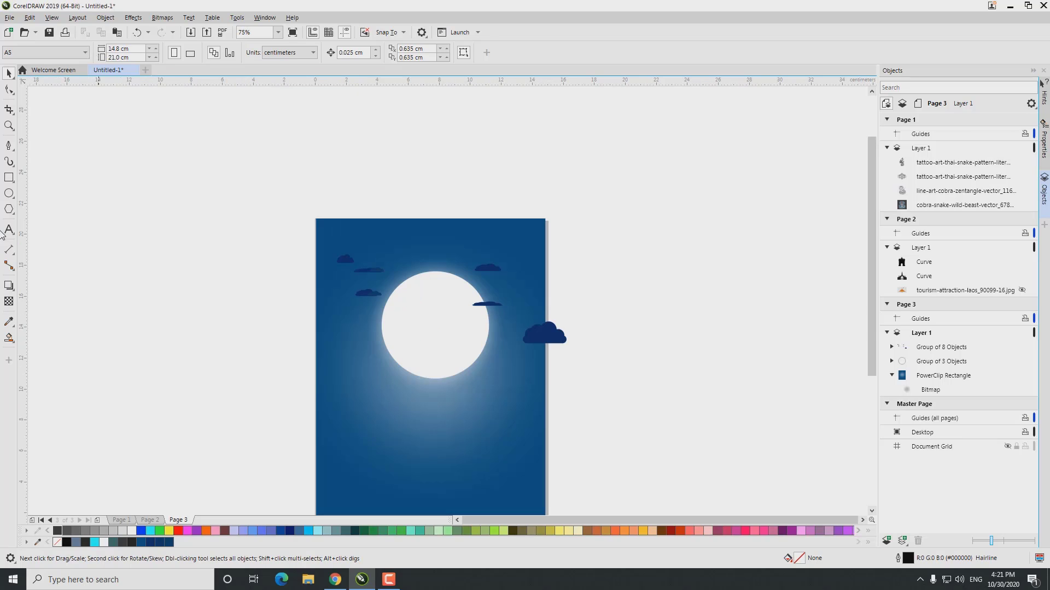
pyautogui.click(9, 210)
pyautogui.scroll(2, 316, 311)
pyautogui.moveTo(333, 301); pyautogui.dragTo(398, 355)
pyautogui.press('F10')
pyautogui.scroll(-1, 306, 262)
pyautogui.scroll(1, 244, 176)
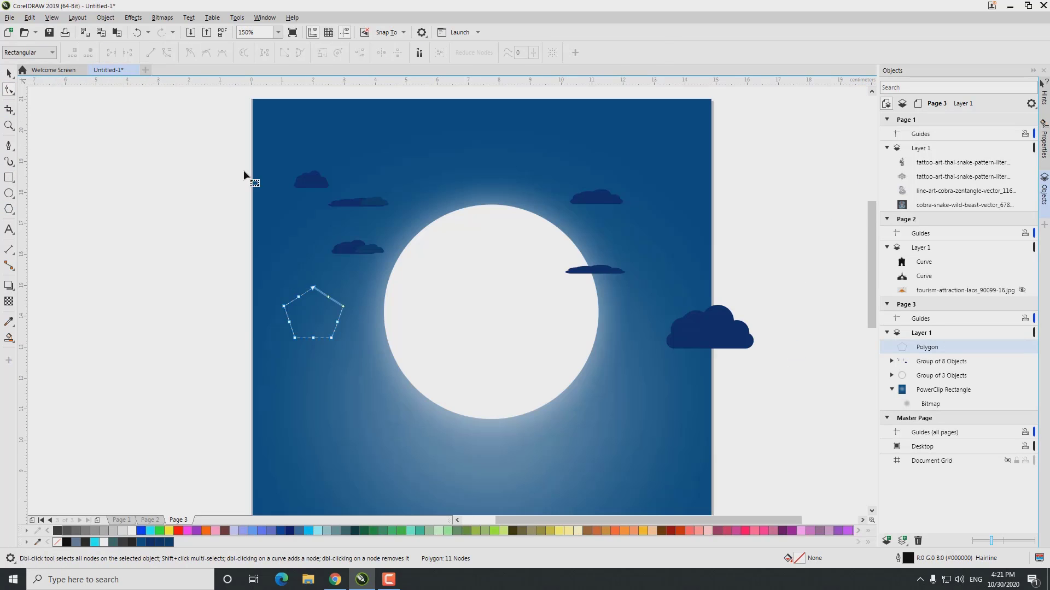
# Give the polygon 8 sides, pull its nodes inward into a sharp-pointed star and fill it white
pyautogui.press('space')
pyautogui.click(9, 92)
pyautogui.scroll(2, 309, 293)
pyautogui.moveTo(281, 284); pyautogui.dragTo(308, 346)
pyautogui.click(103, 542)
pyautogui.scroll(-3, 234, 373)
pyautogui.press('space')
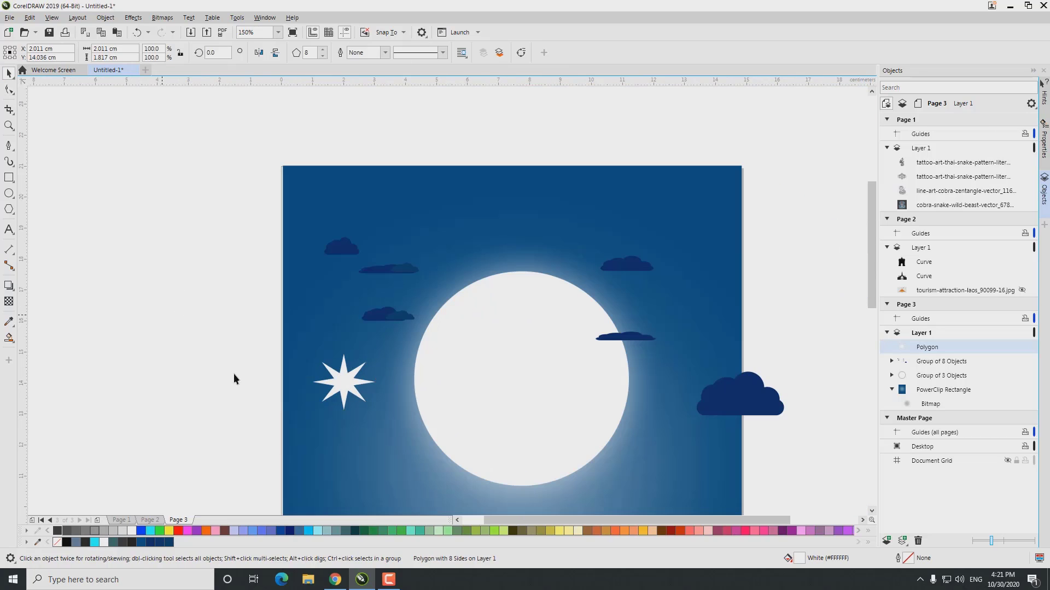
# Shrink the white star around its centre to about 0.29 cm wide
pyautogui.scroll(3, 403, 363)
pyautogui.moveTo(450, 312); pyautogui.dragTo(339, 409)
pyautogui.scroll(-3, 387, 317)
pyautogui.scroll(3, 386, 316)
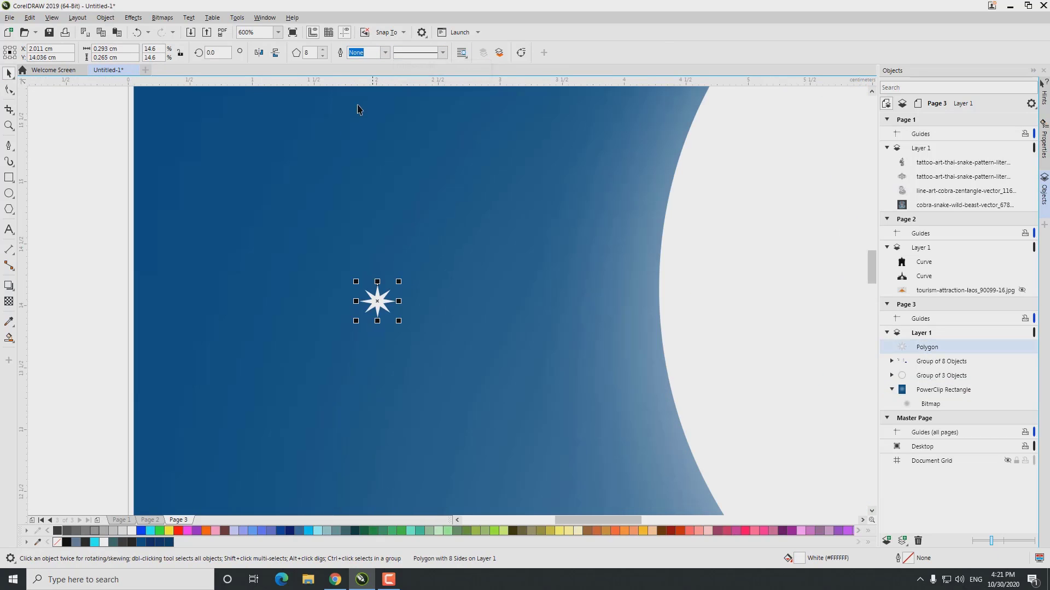
# Apply a Gaussian Blur with a radius of about 4.8 pixels to the small star
pyautogui.click(133, 17)
pyautogui.moveTo(145, 101)
pyautogui.click(240, 137)
pyautogui.moveTo(692, 199); pyautogui.dragTo(602, 201)
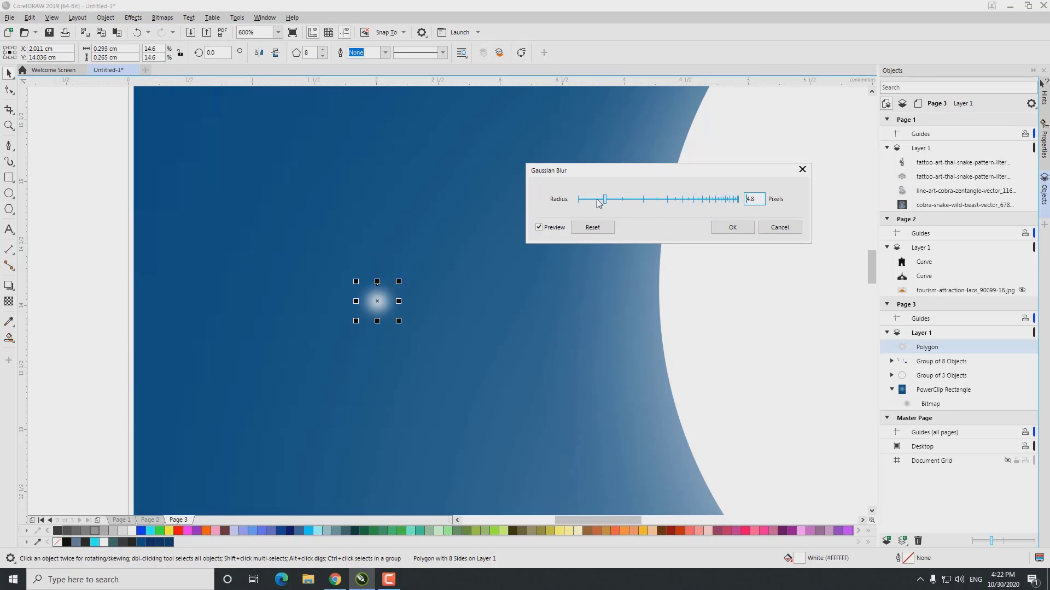
pyautogui.click(732, 227)
# Shrink the blurred star to about 0.09 cm wide and lock the blue background rectangle
pyautogui.scroll(3, 394, 302)
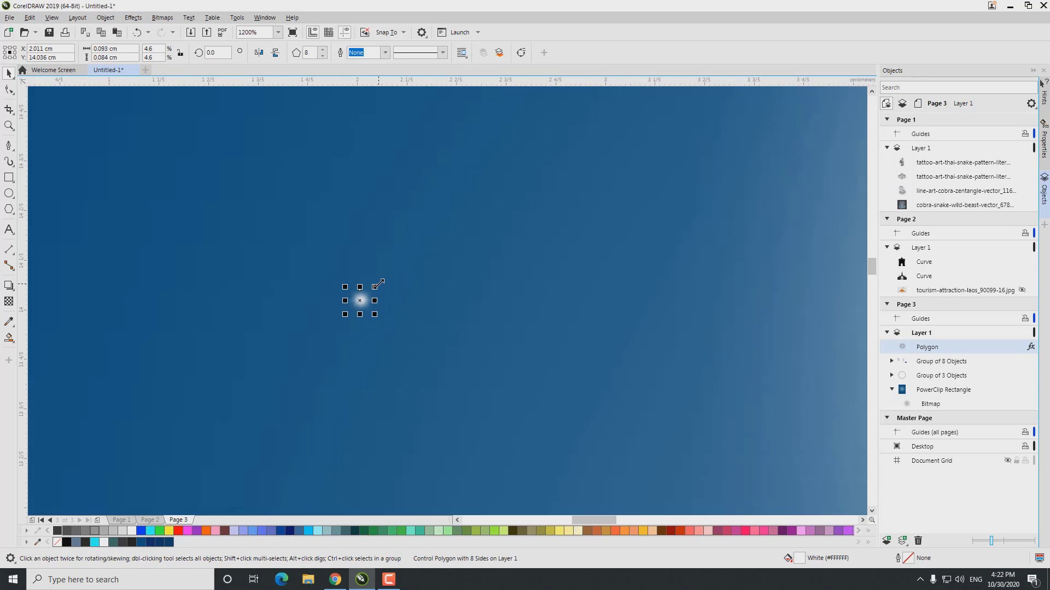
pyautogui.scroll(-4, 378, 283)
pyautogui.click(129, 354)
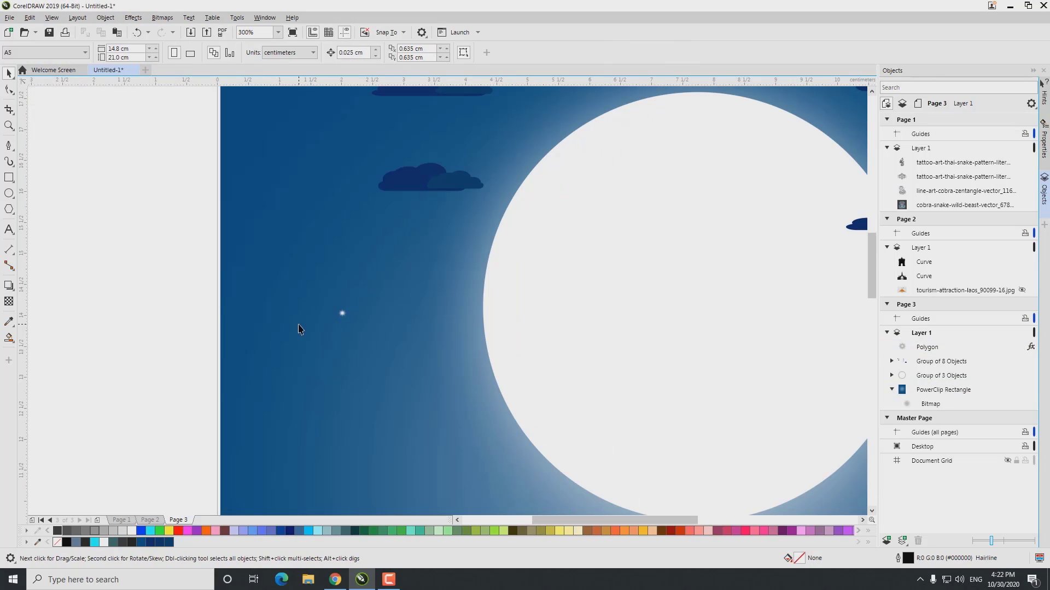
pyautogui.rightClick(364, 446)
pyautogui.click(387, 236)
# Enlarge the glowing star to about 0.13 cm wide and make three copies nearby, including one with 5 sides
pyautogui.scroll(-2, 214, 352)
pyautogui.click(340, 323)
pyautogui.scroll(3, 323, 317)
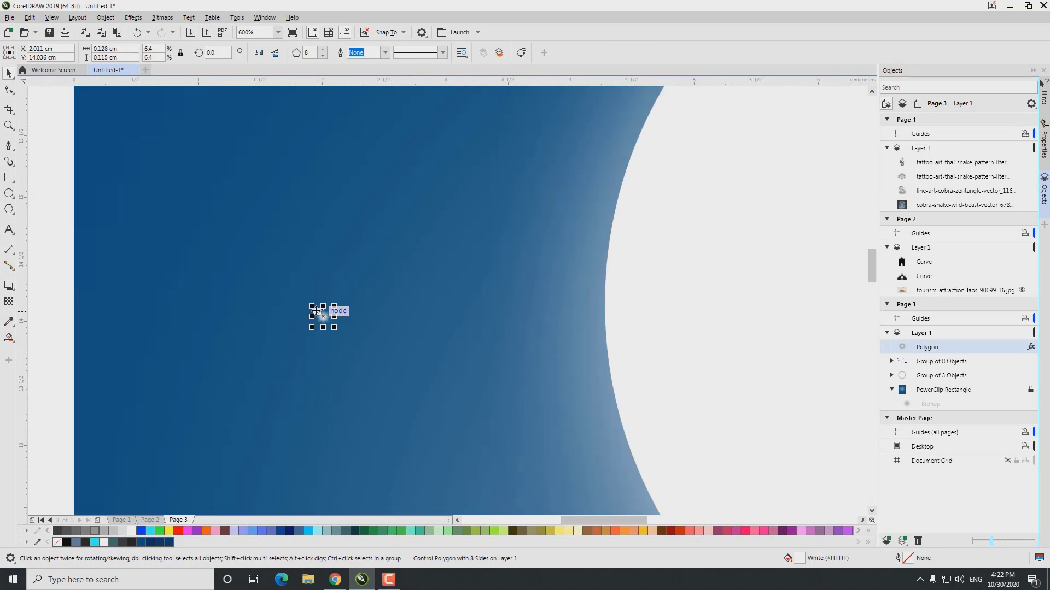
pyautogui.hotkey('ctrl', 'd')
pyautogui.scroll(3, 257, 230)
pyautogui.scroll(3, 257, 229)
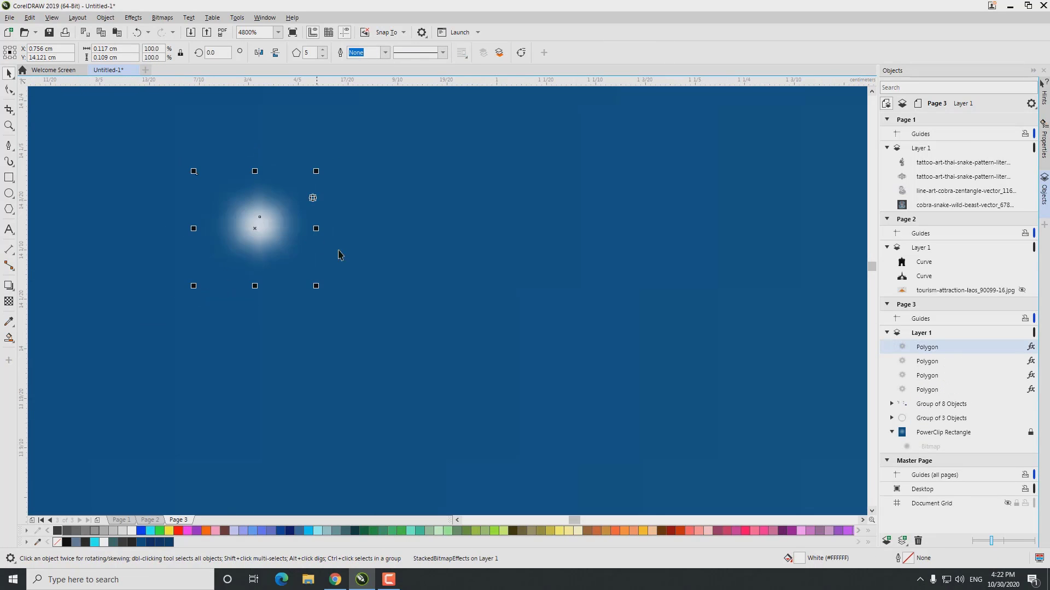
pyautogui.scroll(-5, 339, 254)
pyautogui.scroll(1, 401, 188)
pyautogui.scroll(-1, 401, 187)
# Duplicate the selected stars repeatedly with small offsets to build a scattered star cluster left of the moon
pyautogui.moveTo(241, 124); pyautogui.dragTo(359, 307)
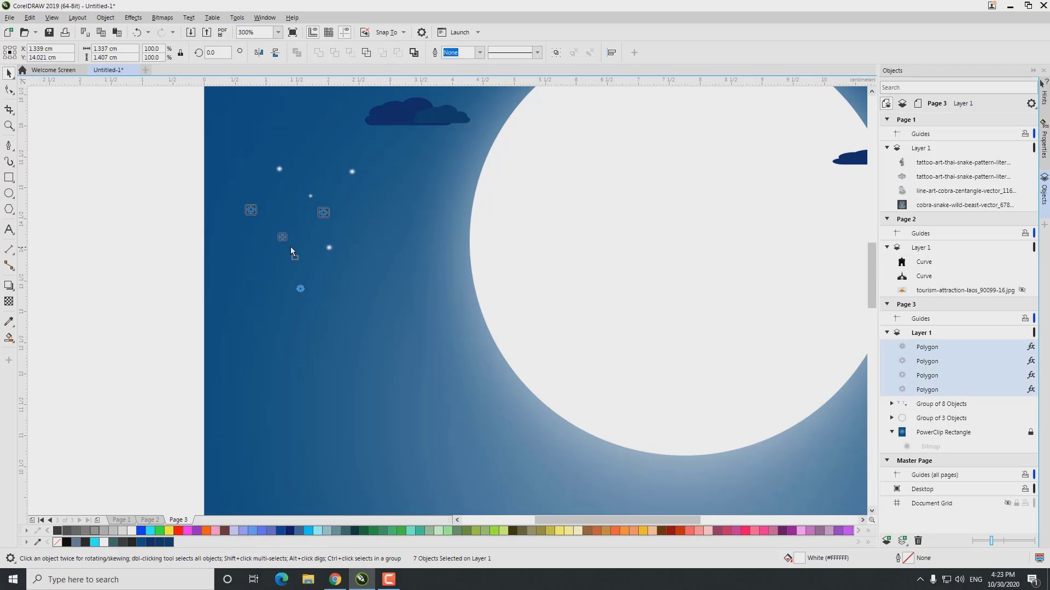
pyautogui.hotkey('ctrl', 'd')
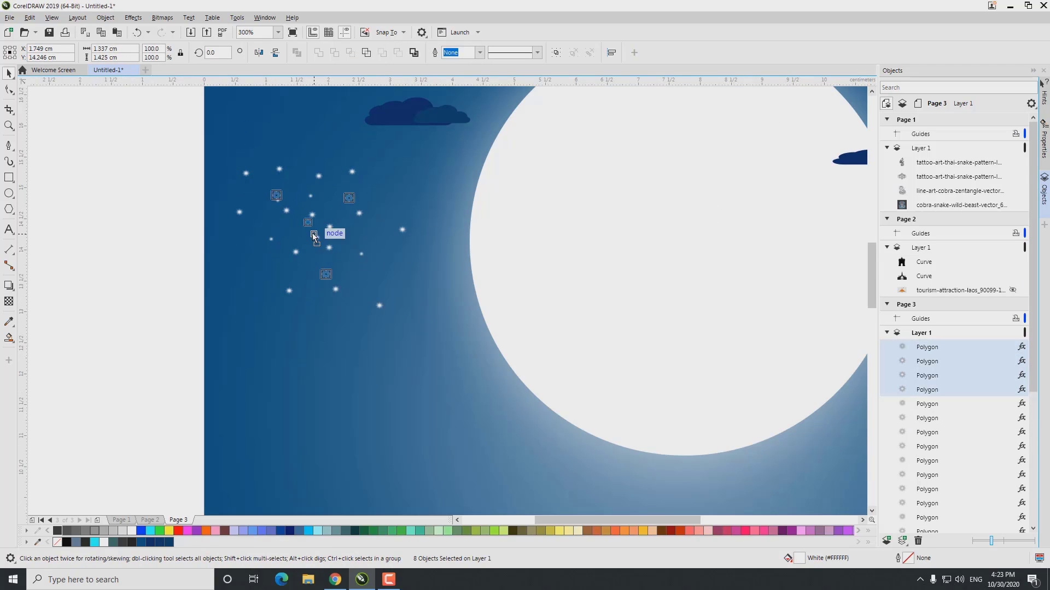
pyautogui.moveTo(315, 238); pyautogui.dragTo(290, 236)
pyautogui.scroll(-1, 289, 237)
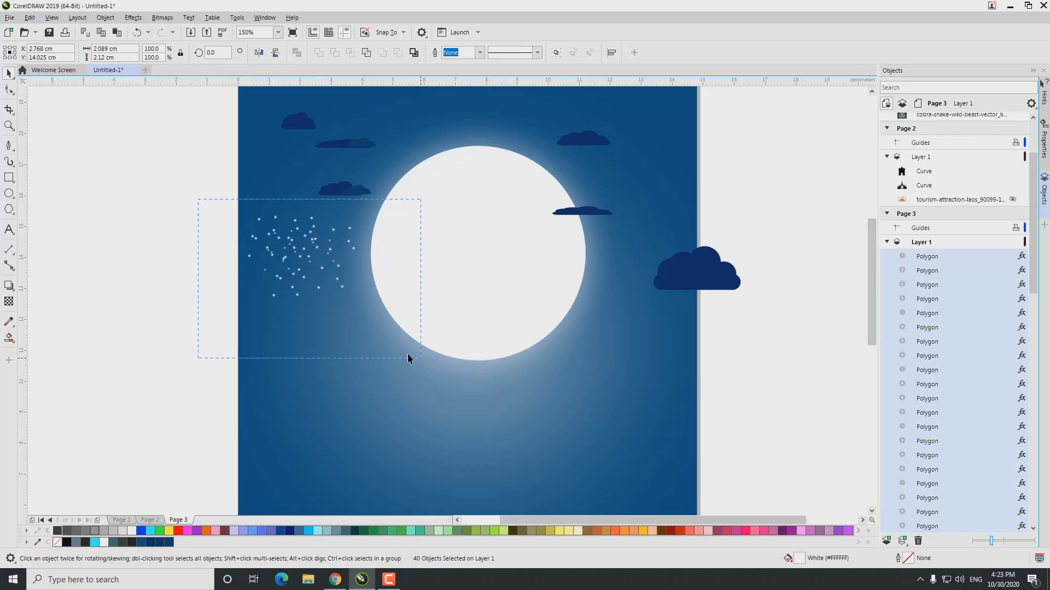
# Place copies of the star cluster beside the original, above the moon, to its right and toward its lower right
pyautogui.moveTo(409, 359); pyautogui.dragTo(420, 359)
pyautogui.moveTo(303, 260); pyautogui.dragTo(642, 202)
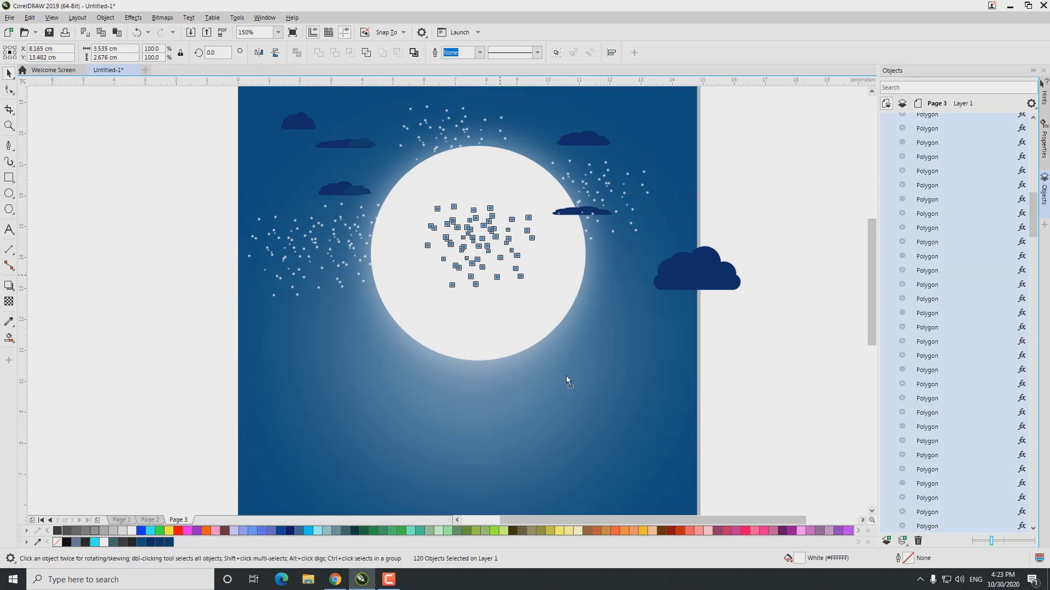
pyautogui.moveTo(566, 377); pyautogui.dragTo(566, 377)
# Hide the cloud group and the moon group so that only the stars and background show
pyautogui.scroll(-1, 689, 365)
pyautogui.click(715, 320)
pyautogui.click(1013, 470)
pyautogui.moveTo(754, 455); pyautogui.dragTo(427, 181)
pyautogui.click(579, 350)
pyautogui.click(1012, 484)
pyautogui.moveTo(775, 440); pyautogui.dragTo(423, 193)
pyautogui.click(491, 316)
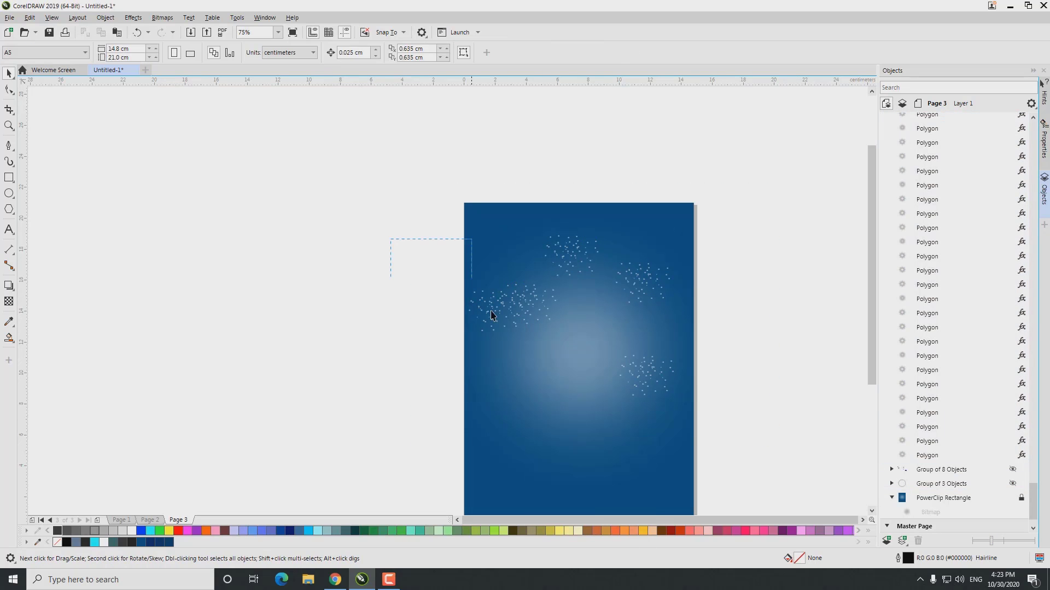
# Group all the stars in the wide cluster near the page's left edge
pyautogui.scroll(1, 611, 305)
pyautogui.moveTo(308, 240); pyautogui.dragTo(526, 405)
pyautogui.rightClick(399, 274)
pyautogui.click(432, 304)
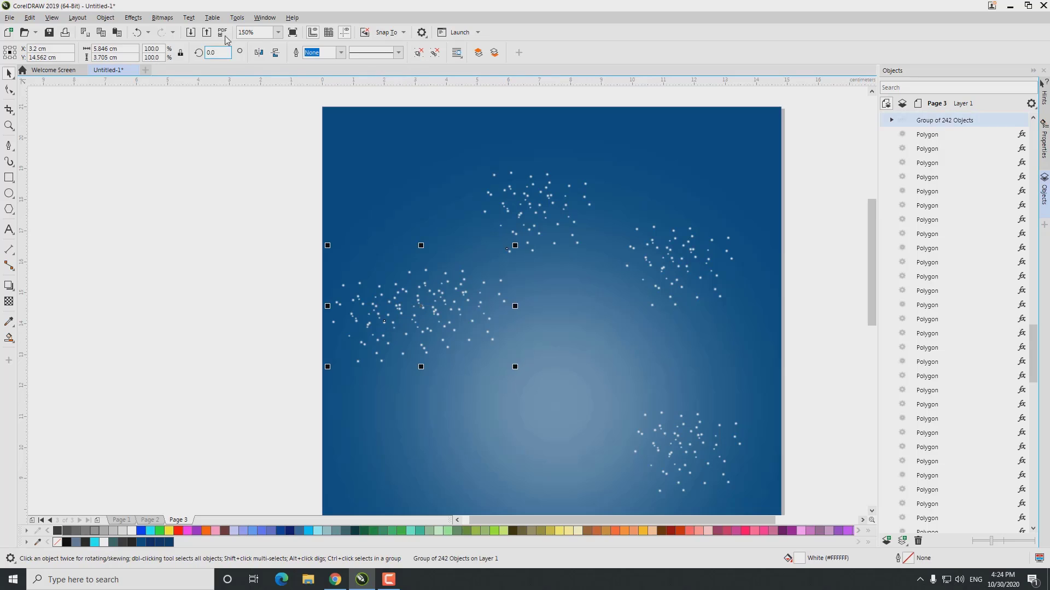
# Convert the grouped left star cluster to a 300 dpi bitmap and give it roughly half uniform transparency
pyautogui.click(162, 18)
pyautogui.click(181, 32)
pyautogui.press('Return')
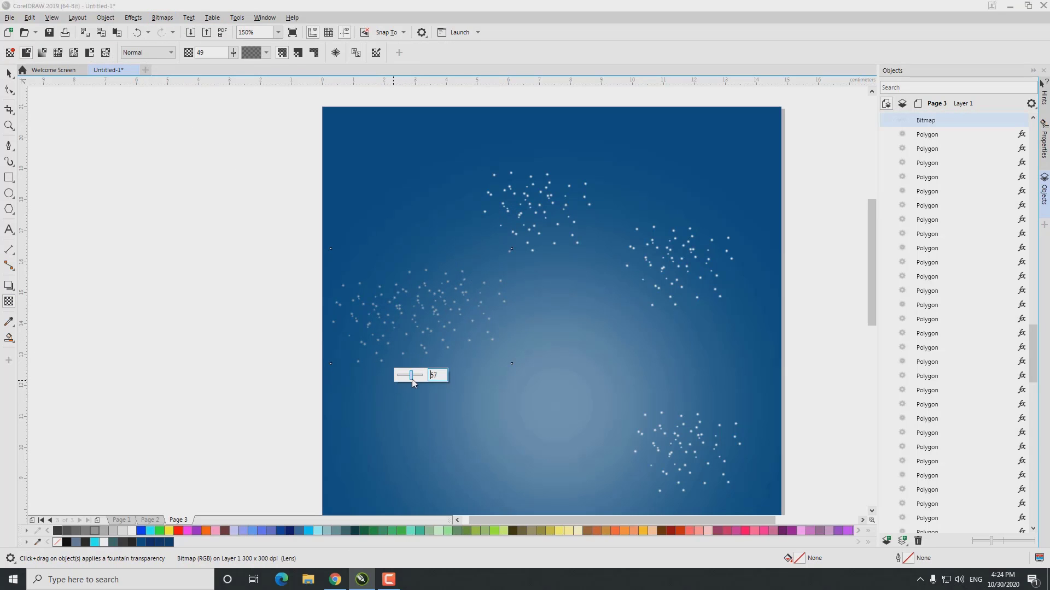
pyautogui.click(207, 330)
# Convert the upper star cluster to a bitmap and fade it downward with a linear transparency
pyautogui.hscroll(3, 207, 330)
pyautogui.moveTo(458, 270); pyautogui.dragTo(286, 103)
pyautogui.click(162, 18)
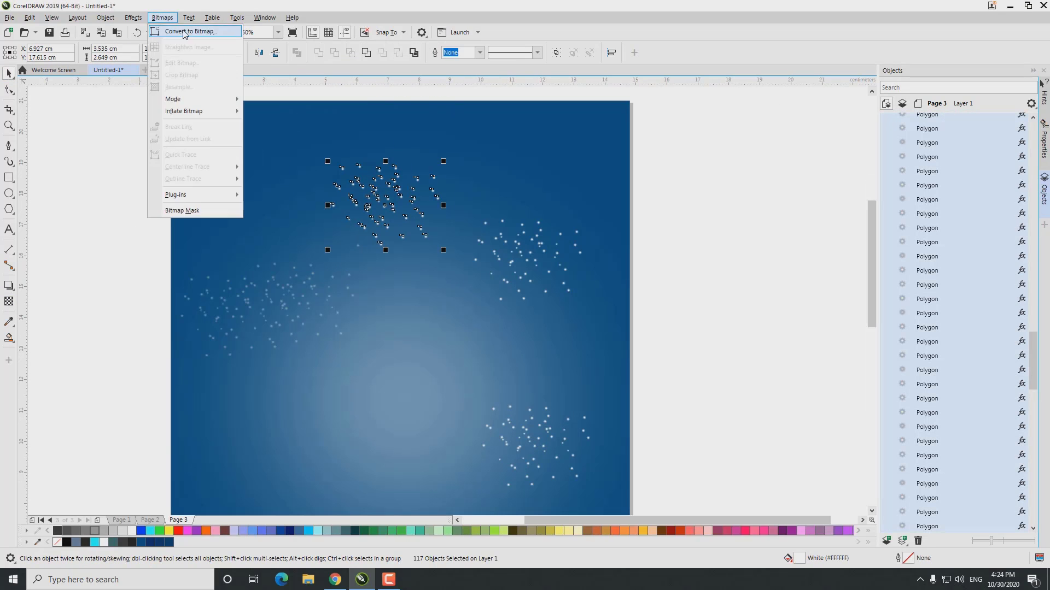
pyautogui.click(183, 31)
pyautogui.press('Return')
pyautogui.click(9, 301)
pyautogui.moveTo(380, 170); pyautogui.dragTo(387, 270)
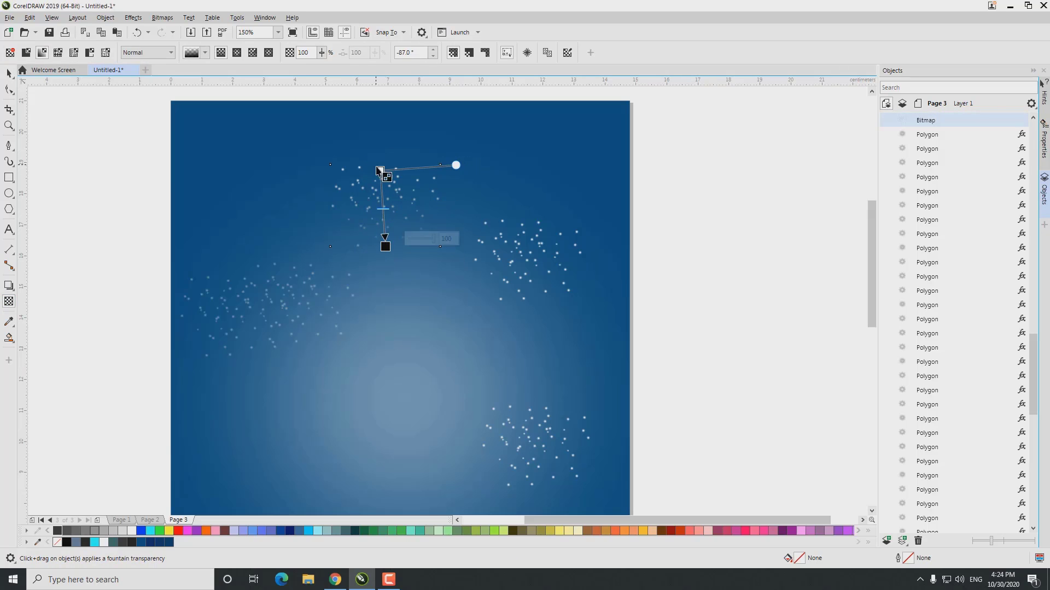
pyautogui.press('space')
# Convert the right and lower-right star clusters to bitmaps and fade each toward the page centre with linear transparency
pyautogui.moveTo(464, 210); pyautogui.dragTo(591, 311)
pyautogui.click(162, 21)
pyautogui.click(183, 31)
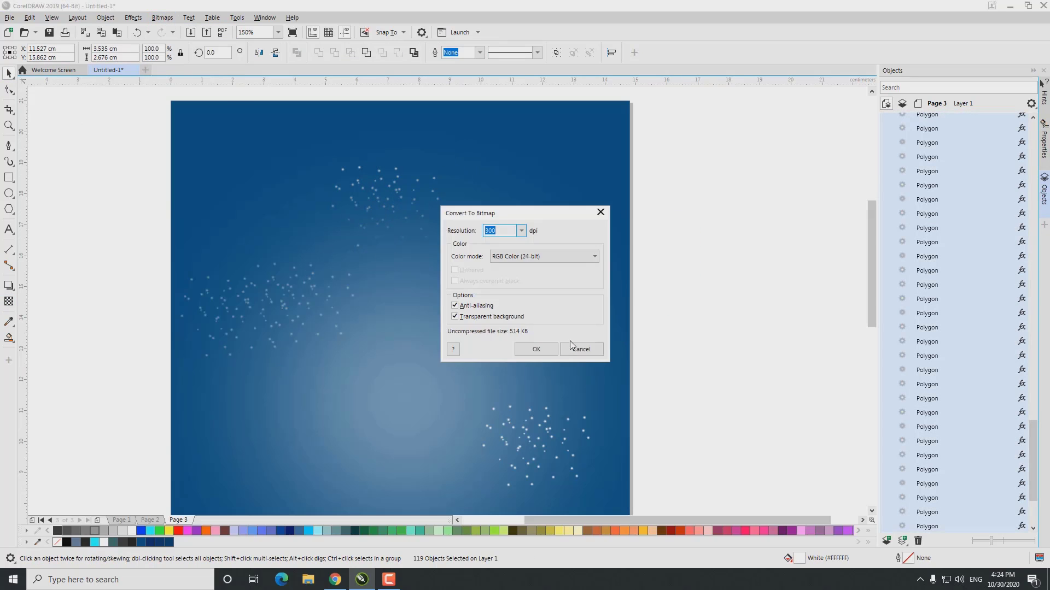
pyautogui.press('Return')
pyautogui.click(9, 301)
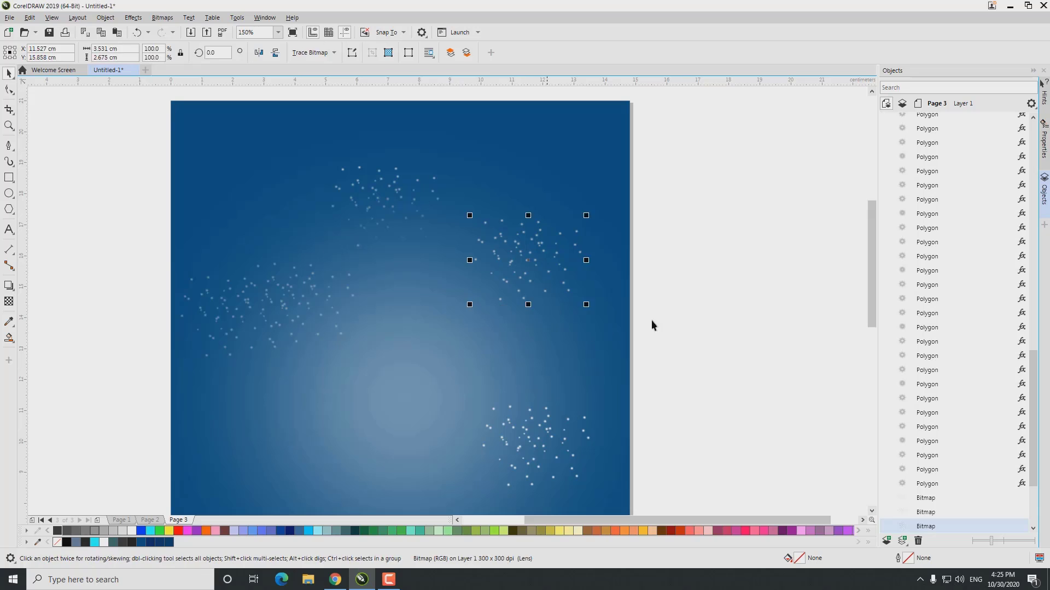
pyautogui.click(9, 302)
pyautogui.moveTo(565, 234); pyautogui.dragTo(491, 260)
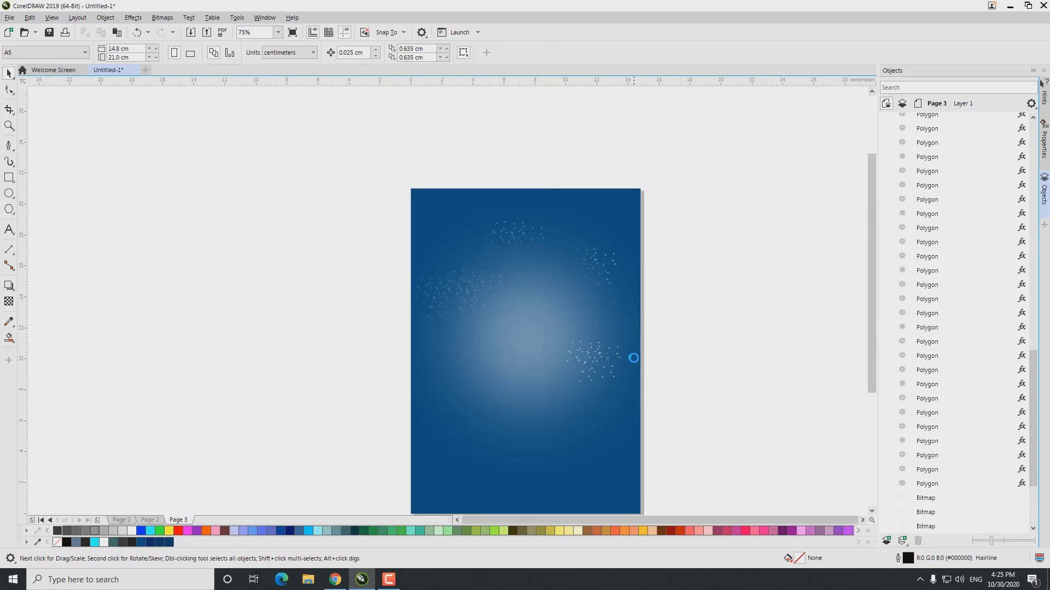
pyautogui.click(549, 354)
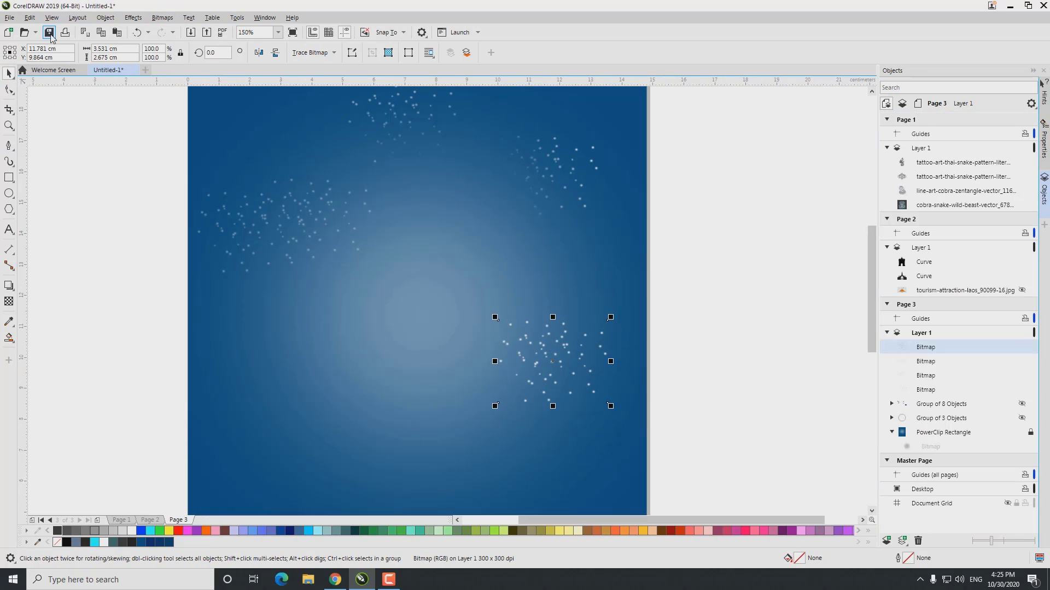
# Make the moon group and the cloud group visible again
pyautogui.click(1022, 418)
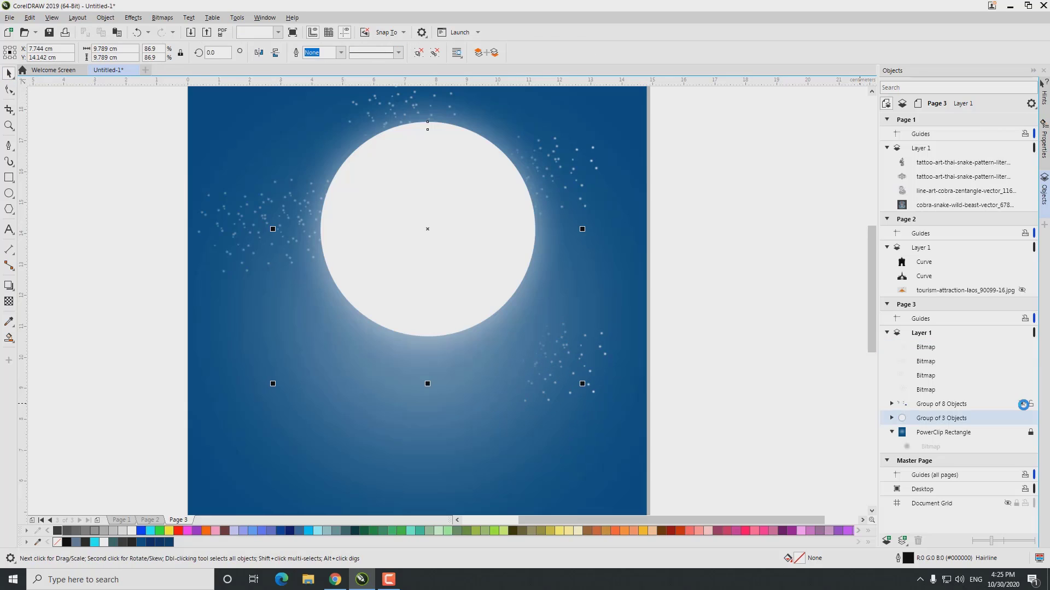
pyautogui.click(1022, 404)
pyautogui.click(669, 405)
pyautogui.scroll(-3, 669, 406)
pyautogui.scroll(1, 678, 406)
pyautogui.scroll(2, 627, 283)
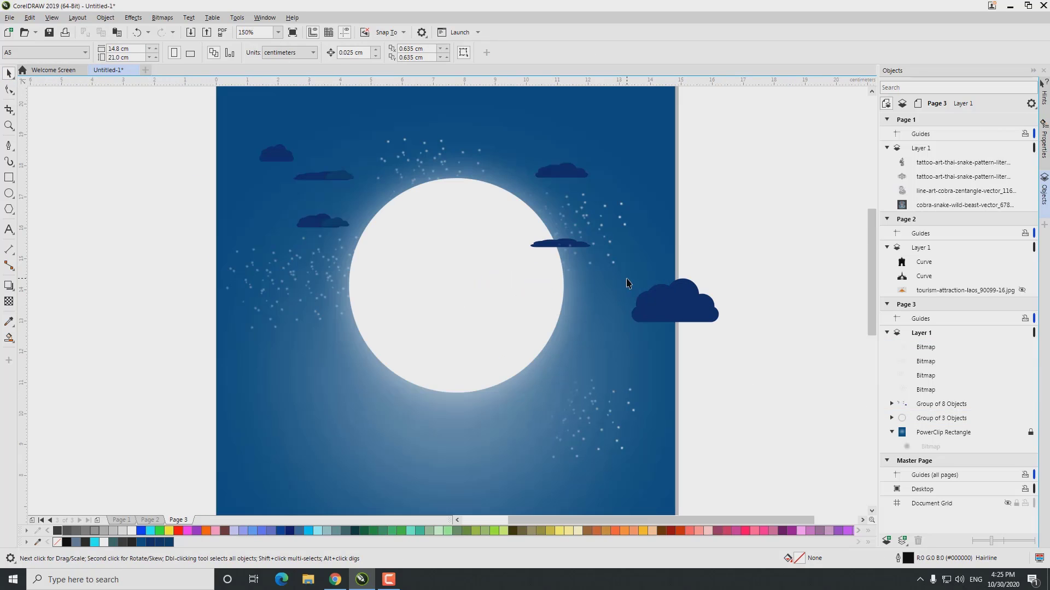
# Try to move the four star bitmaps below the cloud group in the object order
pyautogui.click(545, 246)
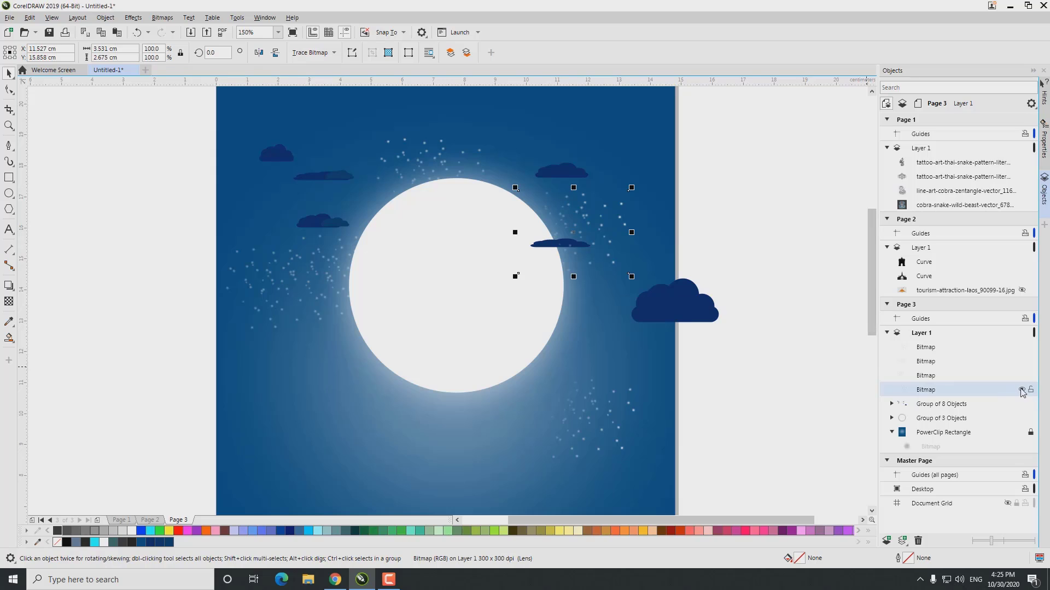
pyautogui.keyDown('shift'); pyautogui.click(958, 352); pyautogui.keyUp('shift')
pyautogui.moveTo(957, 352); pyautogui.dragTo(938, 392)
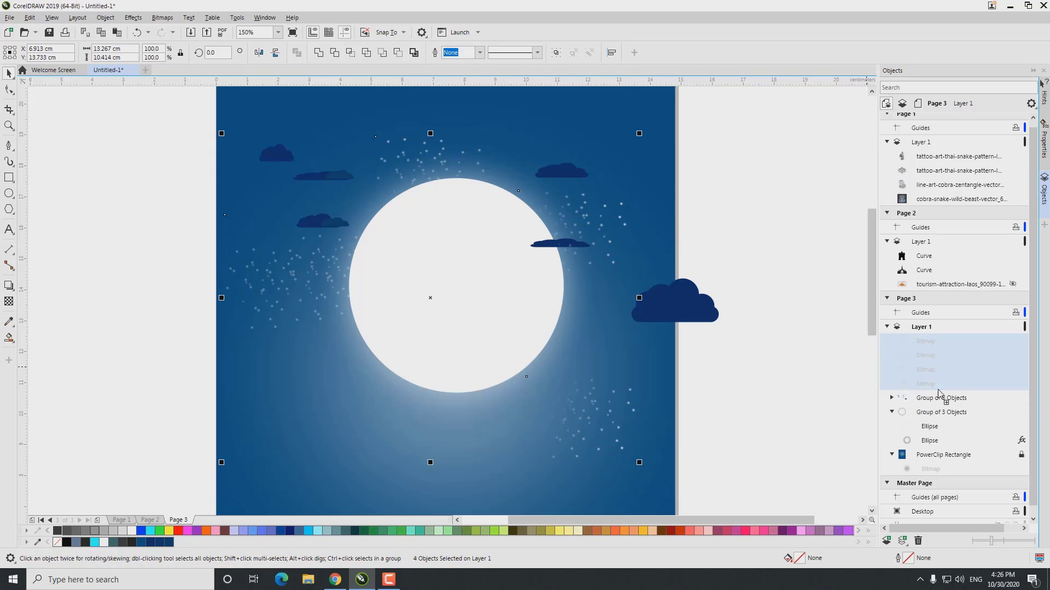
pyautogui.click(933, 384)
# Group three of the four star bitmaps
pyautogui.click(935, 371)
pyautogui.keyDown('shift'); pyautogui.click(929, 342); pyautogui.keyUp('shift')
pyautogui.rightClick(606, 213)
pyautogui.click(929, 369)
pyautogui.keyDown('shift'); pyautogui.click(929, 341); pyautogui.keyUp('shift')
pyautogui.rightClick(930, 349)
pyautogui.click(946, 81)
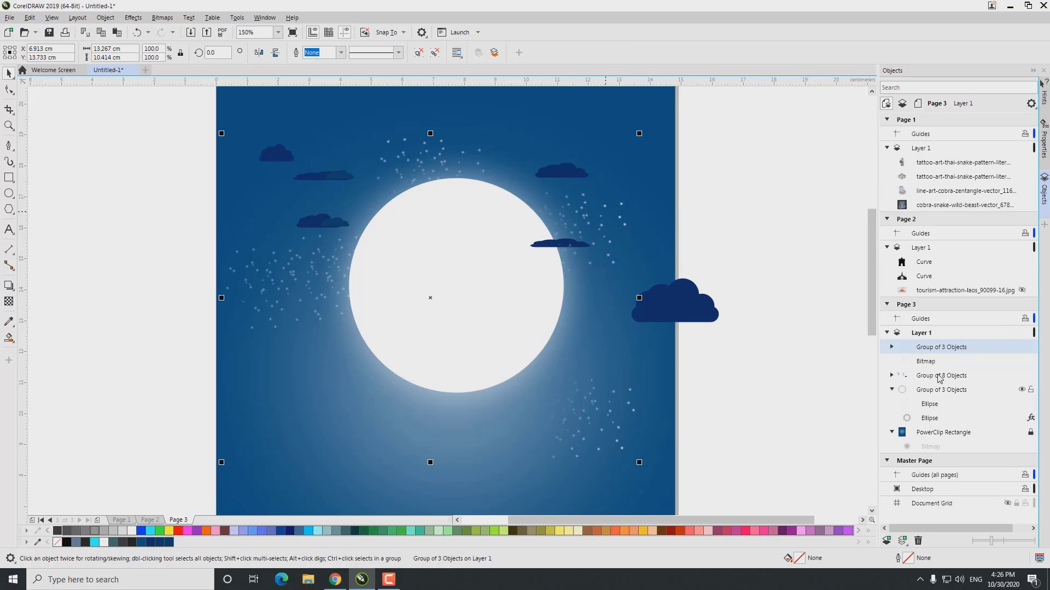
# Move the star group beneath the moon group and add the remaining star bitmap to it
pyautogui.click(892, 389)
pyautogui.click(547, 249)
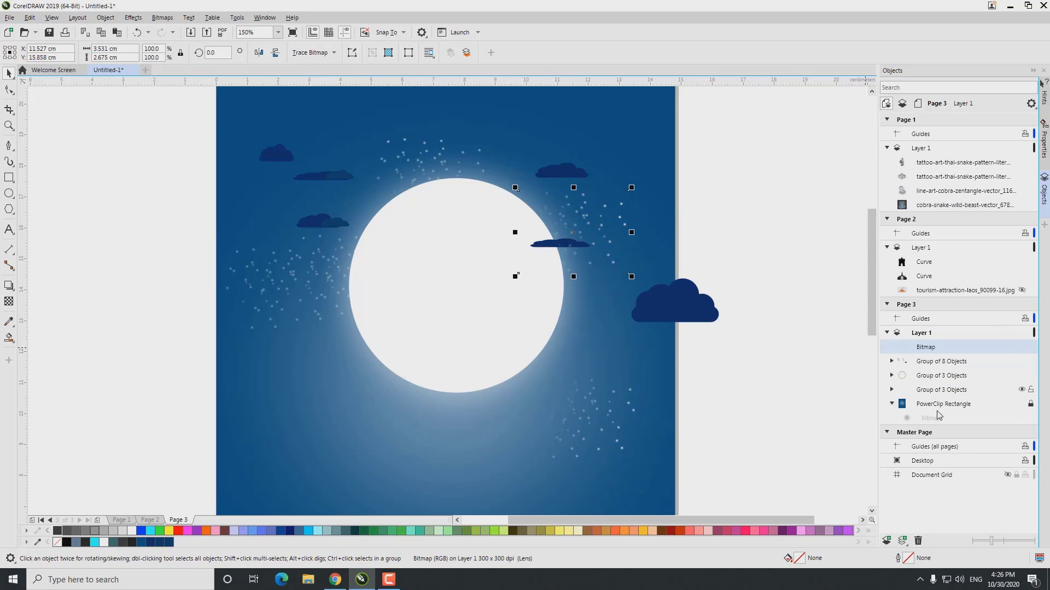
pyautogui.moveTo(939, 390); pyautogui.dragTo(939, 389)
pyautogui.click(892, 376)
# Ungroup the dark blue clouds and paste a copy of the largest cloud onto the moon
pyautogui.click(684, 309)
pyautogui.click(685, 309)
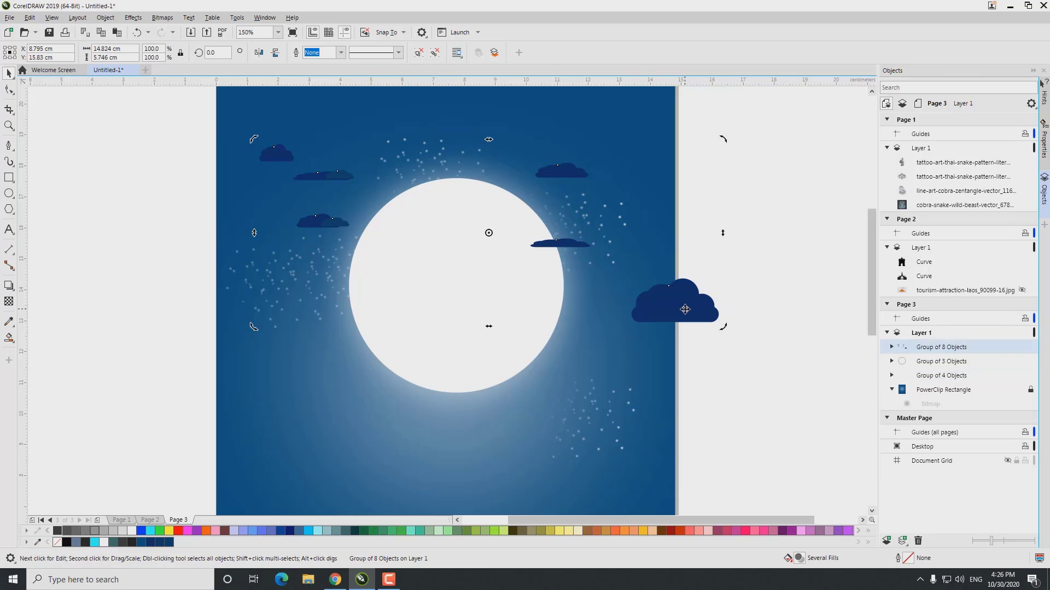
pyautogui.click(757, 304)
pyautogui.click(688, 308)
pyautogui.rightClick(688, 307)
pyautogui.click(779, 281)
pyautogui.hotkey('ctrl', 'v')
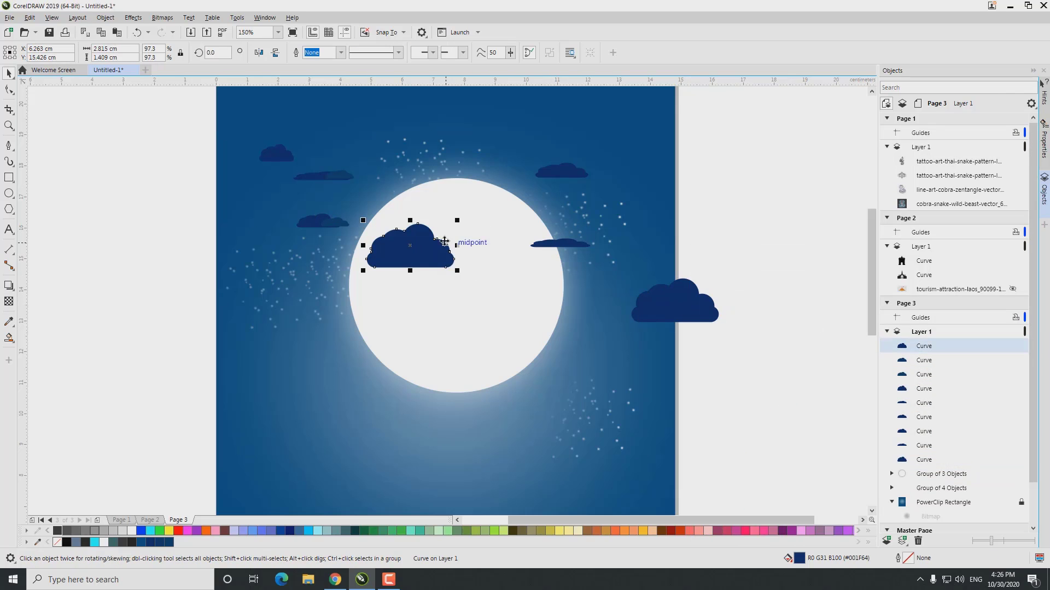
# Shrink and flatten the cloud copy near the moon's upper edge to about 0.68 × 0.14 cm and fill it light grey (#E6E6E6)
pyautogui.scroll(1, 440, 254)
pyautogui.moveTo(475, 288); pyautogui.dragTo(407, 201)
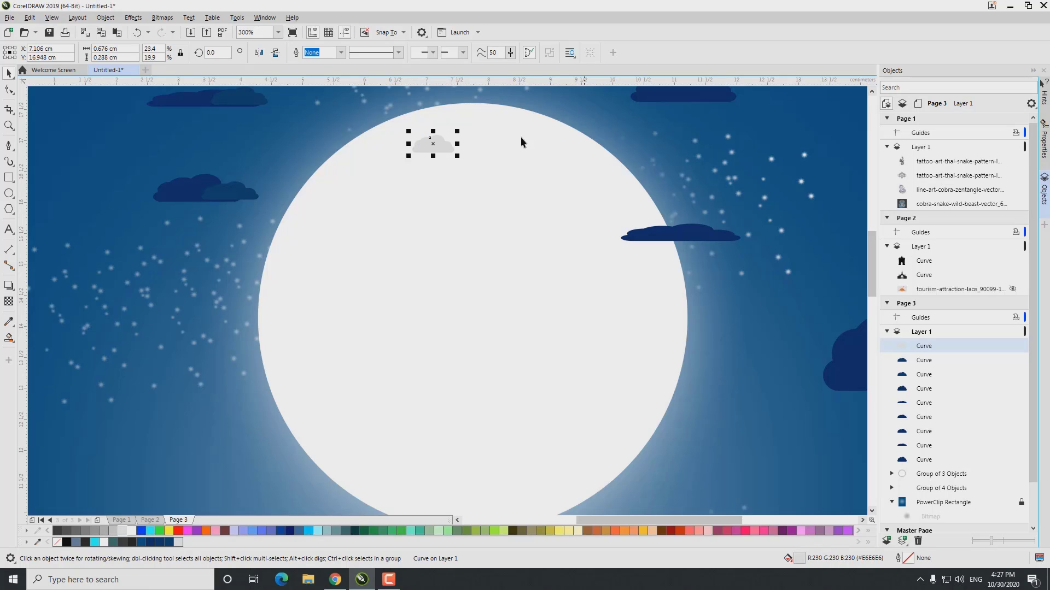
pyautogui.moveTo(439, 136); pyautogui.dragTo(434, 143)
# Place two copies of the grey cloud near the moon's upper edge and a larger one, about 1.02 × 0.35 cm, across its left edge
pyautogui.scroll(2, 444, 149)
pyautogui.moveTo(421, 153); pyautogui.dragTo(809, 207)
pyautogui.scroll(-2, 384, 182)
pyautogui.click(389, 180)
pyautogui.moveTo(390, 176); pyautogui.dragTo(368, 179)
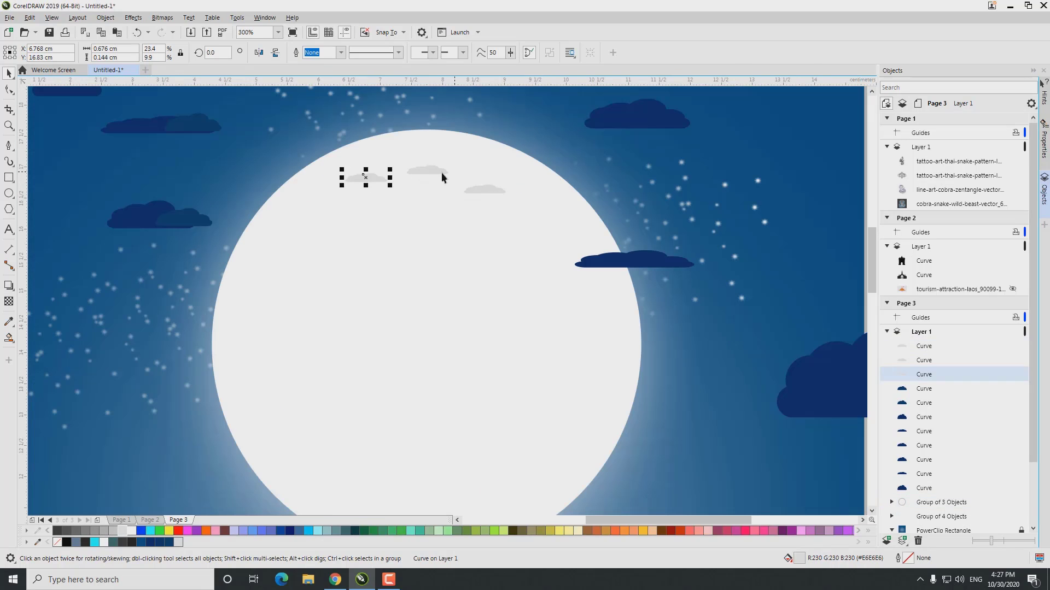
pyautogui.moveTo(474, 190); pyautogui.dragTo(203, 308)
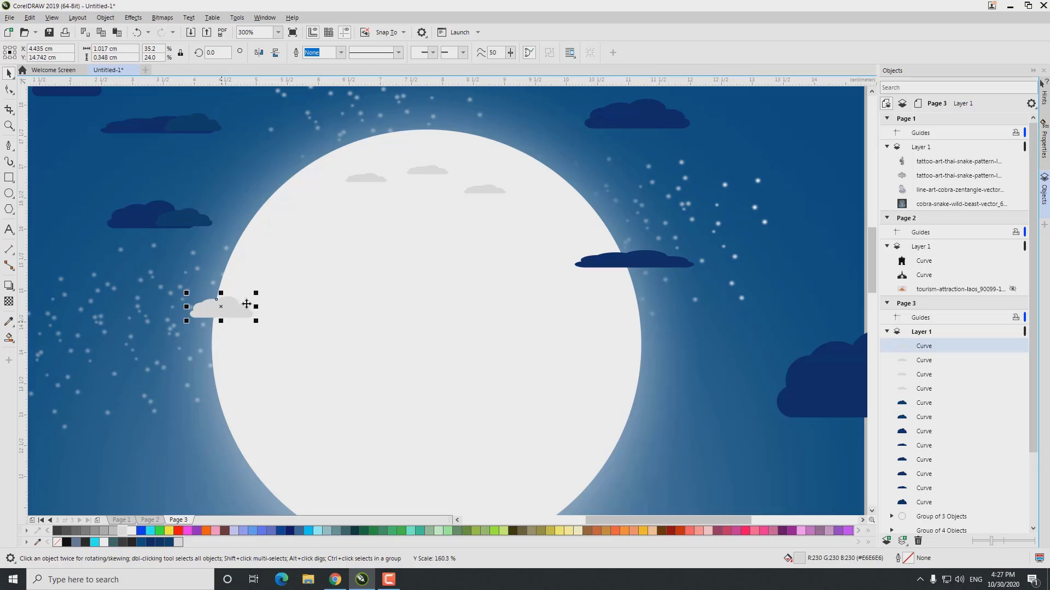
# Group the four grey clouds and make the group slightly transparent
pyautogui.click(387, 296)
pyautogui.moveTo(516, 202); pyautogui.dragTo(391, 156)
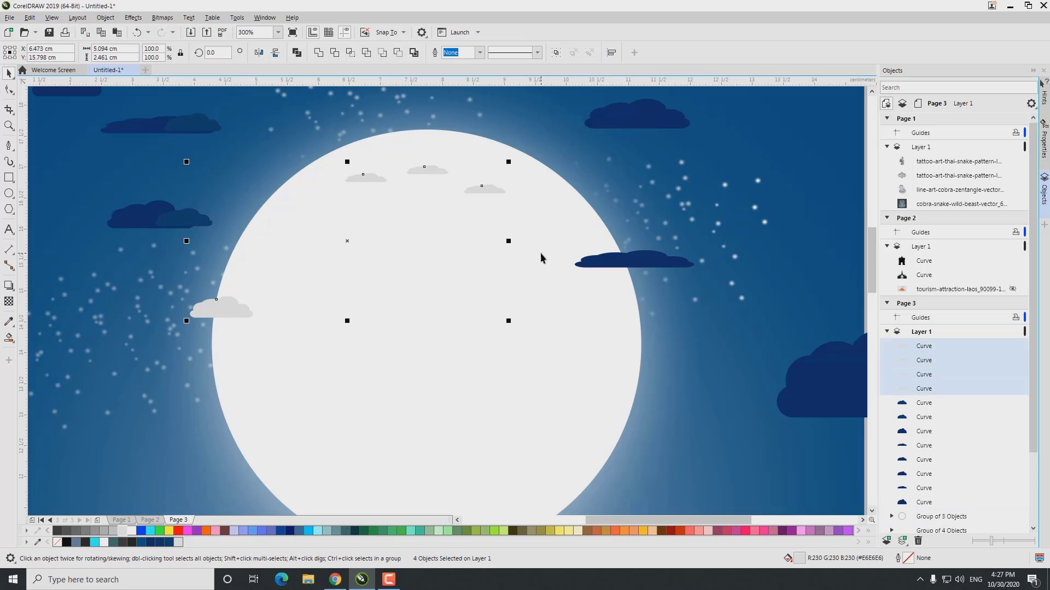
pyautogui.hotkey('ctrl', 'g')
pyautogui.click(9, 301)
pyautogui.press('space')
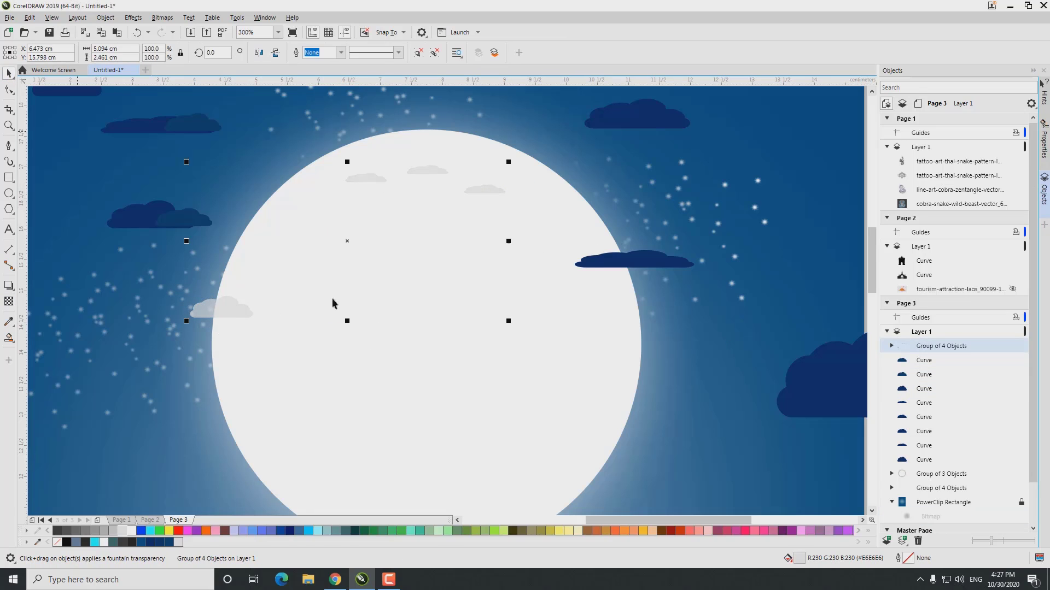
# Try to PowerClip the grey cloud group inside the grouped moon
pyautogui.rightClick(377, 171)
pyautogui.click(415, 309)
pyautogui.click(530, 320)
pyautogui.click(530, 319)
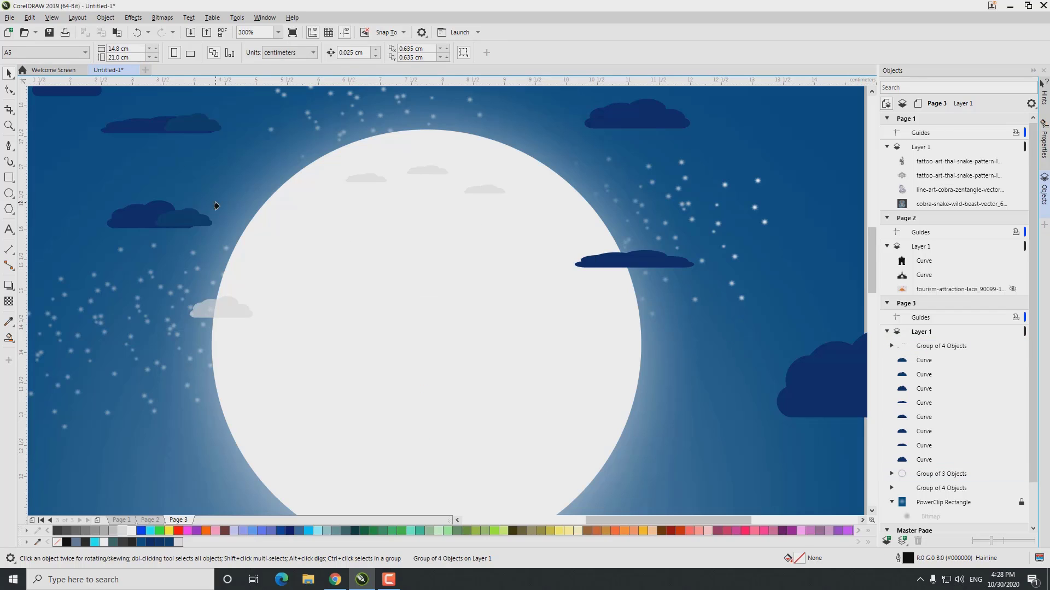
# Ungroup the moon group
pyautogui.click(889, 475)
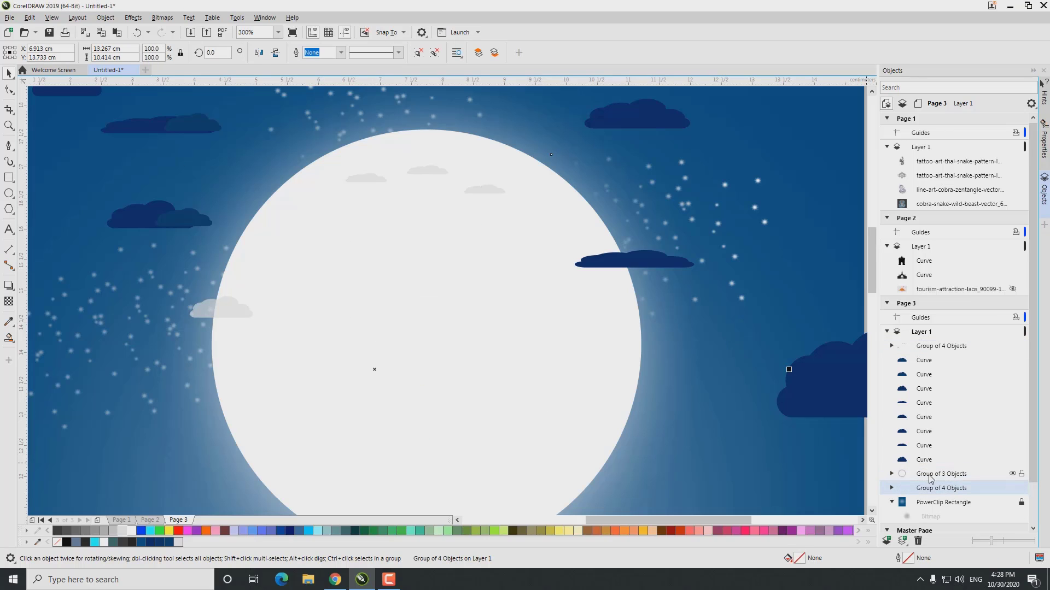
pyautogui.rightClick(485, 386)
pyautogui.click(521, 85)
# PowerClip the grey cloud group inside the moon's ellipse so the clouds stay within its outline
pyautogui.click(376, 180)
pyautogui.moveTo(376, 179); pyautogui.dragTo(496, 494)
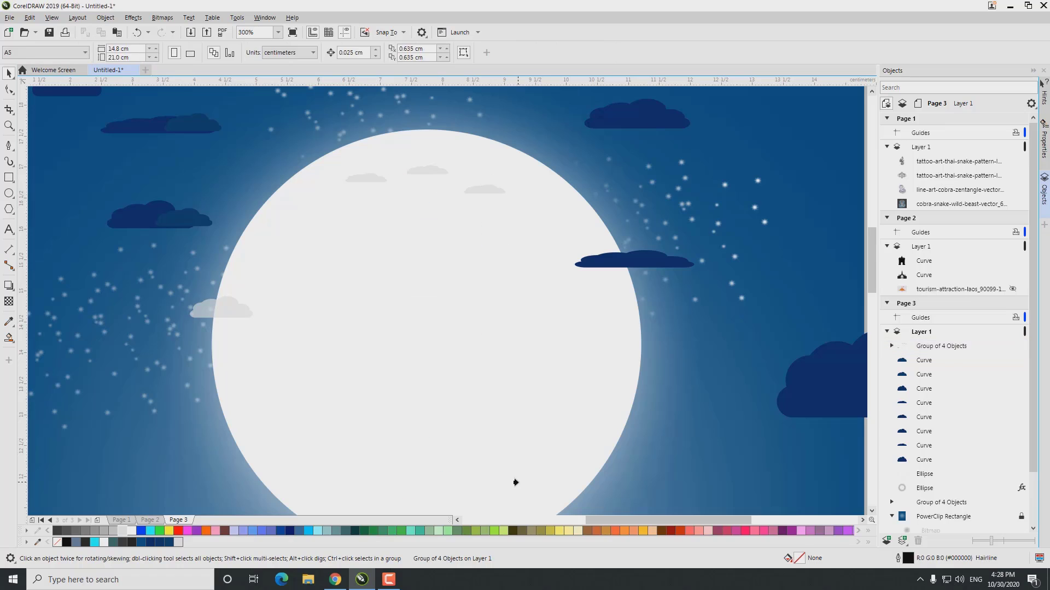
pyautogui.click(513, 485)
pyautogui.press('Escape')
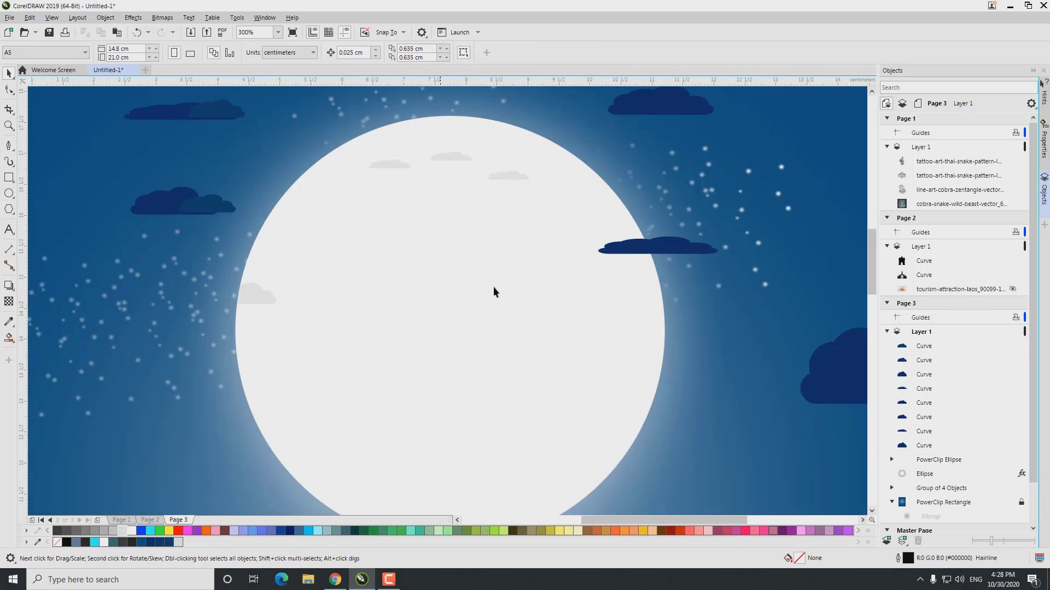
pyautogui.scroll(-3, 756, 259)
pyautogui.scroll(-2, 756, 259)
pyautogui.scroll(2, 756, 258)
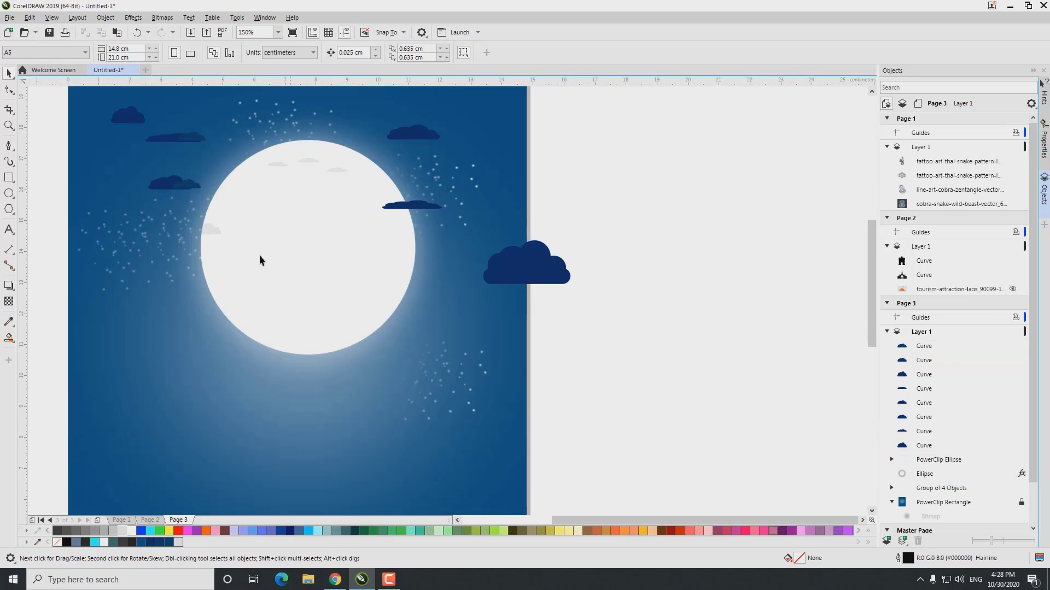
pyautogui.press('F5')
# Switch to Chrome and search Google Images for "bat", refining the search to "bat vactor"
pyautogui.click(335, 579)
pyautogui.tripleClick(121, 55)
pyautogui.write('bat')
pyautogui.press('Return')
pyautogui.click(171, 62)
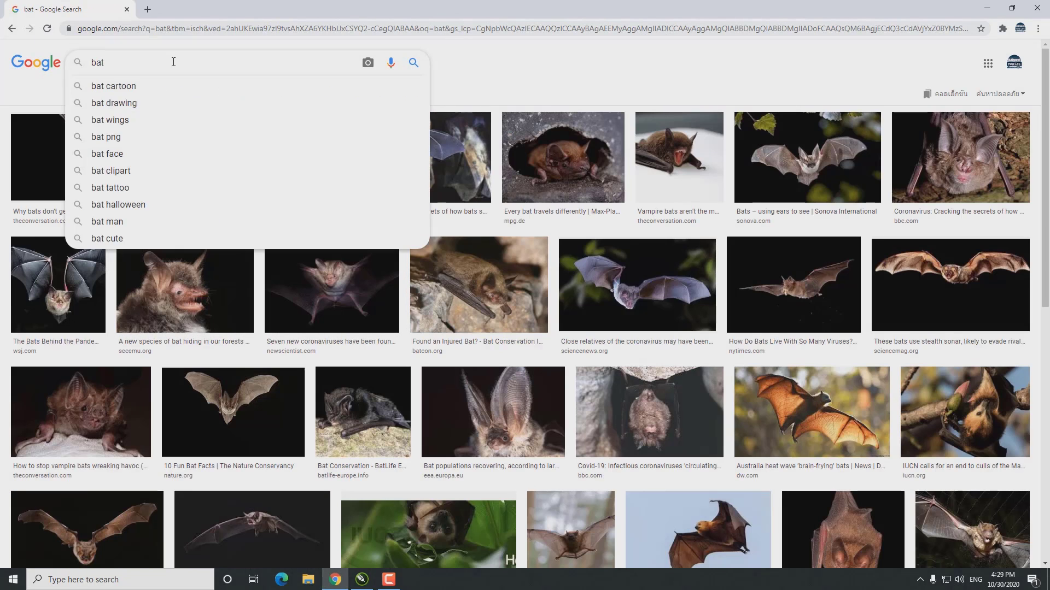
pyautogui.write('vactor')
pyautogui.press('Return')
# Copy the black bat silhouette image with round white eyes and paste it into the CorelDRAW document
pyautogui.click(270, 234)
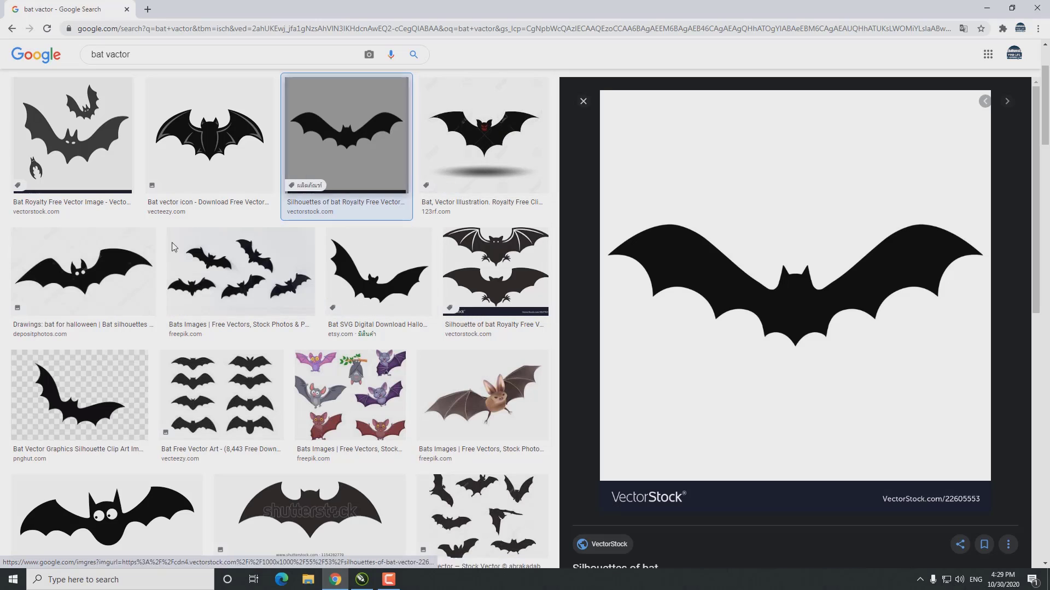
pyautogui.click(82, 271)
pyautogui.rightClick(860, 229)
pyautogui.click(886, 327)
pyautogui.click(388, 579)
pyautogui.hotkey('ctrl', 'v')
# Shrink the pasted bat bitmap to about 16.8 × 9.7 cm and move it beside the poster page
pyautogui.scroll(-3, 538, 235)
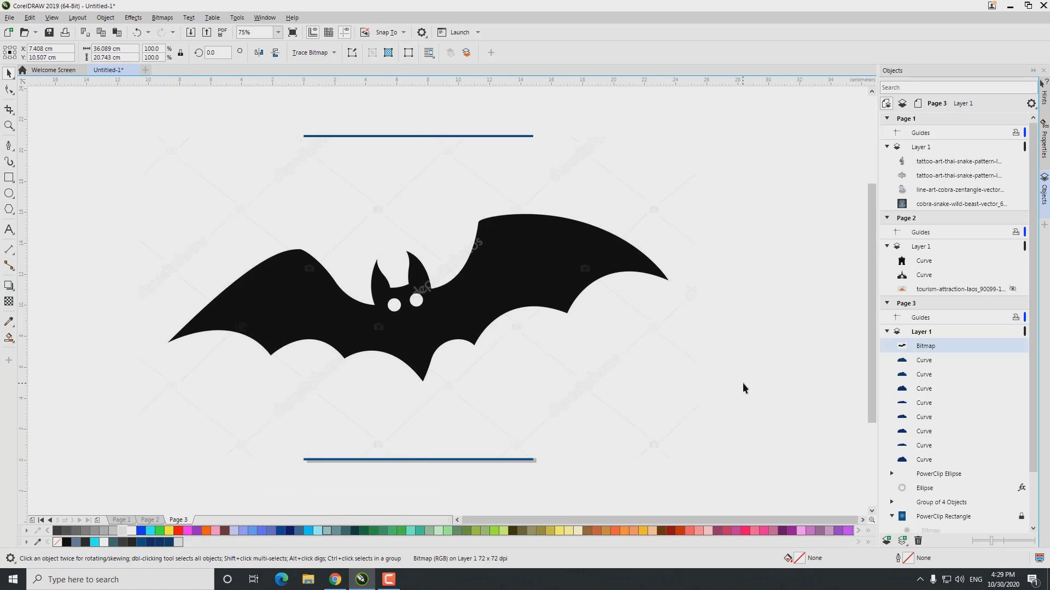
pyautogui.moveTo(700, 133); pyautogui.dragTo(562, 224)
pyautogui.moveTo(462, 339); pyautogui.dragTo(730, 285)
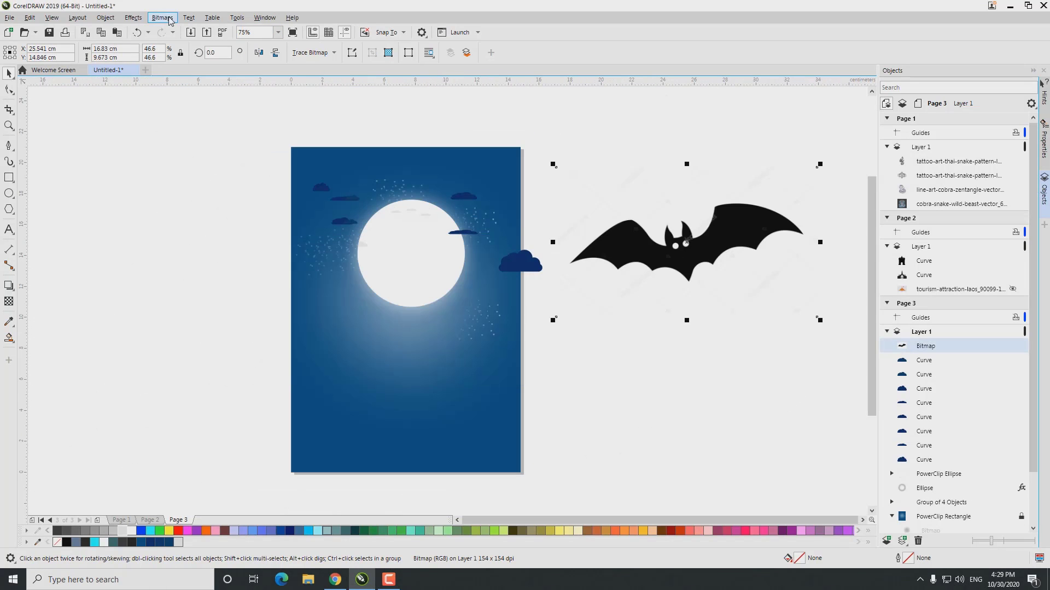
# Outline-trace the bat bitmap as Line art with the background colour removed, and delete the original bitmap
pyautogui.click(162, 17)
pyautogui.moveTo(212, 172)
pyautogui.click(271, 180)
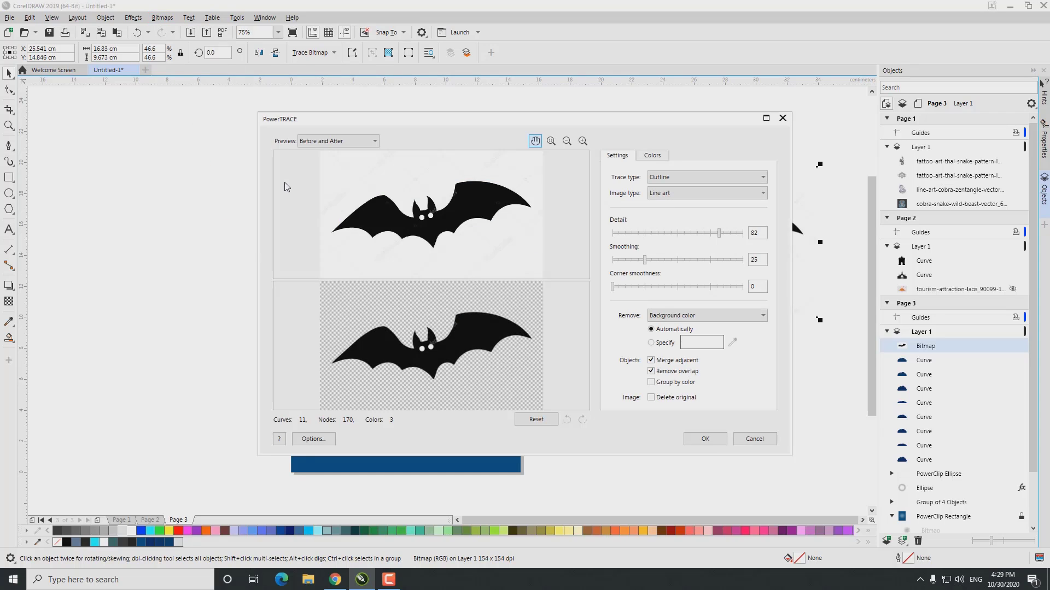
pyautogui.click(706, 439)
pyautogui.click(695, 297)
pyautogui.moveTo(695, 297); pyautogui.dragTo(708, 429)
pyautogui.press('Delete')
# Ungroup the traced bat and delete the grey watermark letter pieces from it
pyautogui.click(718, 236)
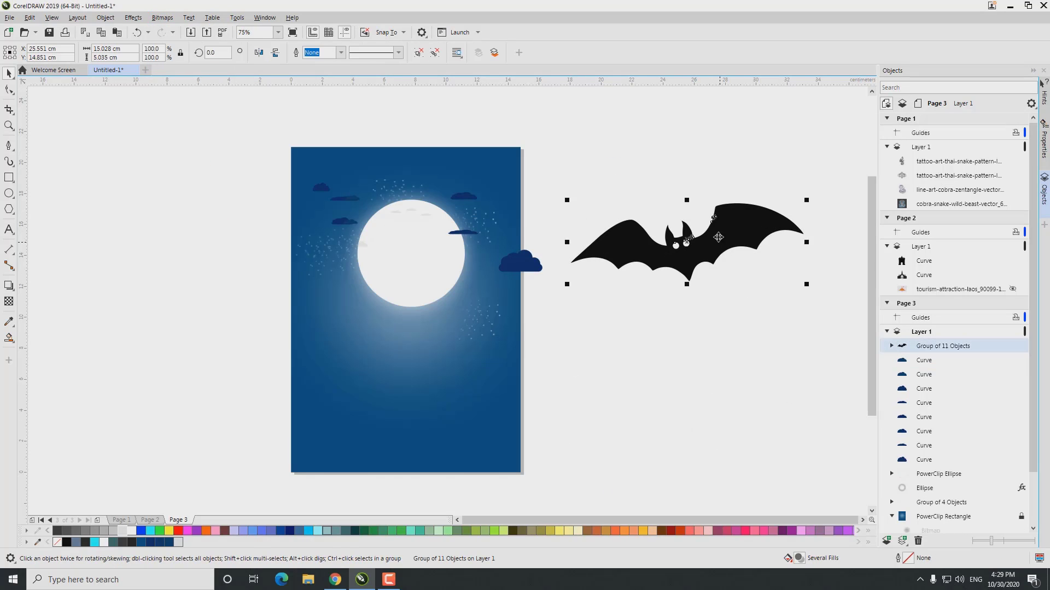
pyautogui.scroll(2, 718, 236)
pyautogui.hotkey('ctrl', 'u')
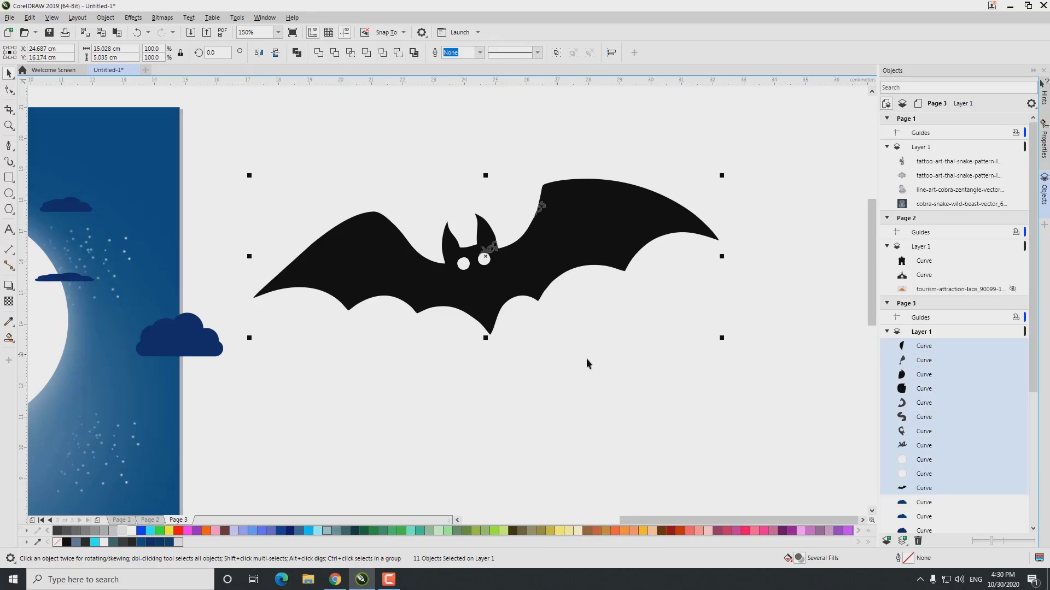
pyautogui.scroll(4, 535, 210)
pyautogui.press('Escape')
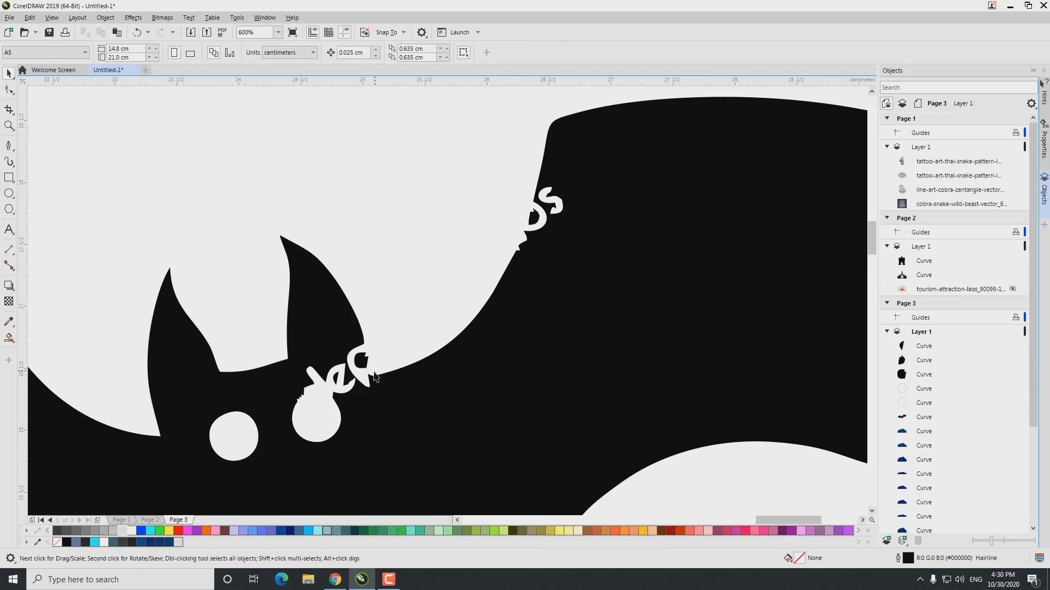
# Delete the stray black piece and surplus nodes around the watermark notch on the right wing's inner edge
pyautogui.scroll(-4, 376, 377)
pyautogui.click(410, 293)
pyautogui.scroll(6, 417, 272)
pyautogui.press('F10')
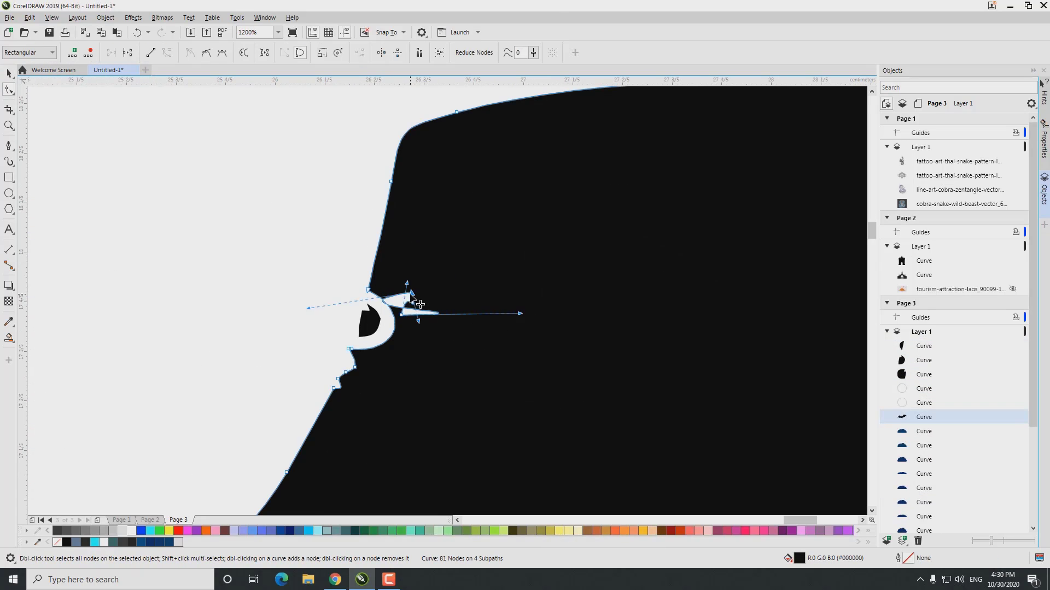
pyautogui.click(368, 331)
pyautogui.press('Delete')
pyautogui.click(416, 293)
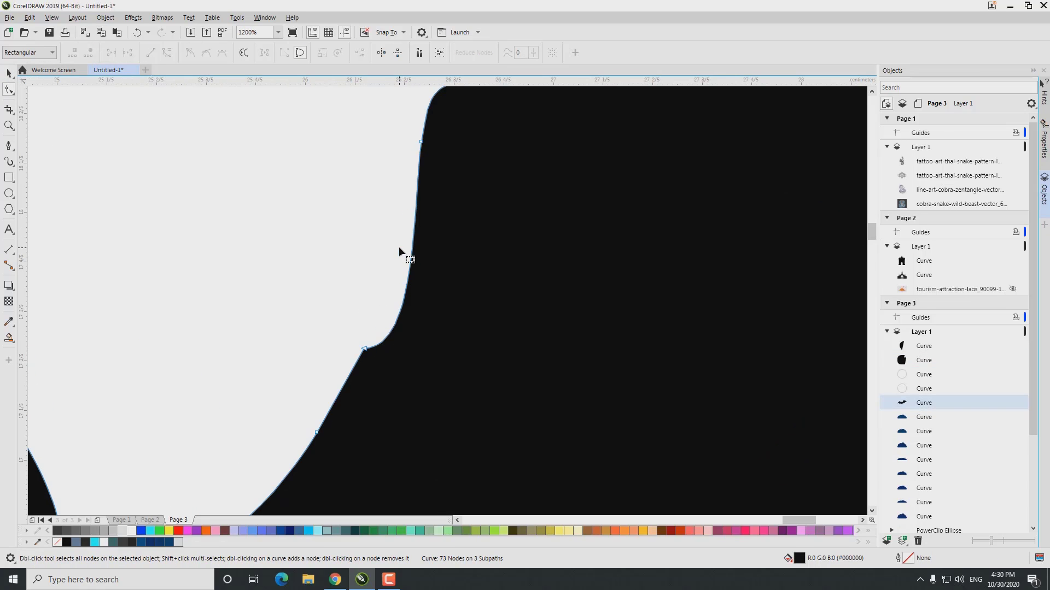
# Delete the stray black piece and surplus nodes at the right ear's base and move the remaining node to close the gap
pyautogui.scroll(-4, 426, 355)
pyautogui.scroll(4, 307, 379)
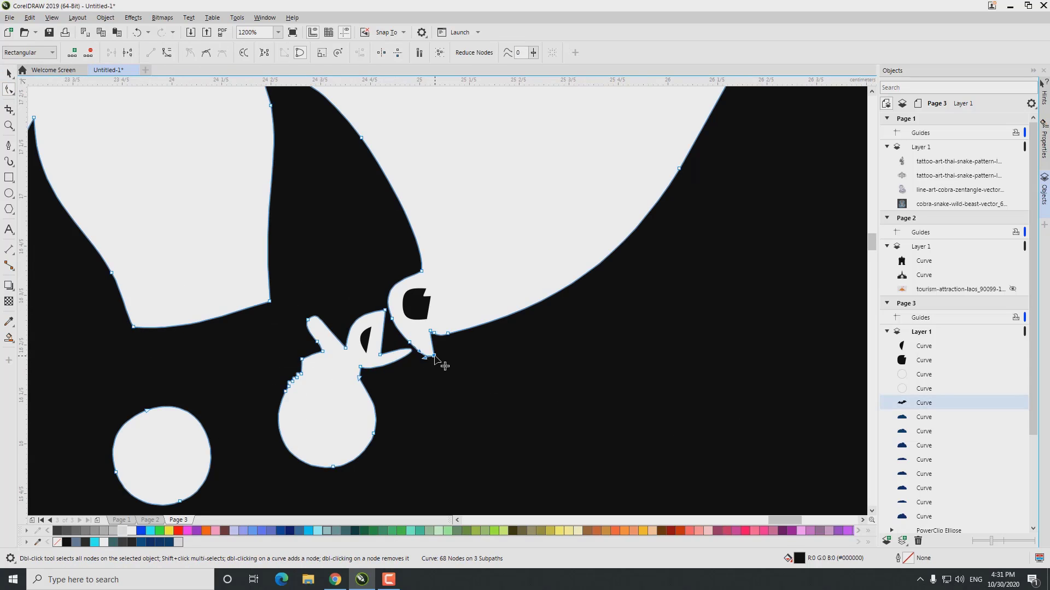
pyautogui.click(409, 306)
pyautogui.press('Delete')
pyautogui.scroll(-3, 393, 323)
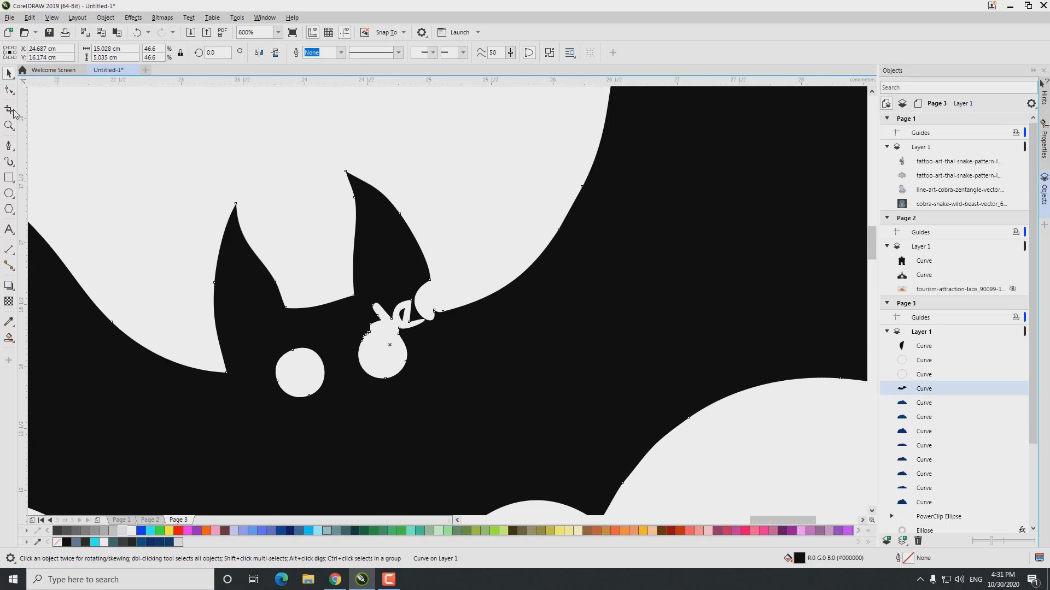
pyautogui.scroll(4, 381, 356)
pyautogui.moveTo(325, 262); pyautogui.dragTo(339, 356)
pyautogui.scroll(-3, 345, 355)
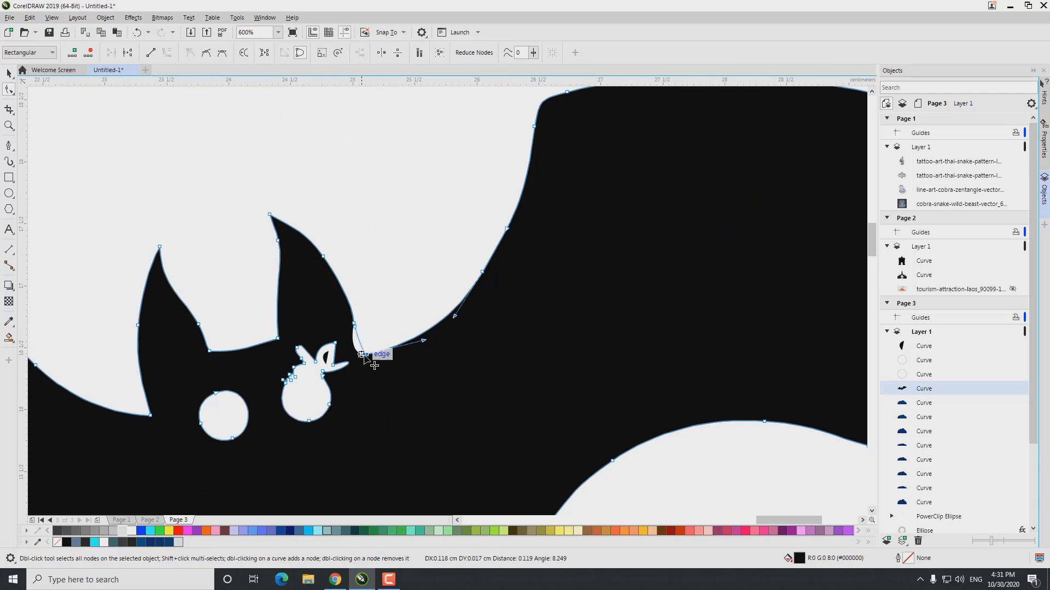
pyautogui.scroll(2, 362, 358)
pyautogui.scroll(-1, 350, 287)
pyautogui.scroll(-2, 395, 460)
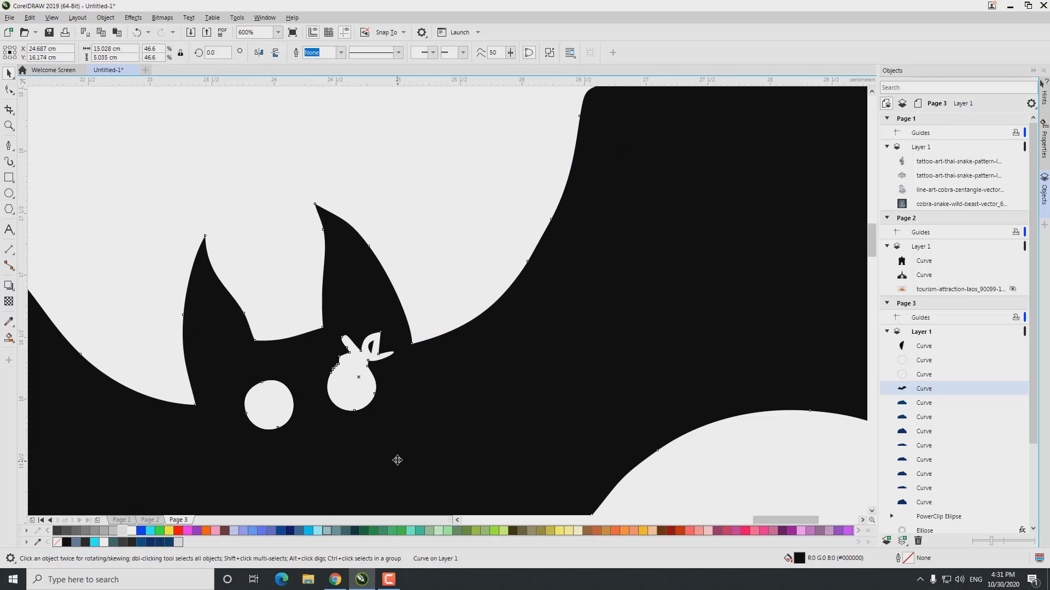
# Delete the two separate white eye shapes from the traced bat
pyautogui.scroll(2, 396, 391)
pyautogui.press('space')
pyautogui.click(396, 391)
pyautogui.press('Delete')
pyautogui.click(206, 418)
pyautogui.press('Delete')
# Delete the leftover black sliver and the watermark nodes above the bat's right eye hole
pyautogui.click(363, 335)
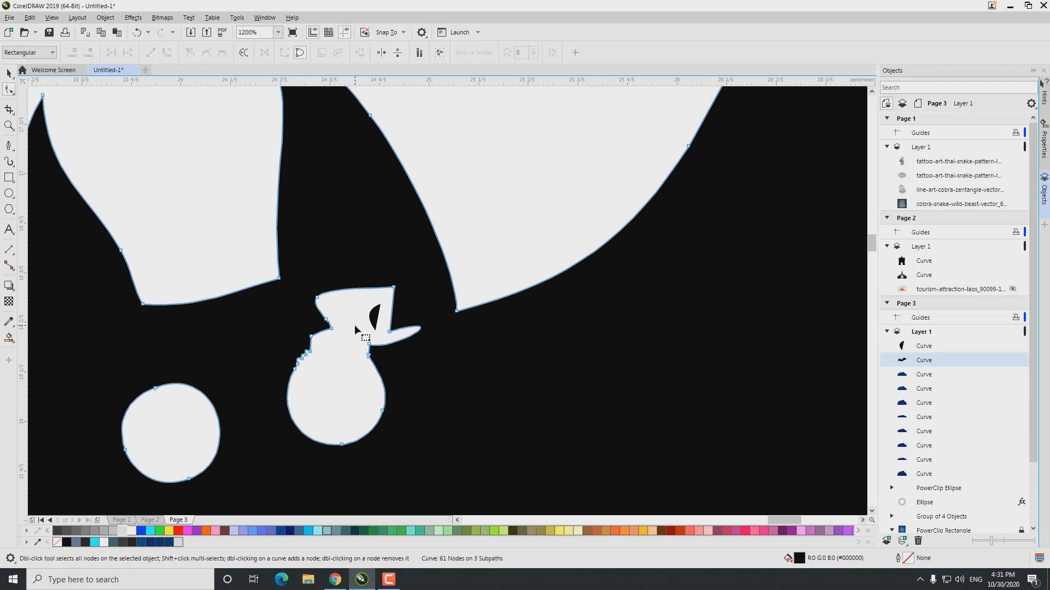
pyautogui.press('Delete')
pyautogui.click(350, 340)
pyautogui.doubleClick(389, 331)
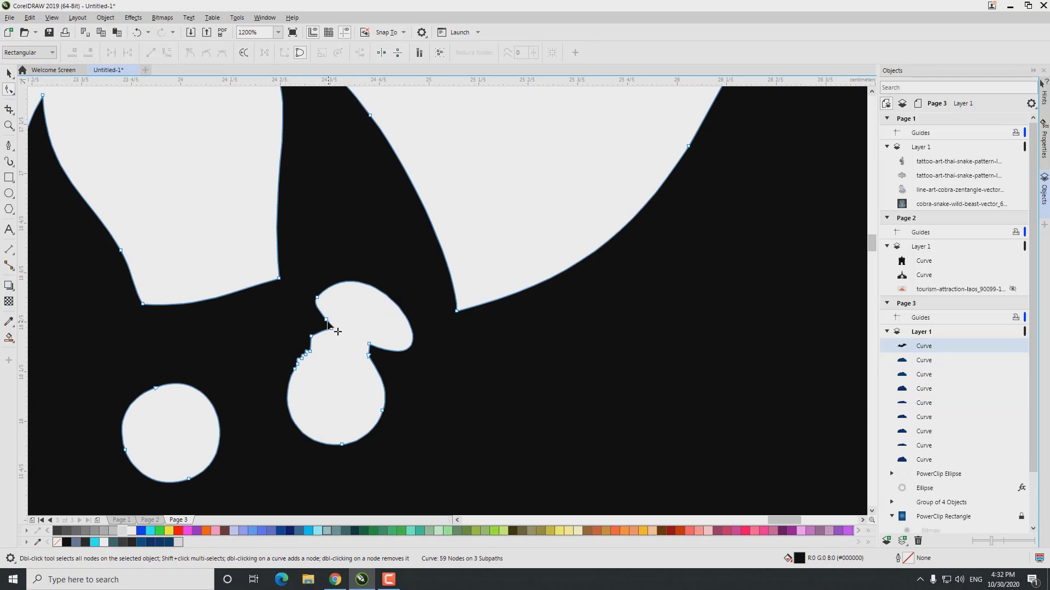
# Delete the remaining nodes of both eye holes so that the bat's head is solid black
pyautogui.doubleClick(317, 298)
pyautogui.click(305, 351)
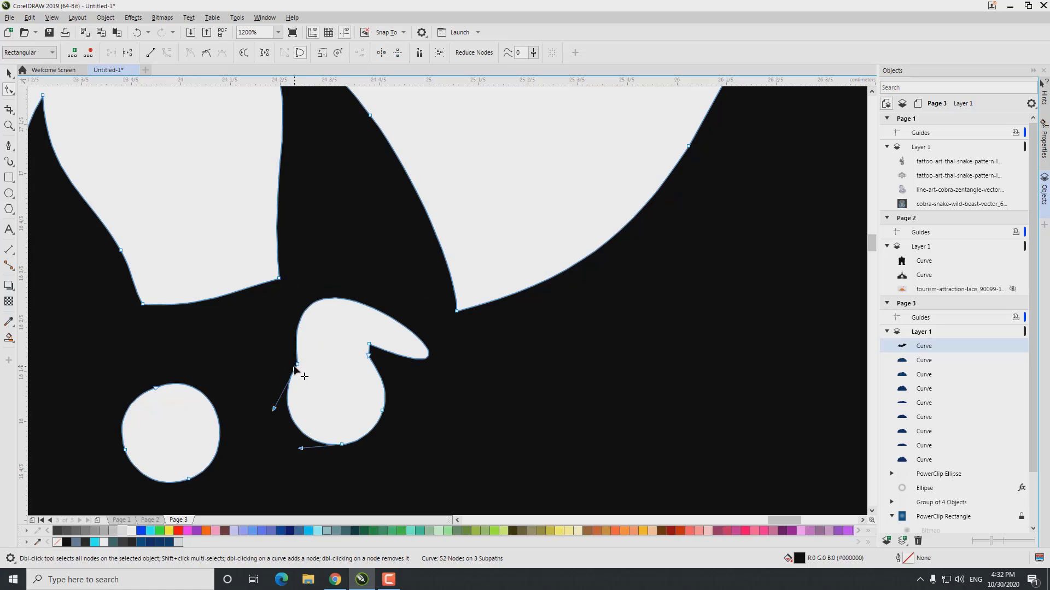
pyautogui.doubleClick(300, 370)
pyautogui.doubleClick(369, 345)
pyautogui.doubleClick(383, 409)
pyautogui.doubleClick(156, 389)
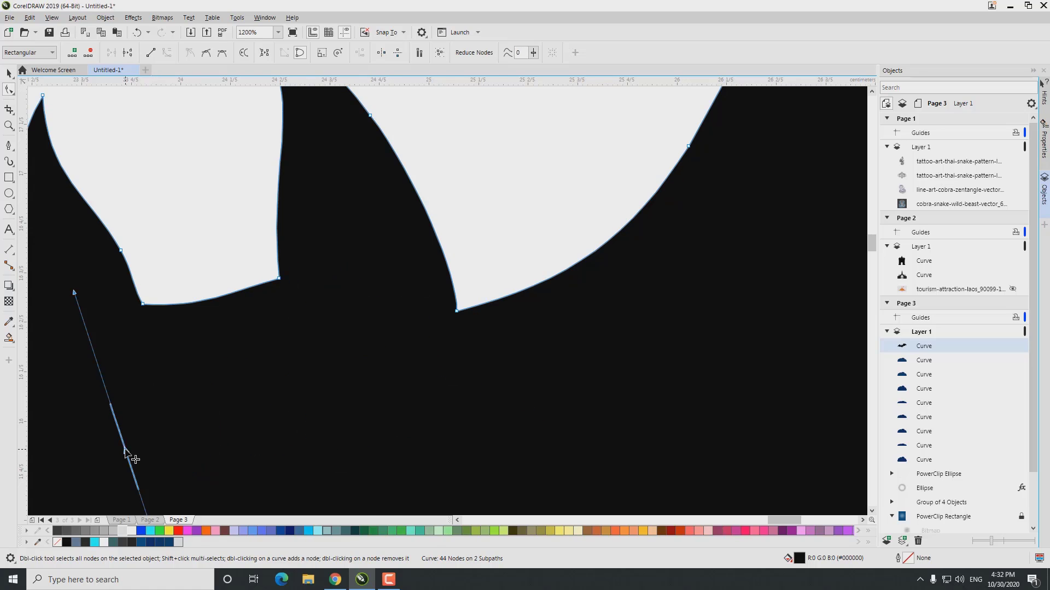
pyautogui.scroll(-5, 514, 321)
pyautogui.press('space')
# Draw a white ellipse without outline, about 0.49 × 0.51 cm, as the bat's left eye
pyautogui.press('F7')
pyautogui.scroll(3, 368, 328)
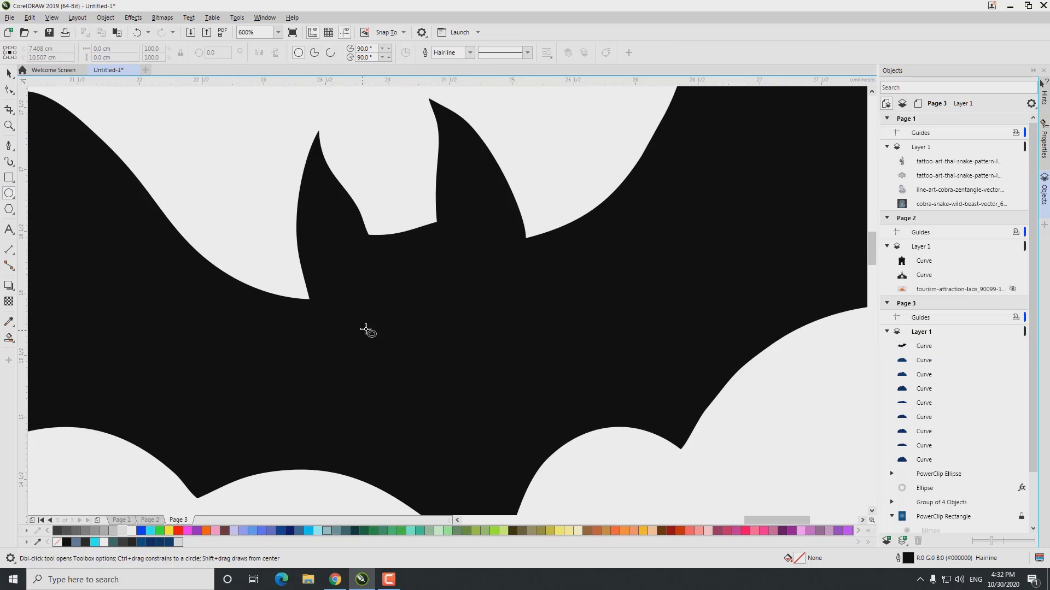
pyautogui.moveTo(346, 278); pyautogui.dragTo(412, 343)
pyautogui.scroll(-1, 380, 307)
pyautogui.scroll(3, 367, 302)
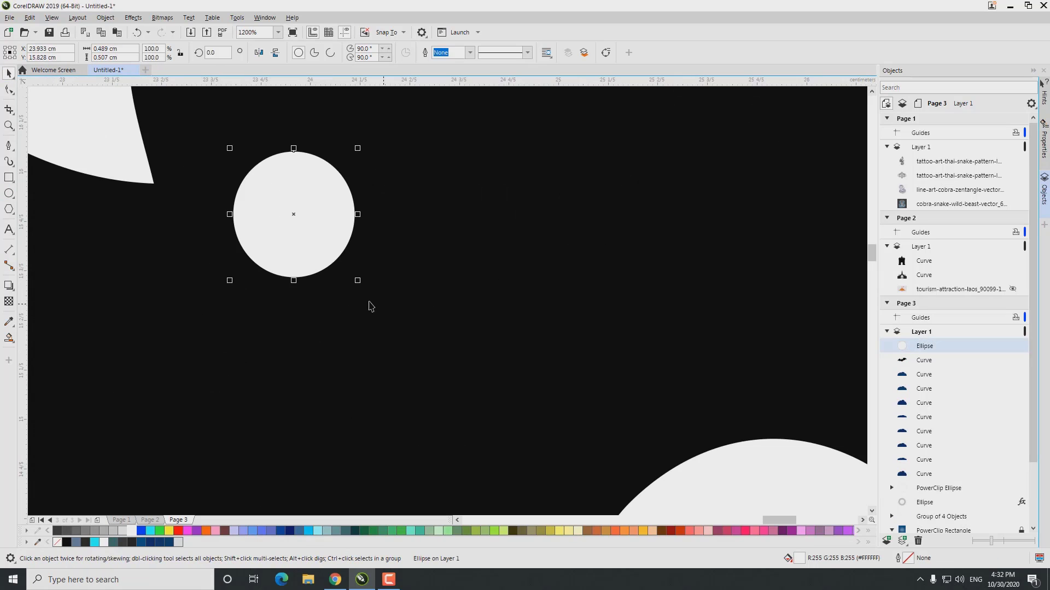
# Scale the eye ellipse to about 0.35 × 0.36 cm and place a duplicate as the bat's right eye
pyautogui.scroll(-3, 368, 302)
pyautogui.scroll(-1, 368, 303)
pyautogui.hotkey('ctrl', 'd')
pyautogui.scroll(3, 323, 272)
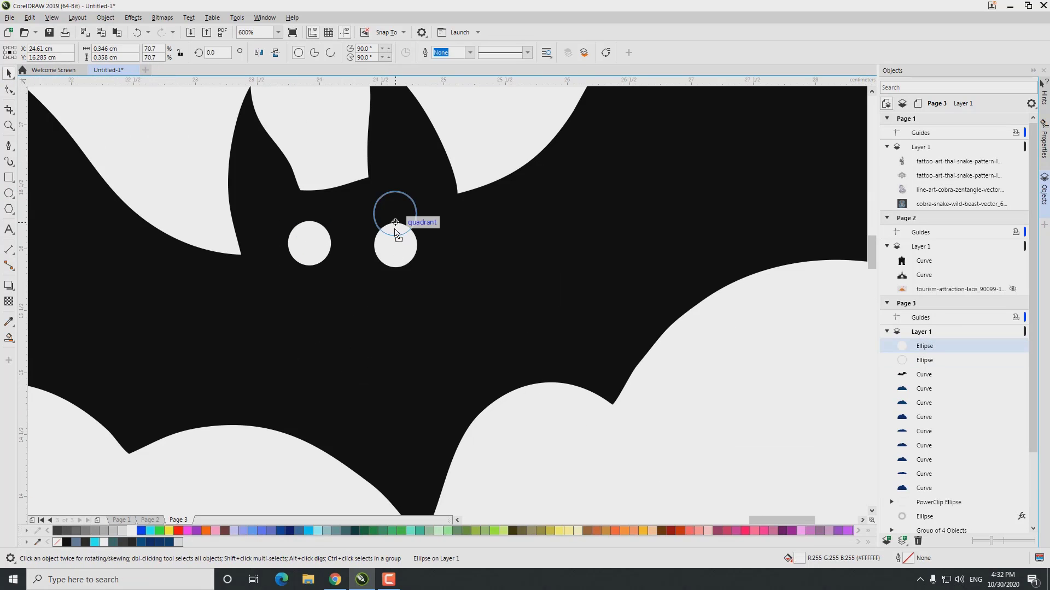
pyautogui.scroll(-5, 427, 385)
pyautogui.click(427, 385)
# Fill both of the bat's eyes with dark red
pyautogui.scroll(5, 356, 273)
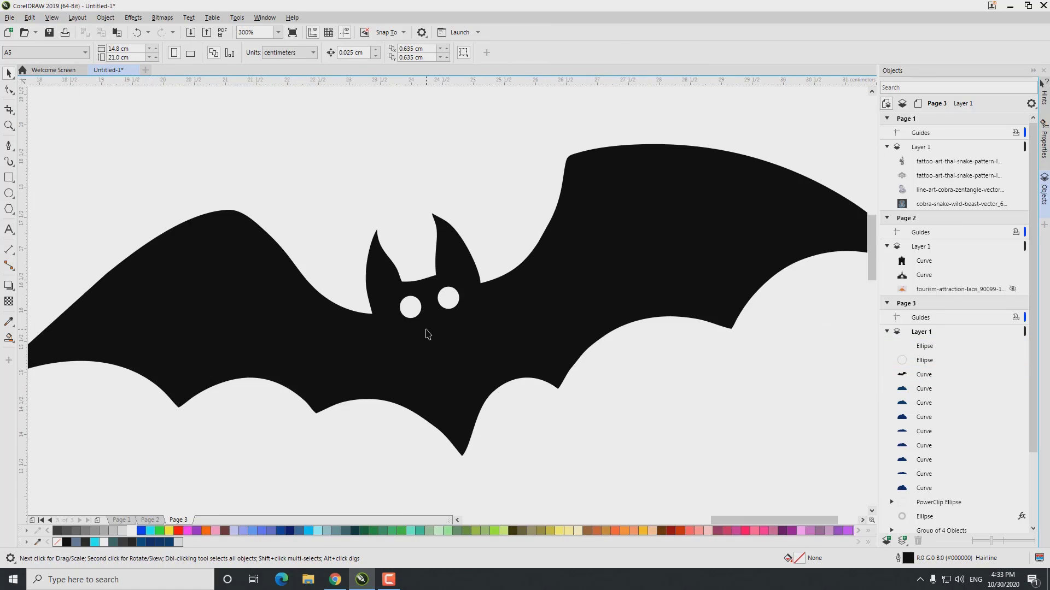
pyautogui.click(410, 308)
pyautogui.keyDown('shift'); pyautogui.click(448, 298); pyautogui.keyUp('shift')
pyautogui.click(178, 531)
pyautogui.moveTo(179, 533); pyautogui.dragTo(226, 543)
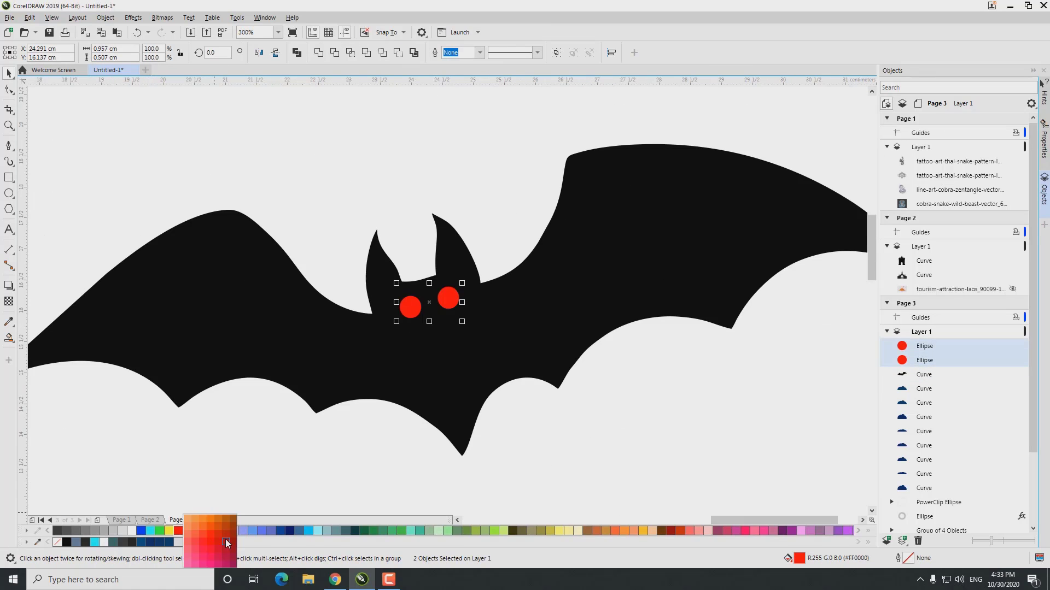
# Group the bat with its eyes and place the group over the moon, scaled to about 49.6%
pyautogui.scroll(-5, 365, 347)
pyautogui.moveTo(549, 276); pyautogui.dragTo(262, 426)
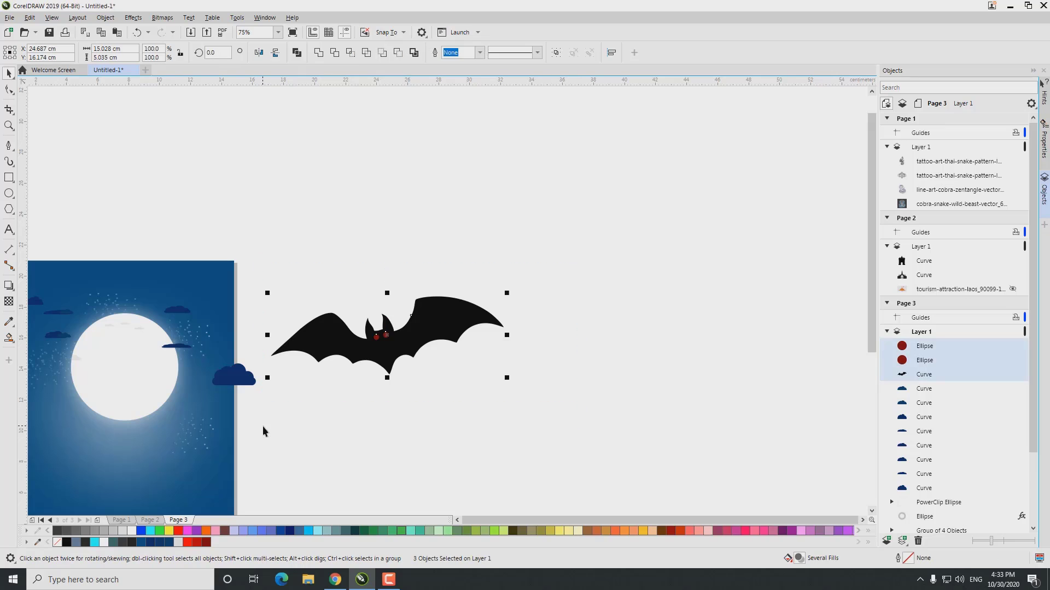
pyautogui.rightClick(368, 344)
pyautogui.click(405, 50)
pyautogui.click(477, 319)
pyautogui.moveTo(506, 293); pyautogui.dragTo(344, 328)
pyautogui.scroll(-1, 538, 325)
pyautogui.scroll(1, 345, 327)
# Rotate the bat group to about 336.4° and position it across the upper part of the moon
pyautogui.click(342, 328)
pyautogui.moveTo(400, 306); pyautogui.dragTo(403, 339)
pyautogui.scroll(2, 334, 326)
pyautogui.moveTo(305, 358); pyautogui.dragTo(305, 358)
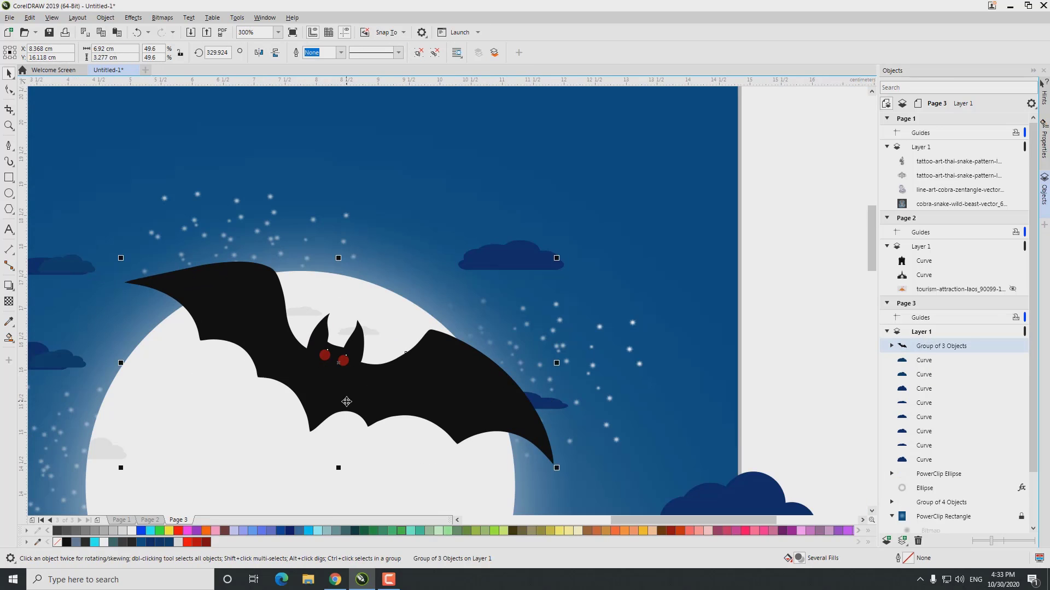
pyautogui.press('Escape')
pyautogui.scroll(-2, 478, 277)
pyautogui.moveTo(478, 277); pyautogui.dragTo(495, 295)
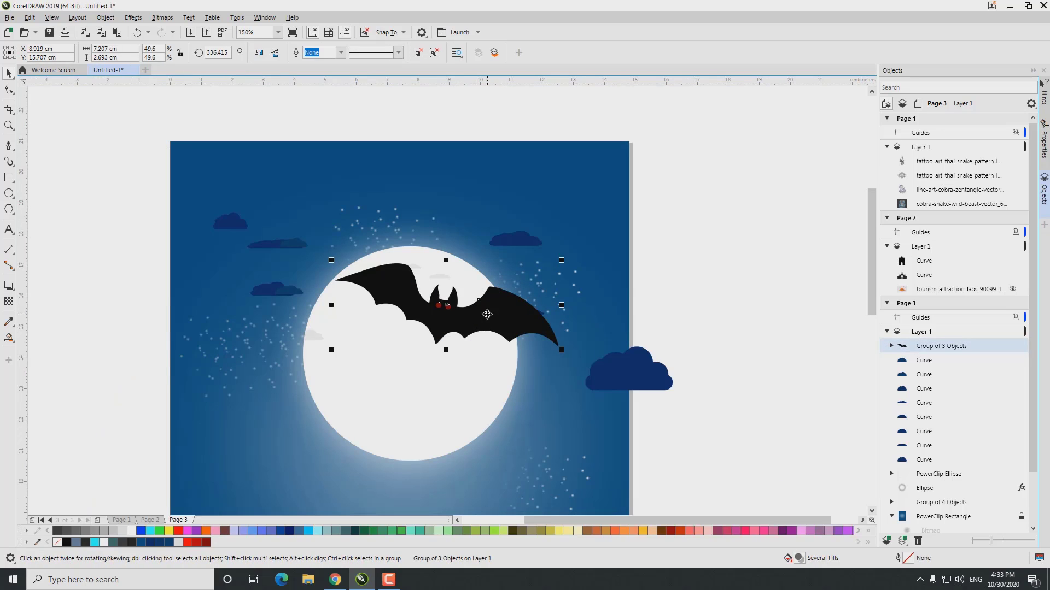
# Scale the bat group to about 6.88 × 2.57 cm
pyautogui.moveTo(560, 352); pyautogui.dragTo(550, 348)
pyautogui.scroll(2, 479, 303)
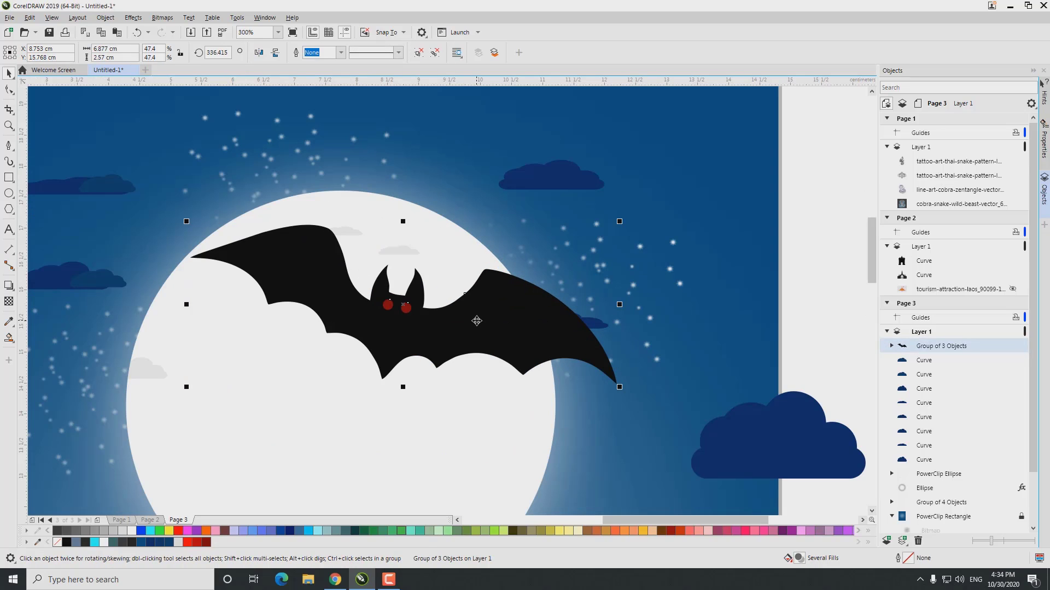
pyautogui.scroll(-1, 454, 321)
pyautogui.press('Escape')
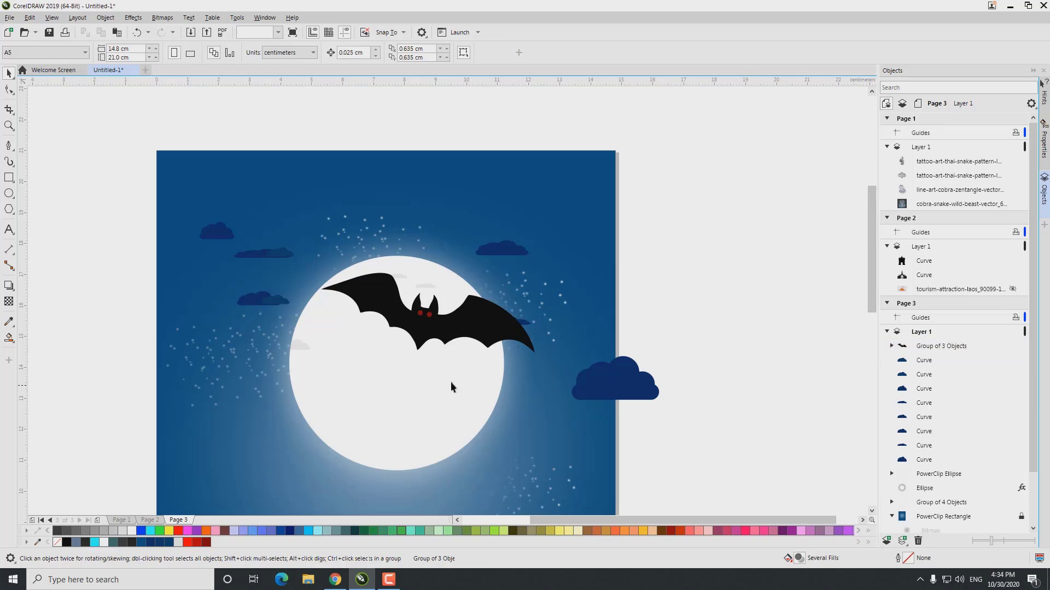
# Place a small duplicate of the bat, about 2.2 × 0.67 cm, near the moon's left edge
pyautogui.click(468, 325)
pyautogui.moveTo(537, 269); pyautogui.dragTo(390, 326)
pyautogui.rightClick(390, 325)
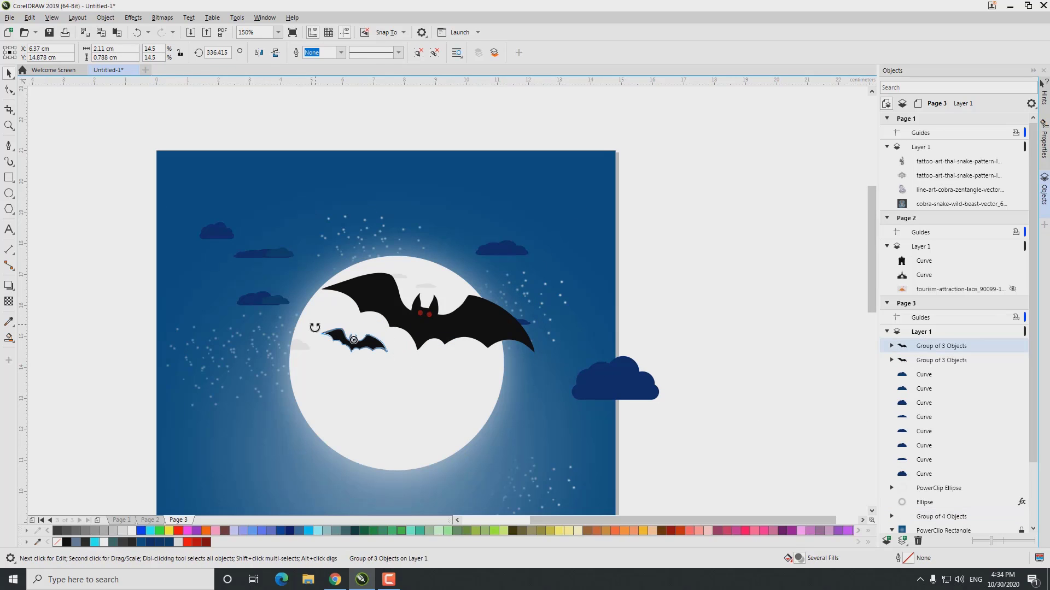
pyautogui.scroll(4, 314, 328)
pyautogui.scroll(-4, 285, 267)
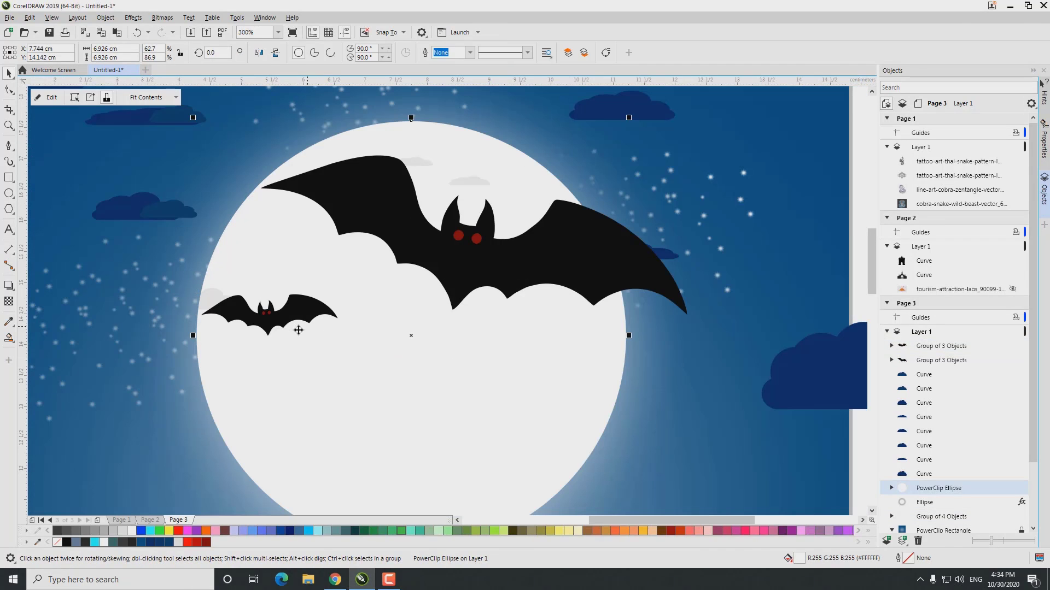
# Switch to Chrome, copy the picture of five black bats and paste it beside the poster in CorelDRAW
pyautogui.click(335, 579)
pyautogui.click(241, 272)
pyautogui.rightClick(703, 233)
pyautogui.click(732, 383)
pyautogui.click(361, 579)
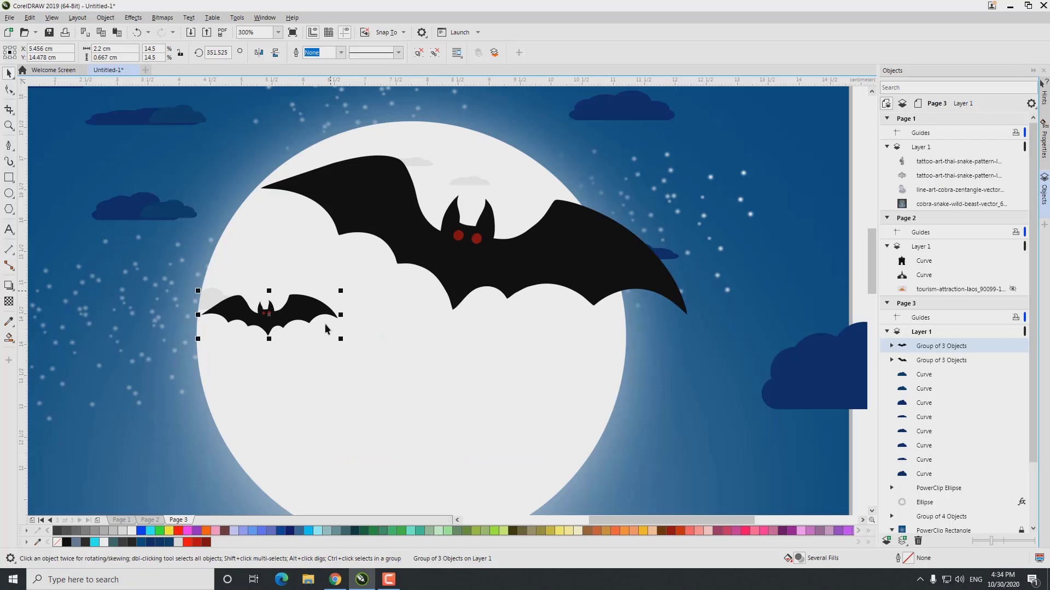
pyautogui.scroll(-3, 675, 468)
pyautogui.hotkey('ctrl', 'v')
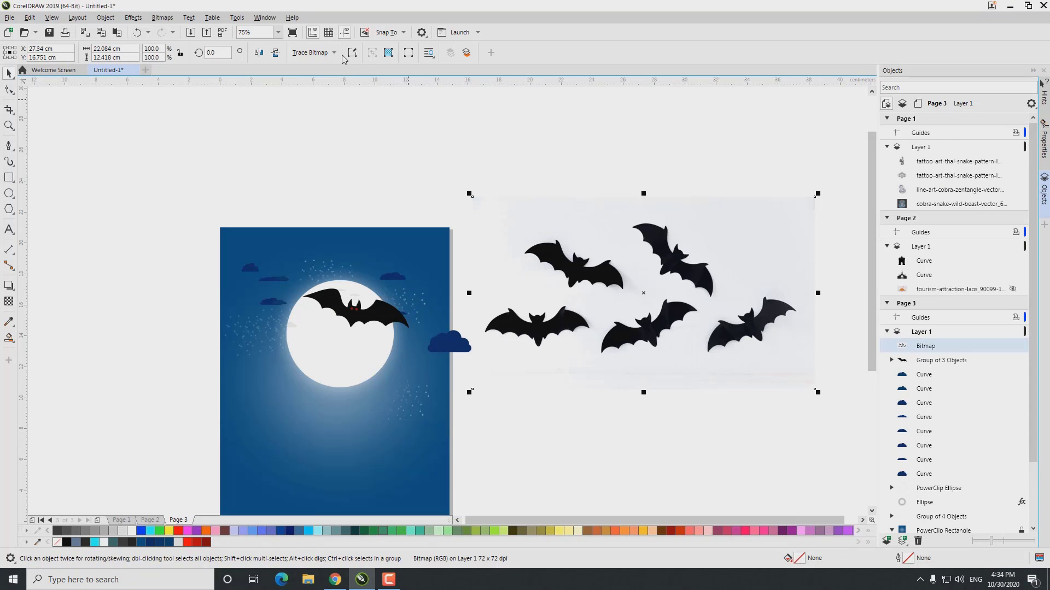
# Trace the pasted bat picture into ungrouped curves and delete the original bitmap
pyautogui.click(163, 17)
pyautogui.click(175, 181)
pyautogui.moveTo(768, 232); pyautogui.dragTo(768, 155)
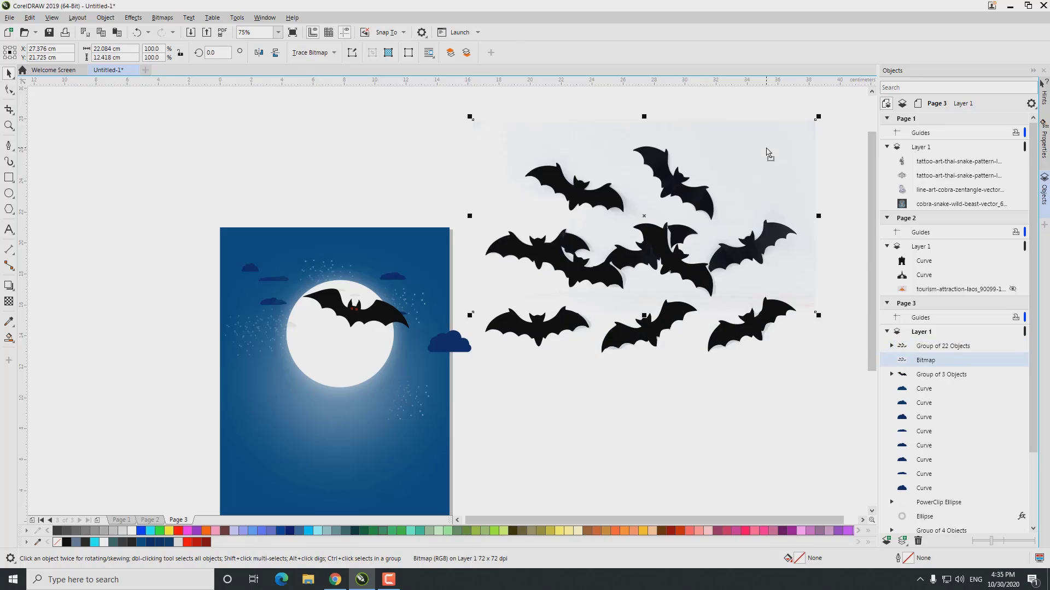
pyautogui.press('Delete')
pyautogui.rightClick(575, 176)
pyautogui.click(618, 215)
# Scale down two traced bats and place them at the moon's lower right and left edges, the left one about 1.57 × 0.98 cm
pyautogui.moveTo(596, 290); pyautogui.dragTo(392, 415)
pyautogui.scroll(5, 349, 416)
pyautogui.click(273, 368)
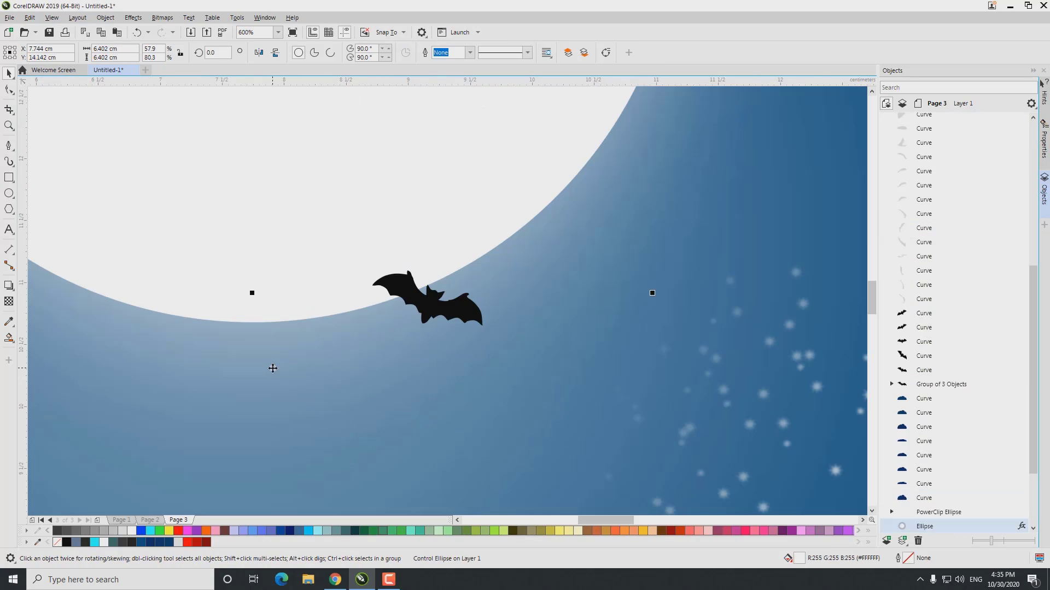
pyautogui.scroll(-5, 396, 407)
pyautogui.moveTo(400, 395); pyautogui.dragTo(324, 337)
pyautogui.scroll(2, 325, 337)
pyautogui.scroll(-2, 325, 336)
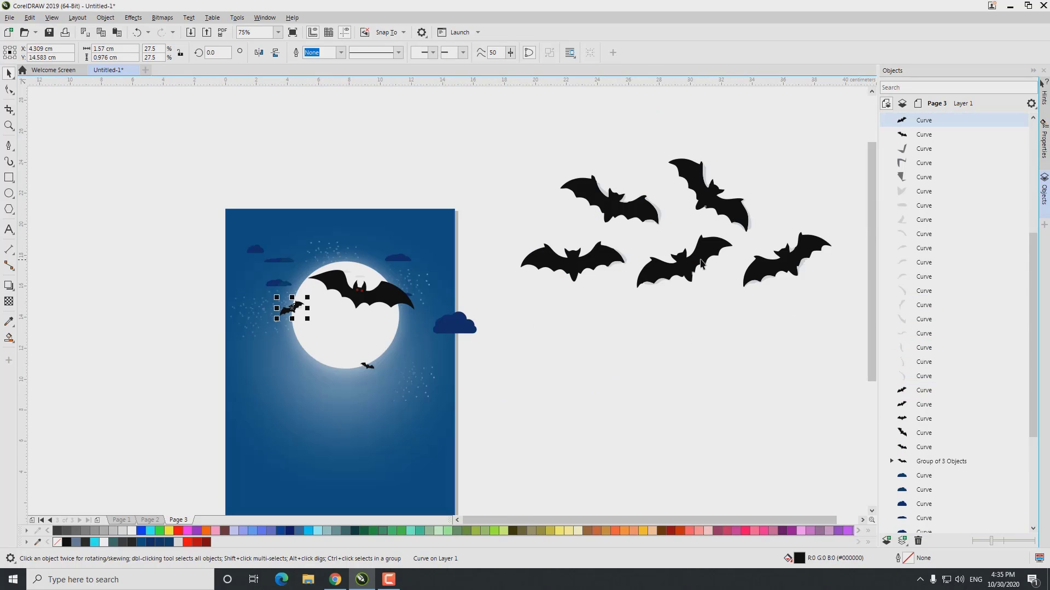
# Place another traced bat, about 2.07 × 0.8 cm, on the left half of the moon below the large bat's wing
pyautogui.moveTo(796, 268); pyautogui.dragTo(336, 354)
pyautogui.moveTo(375, 325); pyautogui.dragTo(336, 311)
pyautogui.press('Escape')
pyautogui.scroll(1, 317, 315)
pyautogui.click(322, 312)
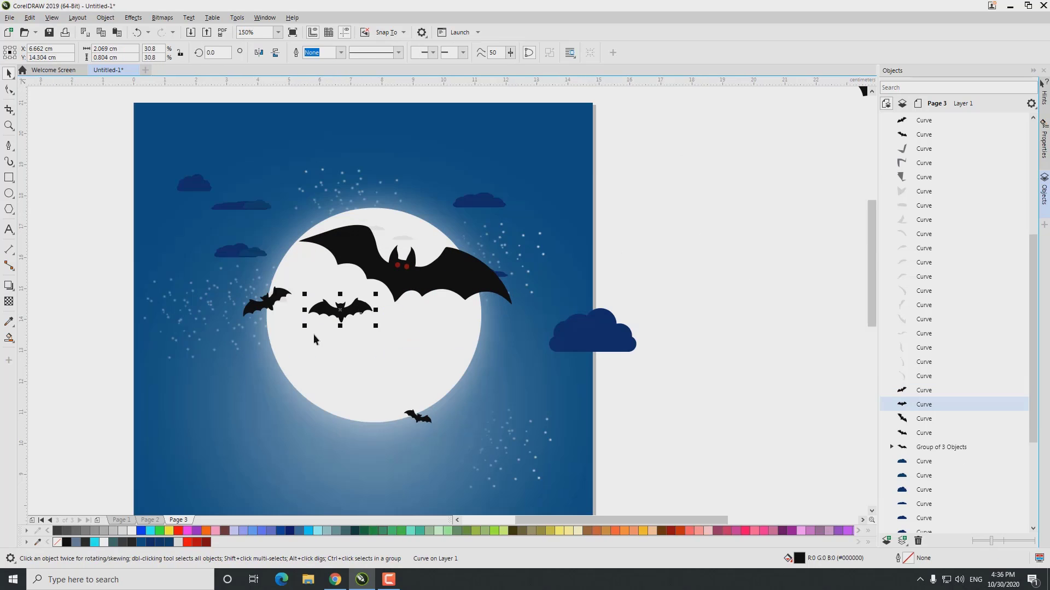
# Unlock the background rectangle and PowerClip the large dark blue cloud at the page's right edge inside it
pyautogui.scroll(-2, 314, 339)
pyautogui.click(409, 312)
pyautogui.rightClick(322, 489)
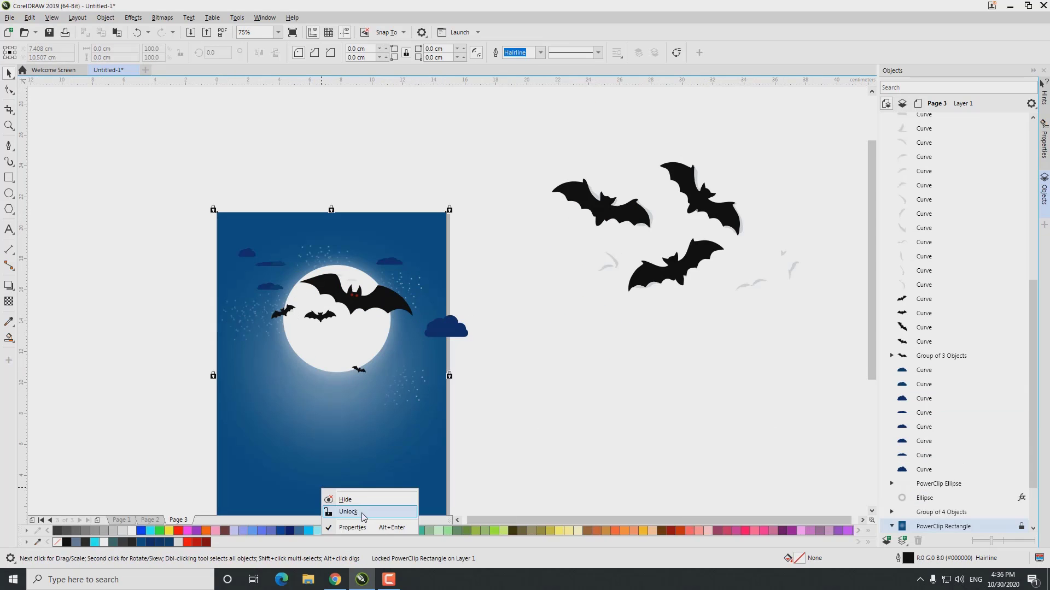
pyautogui.click(348, 511)
pyautogui.click(445, 327)
pyautogui.rightClick(446, 325)
pyautogui.click(481, 136)
# Place the diagonal traced bat, about 2.11 × 1.93 cm, on the lower right part of the moon
pyautogui.click(696, 199)
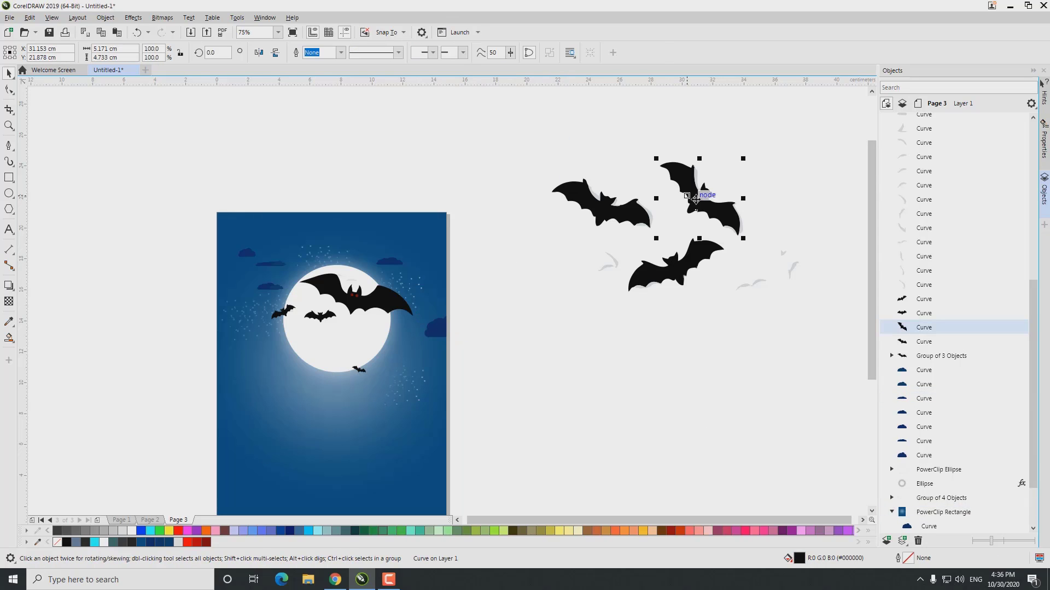
pyautogui.moveTo(696, 200); pyautogui.dragTo(387, 359)
pyautogui.moveTo(453, 416); pyautogui.dragTo(403, 370)
pyautogui.scroll(1, 403, 370)
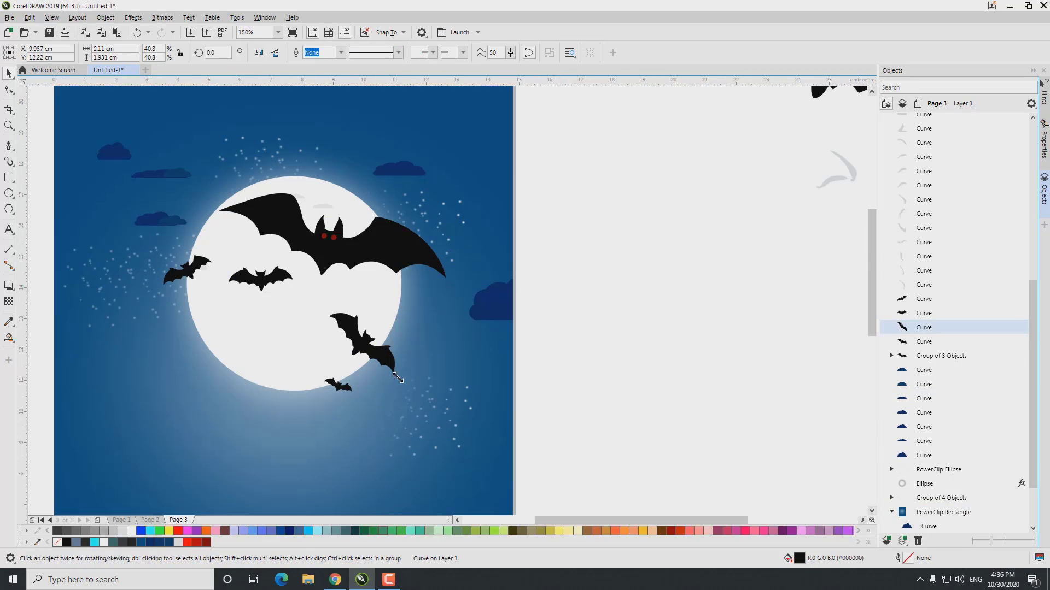
# Delete the leftover traced bats and shadow fragments beside the page
pyautogui.scroll(-3, 612, 328)
pyautogui.scroll(-2, 612, 328)
pyautogui.moveTo(470, 147); pyautogui.dragTo(684, 295)
pyautogui.press('Delete')
pyautogui.hotkey('shift', 'F4')
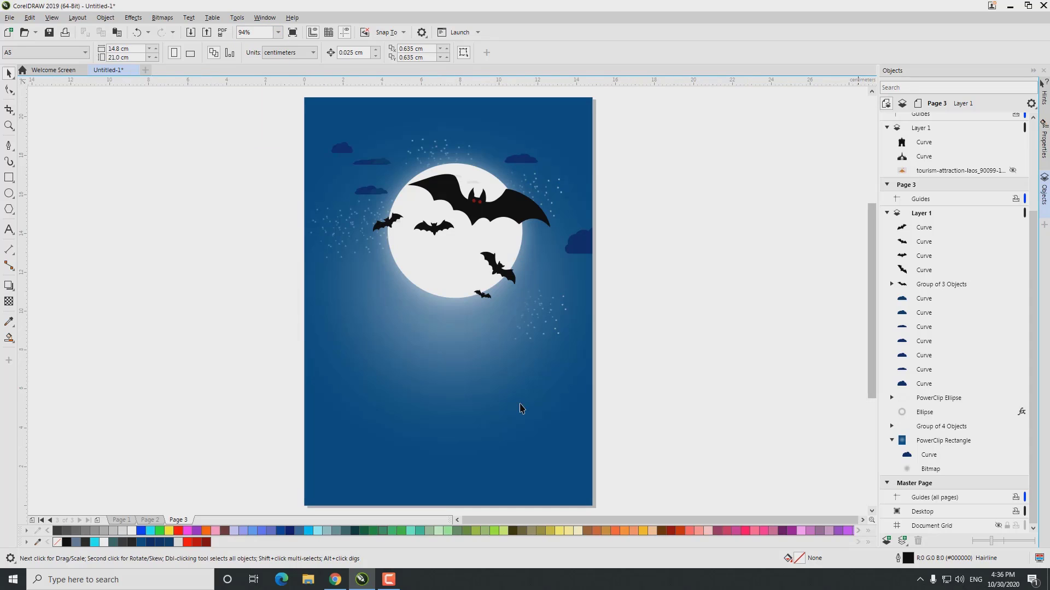
# Draw a polygon about 0.52 × 0.47 cm in the sky left of the moon and give it 10 sides
pyautogui.scroll(4, 376, 261)
pyautogui.press('y')
pyautogui.moveTo(309, 290); pyautogui.dragTo(358, 335)
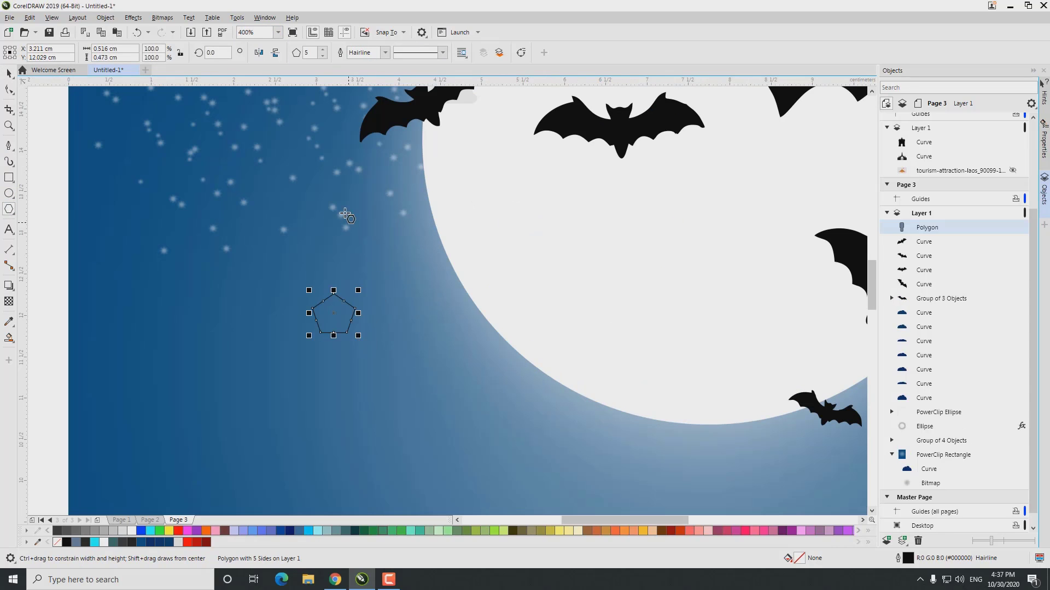
pyautogui.write('10')
pyautogui.press('Return')
# Reshape the polygon into a ten-pointed star and fill it with 90% black
pyautogui.press('F10')
pyautogui.scroll(4, 364, 295)
pyautogui.moveTo(241, 214); pyautogui.dragTo(241, 229)
pyautogui.press('space')
pyautogui.click(134, 543)
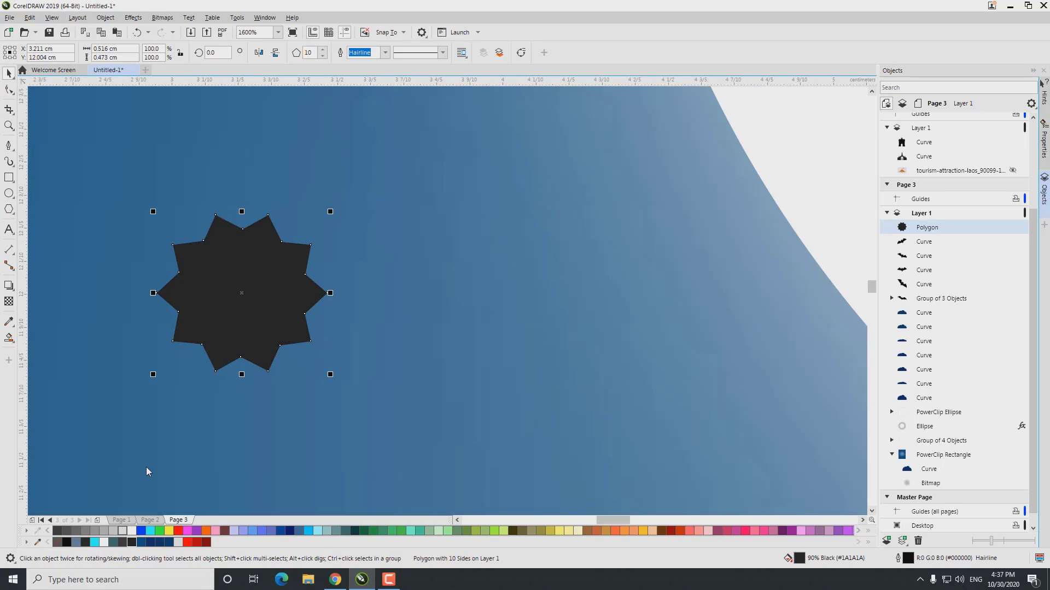
# Scale the star to about 0.08 × 0.07 cm without outline and apply a Gaussian Blur with a radius of 0.9 pixels
pyautogui.scroll(-4, 350, 314)
pyautogui.scroll(6, 363, 298)
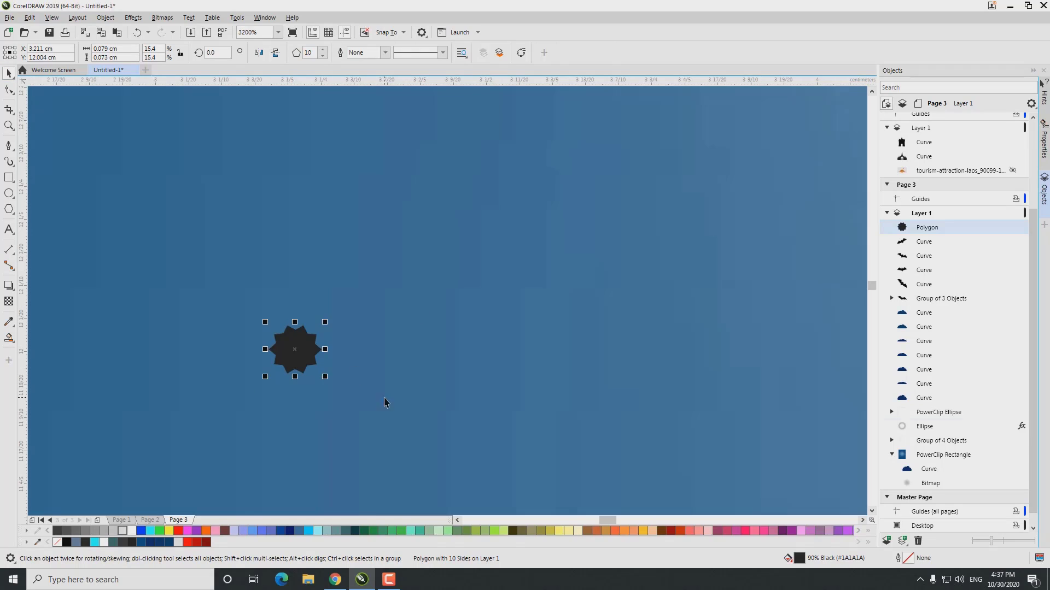
pyautogui.click(162, 18)
pyautogui.moveTo(186, 84)
pyautogui.click(235, 120)
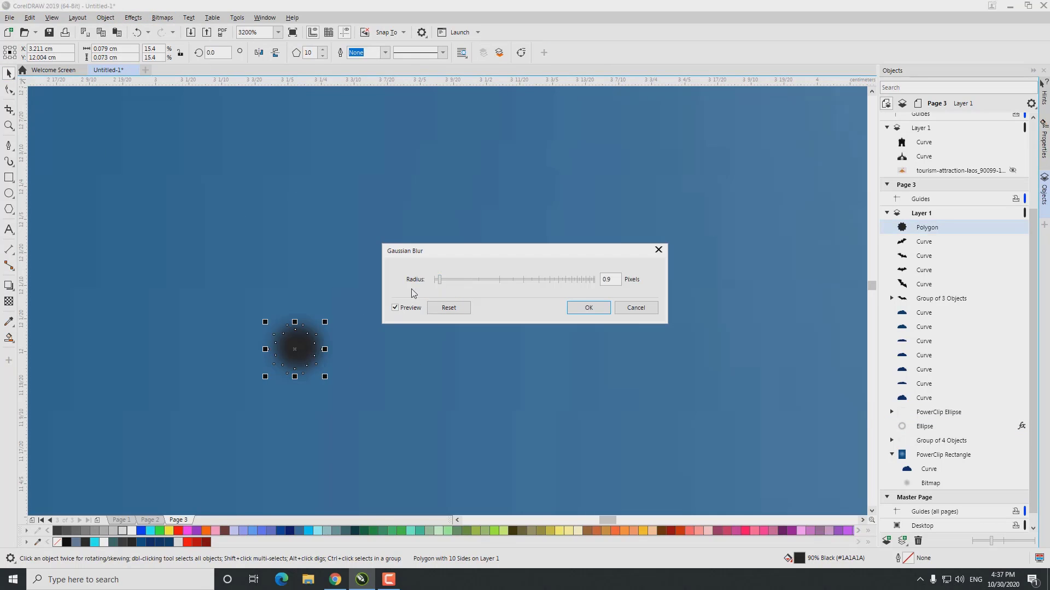
pyautogui.press('Return')
pyautogui.scroll(-3, 316, 323)
pyautogui.scroll(3, 253, 352)
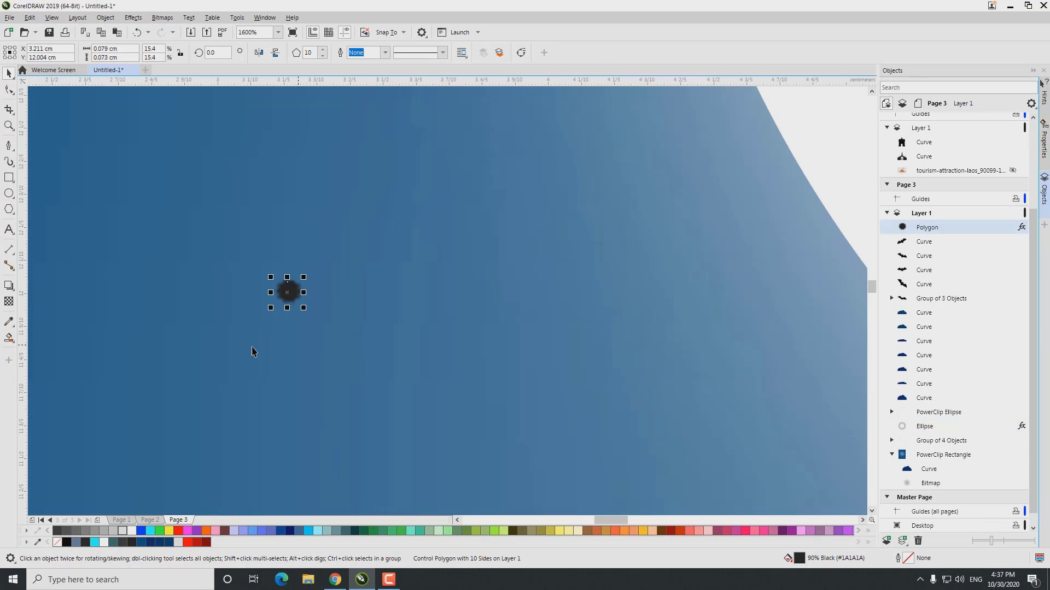
# Make the blurred star partially transparent and duplicate it into a small cluster of eleven dots
pyautogui.click(9, 302)
pyautogui.press('space')
pyautogui.scroll(-3, 288, 290)
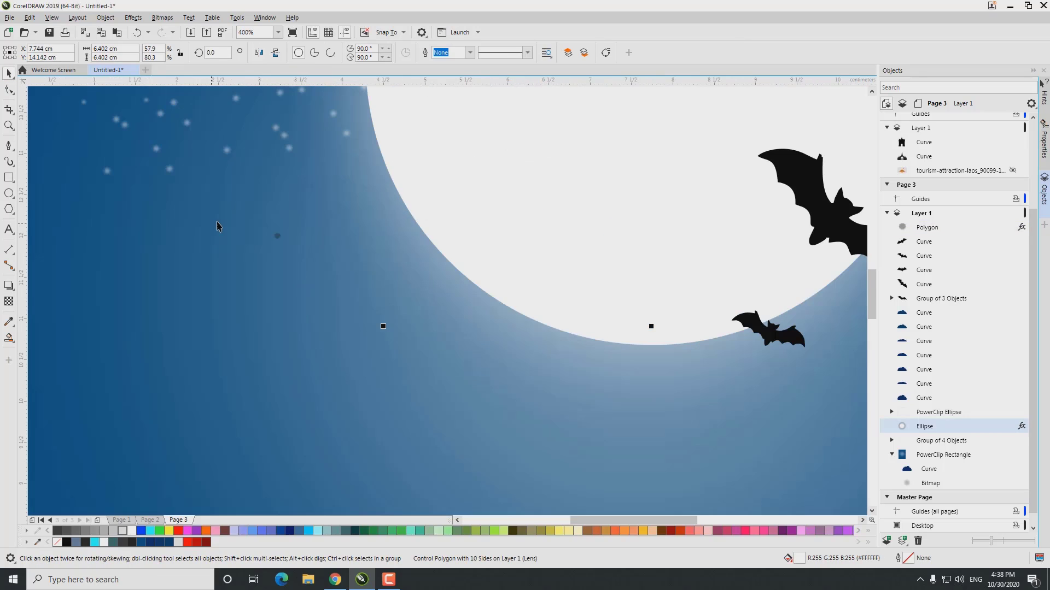
pyautogui.scroll(3, 370, 173)
pyautogui.moveTo(370, 174); pyautogui.dragTo(352, 277)
pyautogui.scroll(-3, 361, 284)
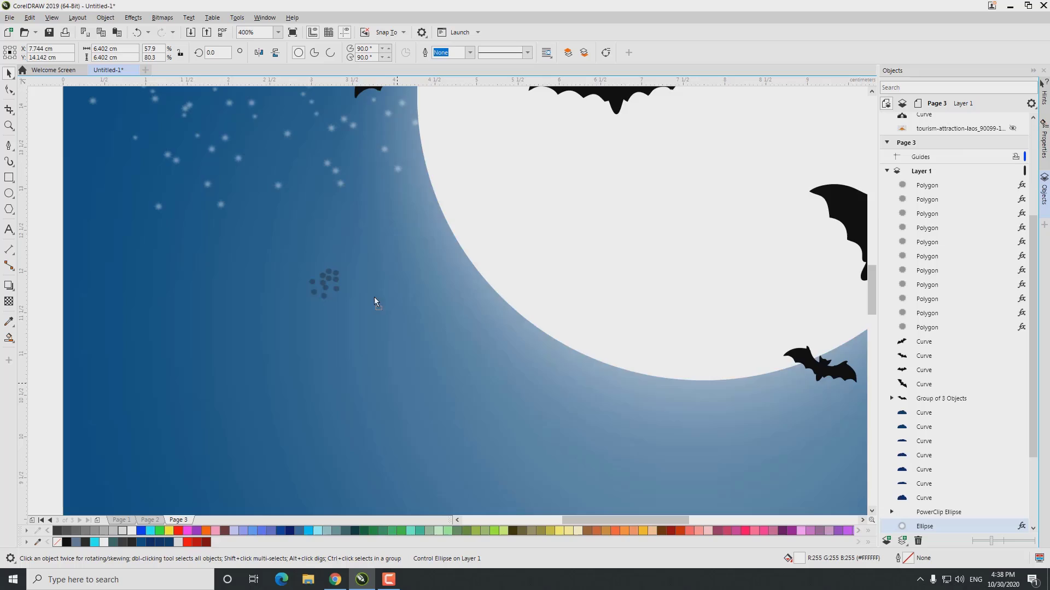
# Lock the moon's glow ellipse and its PowerClip ellipse
pyautogui.rightClick(562, 294)
pyautogui.press('Escape')
pyautogui.rightClick(552, 351)
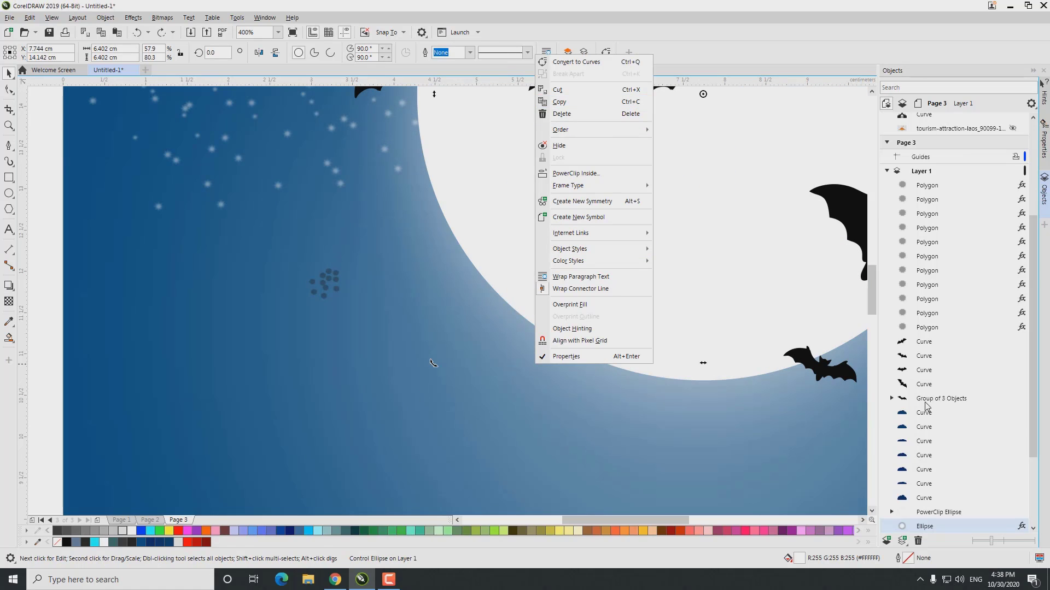
pyautogui.scroll(-3, 973, 438)
pyautogui.click(1016, 417)
pyautogui.click(1012, 413)
pyautogui.click(1021, 398)
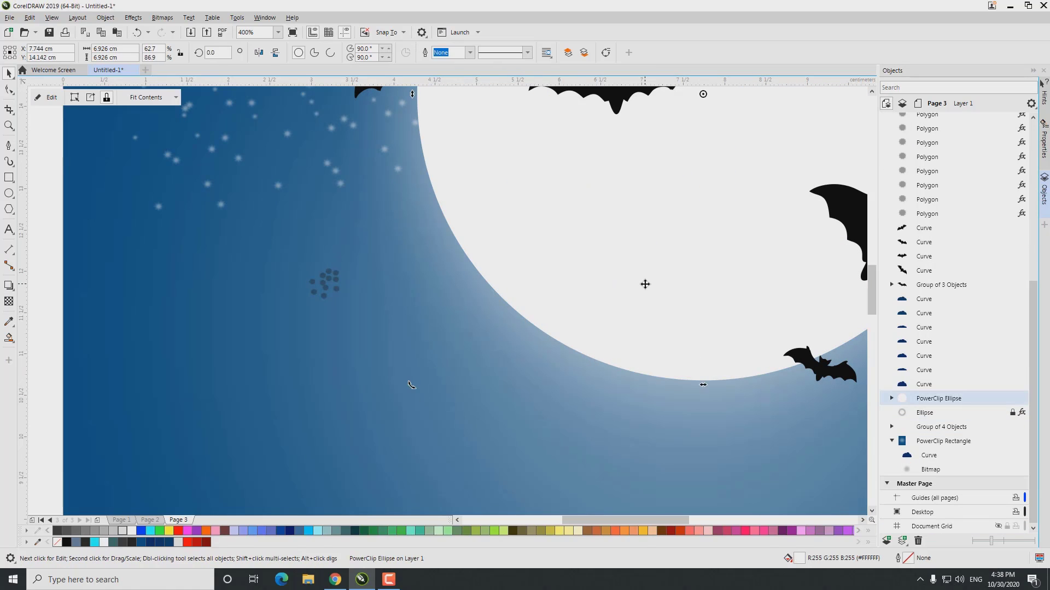
# Shrink the dot cluster and duplicate it repeatedly into a dense patch about 0.7 × 0.53 cm
pyautogui.moveTo(347, 335); pyautogui.dragTo(270, 248)
pyautogui.scroll(2, 315, 270)
pyautogui.moveTo(431, 258); pyautogui.dragTo(350, 281)
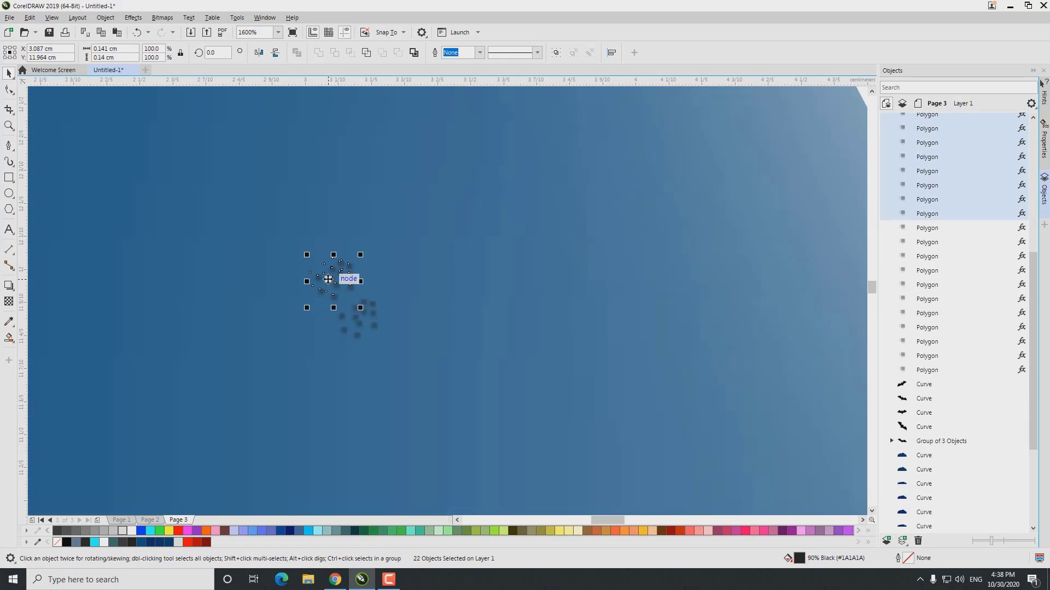
pyautogui.moveTo(476, 395); pyautogui.dragTo(242, 182)
pyautogui.moveTo(481, 253); pyautogui.dragTo(304, 294)
pyautogui.scroll(-1, 492, 342)
pyautogui.scroll(-1, 303, 294)
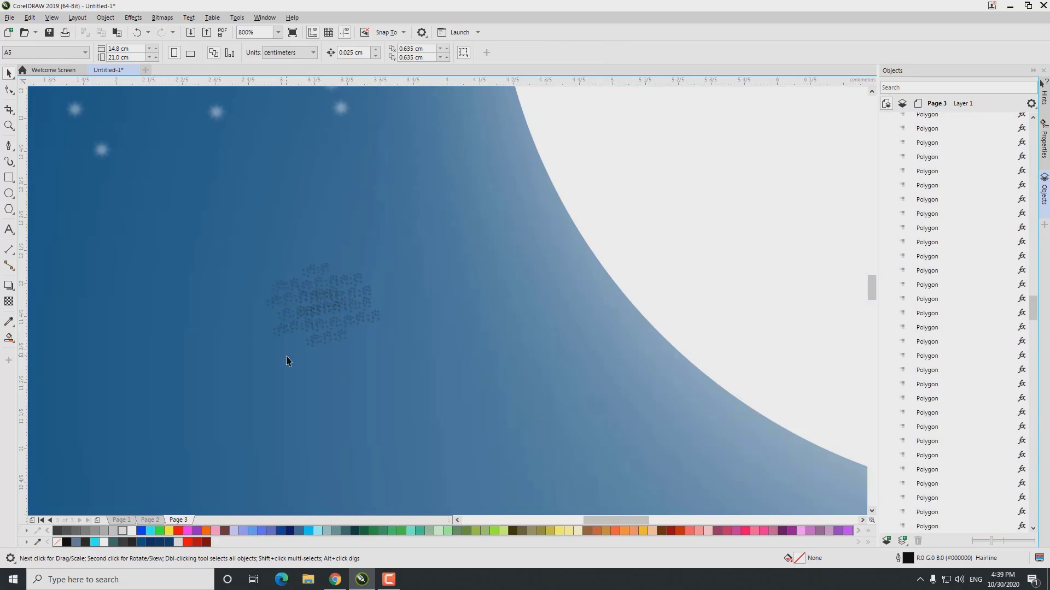
# Group the patch of dots and convert it to a 300 dpi bitmap
pyautogui.hotkey('ctrl', 'g')
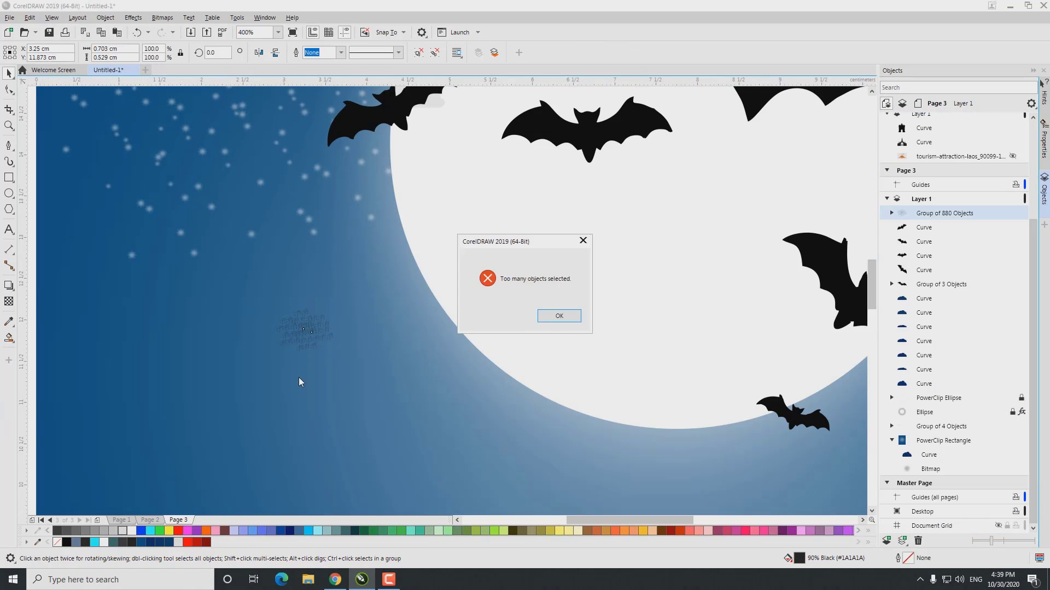
pyautogui.press('Return')
pyautogui.click(162, 17)
pyautogui.click(180, 31)
pyautogui.click(536, 349)
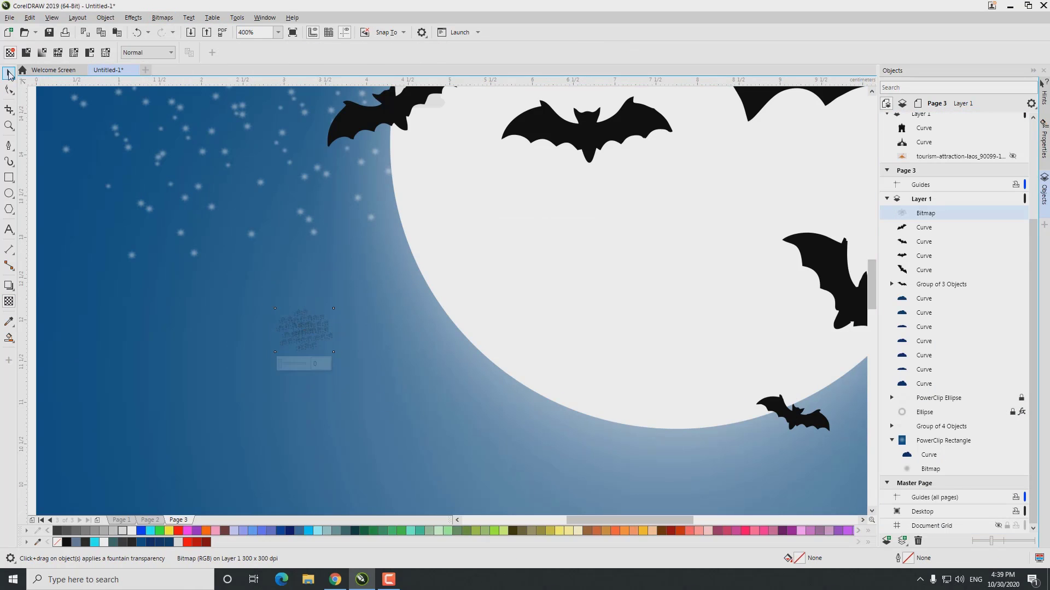
# Fade the texture bitmap with transparency and spread eight copies of it over the lower left of the moon
pyautogui.moveTo(305, 330); pyautogui.dragTo(607, 261)
pyautogui.click(9, 302)
pyautogui.click(503, 263)
pyautogui.press('space')
pyautogui.scroll(1, 499, 257)
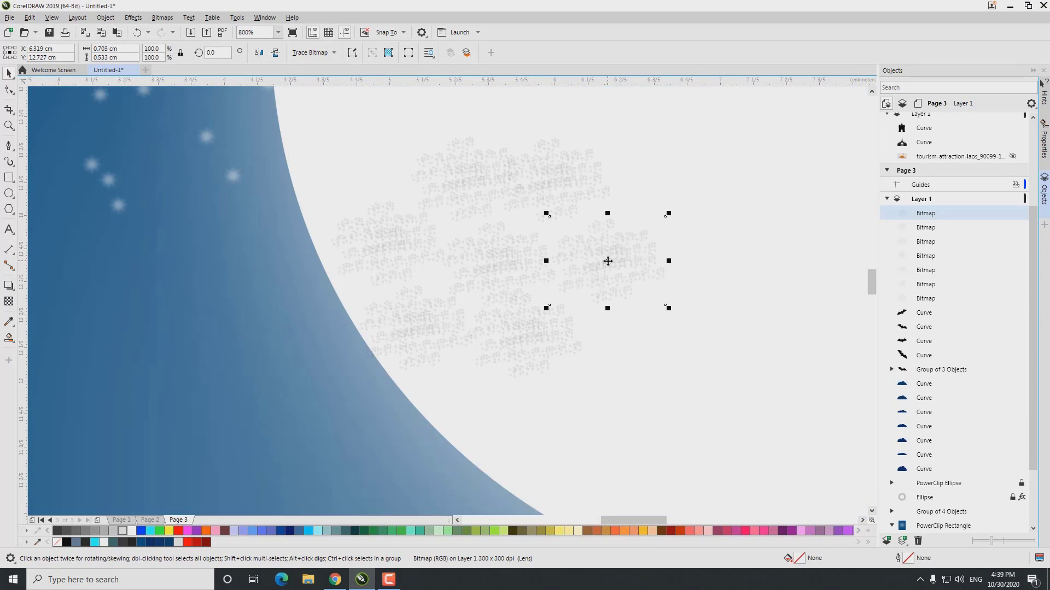
pyautogui.scroll(-2, 206, 335)
# Lock the background rectangle and group the eight texture bitmaps on the moon
pyautogui.click(85, 289)
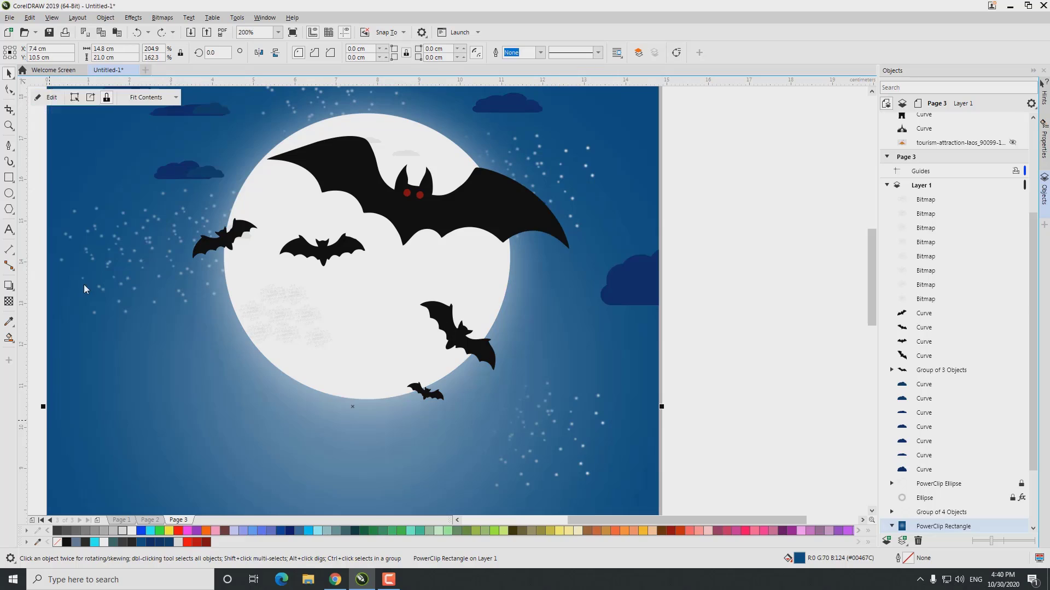
pyautogui.moveTo(237, 251); pyautogui.dragTo(368, 401)
pyautogui.hotkey('ctrl', 'g')
# Duplicate the eight-bitmap texture group over the moon and its lower left surroundings until there are four, and group them
pyautogui.moveTo(284, 316); pyautogui.dragTo(355, 397)
pyautogui.moveTo(356, 396); pyautogui.dragTo(195, 391)
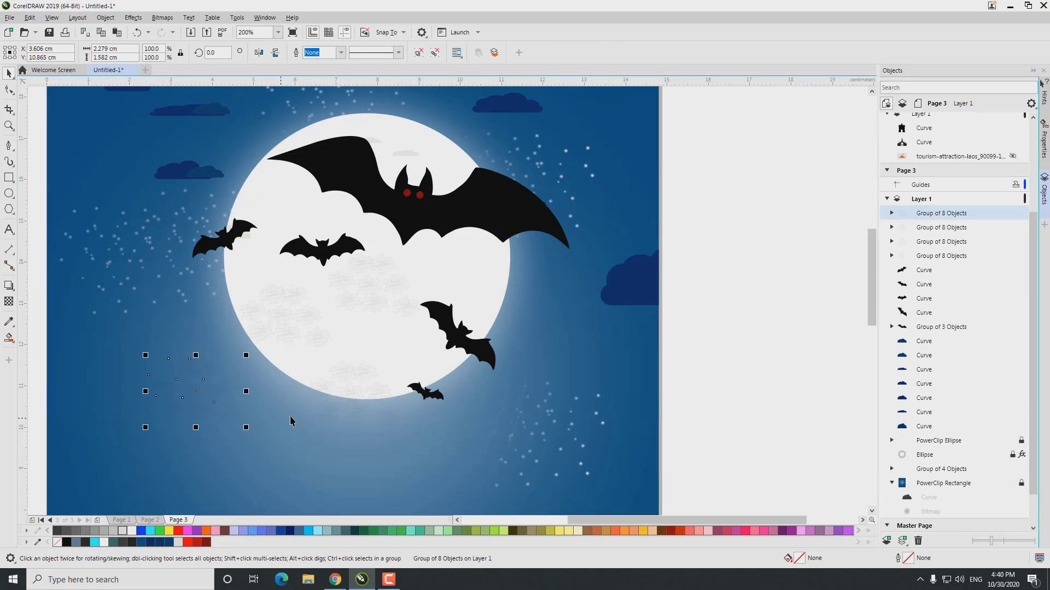
pyautogui.moveTo(424, 449); pyautogui.dragTo(342, 396)
pyautogui.hotkey('ctrl', 'g')
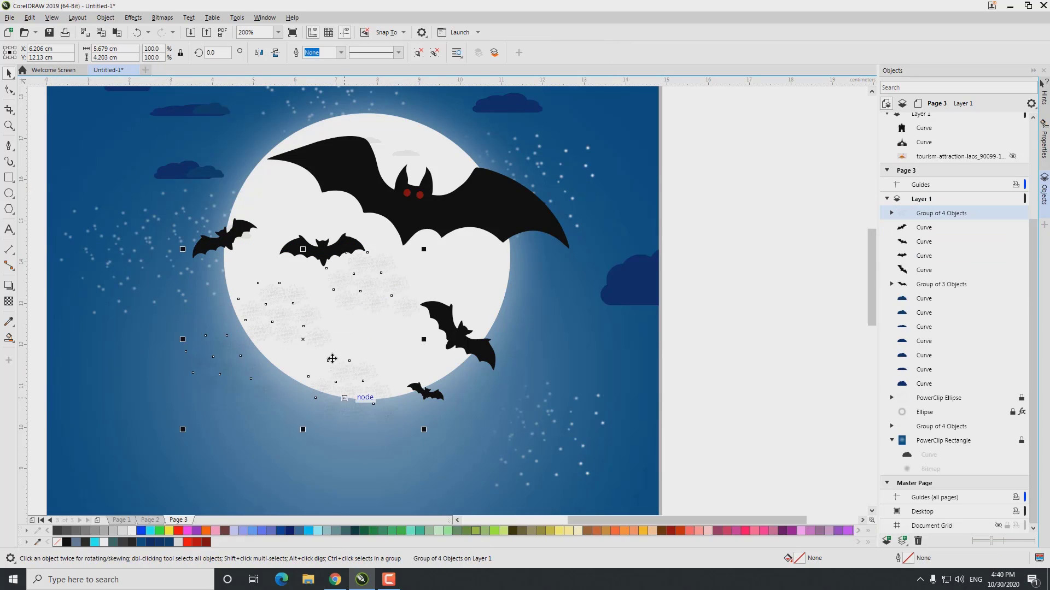
# Scale the combined texture group to 83.5% and spread copies across the moon until there are four
pyautogui.rightClick(278, 309)
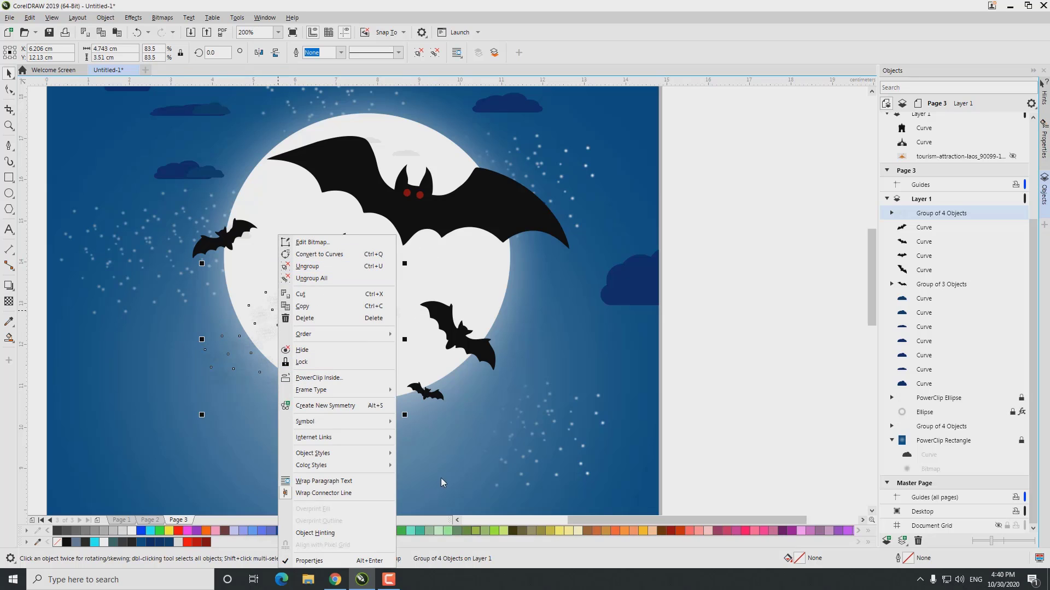
pyautogui.rightClick(332, 383)
pyautogui.click(356, 108)
pyautogui.hotkey('ctrl', 'v')
pyautogui.moveTo(306, 337); pyautogui.dragTo(533, 260)
pyautogui.scroll(-2, 492, 383)
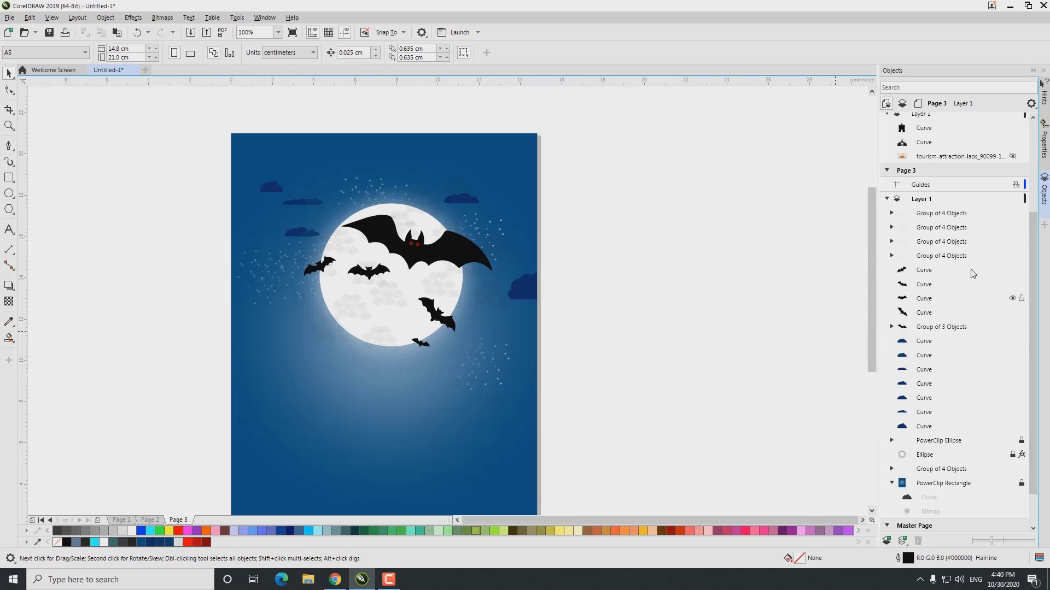
# Select the four texture groups and convert them into a single 300 dpi bitmap
pyautogui.click(941, 255)
pyautogui.keyDown('shift'); pyautogui.click(952, 219); pyautogui.keyUp('shift')
pyautogui.click(163, 18)
pyautogui.click(171, 32)
pyautogui.press('Return')
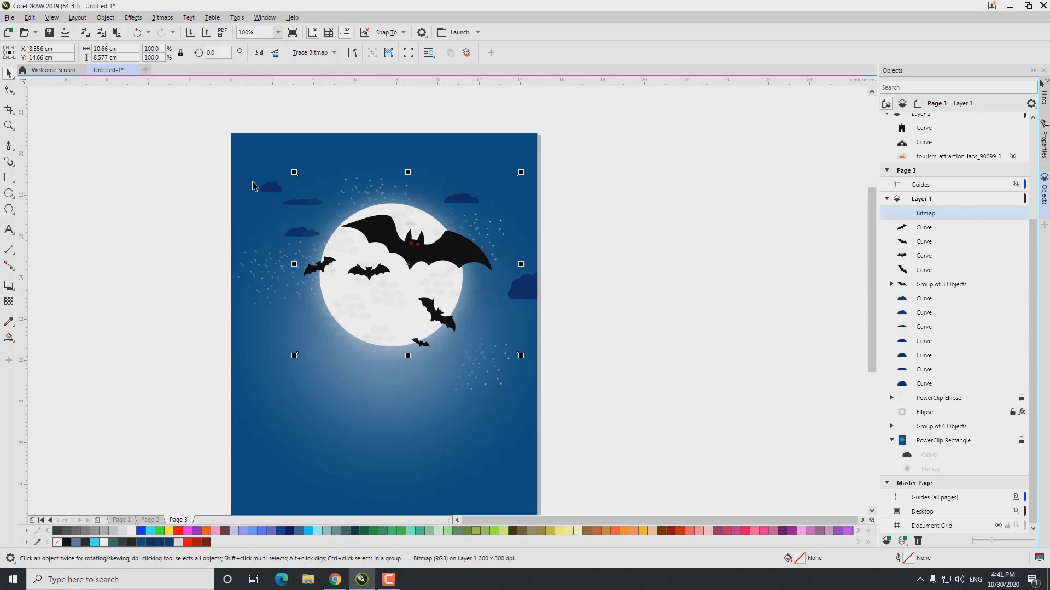
# Duplicate the moon texture bitmap over the whole poster until there are six bitmaps
pyautogui.click(60, 115)
pyautogui.scroll(2, 341, 306)
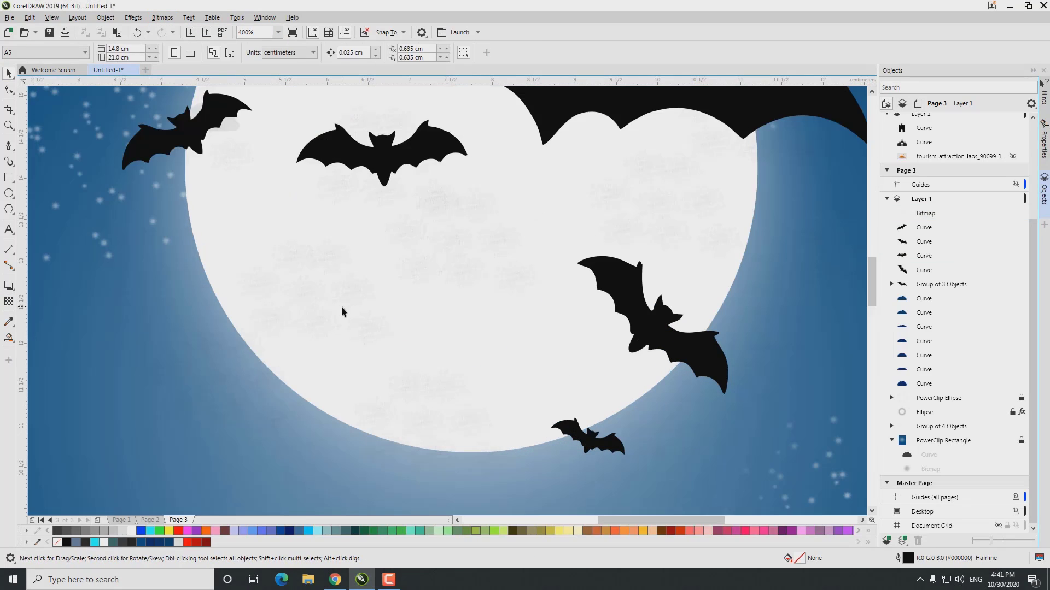
pyautogui.hotkey('ctrl', 'v')
pyautogui.scroll(-2, 342, 311)
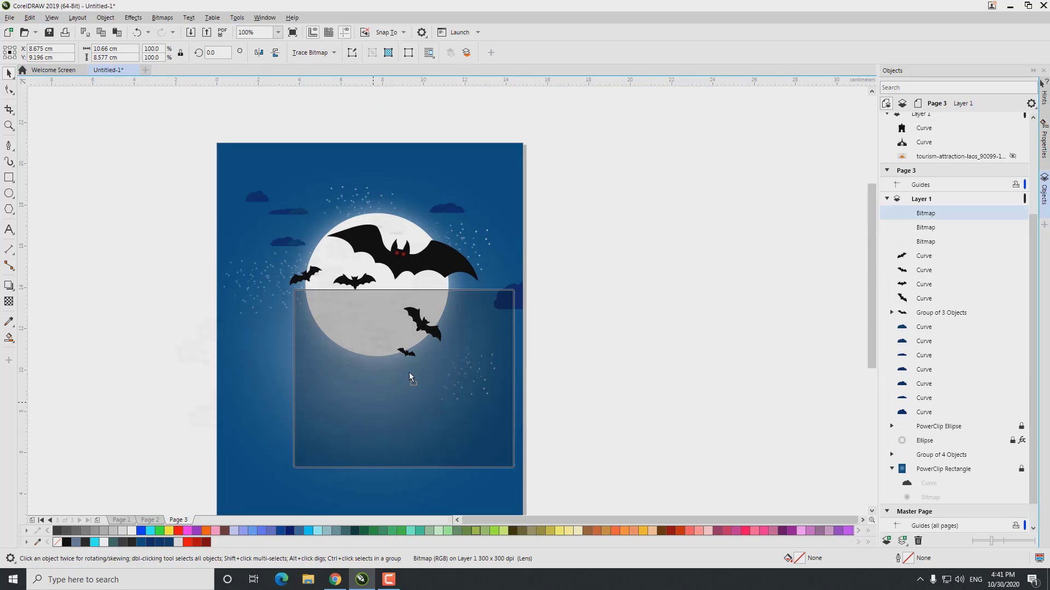
pyautogui.hotkey('ctrl', 'v')
pyautogui.hotkey('ctrl', 'v')
pyautogui.hotkey('ctrl', 'v')
# Select all six texture bitmaps and group them
pyautogui.scroll(-1, 556, 250)
pyautogui.keyDown('shift'); pyautogui.click(928, 285); pyautogui.keyUp('shift')
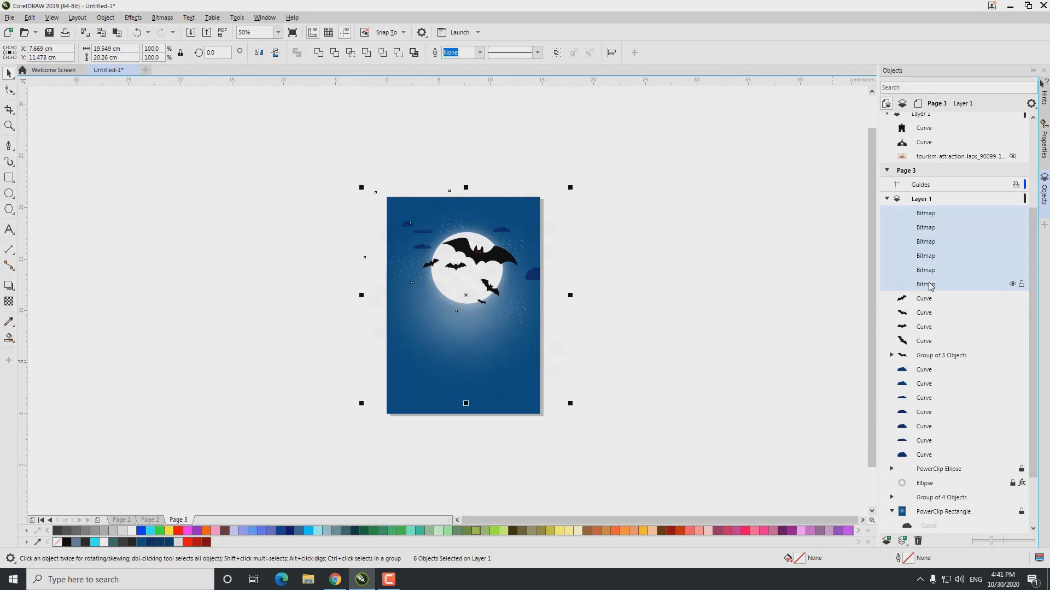
pyautogui.rightClick(459, 290)
pyautogui.click(475, 295)
# Narrow the texture group to the 14.8 cm page width and reduce its height to about 19.65 cm
pyautogui.scroll(2, 476, 295)
pyautogui.scroll(-2, 378, 309)
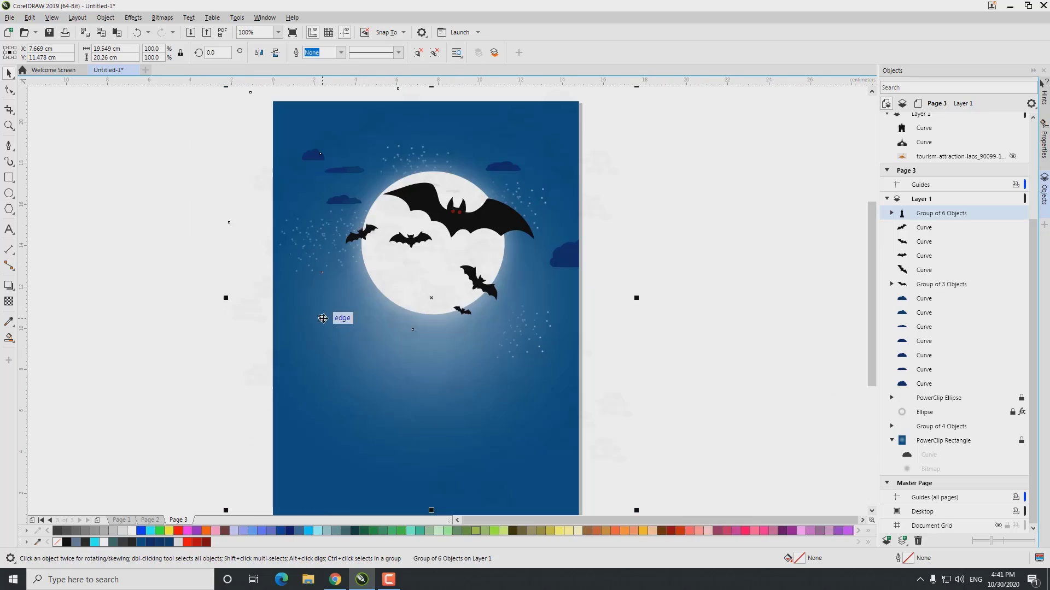
pyautogui.moveTo(280, 306); pyautogui.dragTo(306, 308)
pyautogui.moveTo(485, 306); pyautogui.dragTo(462, 307)
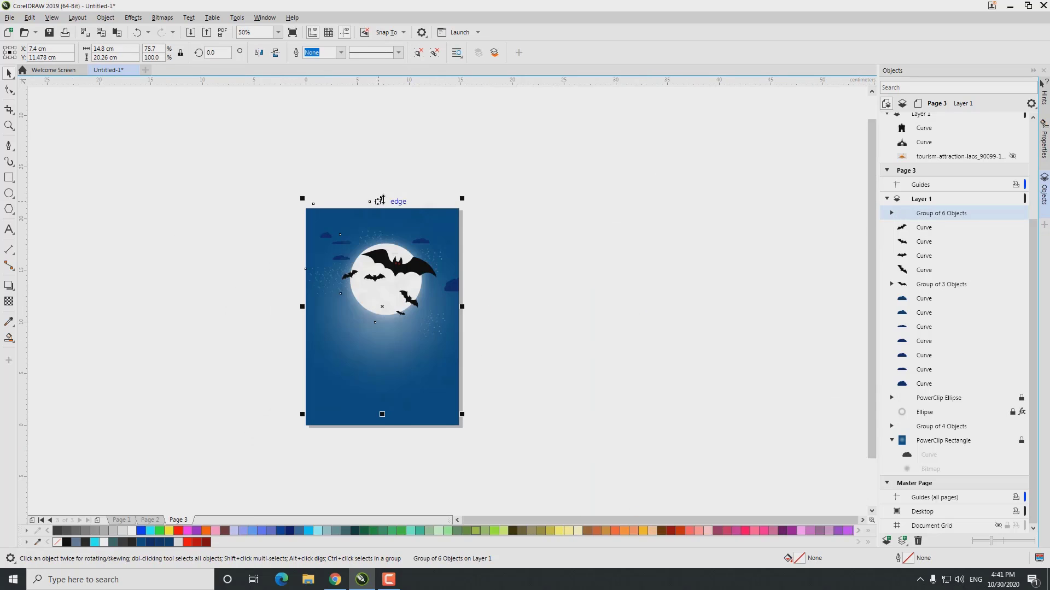
pyautogui.click(533, 387)
pyautogui.scroll(2, 411, 326)
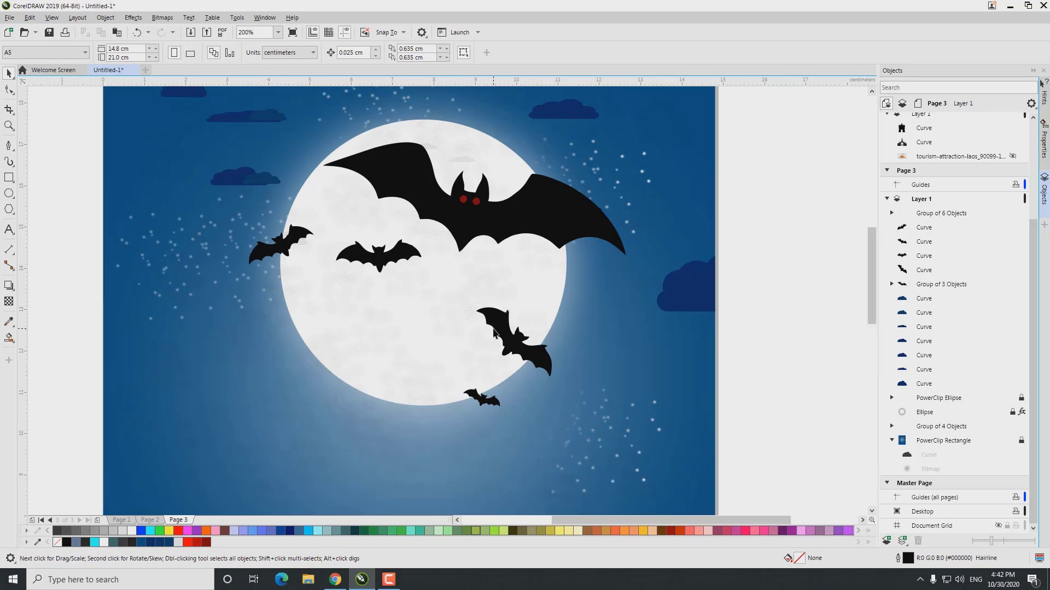
pyautogui.scroll(-2, 482, 345)
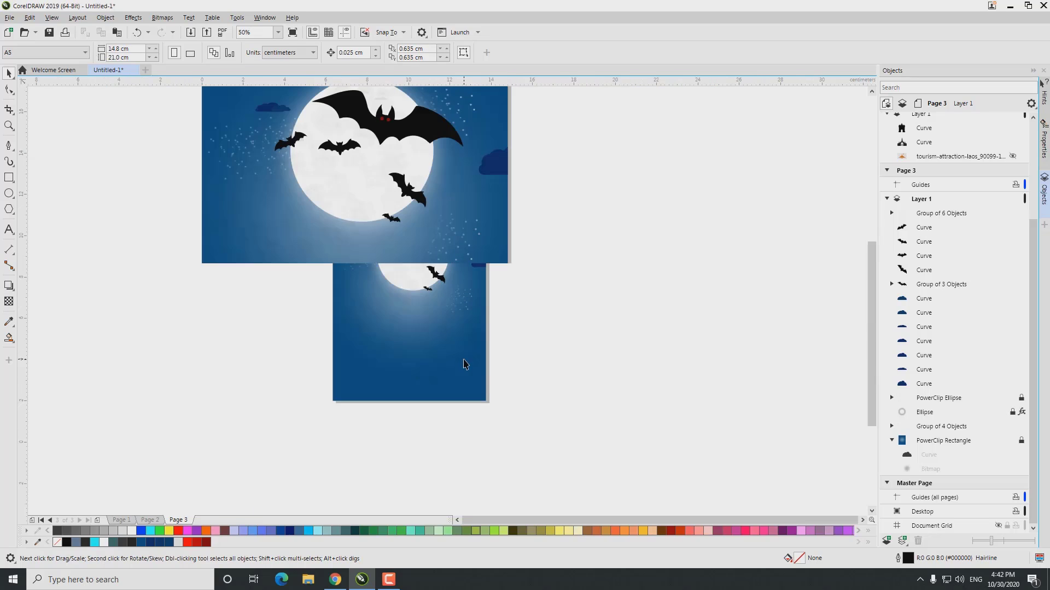
pyautogui.scroll(1, 551, 310)
# In File Explorer, open the 1,016 KB font archive on the MULTIBOOT (E:) drive and read its license text
pyautogui.click(308, 579)
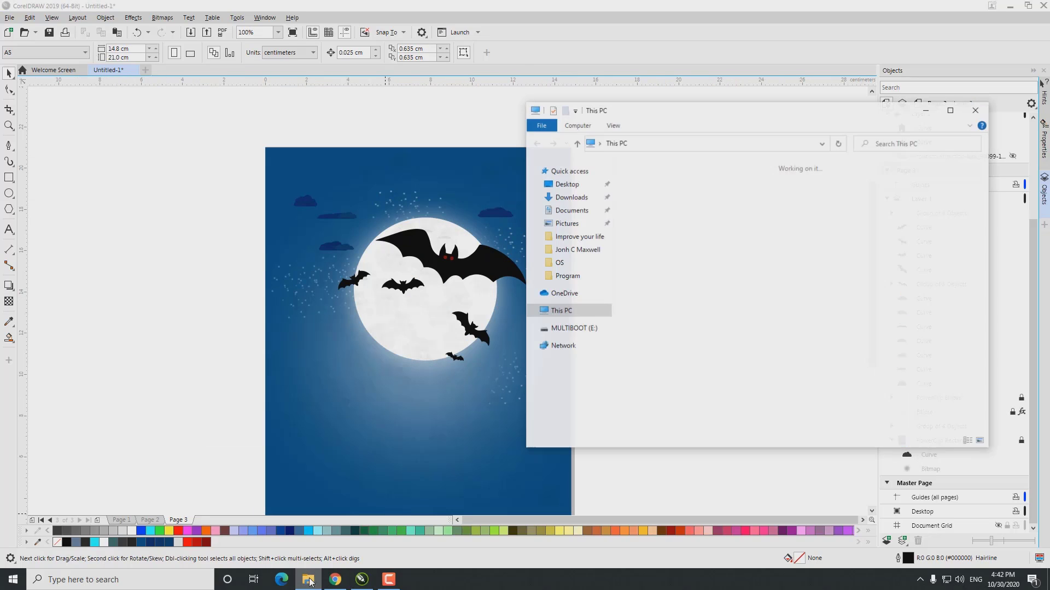
pyautogui.doubleClick(667, 358)
pyautogui.doubleClick(661, 226)
pyautogui.doubleClick(448, 263)
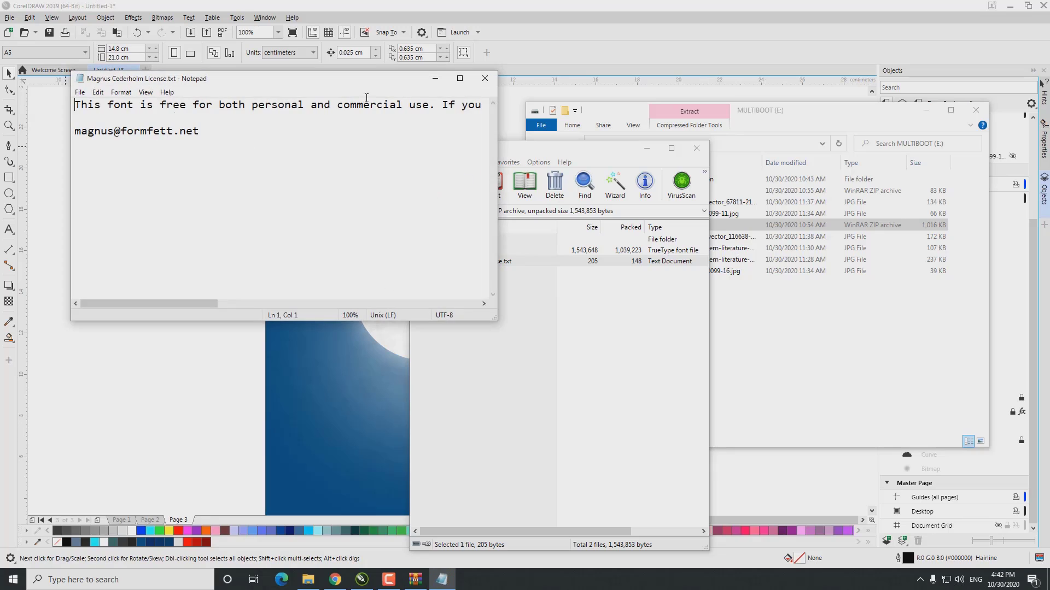
pyautogui.click(485, 79)
# Install the FFF Tusj Bold font from the archive, replacing the already installed copy
pyautogui.doubleClick(439, 249)
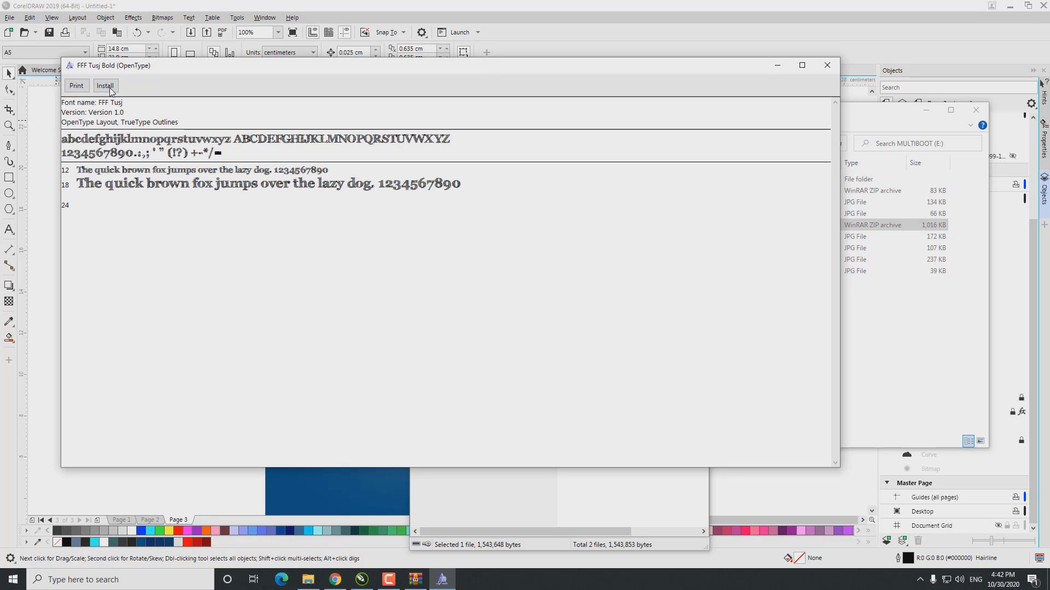
pyautogui.click(105, 86)
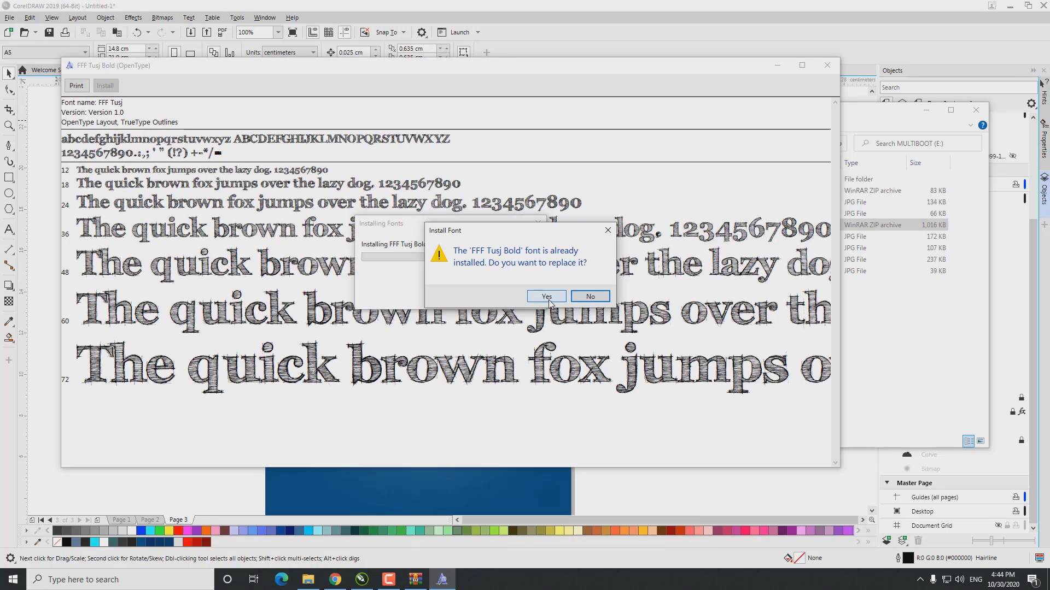
pyautogui.click(547, 298)
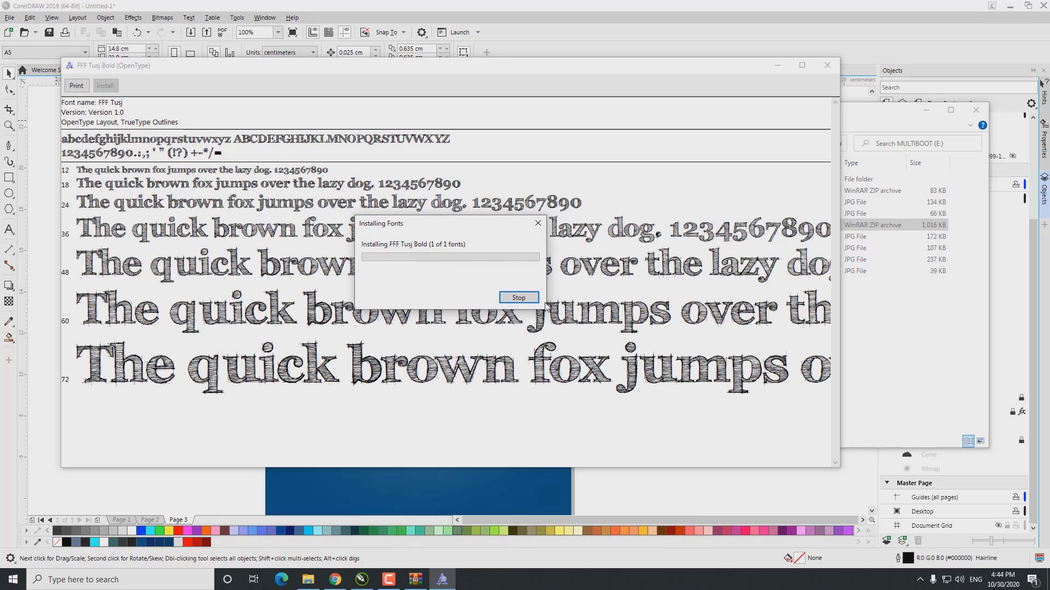
pyautogui.click(827, 65)
# Back in CorelDRAW, try a straight "Halloween" title in FFF Tusj, enlarged to about 64 pt below the moon, and delete it
pyautogui.click(351, 307)
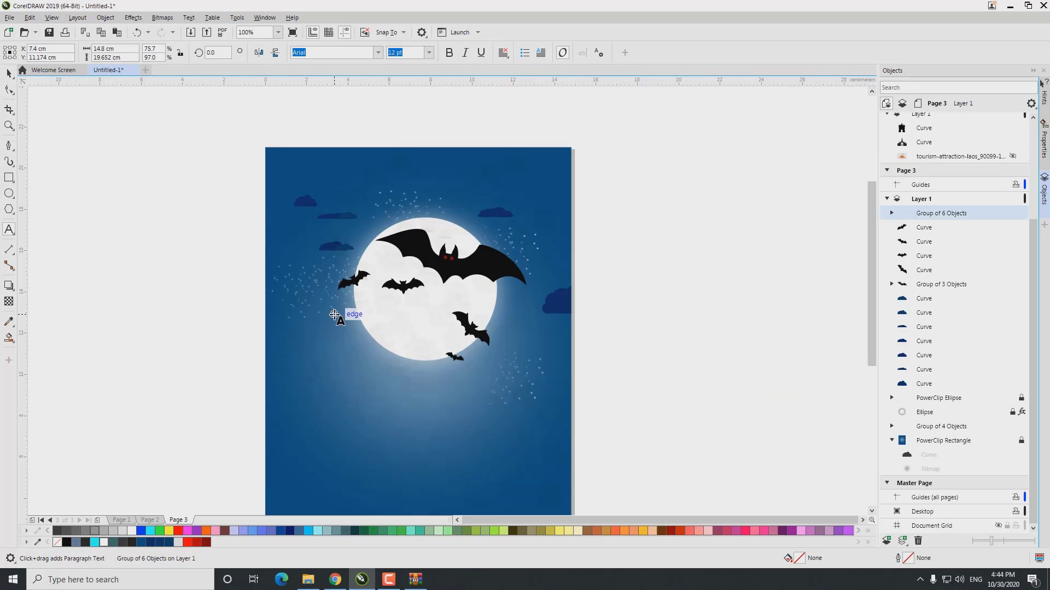
pyautogui.press('F8')
pyautogui.click(293, 361)
pyautogui.write('h')
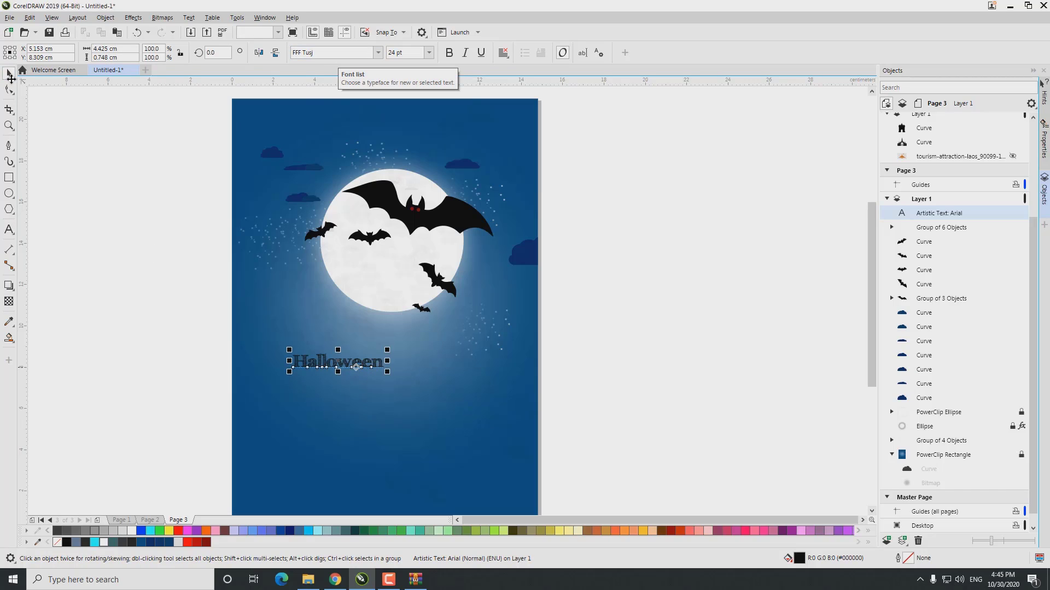
pyautogui.moveTo(526, 311); pyautogui.dragTo(526, 312)
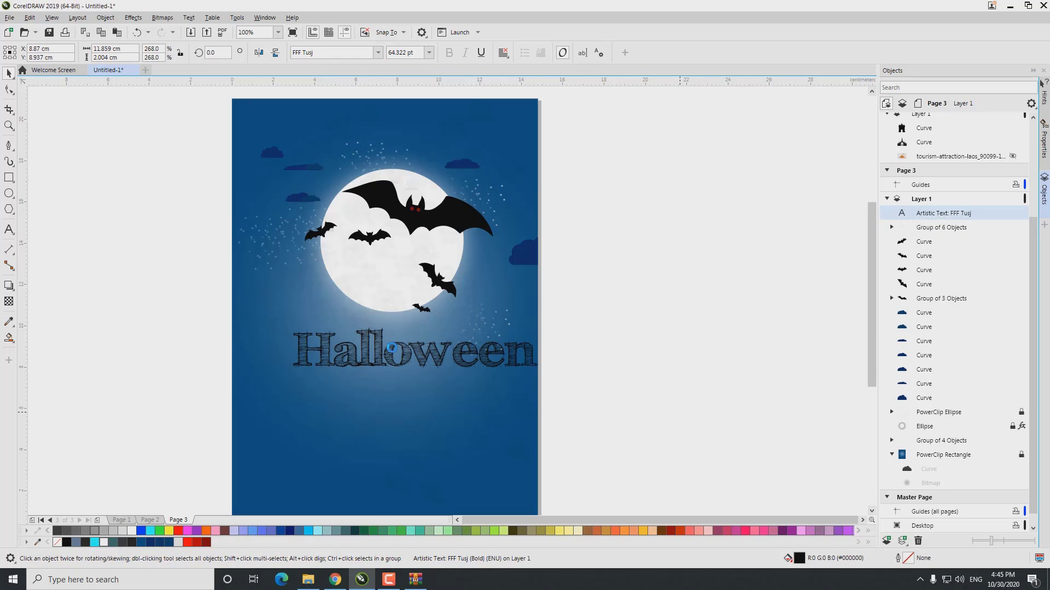
pyautogui.press('Escape')
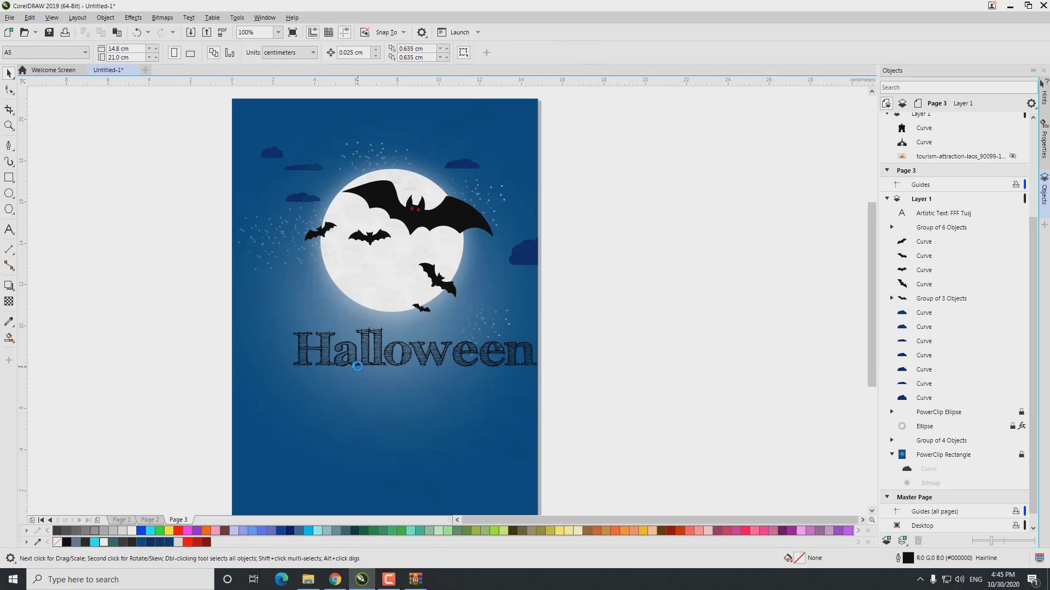
pyautogui.click(358, 365)
pyautogui.press('Delete')
# Draw a two-node line below the moon and bend it into a gentle wave rising to the right
pyautogui.press('F5')
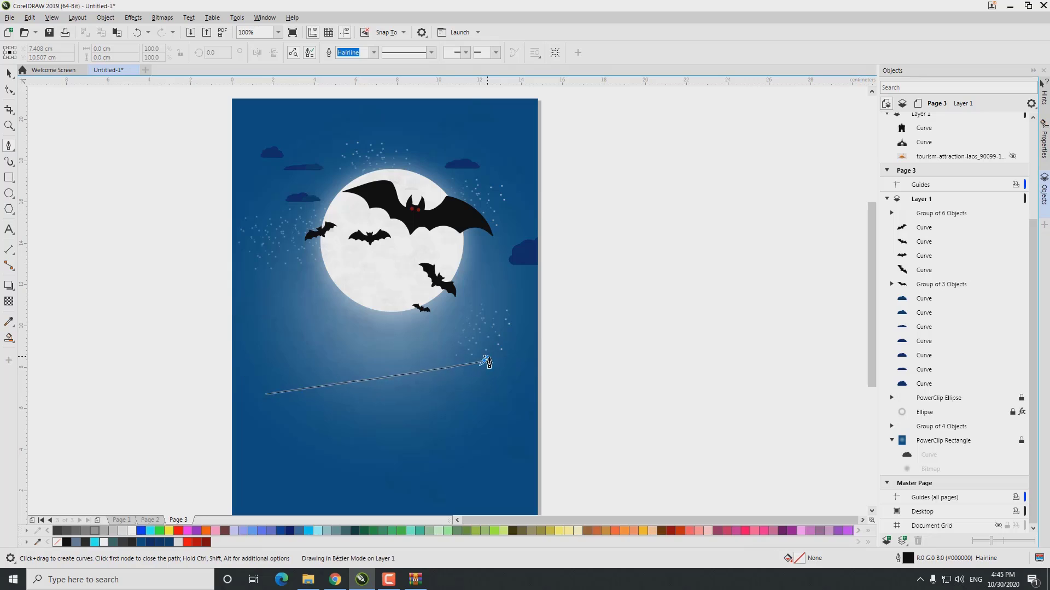
pyautogui.moveTo(498, 374); pyautogui.dragTo(579, 387)
pyautogui.press('F10')
pyautogui.moveTo(418, 360); pyautogui.dragTo(403, 353)
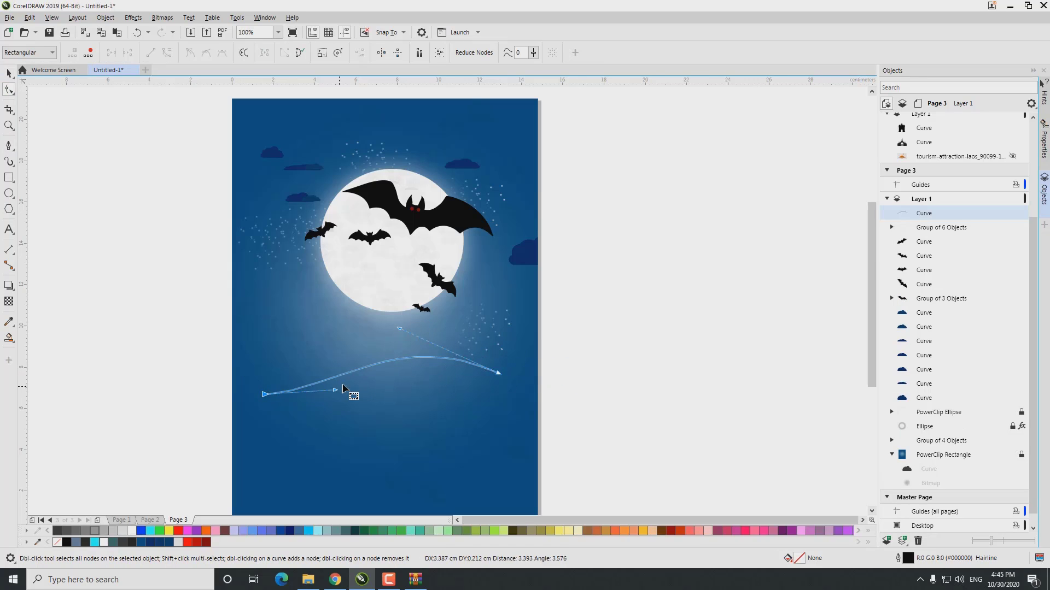
# Reposition the wave's end nodes and adjust their handles so it dips near the left end and crests near the right
pyautogui.scroll(1, 261, 386)
pyautogui.moveTo(270, 403); pyautogui.dragTo(246, 375)
pyautogui.moveTo(386, 366); pyautogui.dragTo(429, 389)
pyautogui.moveTo(736, 361); pyautogui.dragTo(756, 363)
pyautogui.moveTo(246, 375); pyautogui.dragTo(246, 408)
pyautogui.click(453, 437)
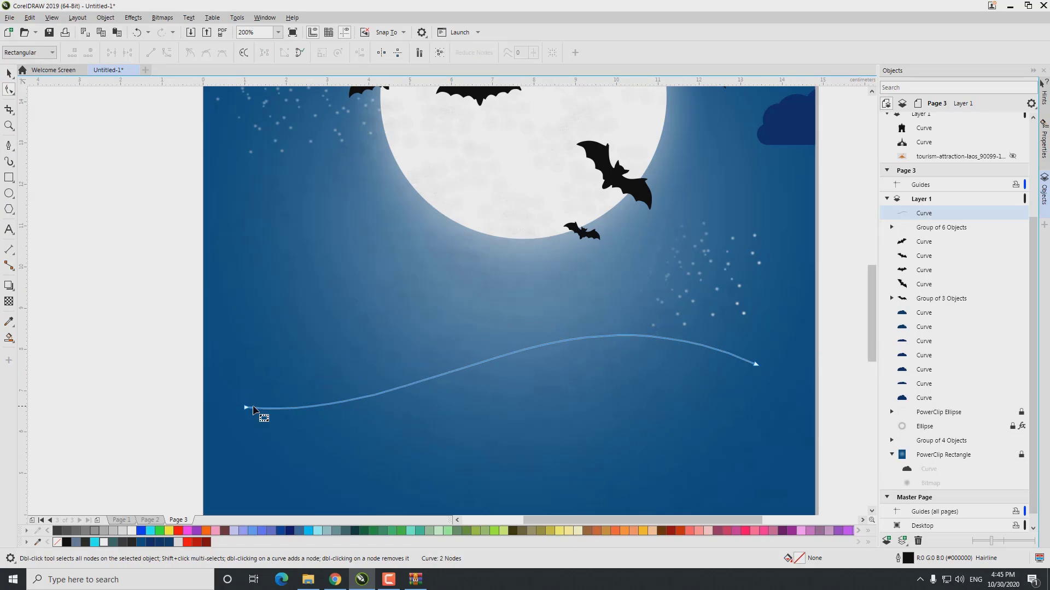
pyautogui.click(253, 407)
pyautogui.moveTo(554, 274); pyautogui.dragTo(657, 290)
pyautogui.moveTo(243, 411); pyautogui.dragTo(445, 436)
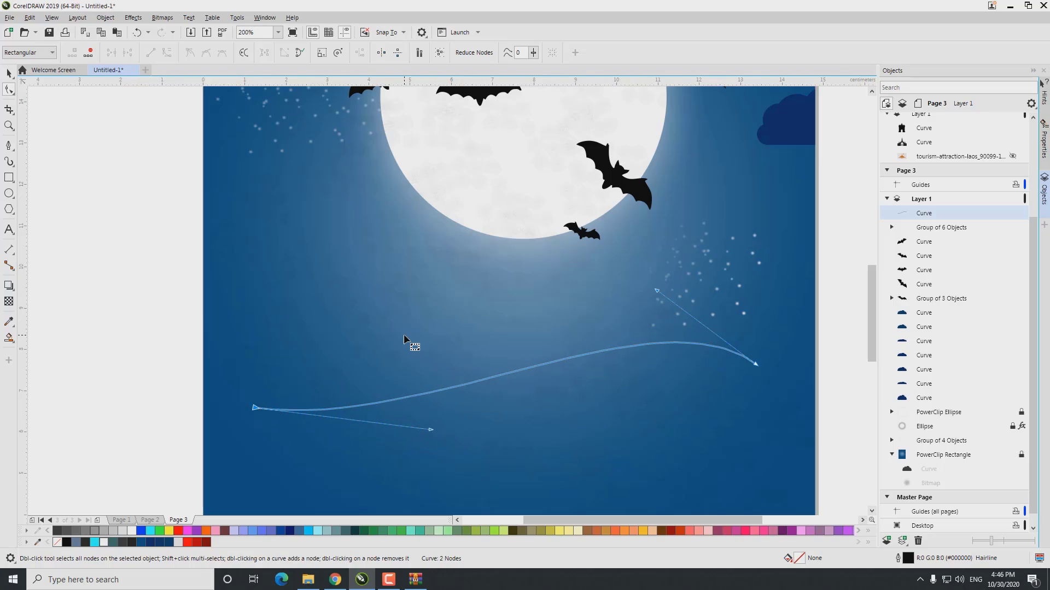
# Add the text "Halloween" along the wavy curve in FFF Tusj at 24 pt
pyautogui.scroll(-1, 410, 345)
pyautogui.press('F8')
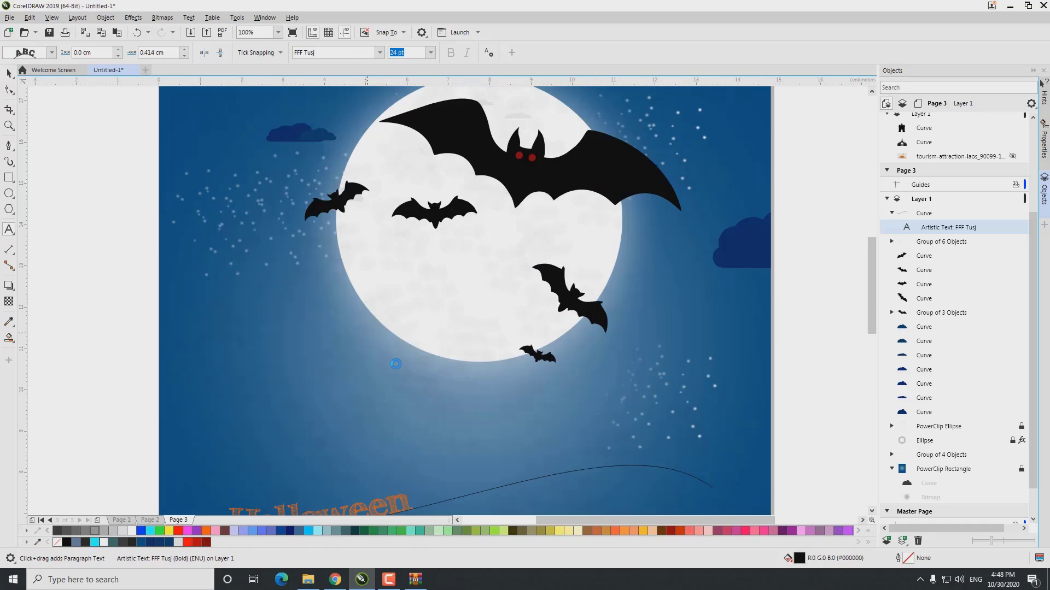
pyautogui.click(374, 436)
pyautogui.click(374, 436)
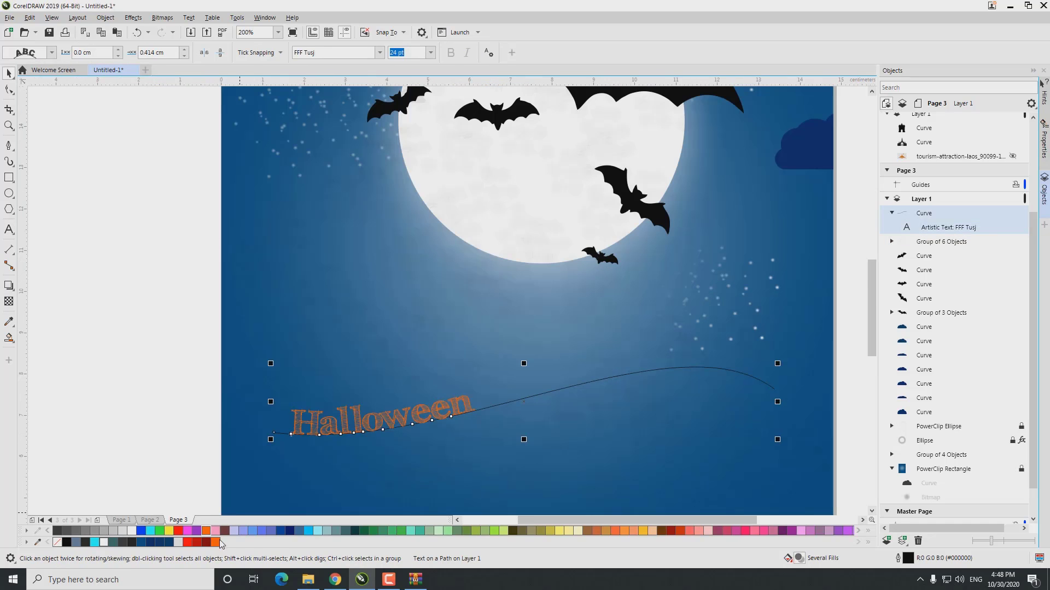
# Colour the Halloween text on the curve yellow and set its size to 68 pt
pyautogui.click(169, 531)
pyautogui.hotkey('ctrl', 'a')
pyautogui.click(430, 52)
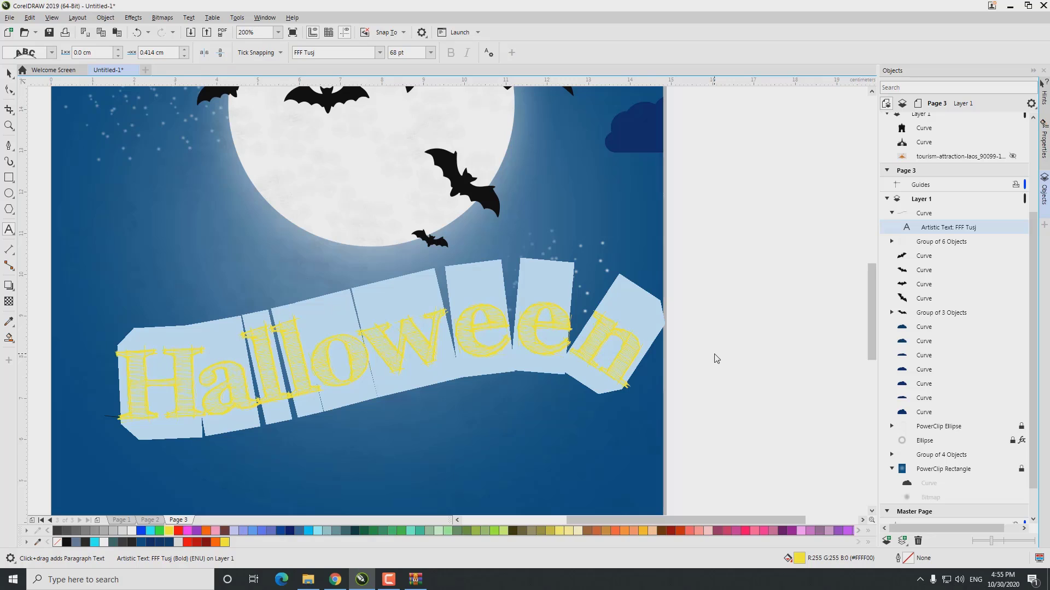
pyautogui.press('Escape')
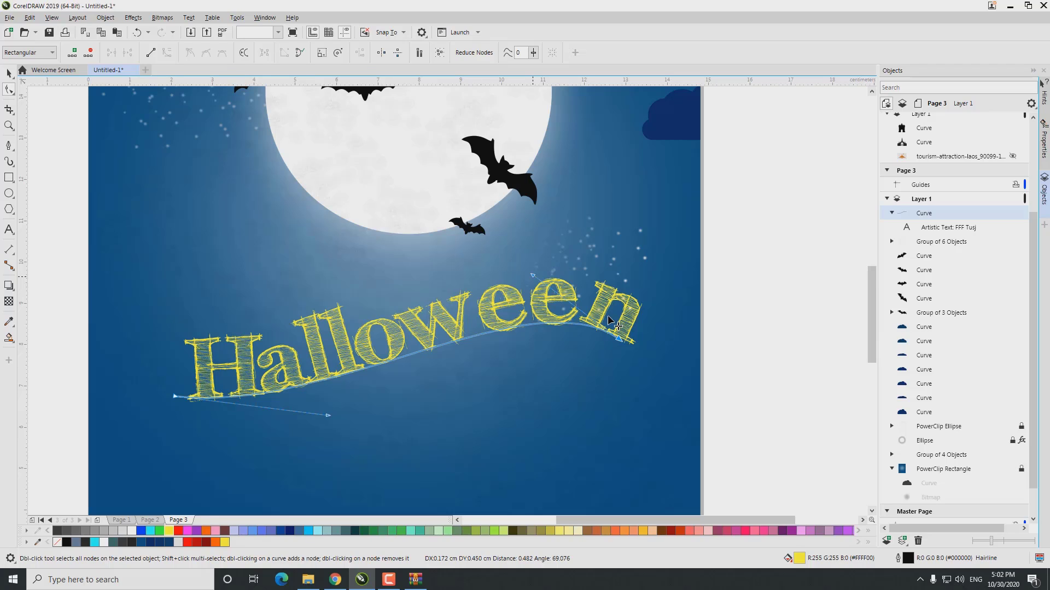
# Adjust the right handle of the text's path to flatten the crest under the last letters of Halloween
pyautogui.moveTo(609, 317); pyautogui.dragTo(609, 318)
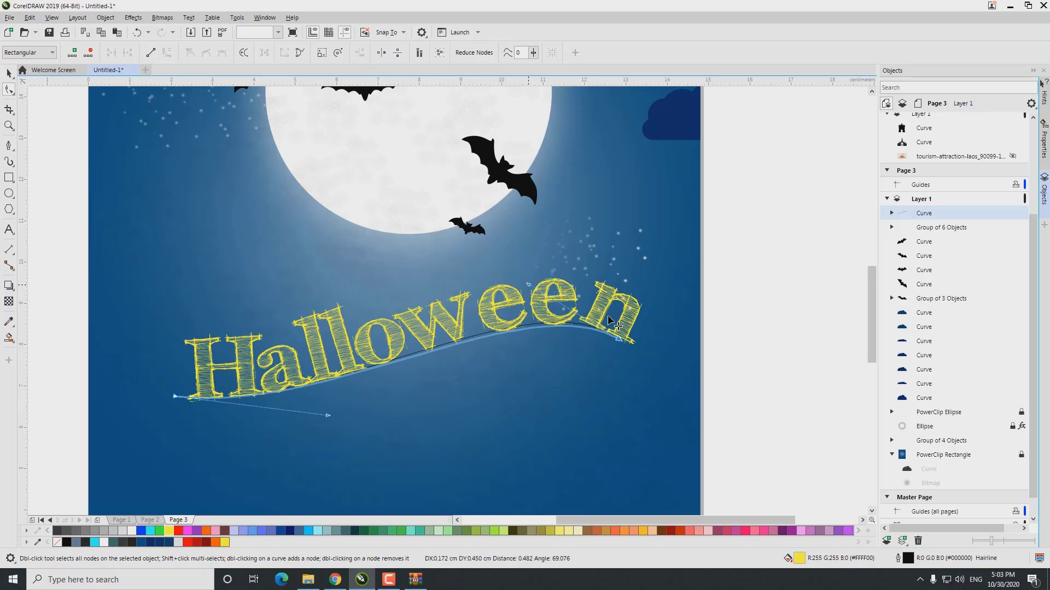
pyautogui.scroll(1, 607, 320)
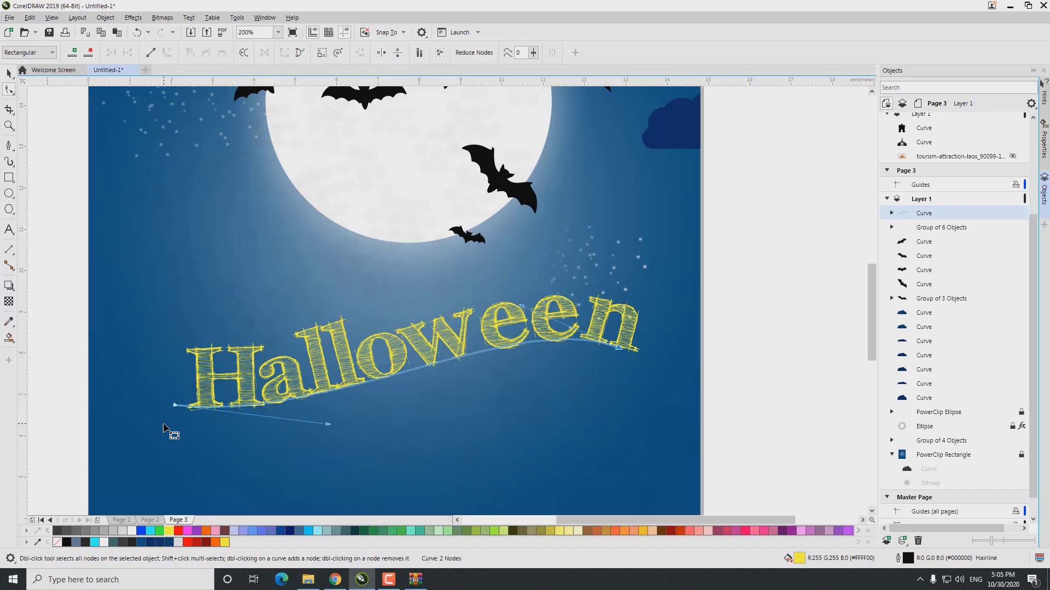
pyautogui.moveTo(524, 311); pyautogui.dragTo(518, 317)
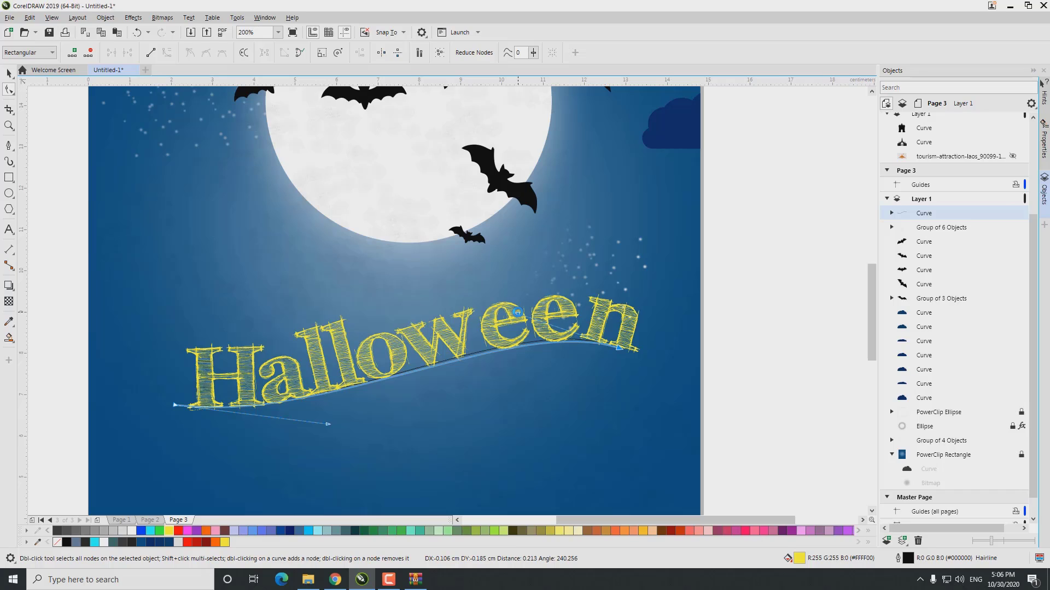
pyautogui.moveTo(517, 312); pyautogui.dragTo(517, 312)
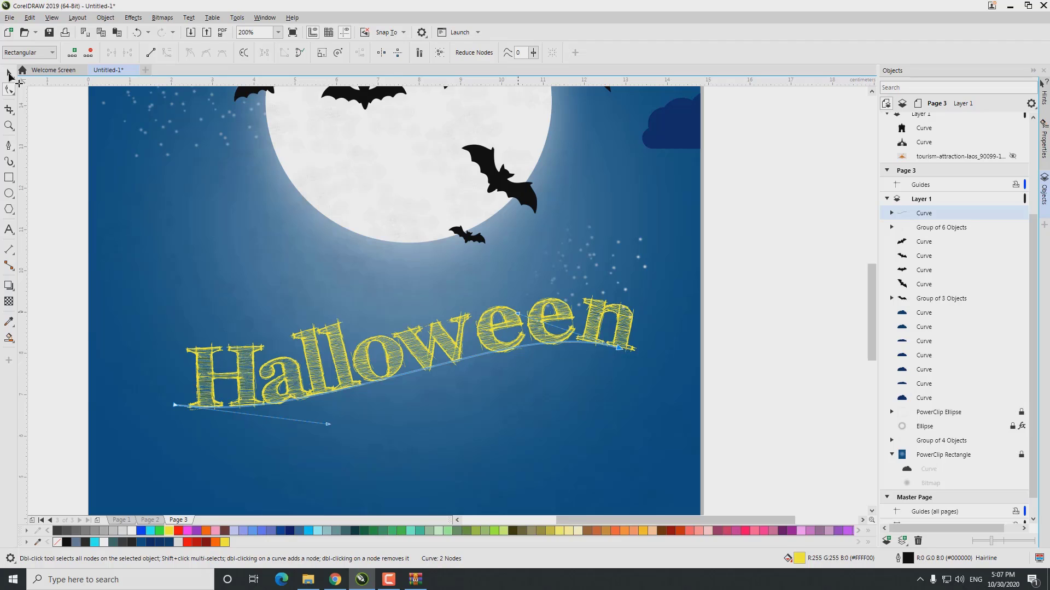
# Break the Halloween text apart from its wavy path and delete the path curve
pyautogui.click(10, 74)
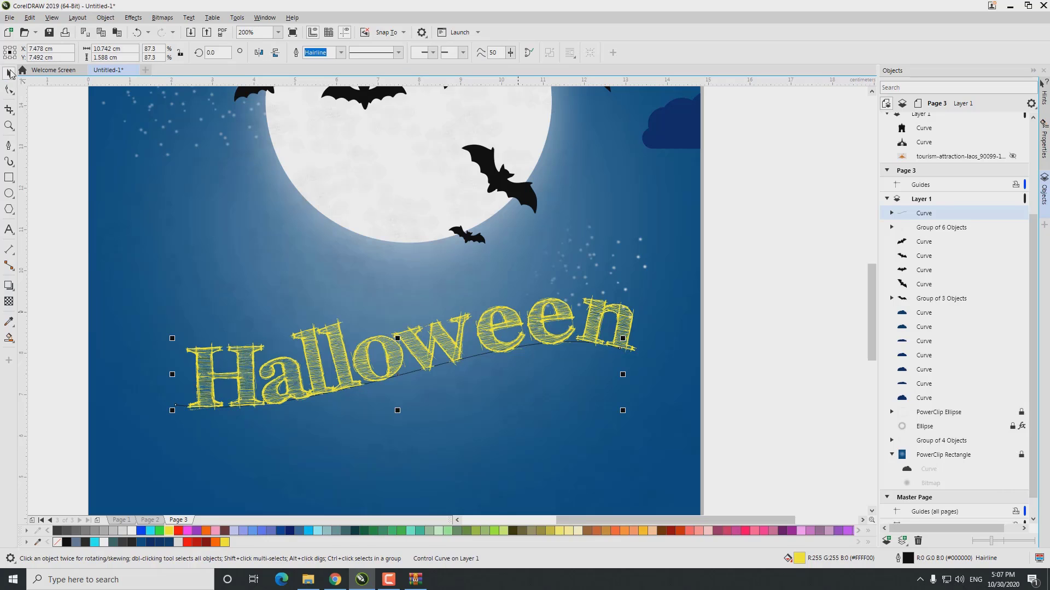
pyautogui.click(218, 377)
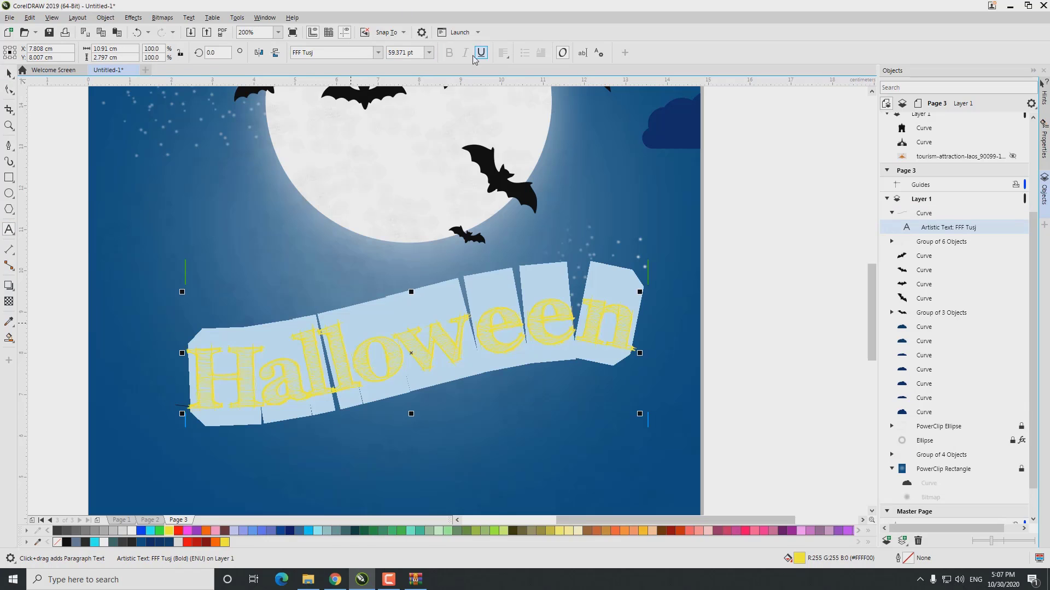
pyautogui.click(105, 17)
pyautogui.click(304, 461)
pyautogui.click(105, 17)
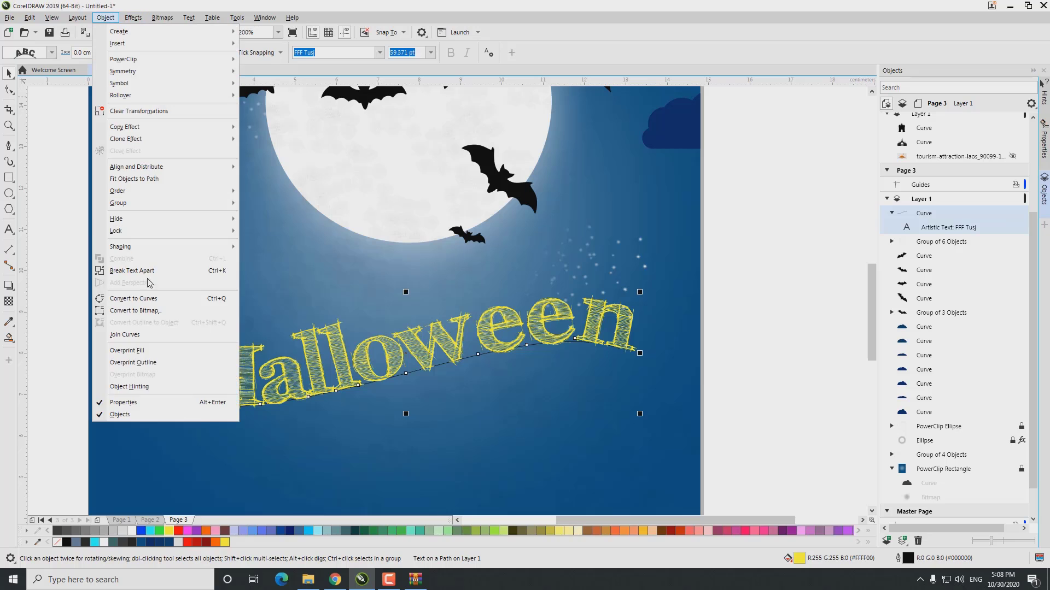
pyautogui.click(448, 372)
pyautogui.click(447, 372)
pyautogui.press('Delete')
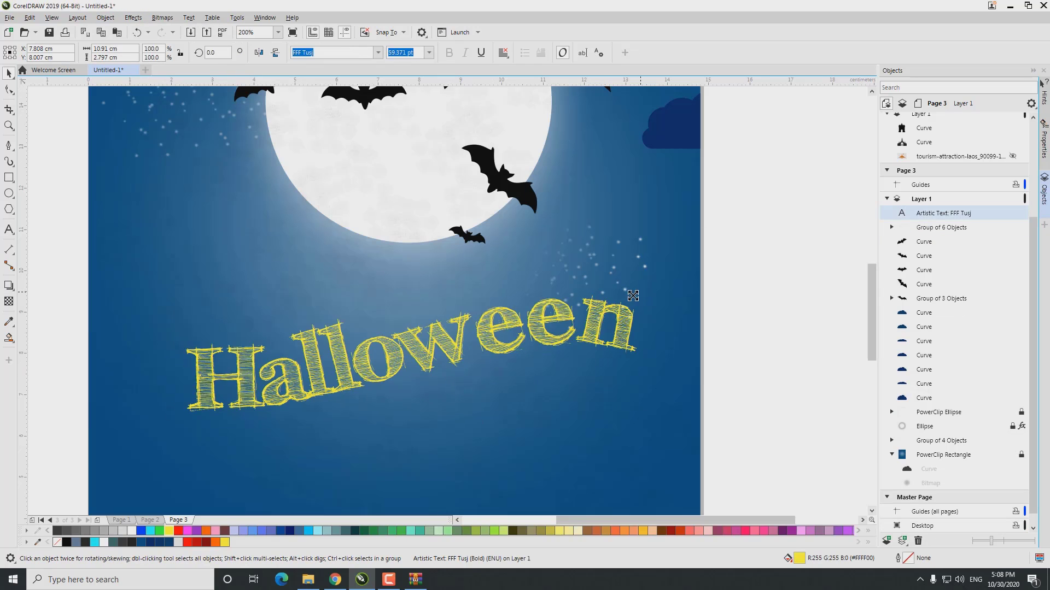
pyautogui.moveTo(618, 306); pyautogui.dragTo(620, 306)
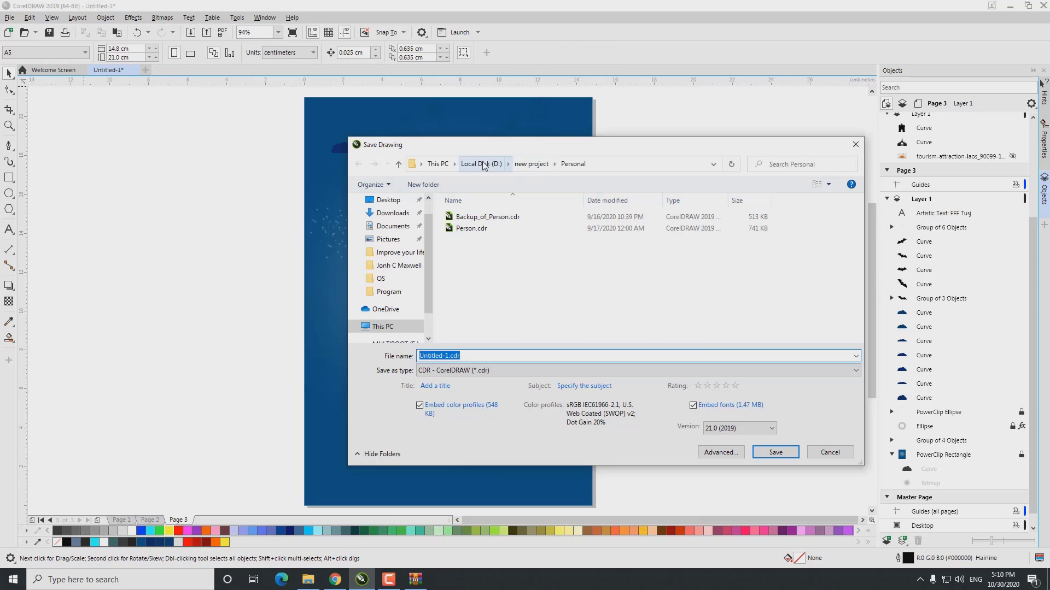
# Save the drawing as halloween in the Lao it services folder on drive D
pyautogui.click(481, 164)
pyautogui.doubleClick(481, 230)
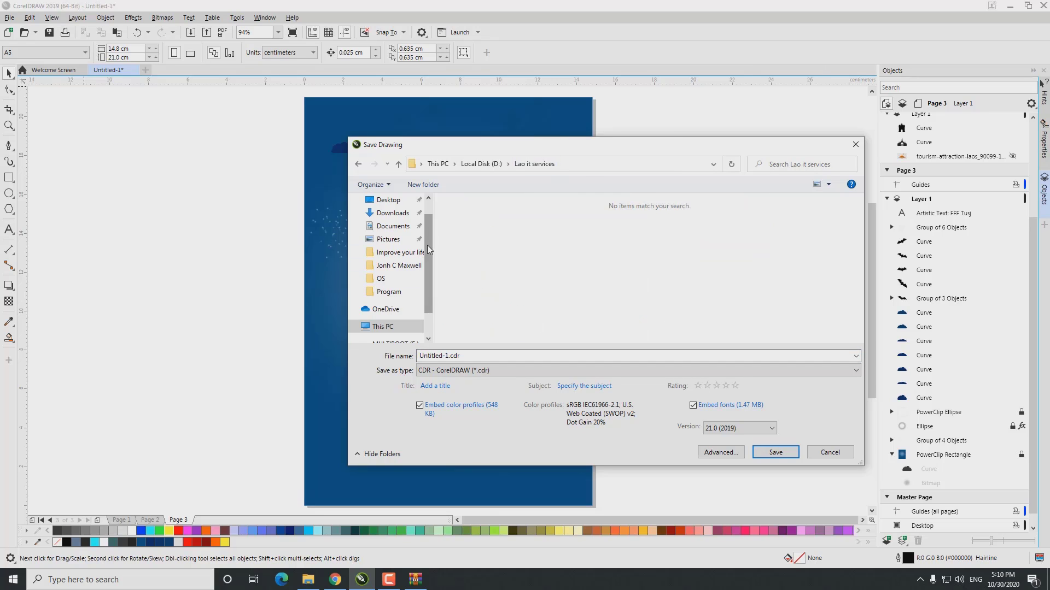
pyautogui.click(682, 352)
pyautogui.write('hallowee')
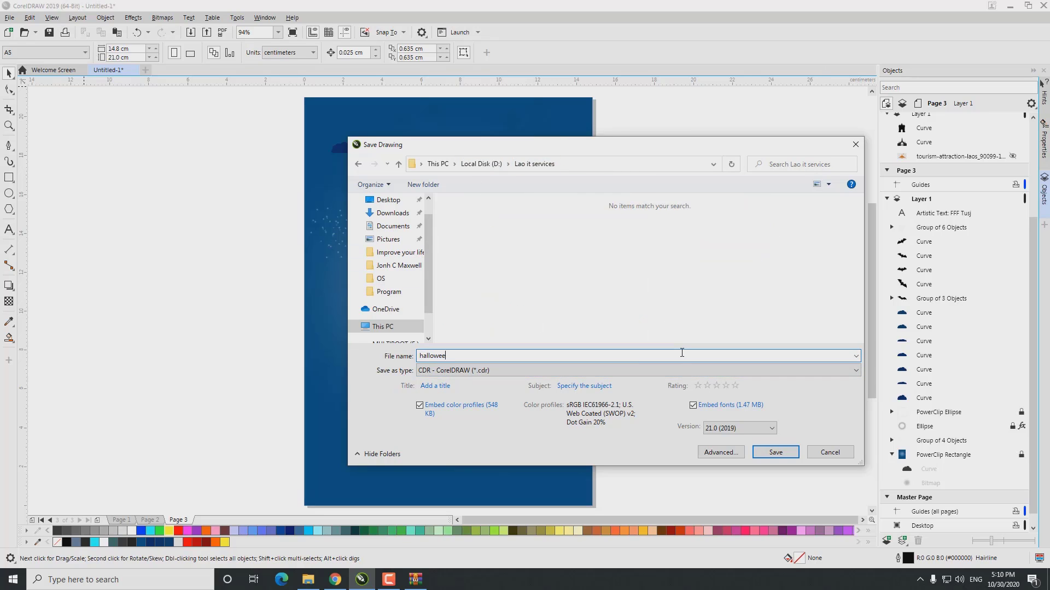
pyautogui.write('n')
pyautogui.press('Return')
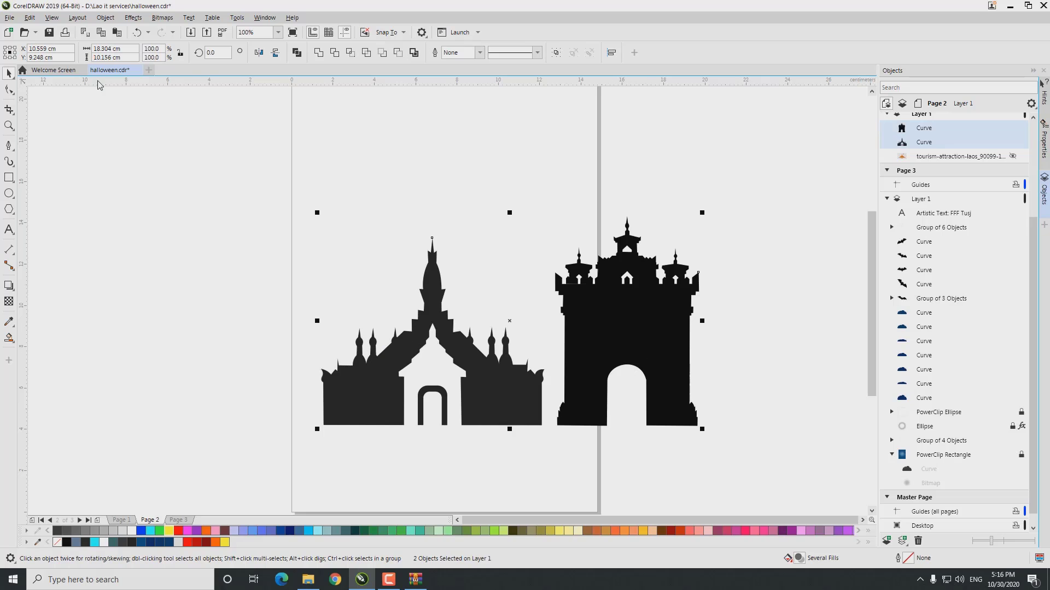
# Paste the two building silhouettes onto Page 3, shrink them and place the spired temple above the start of Halloween
pyautogui.click(178, 519)
pyautogui.hotkey('ctrl', 'v')
pyautogui.moveTo(702, 212); pyautogui.dragTo(445, 357)
pyautogui.click(691, 350)
pyautogui.moveTo(371, 412); pyautogui.dragTo(369, 327)
pyautogui.click(369, 327)
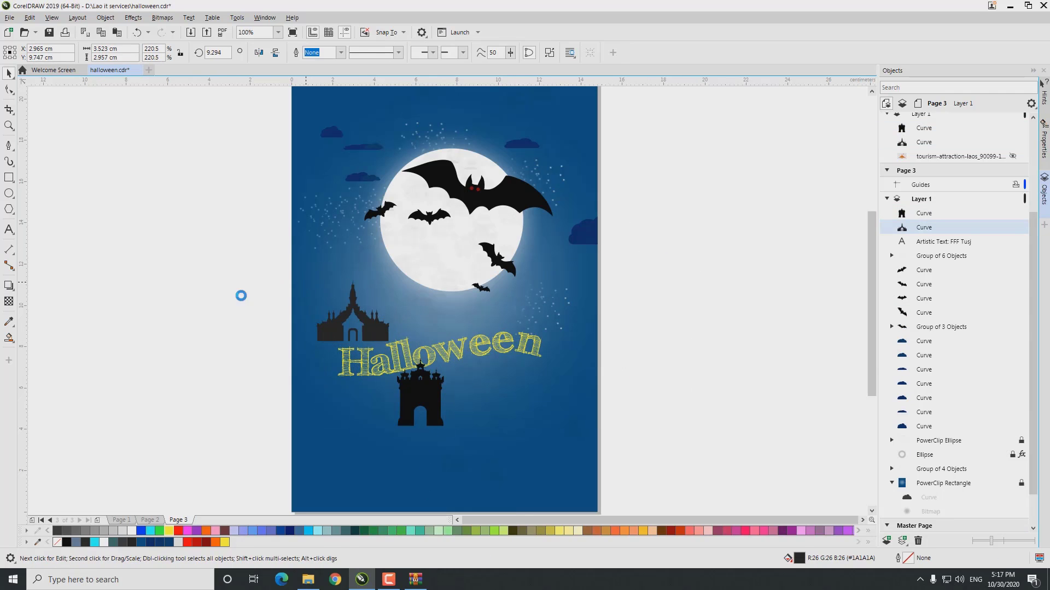
# Tilt the spired temple to follow the lettering, set it above the first letters, and place the arched gate beside it
pyautogui.scroll(2, 357, 305)
pyautogui.moveTo(436, 242); pyautogui.dragTo(427, 232)
pyautogui.moveTo(304, 364); pyautogui.dragTo(352, 362)
pyautogui.moveTo(485, 488); pyautogui.dragTo(527, 300)
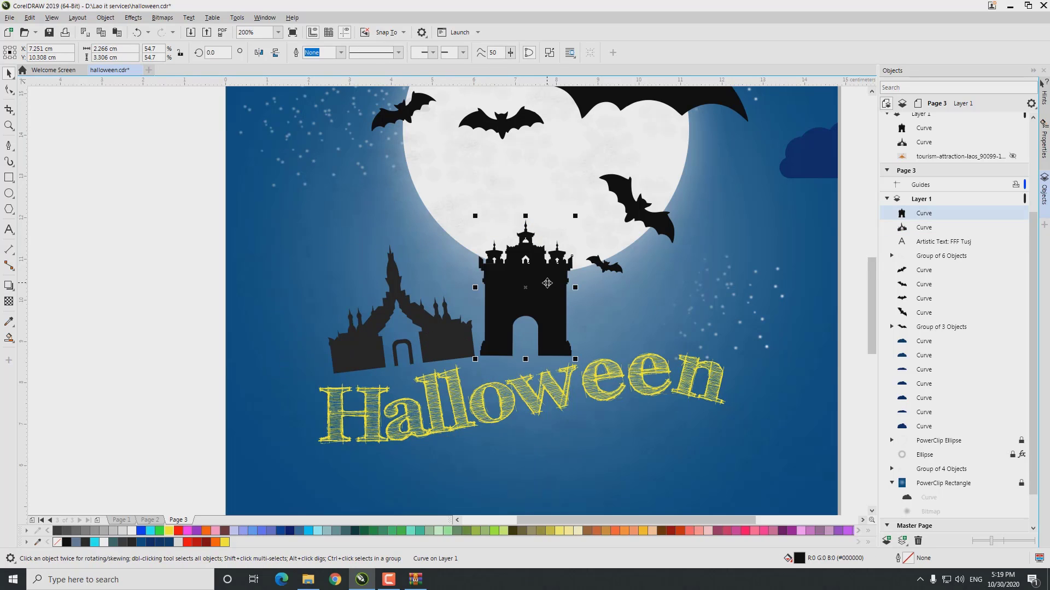
# Rotate the arched gate to 359.163° and fill it with 90% Black
pyautogui.press('Tab')
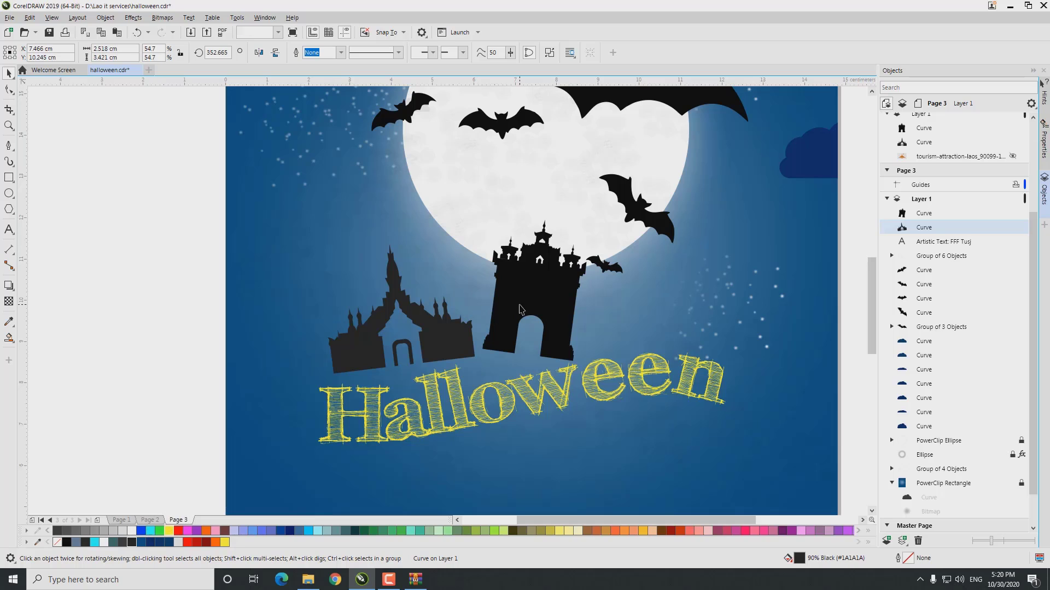
pyautogui.press('Tab')
pyautogui.click(533, 295)
pyautogui.moveTo(586, 219); pyautogui.dragTo(581, 210)
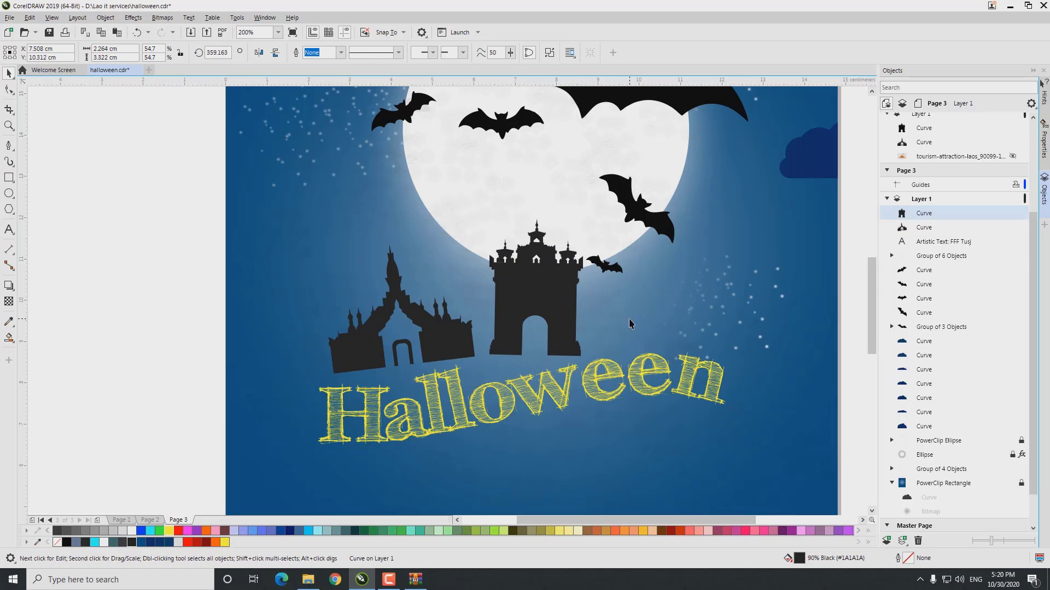
pyautogui.press('Escape')
pyautogui.scroll(-2, 370, 308)
# Draw a closed banner outline about 12.6 cm wide around Halloween with the Pen tool, rounded at the right and notched at the left
pyautogui.click(9, 145)
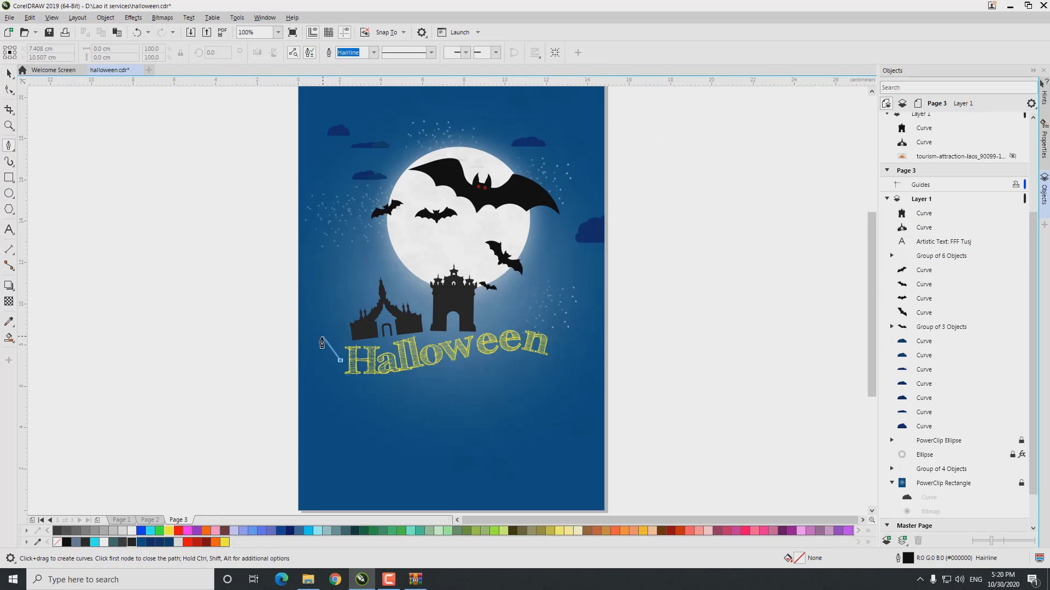
pyautogui.scroll(2, 321, 339)
pyautogui.click(362, 387)
pyautogui.moveTo(304, 312); pyautogui.dragTo(350, 315)
pyautogui.moveTo(497, 321); pyautogui.dragTo(546, 303)
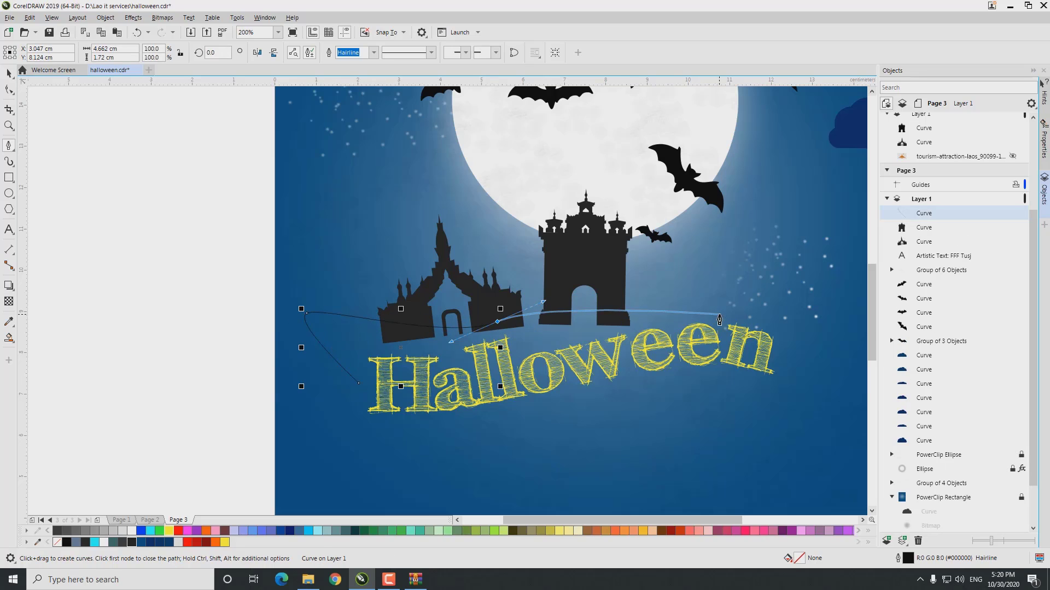
pyautogui.scroll(-2, 204, 290)
pyautogui.click(475, 287)
pyautogui.moveTo(483, 337); pyautogui.dragTo(470, 355)
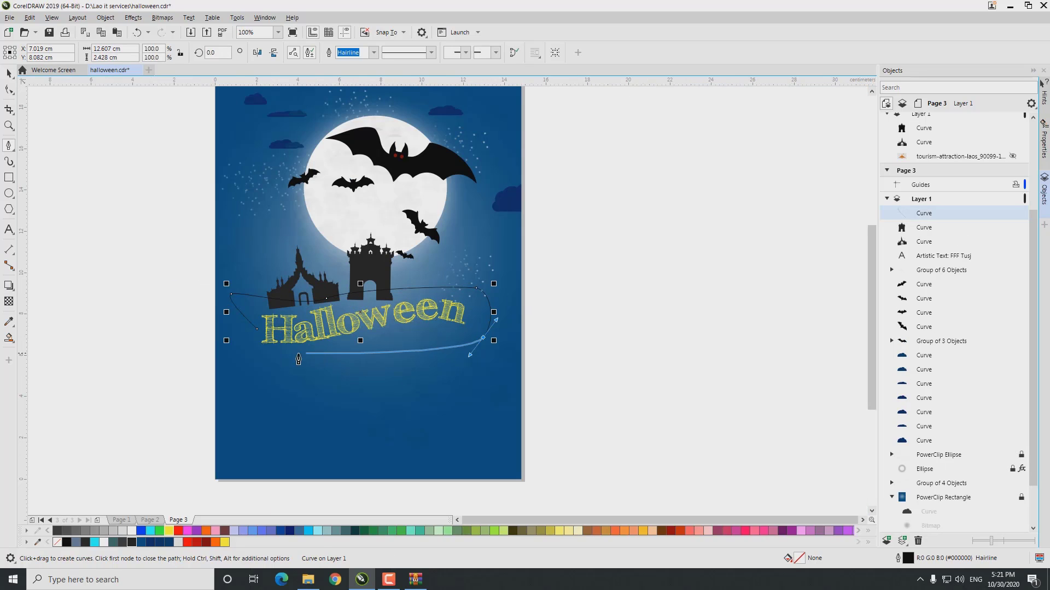
pyautogui.click(262, 364)
pyautogui.moveTo(256, 329); pyautogui.dragTo(223, 379)
# Remove the node in the middle of the banner's top edge and adjust the curve at its upper-left tip
pyautogui.press('F10')
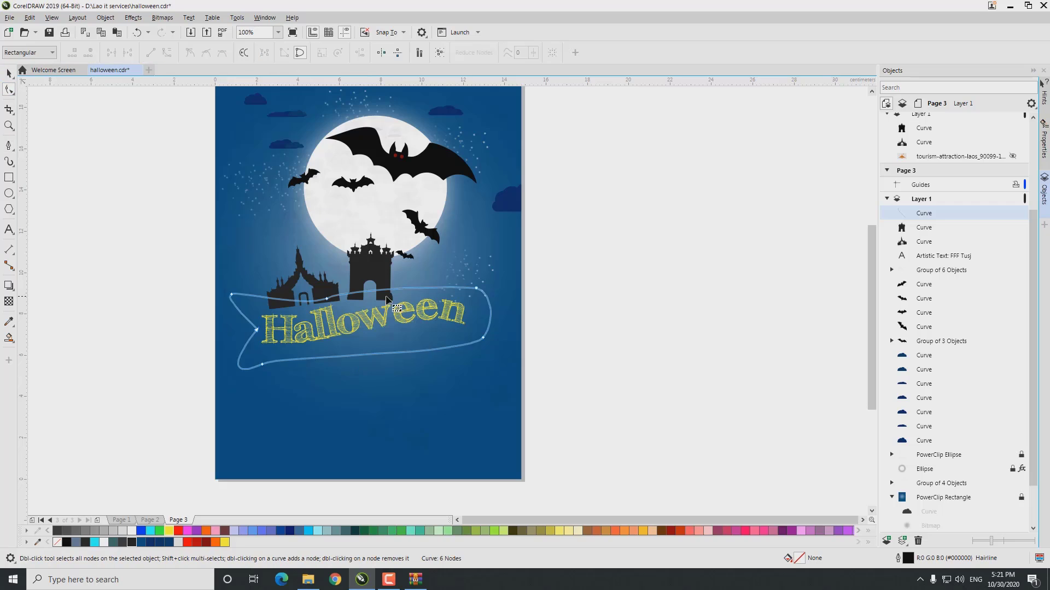
pyautogui.scroll(2, 386, 296)
pyautogui.click(259, 328)
pyautogui.moveTo(133, 297); pyautogui.dragTo(63, 304)
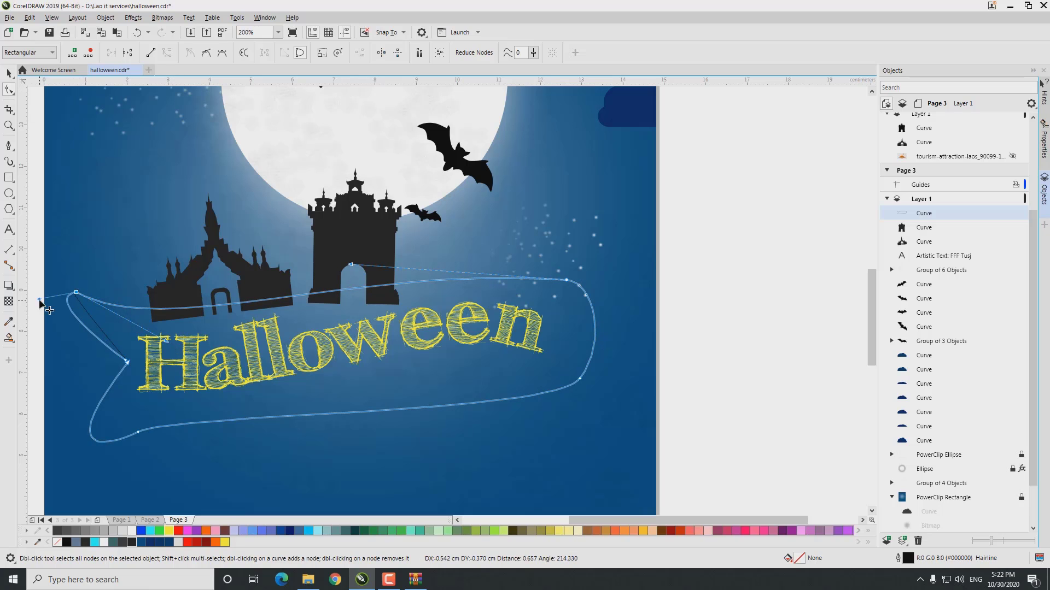
# Adjust the banner's upper-right node, add a node on the top edge under the temple, and reshape the curve toward the left tip
pyautogui.scroll(2, 557, 283)
pyautogui.moveTo(568, 285); pyautogui.dragTo(575, 310)
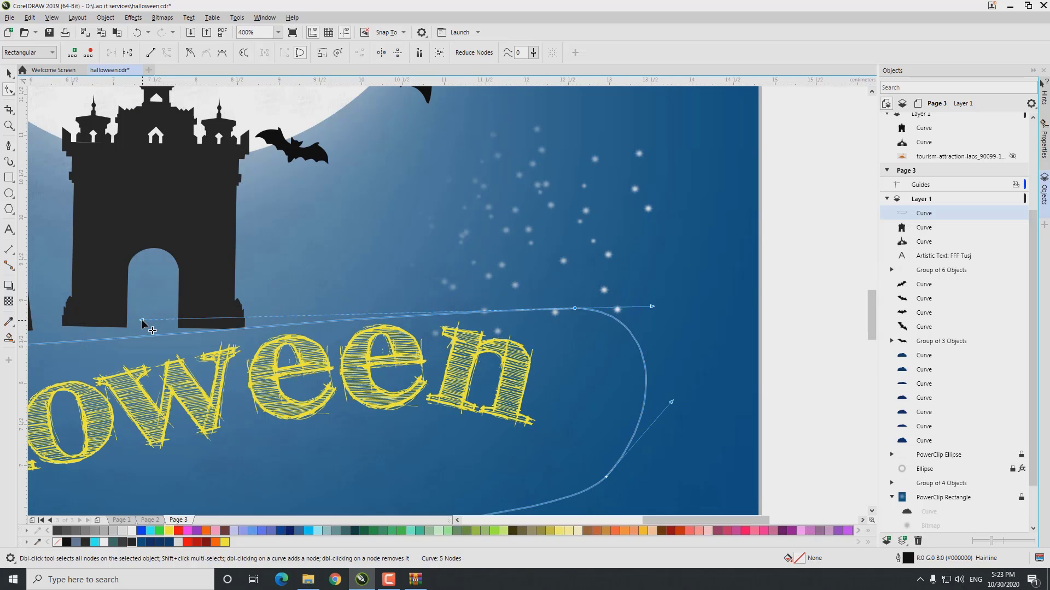
pyautogui.scroll(-2, 674, 344)
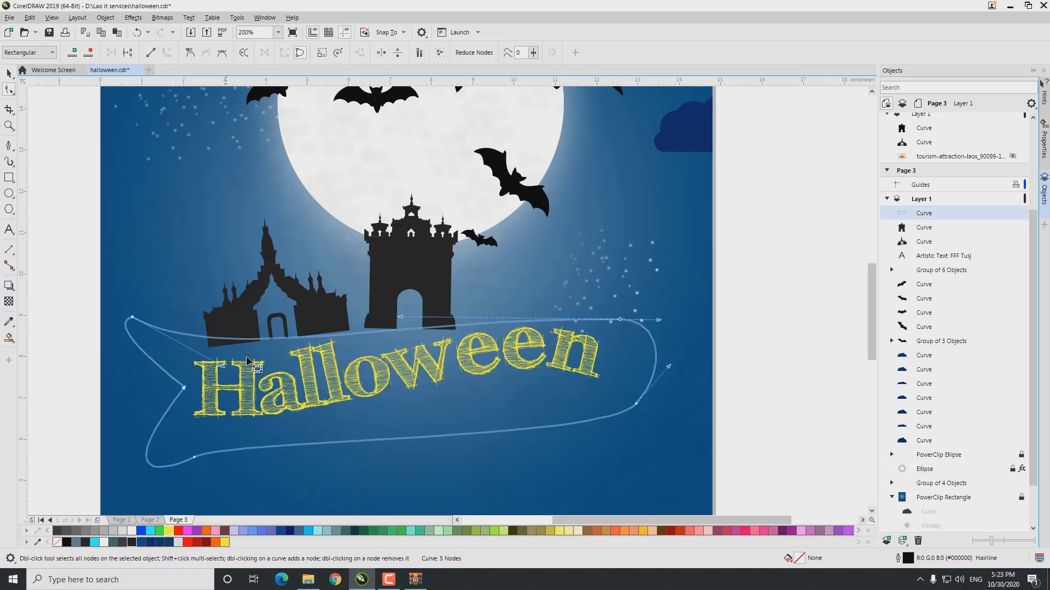
pyautogui.doubleClick(235, 339)
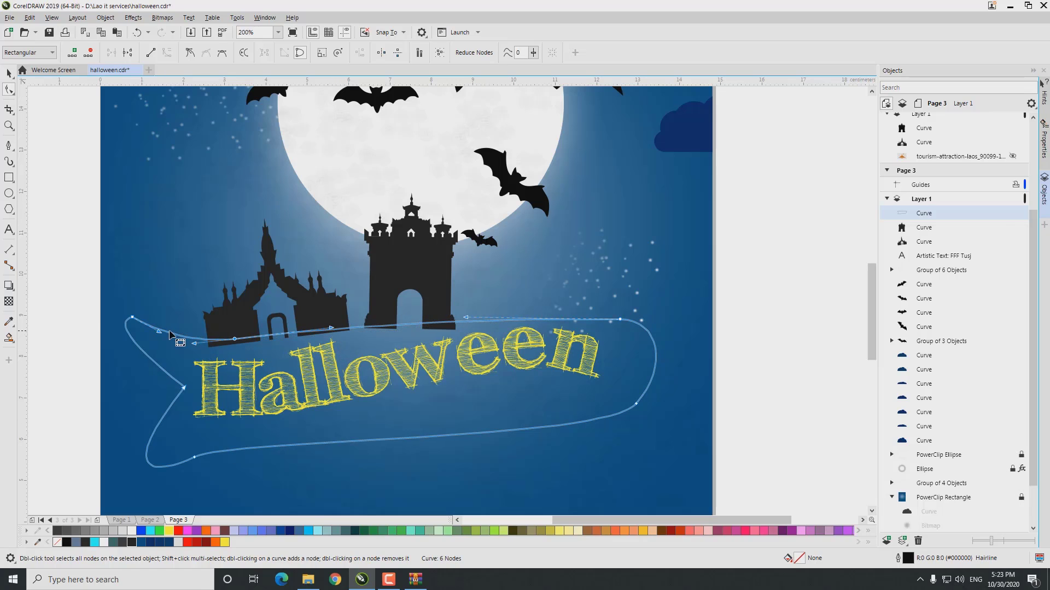
pyautogui.moveTo(169, 334); pyautogui.dragTo(170, 322)
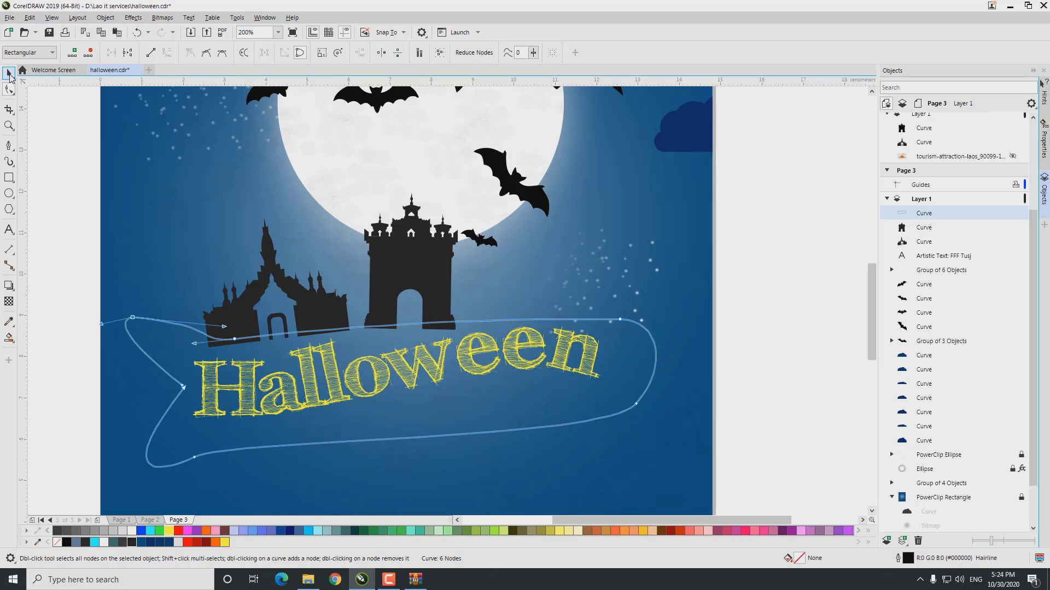
# Fill the banner, the spired temple and the arched gate with black, and remove the banner's outline
pyautogui.click(10, 74)
pyautogui.click(132, 542)
pyautogui.rightClick(58, 543)
pyautogui.click(66, 543)
pyautogui.click(241, 322)
pyautogui.click(67, 542)
pyautogui.click(382, 301)
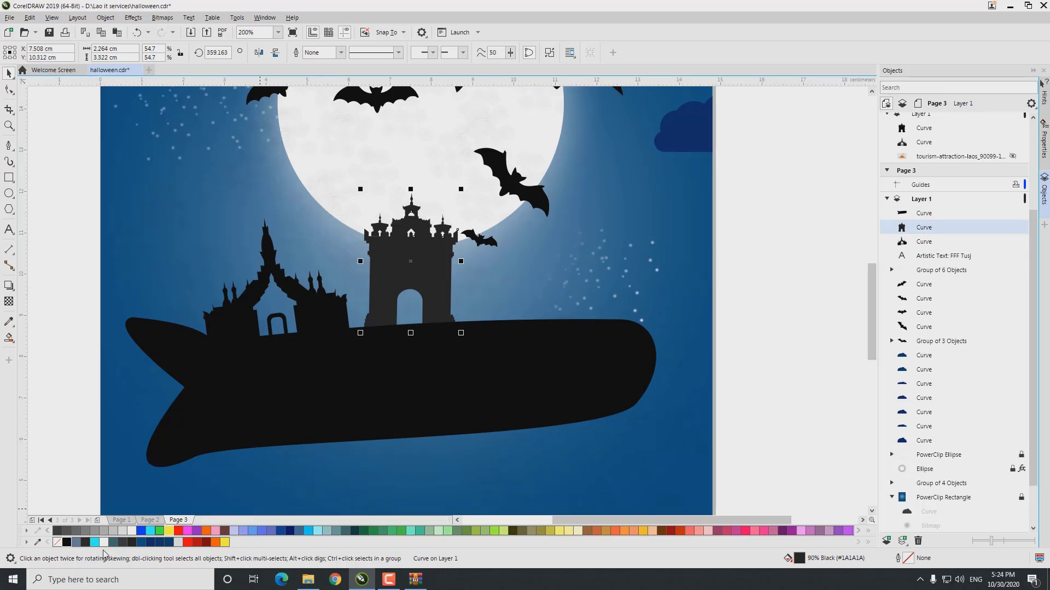
pyautogui.click(66, 543)
# Bring the Halloween text in front of the black banner
pyautogui.moveTo(943, 256); pyautogui.dragTo(940, 208)
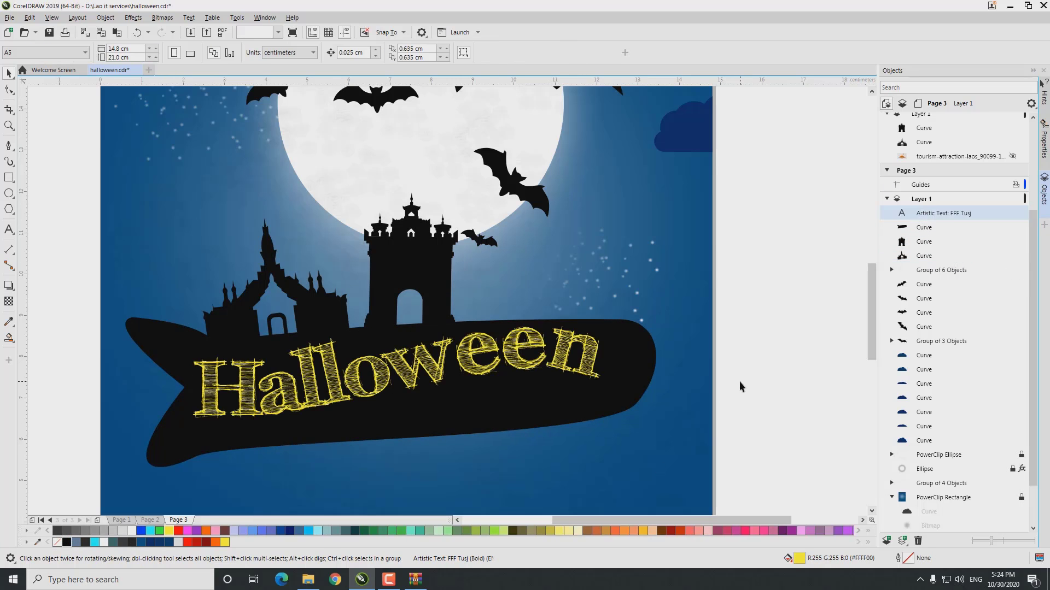
pyautogui.click(740, 386)
pyautogui.scroll(-1, 418, 383)
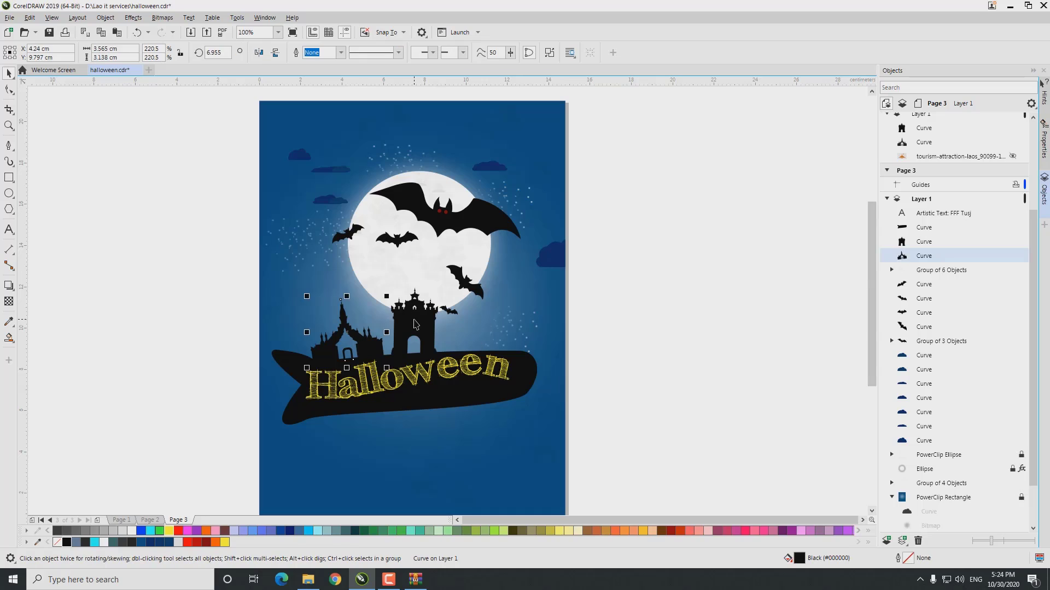
# Move the small bat from behind the gate's right side to the gap between the temple and the gate
pyautogui.scroll(1, 453, 315)
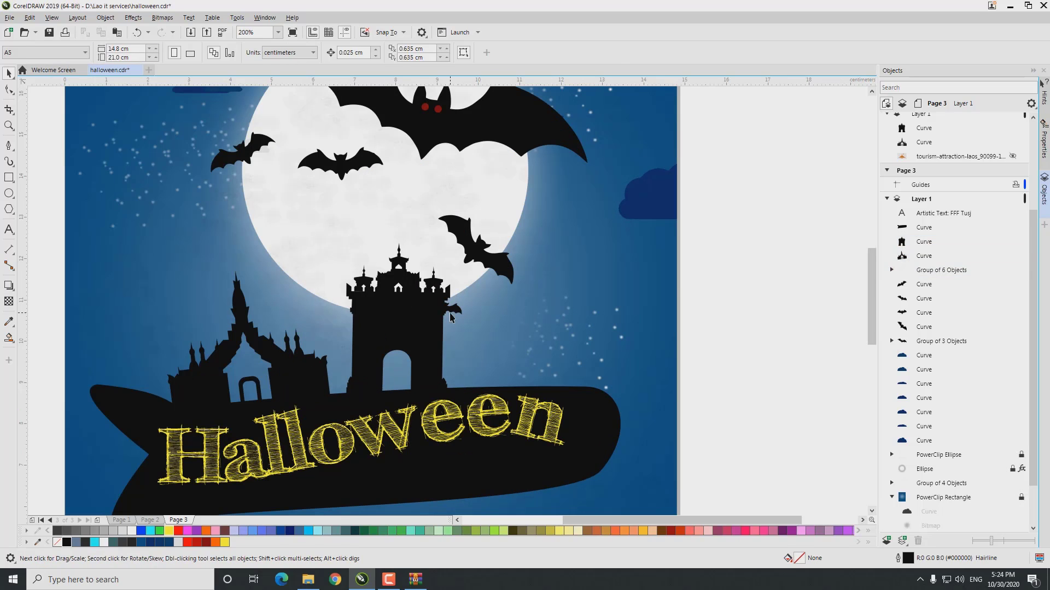
pyautogui.click(924, 284)
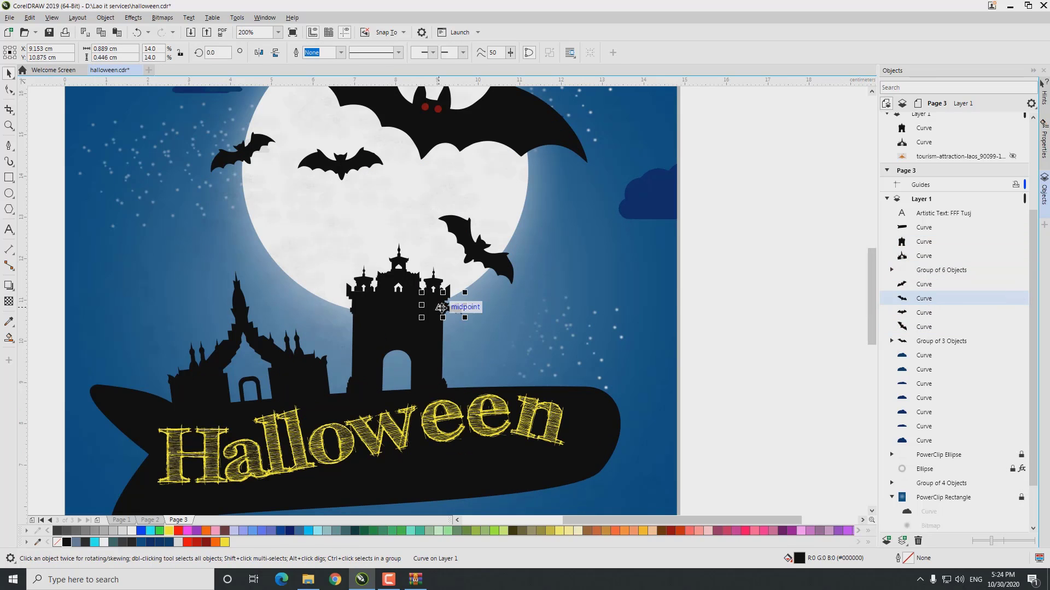
pyautogui.moveTo(466, 307); pyautogui.dragTo(313, 290)
pyautogui.click(765, 327)
pyautogui.click(427, 342)
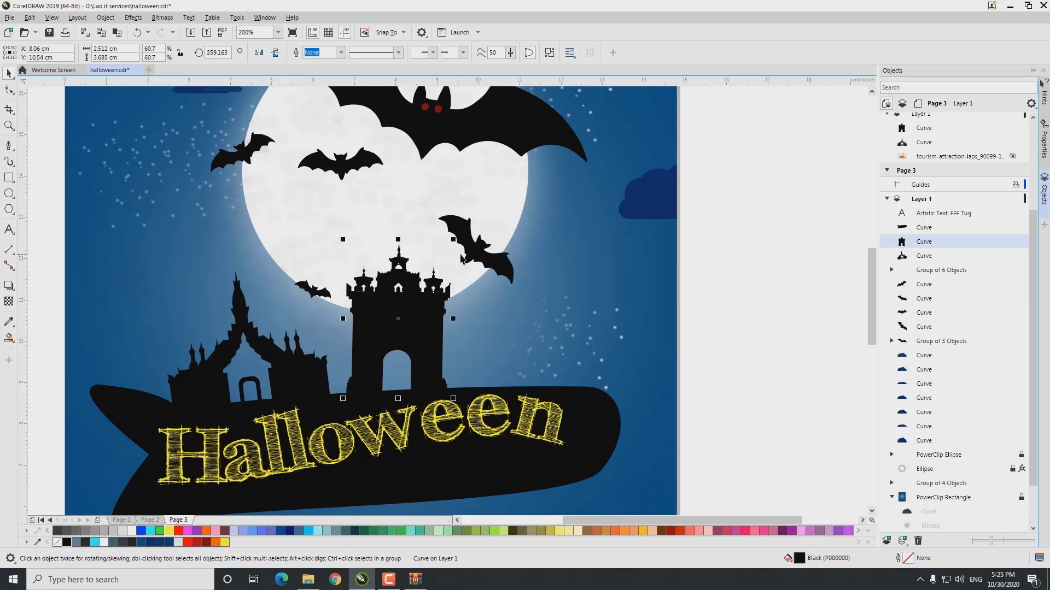
pyautogui.press('Tab')
pyautogui.scroll(-1, 631, 414)
pyautogui.click(631, 414)
# Draw a closed, wavy drip shape about 4.9 cm tall with the Pen tool, hanging from the banner's lower-left edge
pyautogui.scroll(1, 389, 513)
pyautogui.click(9, 145)
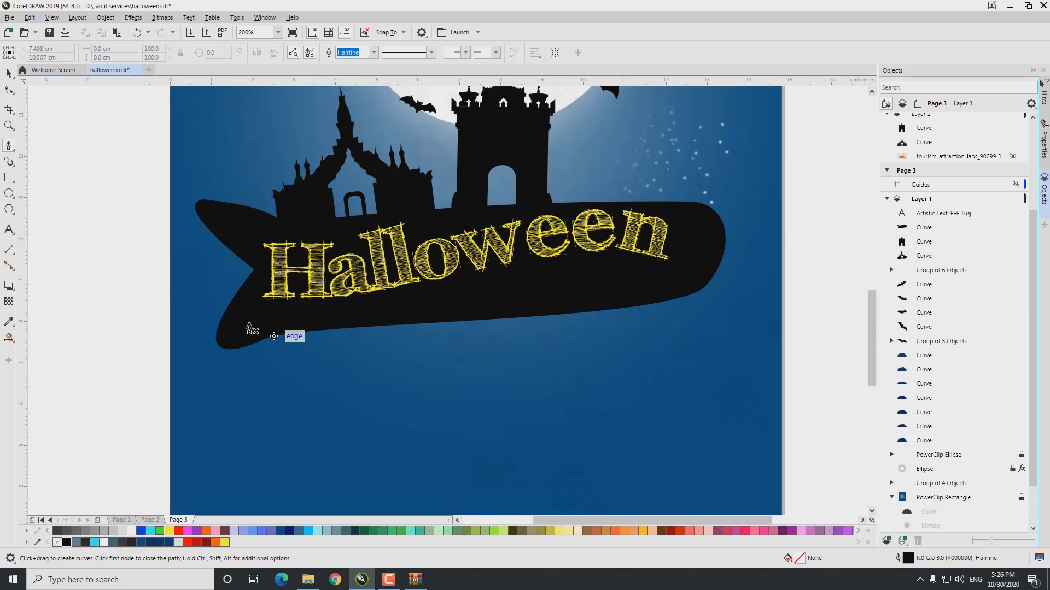
pyautogui.click(239, 326)
pyautogui.moveTo(253, 387); pyautogui.dragTo(234, 429)
pyautogui.scroll(-1, 256, 446)
pyautogui.scroll(1, 246, 512)
pyautogui.moveTo(270, 395); pyautogui.dragTo(260, 439)
pyautogui.moveTo(294, 450); pyautogui.dragTo(330, 428)
pyautogui.moveTo(288, 395); pyautogui.dragTo(303, 358)
pyautogui.moveTo(280, 333); pyautogui.dragTo(284, 314)
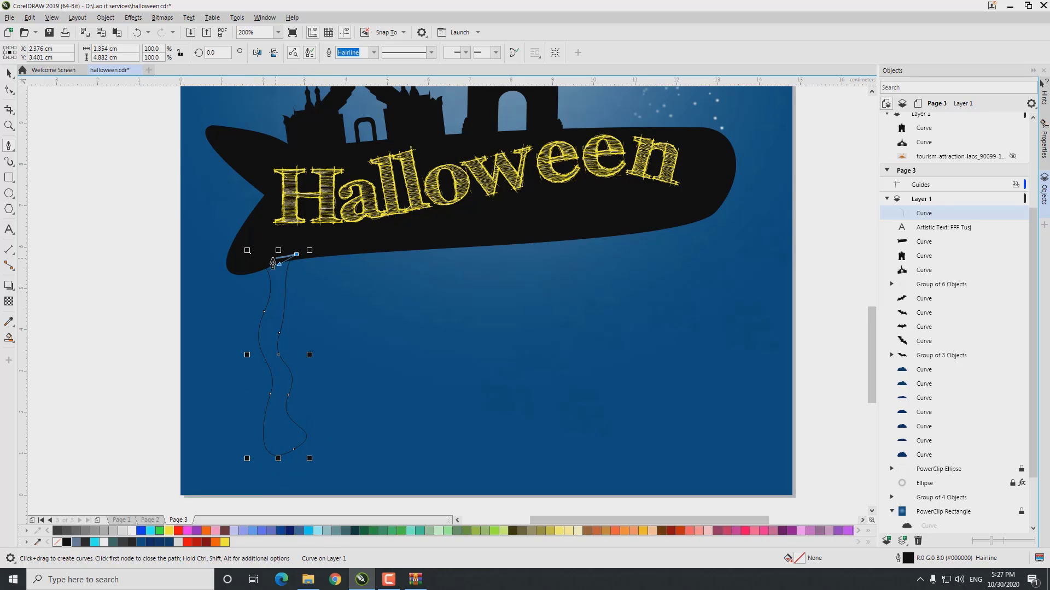
pyautogui.click(269, 256)
# Fill the drip with black, scale it to 44.6%, stretch it taller and attach it to the banner's lower-left edge
pyautogui.click(66, 543)
pyautogui.click(9, 74)
pyautogui.moveTo(310, 459); pyautogui.dragTo(293, 435)
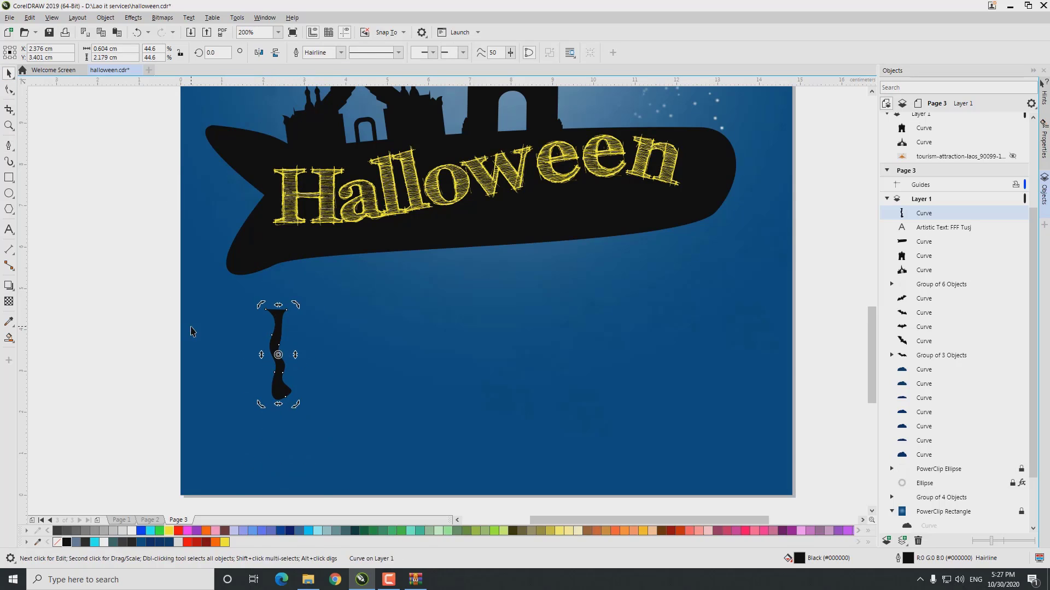
pyautogui.click(192, 331)
pyautogui.click(277, 333)
pyautogui.moveTo(278, 307); pyautogui.dragTo(278, 267)
pyautogui.moveTo(278, 347); pyautogui.dragTo(265, 328)
# Adjust the drip's bottom and lower-right nodes and handles to slim its teardrop end
pyautogui.scroll(1, 279, 326)
pyautogui.click(9, 91)
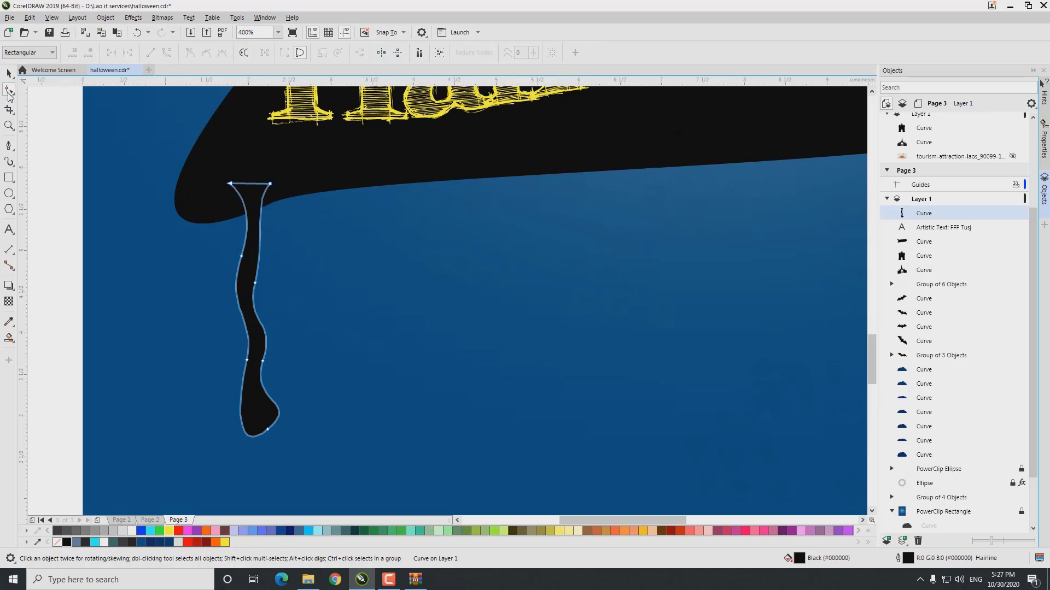
pyautogui.click(267, 431)
pyautogui.moveTo(279, 445); pyautogui.dragTo(236, 413)
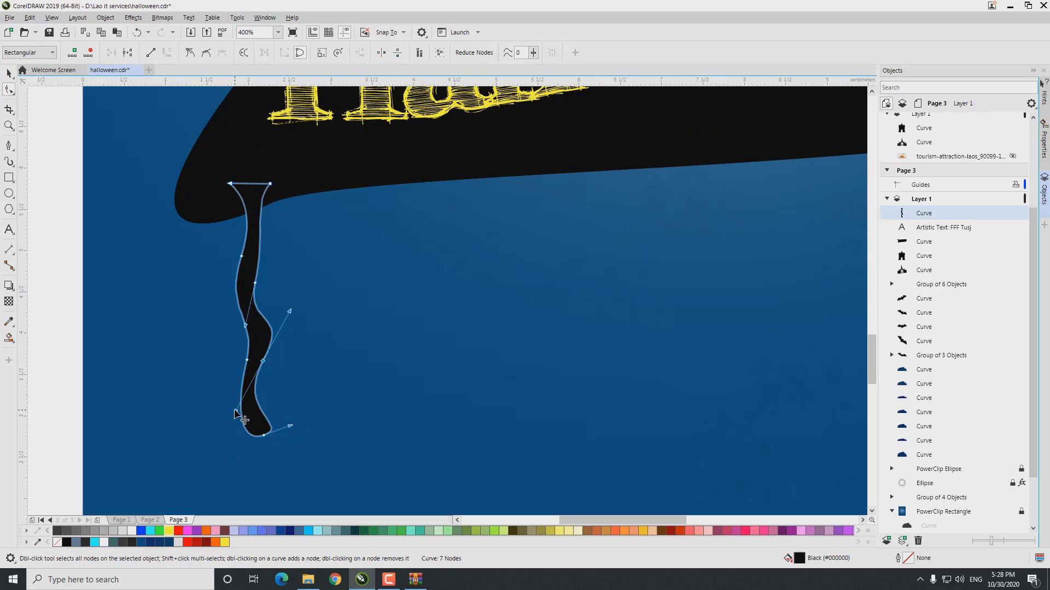
pyautogui.scroll(1, 264, 431)
pyautogui.moveTo(241, 377); pyautogui.dragTo(265, 300)
# Narrow the drip's upper stem, and add a node near the bottom to round off its tip
pyautogui.scroll(-1, 265, 300)
pyautogui.moveTo(273, 260); pyautogui.dragTo(240, 265)
pyautogui.click(257, 361)
pyautogui.scroll(1, 251, 350)
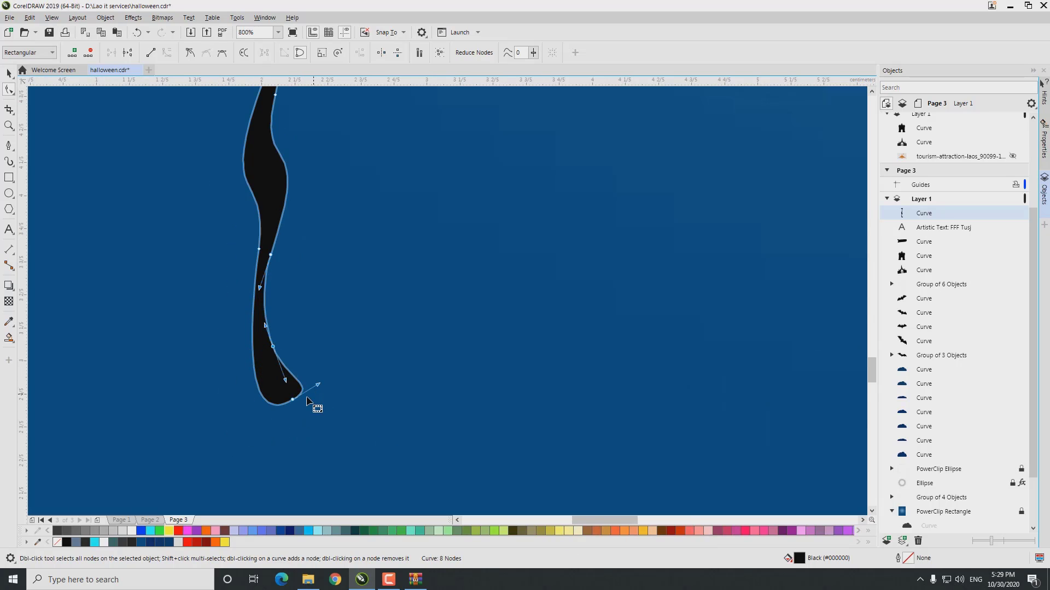
pyautogui.doubleClick(290, 373)
pyautogui.moveTo(328, 398); pyautogui.dragTo(255, 426)
# Slim the middle of the drip and extend its top-right corner into a smooth flare inside the banner
pyautogui.scroll(-1, 238, 363)
pyautogui.click(256, 229)
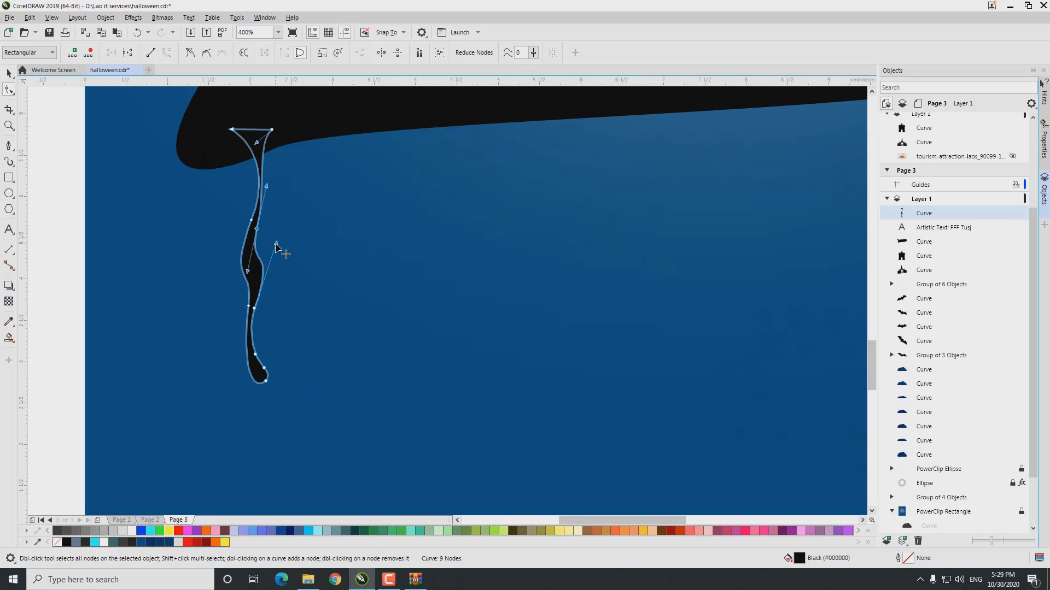
pyautogui.moveTo(273, 242); pyautogui.dragTo(242, 268)
pyautogui.moveTo(277, 136); pyautogui.dragTo(246, 123)
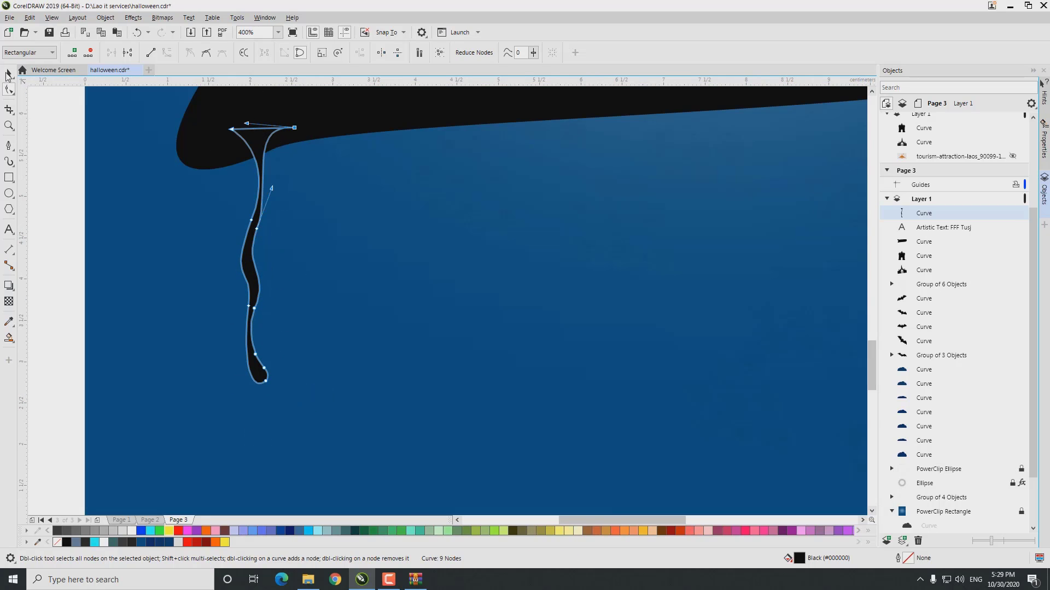
# Add copies of the drip along the banner's lower edge, one smaller at the far end and another further right
pyautogui.press('space')
pyautogui.click(192, 221)
pyautogui.scroll(-1, 192, 221)
pyautogui.click(223, 299)
pyautogui.moveTo(246, 304); pyautogui.dragTo(359, 273)
pyautogui.scroll(1, 215, 199)
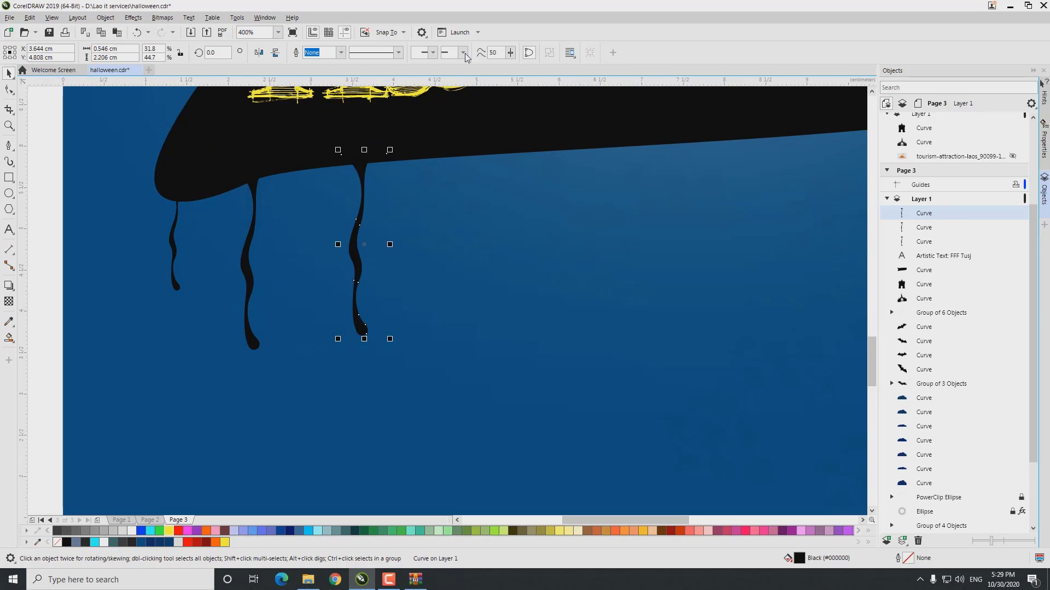
# Mirror the third drip horizontally, lengthen it and move it closer to the second drip
pyautogui.click(258, 53)
pyautogui.moveTo(337, 339); pyautogui.dragTo(320, 409)
pyautogui.moveTo(367, 300); pyautogui.dragTo(327, 302)
pyautogui.click(284, 326)
pyautogui.scroll(-2, 252, 326)
pyautogui.scroll(1, 243, 317)
pyautogui.click(274, 333)
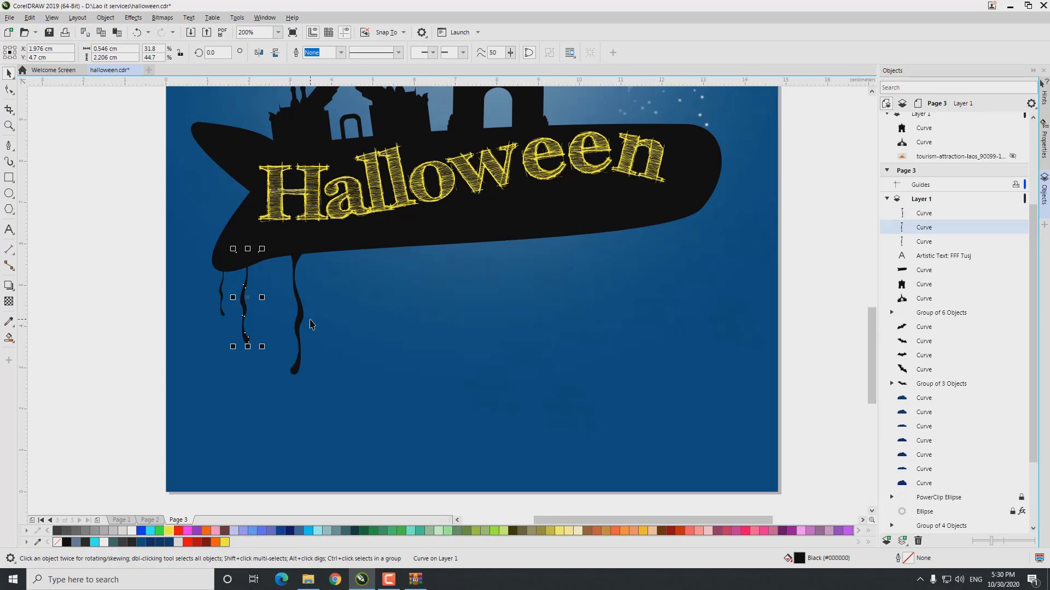
# Add a node to the banner's lower edge and bend the edge into a flowing wave
pyautogui.doubleClick(358, 244)
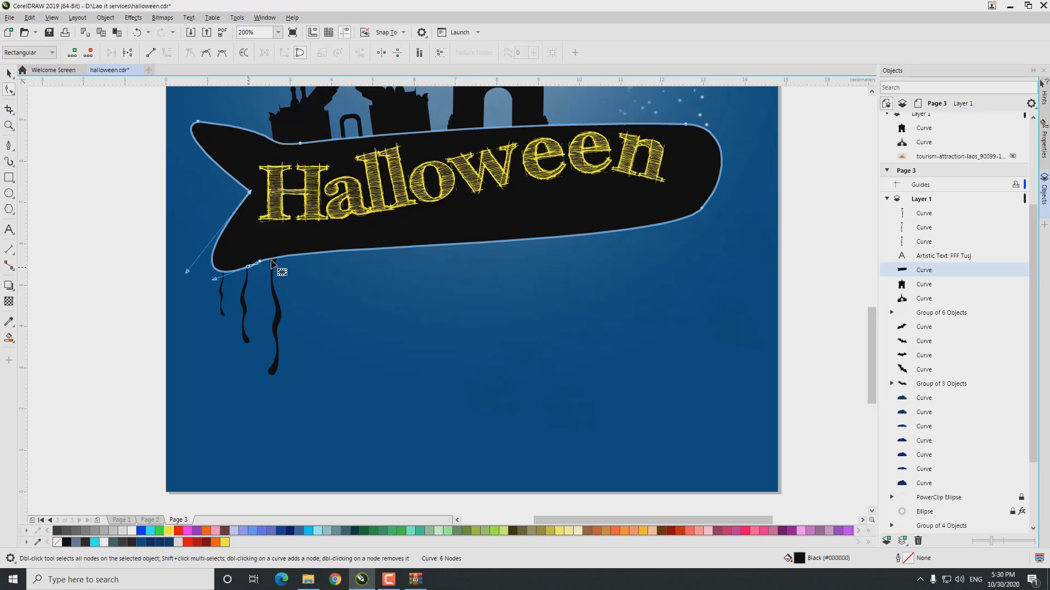
pyautogui.click(190, 53)
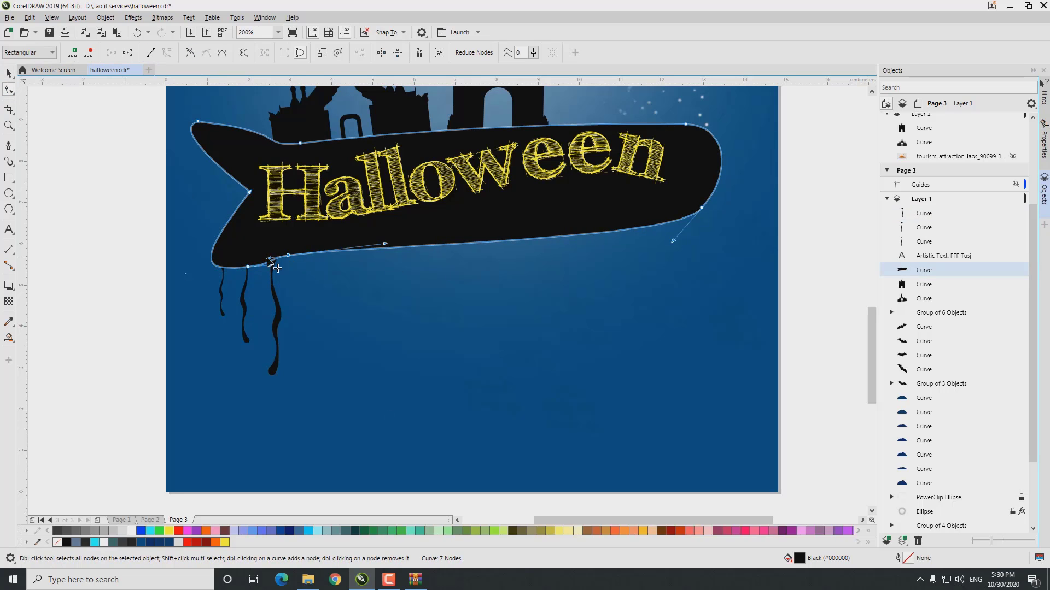
pyautogui.moveTo(354, 249)
pyautogui.mouseDown()
pyautogui.moveTo(367, 235)
pyautogui.moveTo(350, 262)
pyautogui.mouseUp()
pyautogui.moveTo(434, 234)
pyautogui.mouseDown()
pyautogui.moveTo(403, 237)
pyautogui.moveTo(494, 248)
pyautogui.moveTo(481, 214)
pyautogui.mouseUp()
# Paste a fourth drip, enlarge it to about 1 × 4 cm and hang it beside the third one
pyautogui.press('space')
pyautogui.hotkey('ctrl', 'v')
pyautogui.moveTo(285, 290); pyautogui.dragTo(341, 289)
pyautogui.moveTo(349, 381); pyautogui.dragTo(359, 418)
pyautogui.moveTo(329, 352); pyautogui.dragTo(312, 348)
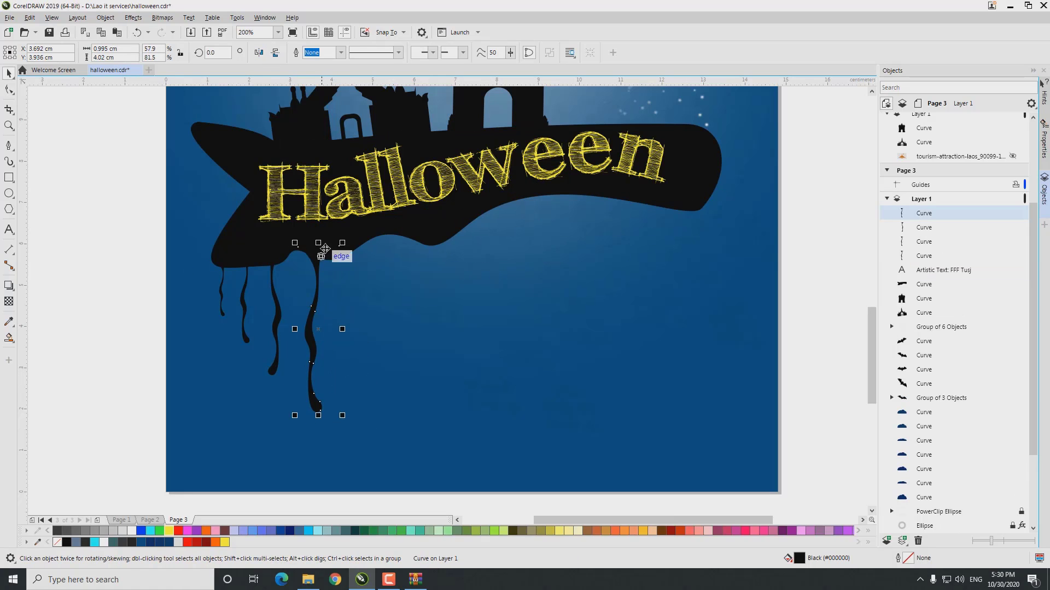
# Adjust the nodes at the top of the long fourth drip so its flare merges smoothly into the banner
pyautogui.click(8, 90)
pyautogui.moveTo(340, 246); pyautogui.dragTo(357, 242)
pyautogui.moveTo(327, 240); pyautogui.dragTo(308, 255)
pyautogui.press('space')
pyautogui.click(328, 288)
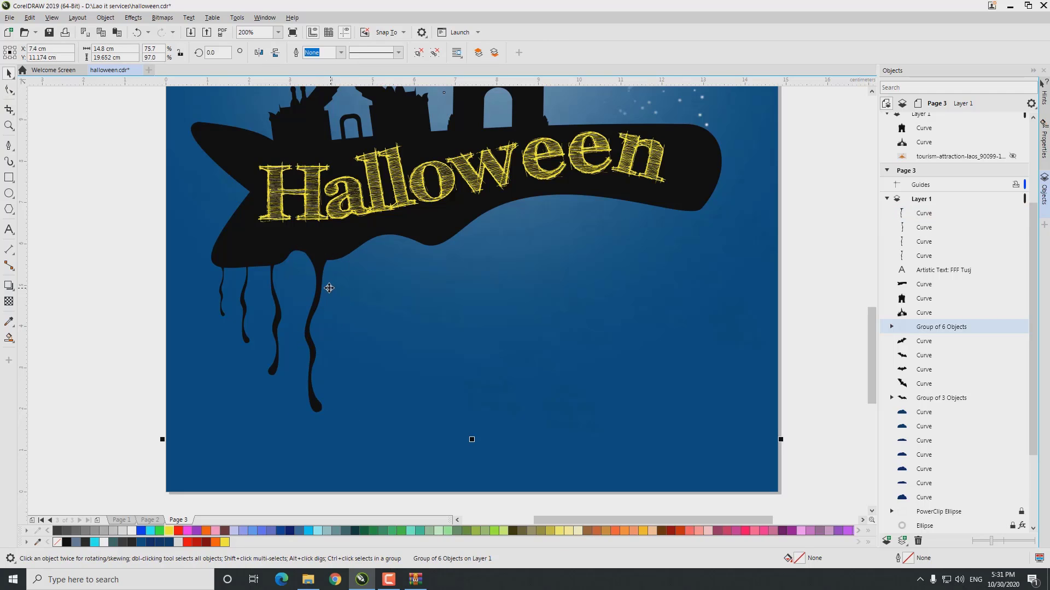
# Paste a fifth drip about 0.95 × 2.7 cm to the right of the long one and mirror it horizontally
pyautogui.hotkey('ctrl', 'v')
pyautogui.moveTo(371, 331); pyautogui.dragTo(383, 370)
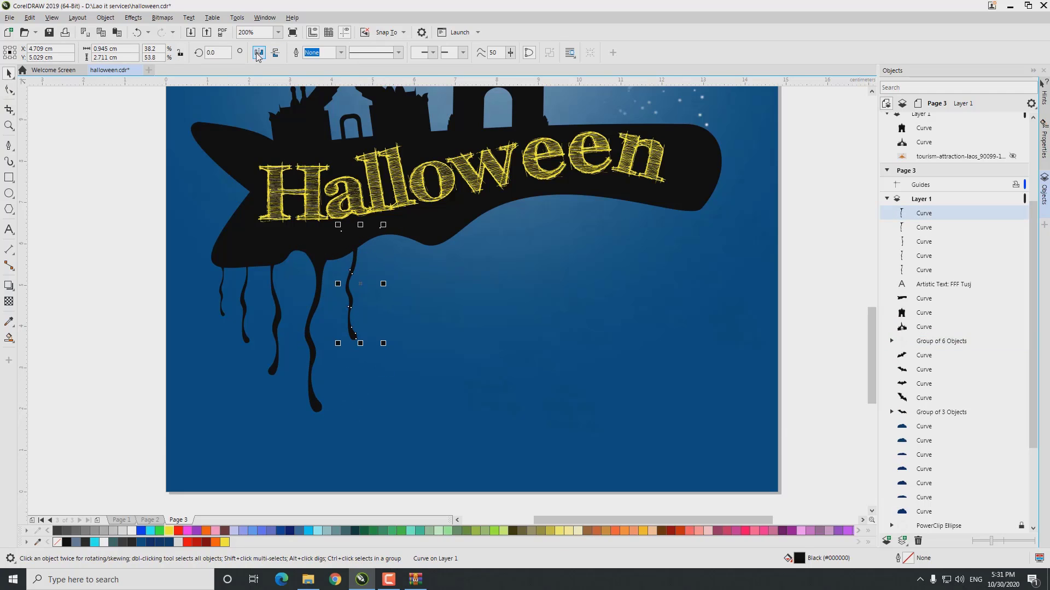
pyautogui.click(257, 52)
pyautogui.click(528, 367)
# Draw a teardrop drip about 0.97 × 3.7 cm below the banner's right end, filled black without an outline
pyautogui.press('F5')
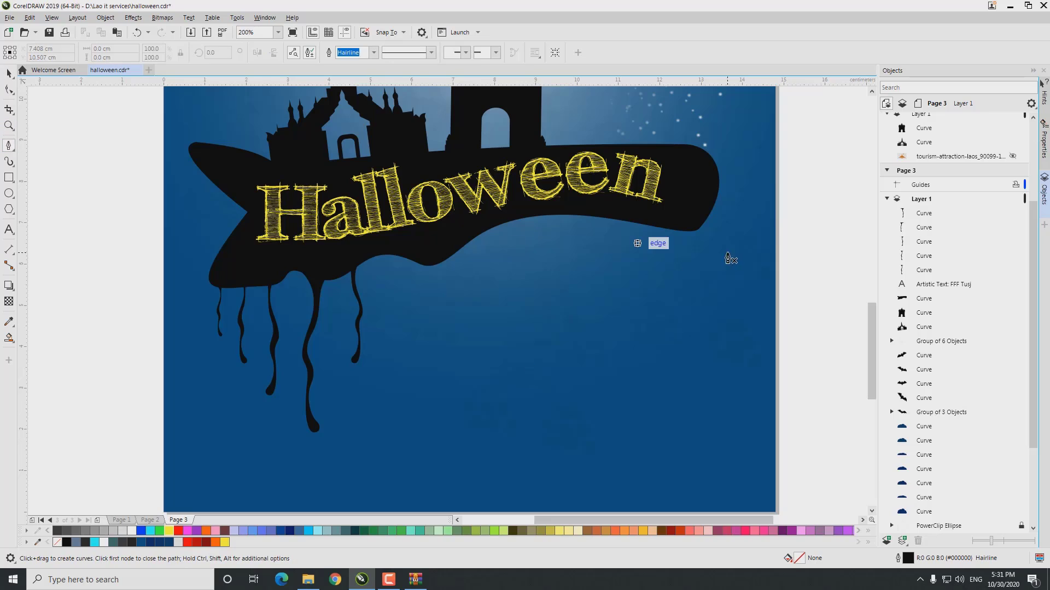
pyautogui.moveTo(674, 217)
pyautogui.mouseDown()
pyautogui.moveTo(673, 375)
pyautogui.moveTo(692, 171)
pyautogui.mouseUp()
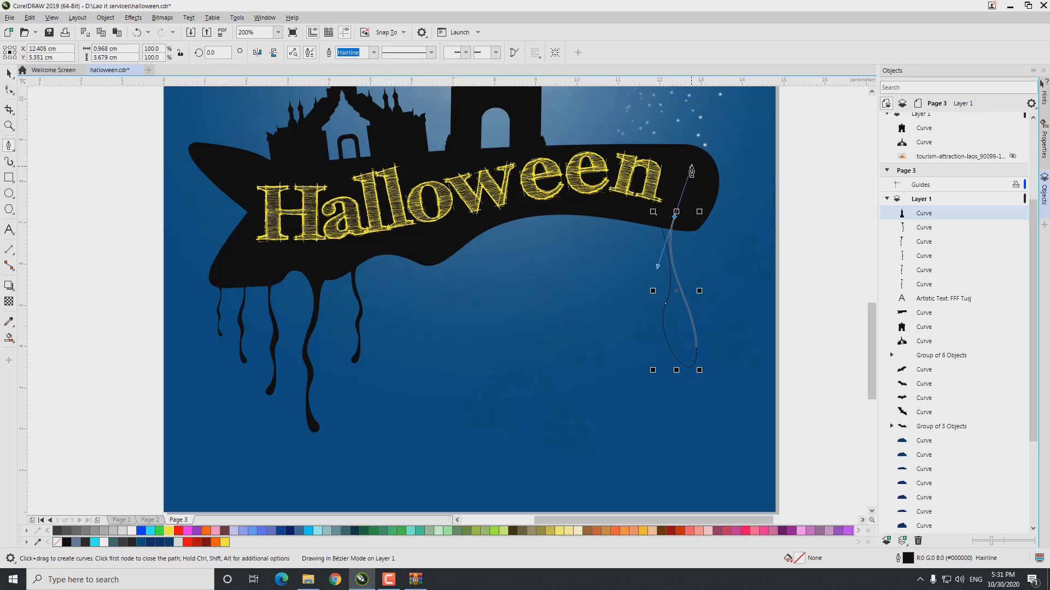
pyautogui.click(65, 542)
pyautogui.rightClick(57, 542)
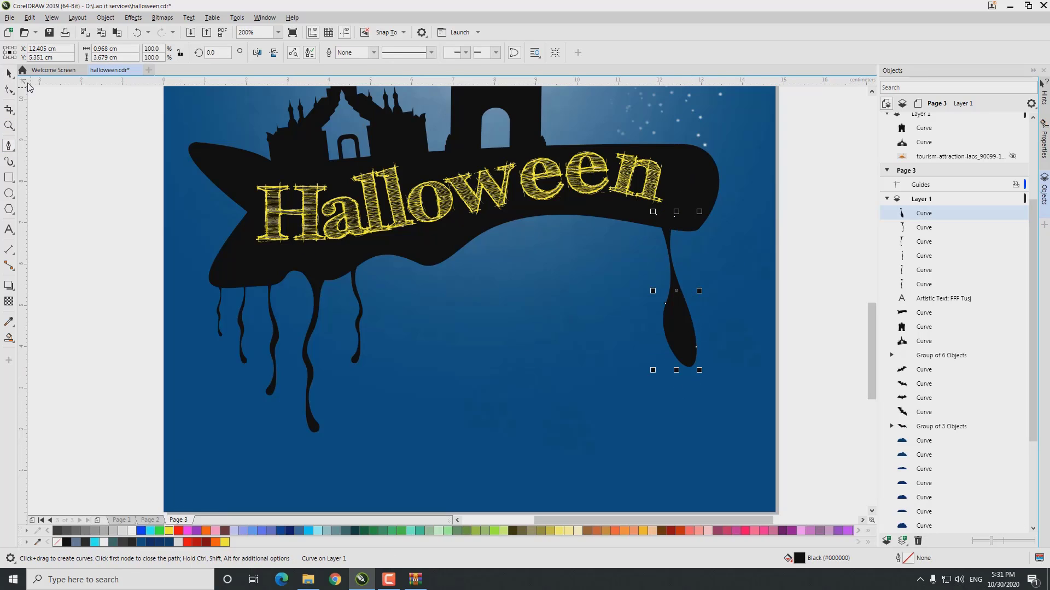
# Reshape the teardrop's lower nodes and handles to slim and round its bulb
pyautogui.press('F10')
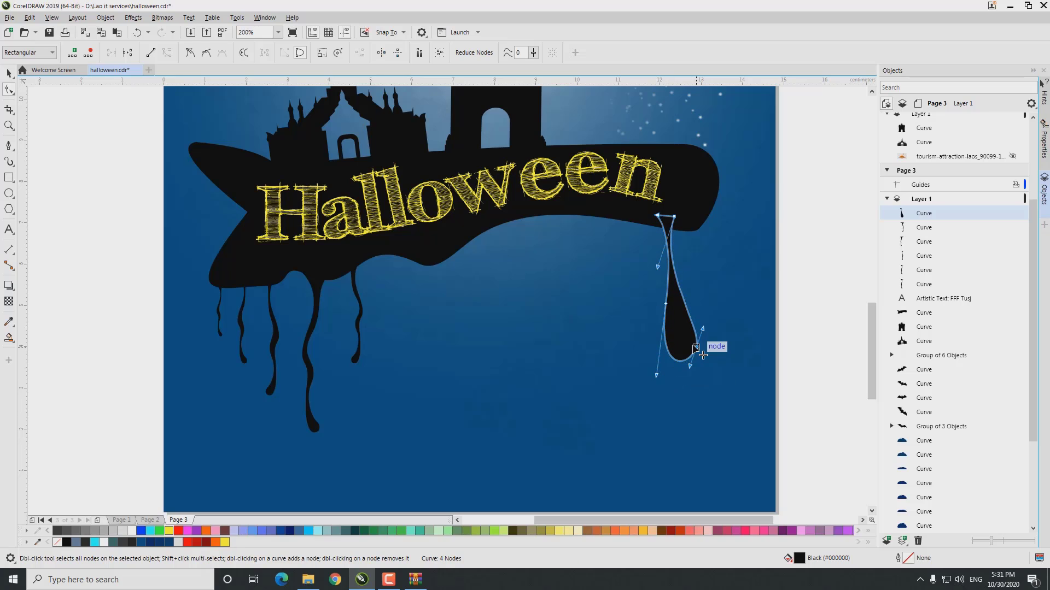
pyautogui.scroll(2, 700, 358)
pyautogui.moveTo(689, 354); pyautogui.dragTo(640, 392)
pyautogui.press('space')
pyautogui.scroll(-2, 649, 422)
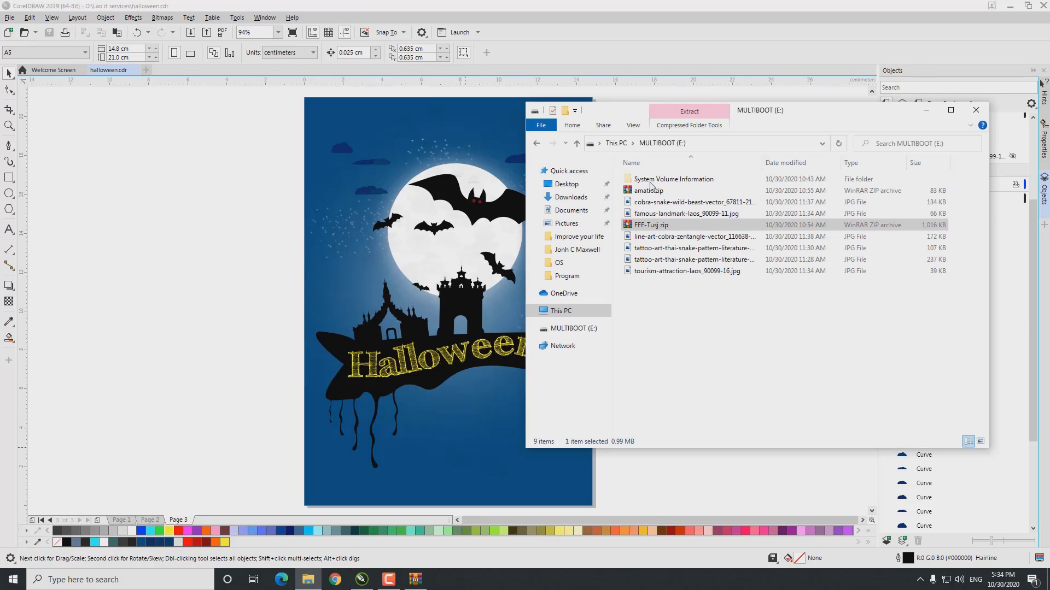
# Install the Amatic Bold font from amatic.zip on the MULTIBOOT (E:) drive
pyautogui.doubleClick(634, 190)
pyautogui.doubleClick(445, 251)
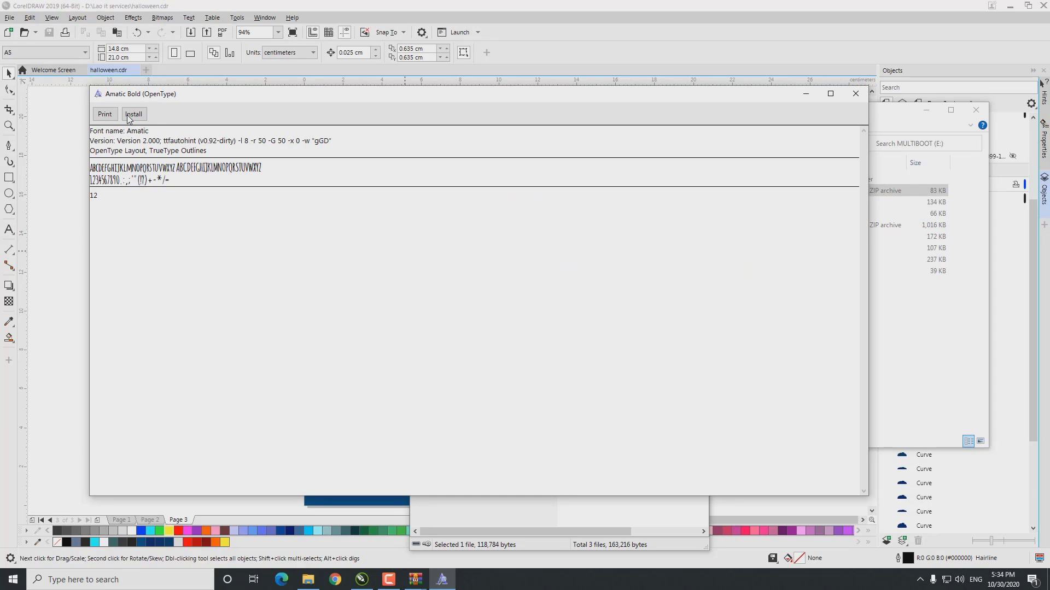
pyautogui.click(129, 116)
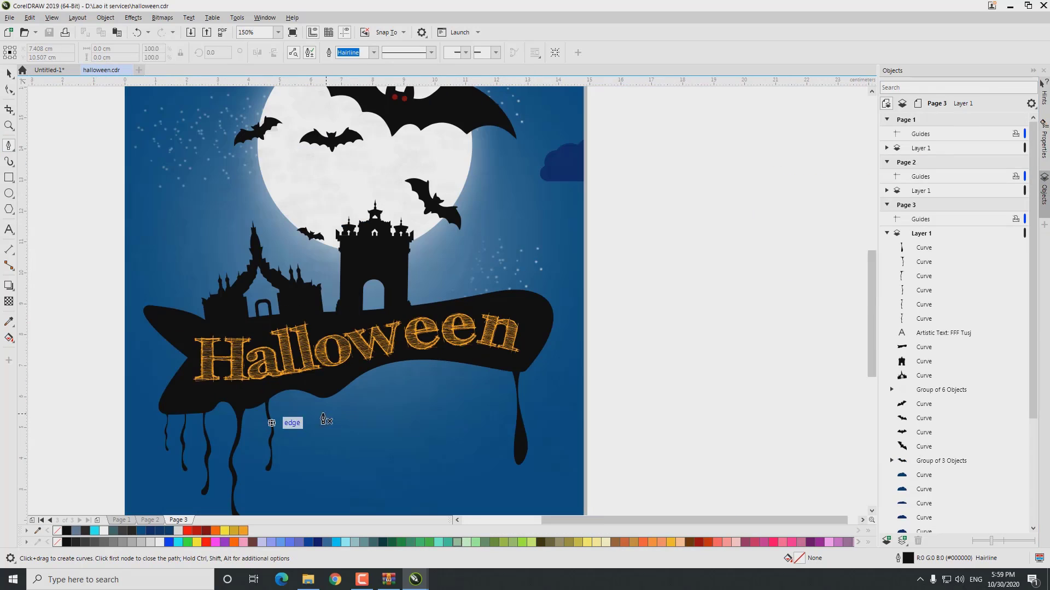
# Draw an S-shaped guide curve about 7.2 cm wide under the banner and smooth its bends
pyautogui.click(296, 406)
pyautogui.moveTo(517, 403); pyautogui.dragTo(510, 446)
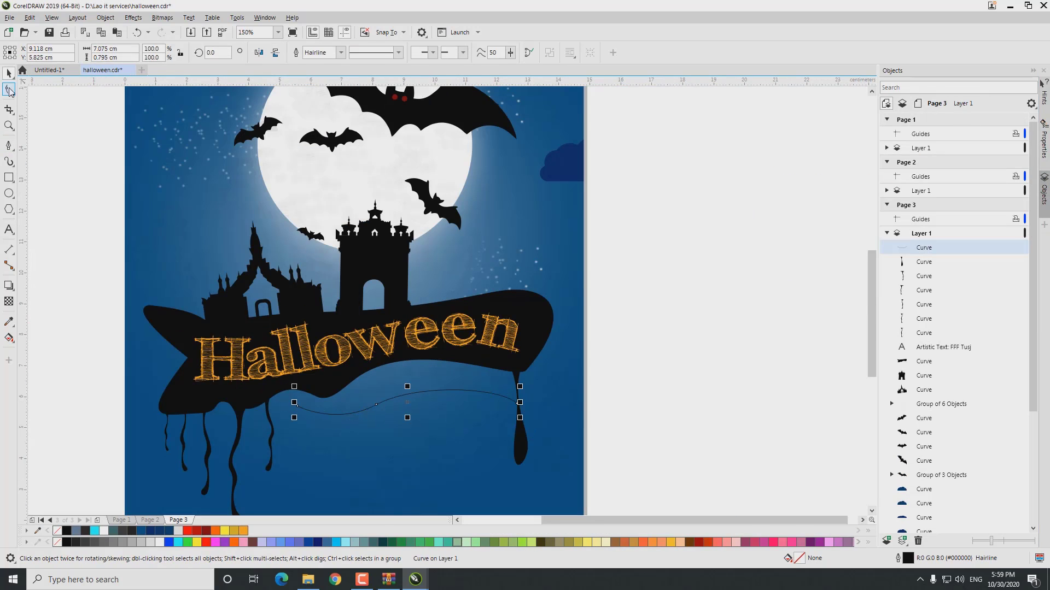
pyautogui.press('F10')
pyautogui.click(518, 405)
pyautogui.moveTo(352, 447)
pyautogui.mouseDown()
pyautogui.moveTo(376, 433)
pyautogui.moveTo(347, 438)
pyautogui.mouseUp()
pyautogui.moveTo(462, 359); pyautogui.dragTo(503, 364)
pyautogui.press('space')
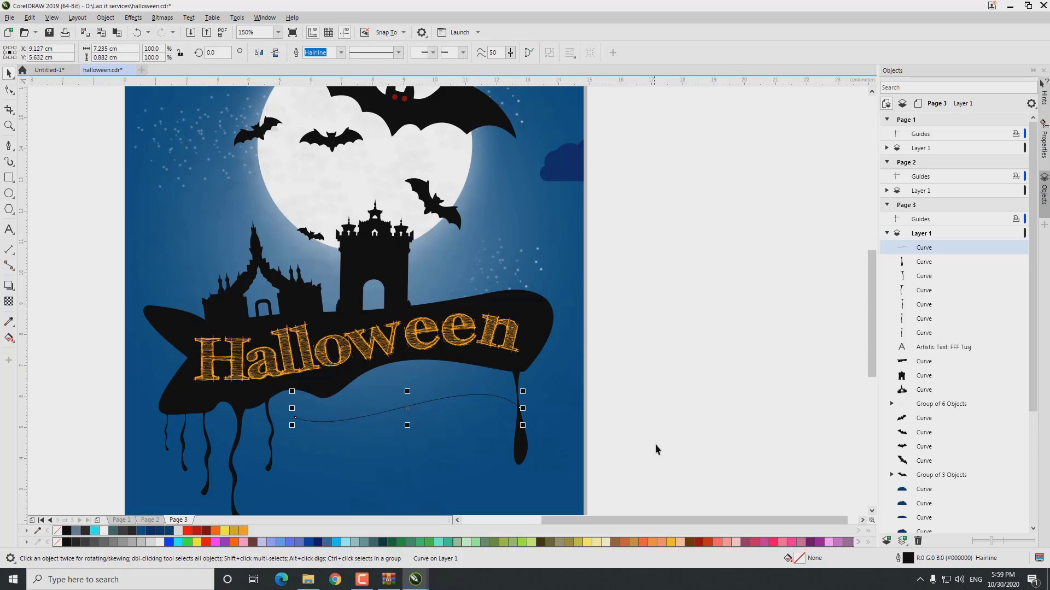
pyautogui.click(677, 417)
# Add the text "October 31th-23h" along the guide curve and set its font to Amatic
pyautogui.click(442, 405)
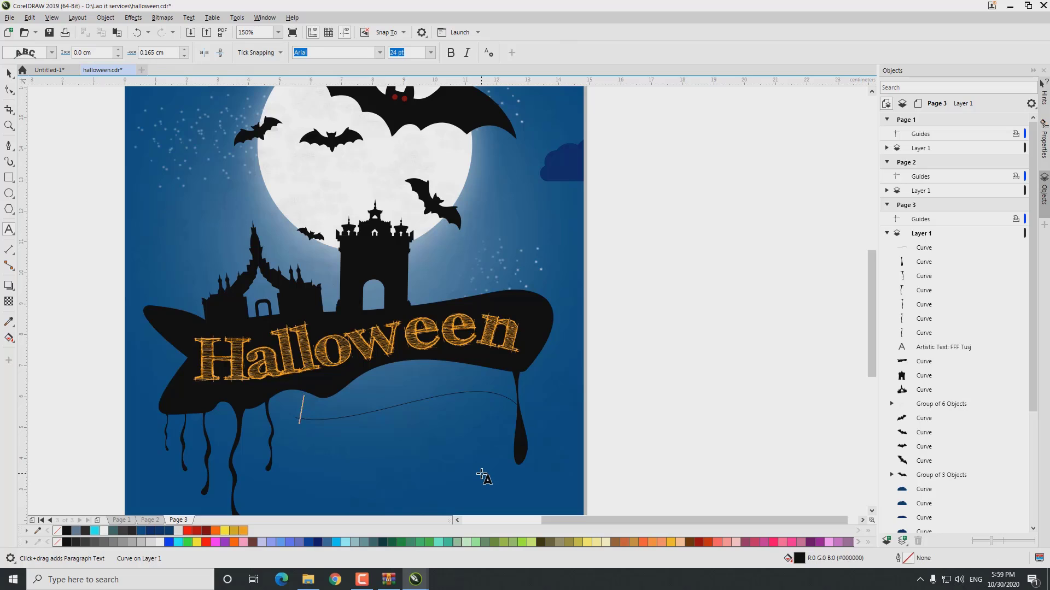
pyautogui.write('October 31th-23h')
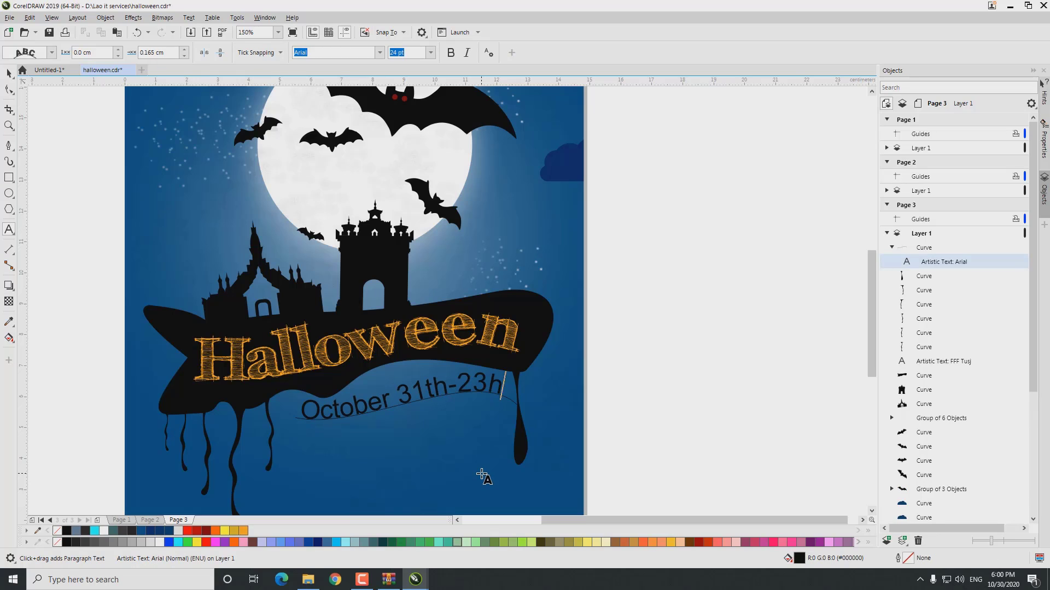
pyautogui.hotkey('ctrl', 'a')
pyautogui.write('Amatic')
pyautogui.press('Return')
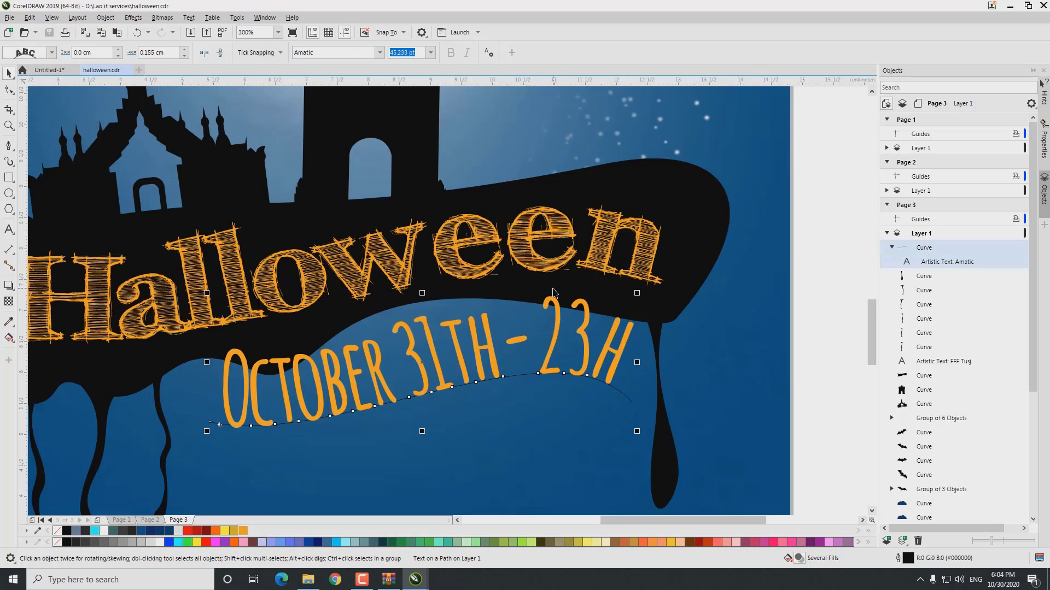
# Copy the curved date text just below the original and replace the copy's wording with "-Vientiane Center"
pyautogui.moveTo(432, 334); pyautogui.dragTo(417, 386)
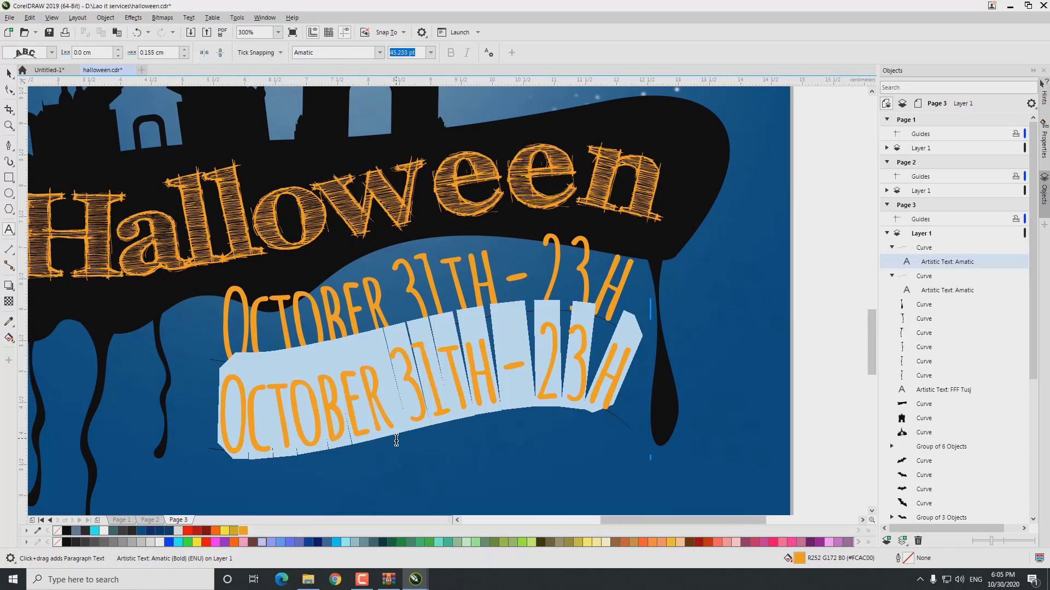
pyautogui.press('Delete')
pyautogui.write('-VIENT')
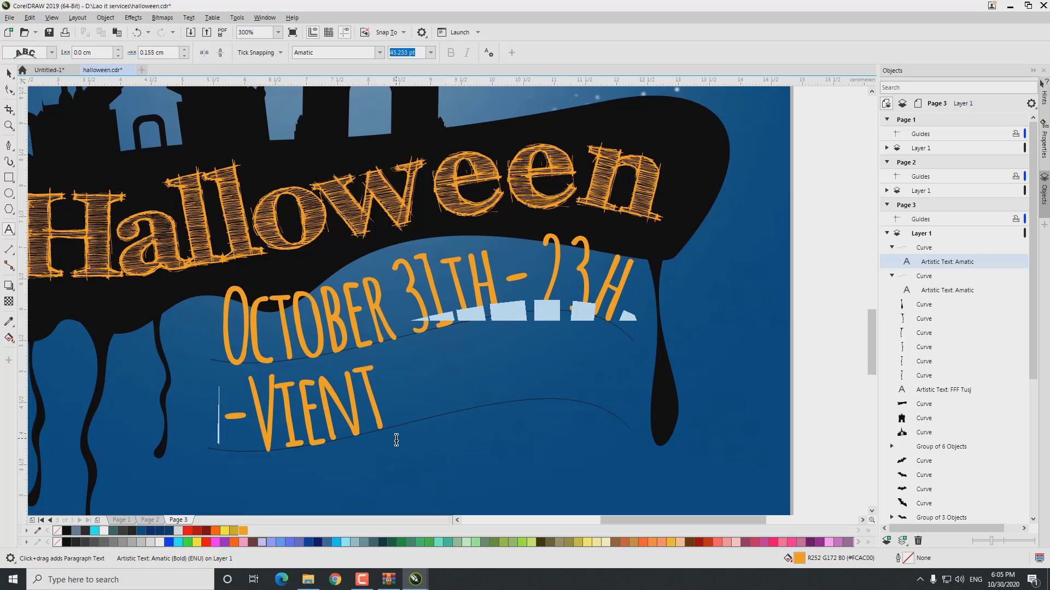
pyautogui.write('IANE CENTR')
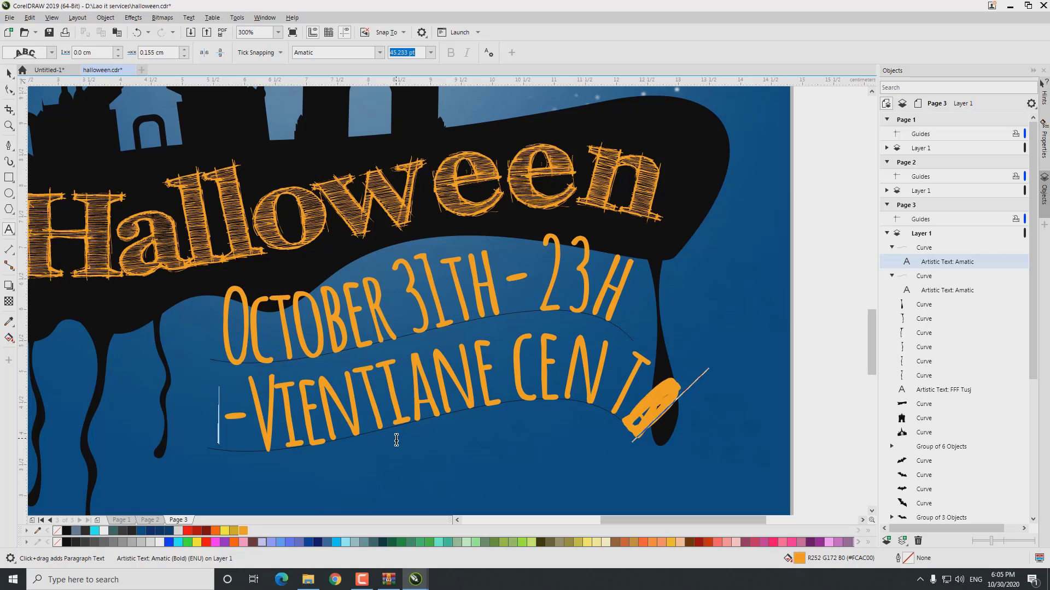
# Set the location text to 28 pt and complete it as "-Vientiane Center .Laos-"
pyautogui.write('28')
pyautogui.press('Return')
pyautogui.click(581, 390)
pyautogui.write('-')
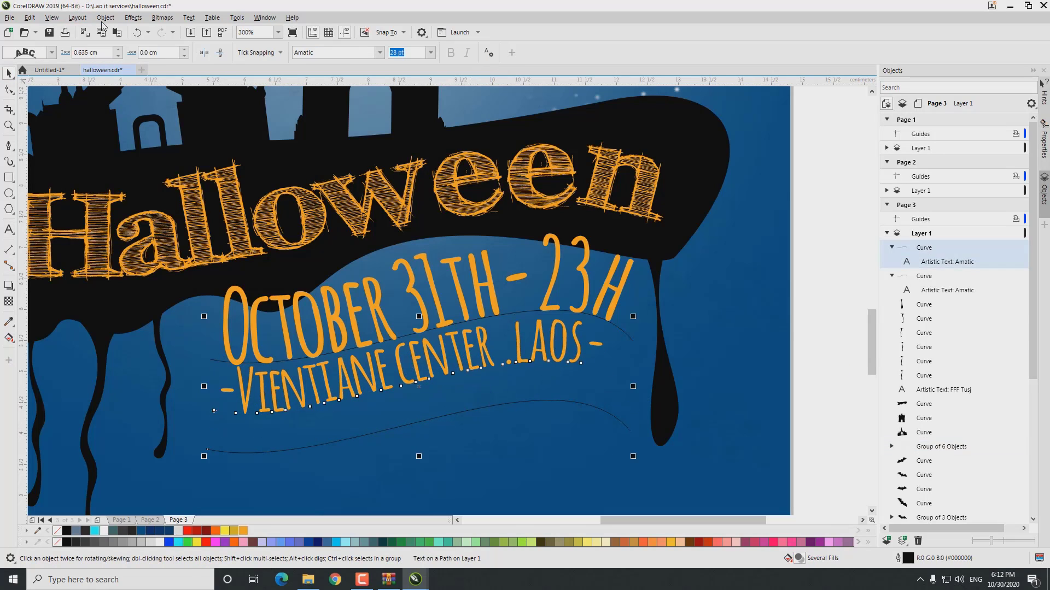
# Break the location and date texts apart from their paths and remove both guide curves
pyautogui.click(106, 17)
pyautogui.click(137, 271)
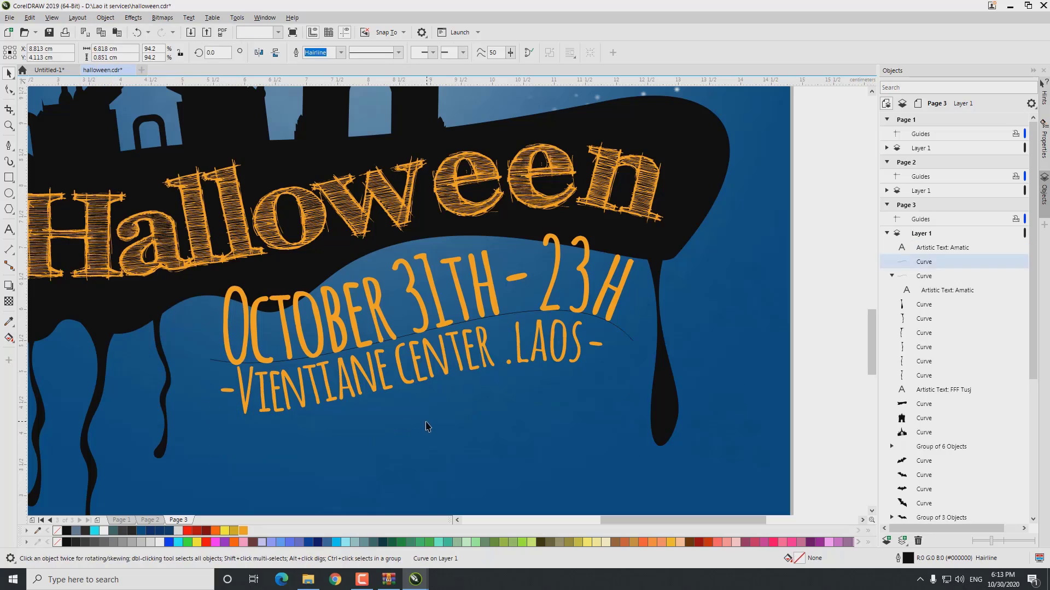
pyautogui.click(105, 17)
pyautogui.click(136, 270)
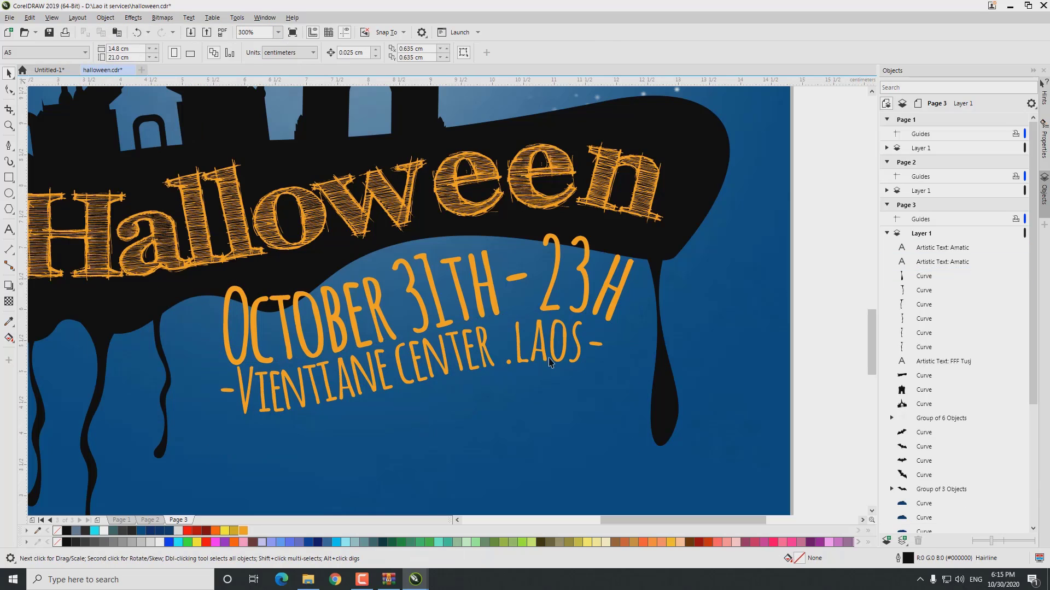
# Group the date text and the location text together
pyautogui.keyDown('shift'); pyautogui.click(448, 376); pyautogui.keyUp('shift')
pyautogui.rightClick(446, 372)
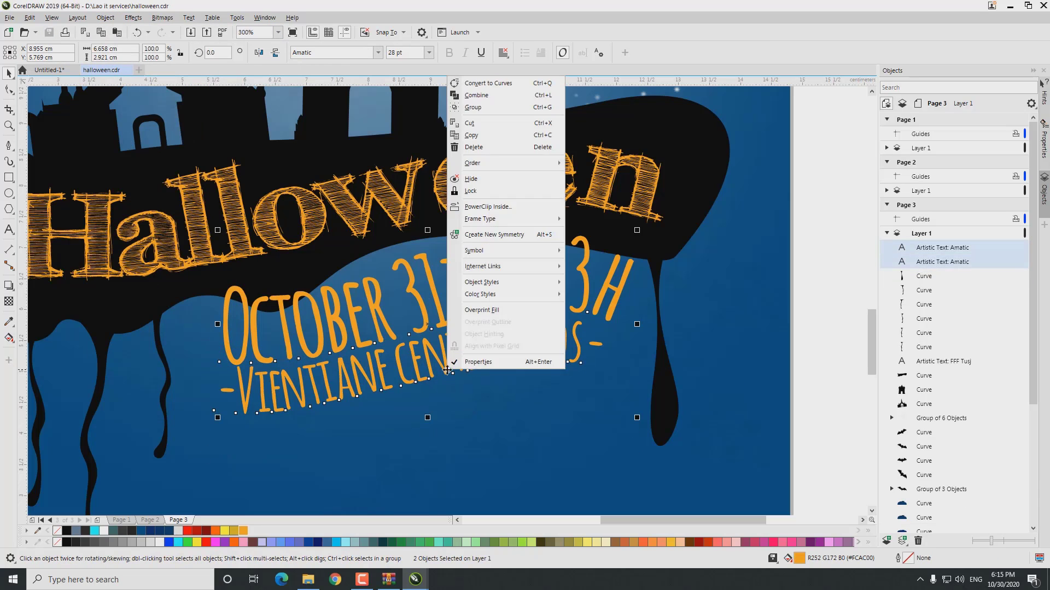
pyautogui.click(470, 108)
pyautogui.rightClick(549, 247)
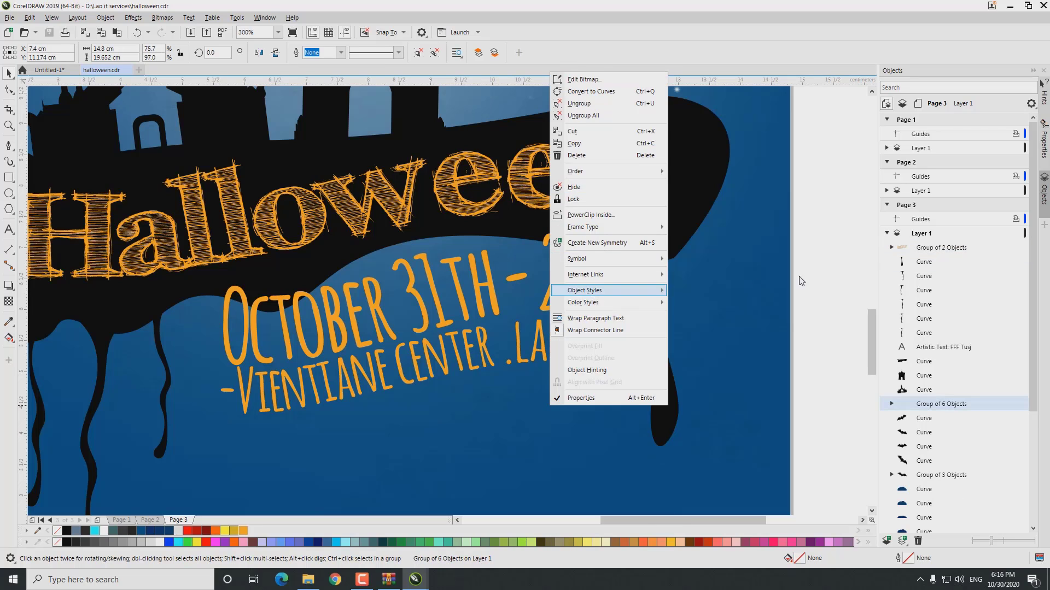
pyautogui.click(580, 291)
pyautogui.rightClick(820, 247)
pyautogui.click(913, 360)
# Give the text group's backing copy a black fill and a 24 pt black outline, and convert it to curves
pyautogui.click(1045, 145)
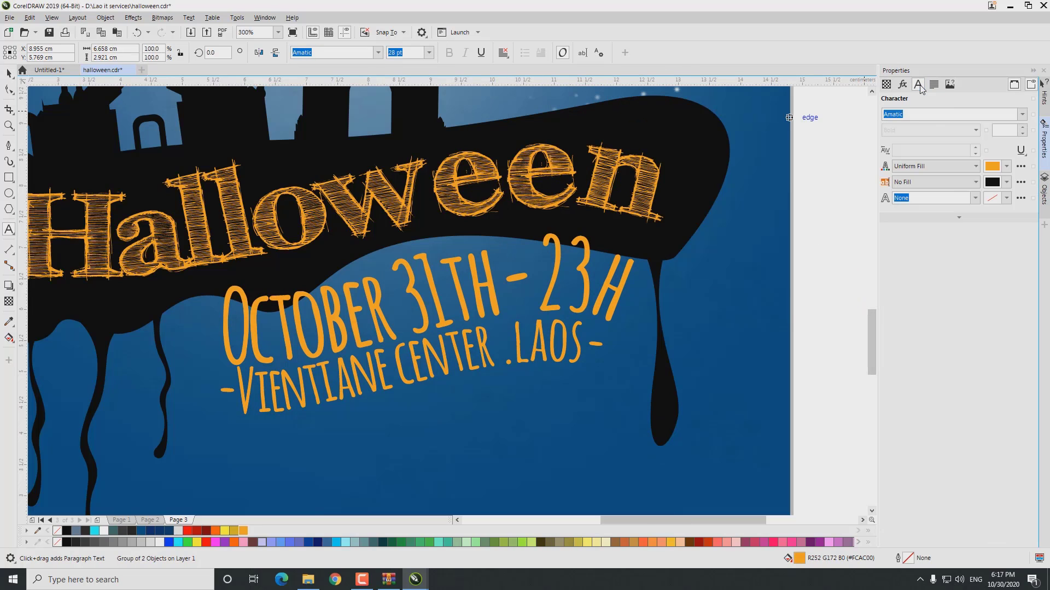
pyautogui.click(1007, 166)
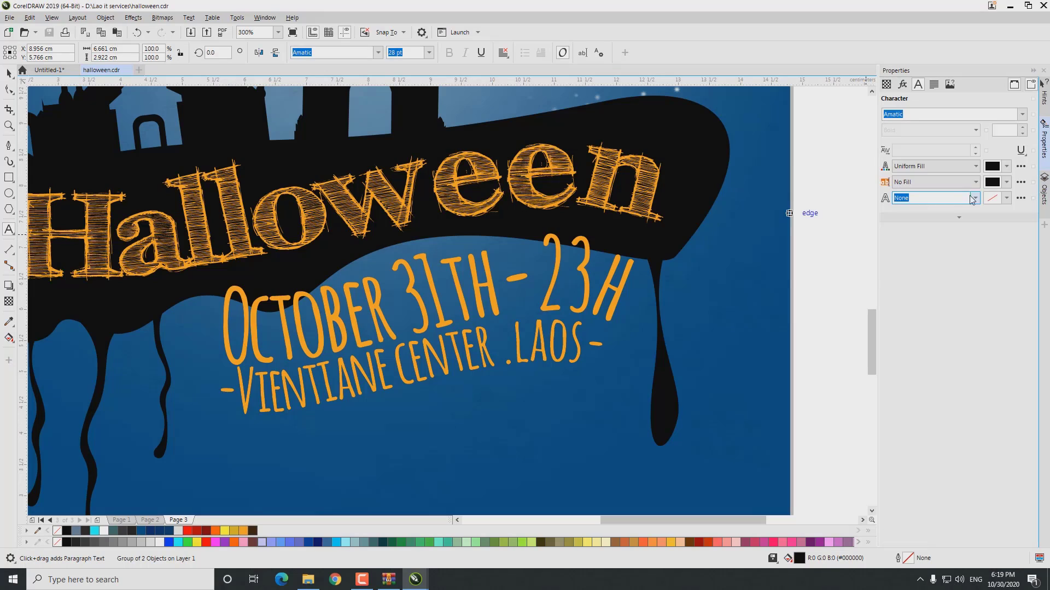
pyautogui.click(976, 198)
pyautogui.click(902, 316)
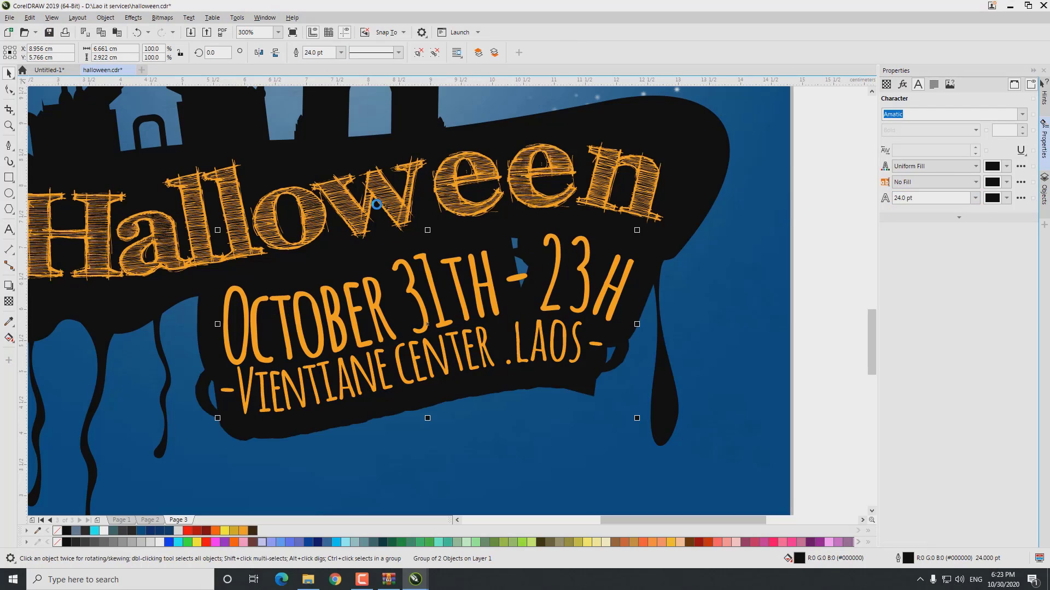
pyautogui.click(111, 19)
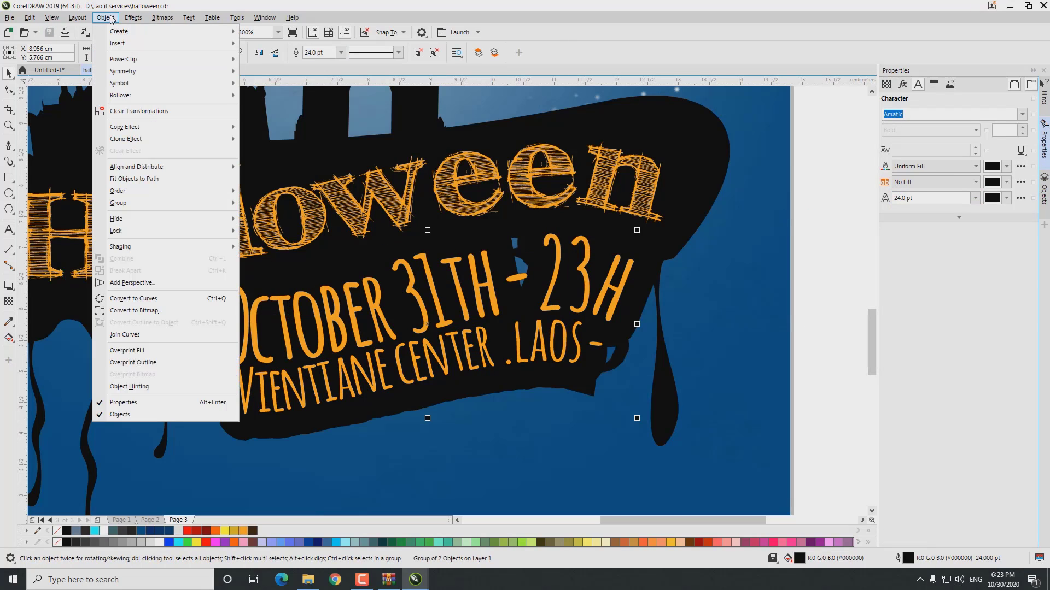
pyautogui.click(154, 299)
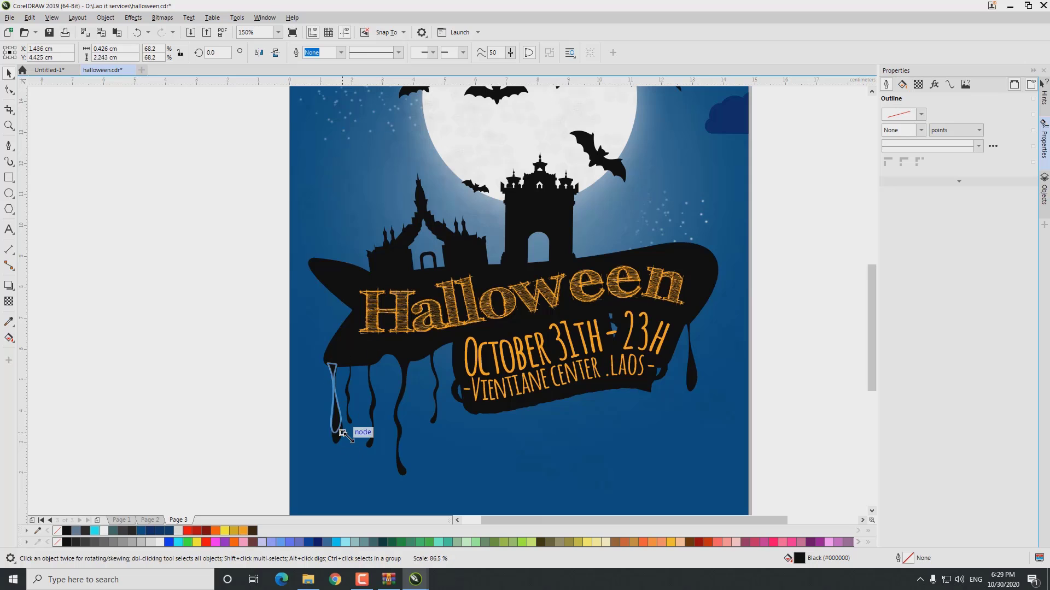
# Add nodes around the notch in the banner's left end and adjust its corner
pyautogui.press('F10')
pyautogui.scroll(4, 363, 289)
pyautogui.press('+')
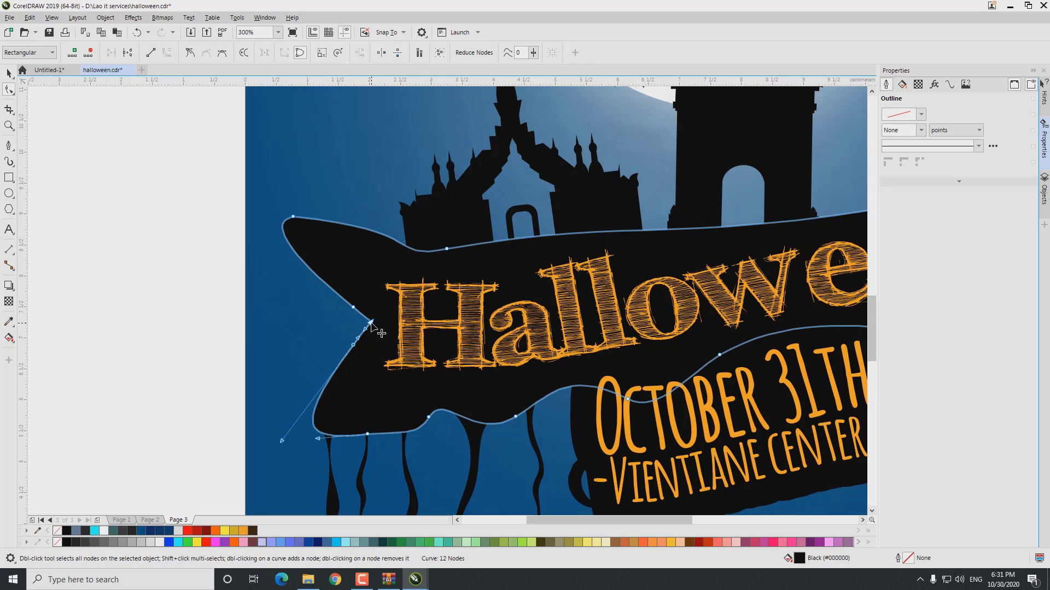
pyautogui.moveTo(375, 328); pyautogui.dragTo(375, 336)
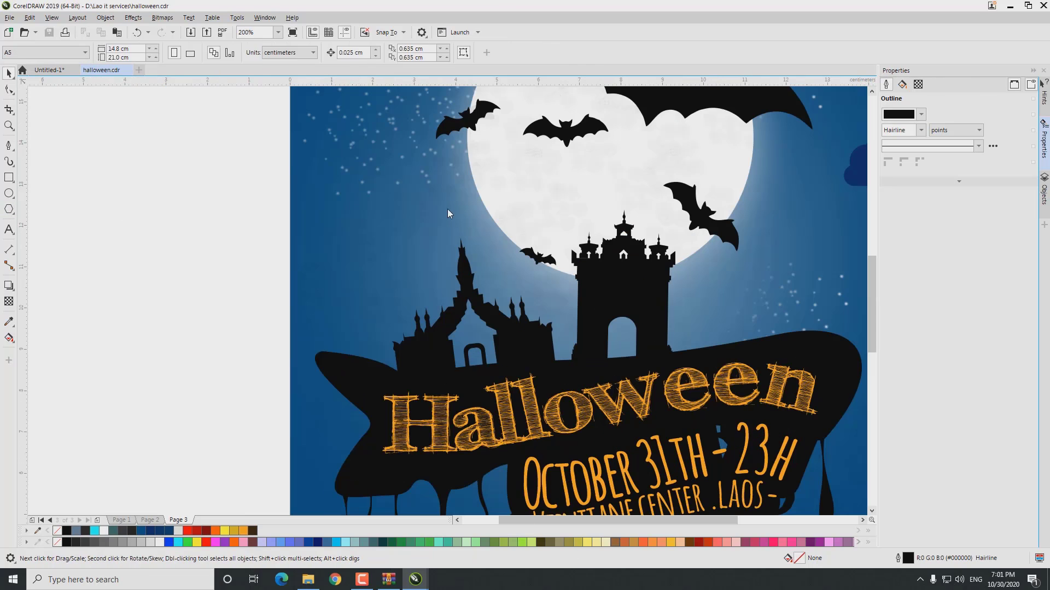
# Draw a three-sided polygon about 0.86 × 1.03 cm in the sky above the banner's left end
pyautogui.press('y')
pyautogui.moveTo(308, 230); pyautogui.dragTo(350, 279)
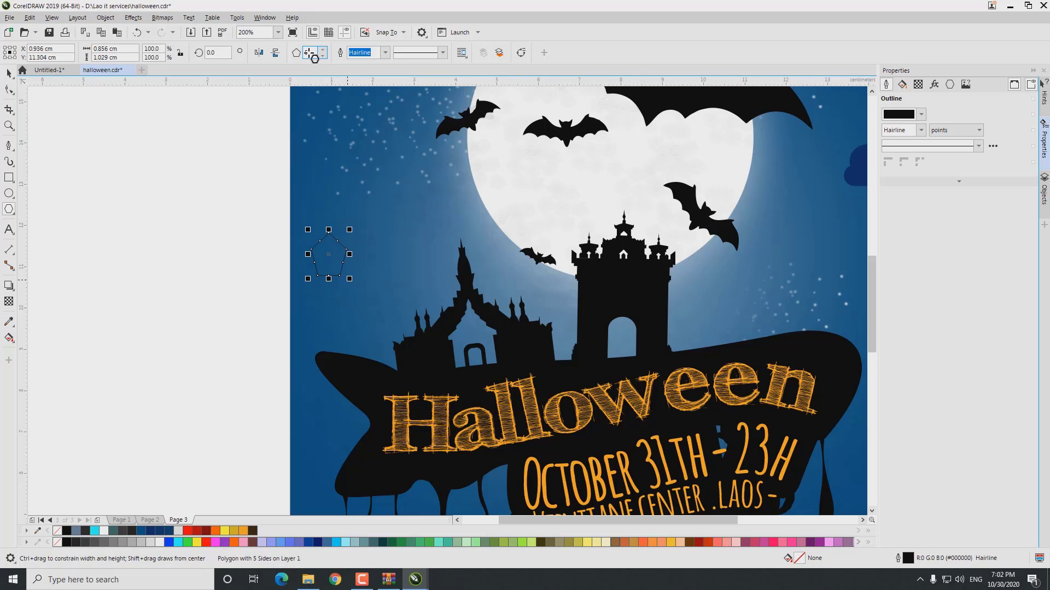
pyautogui.write('3')
pyautogui.press('Return')
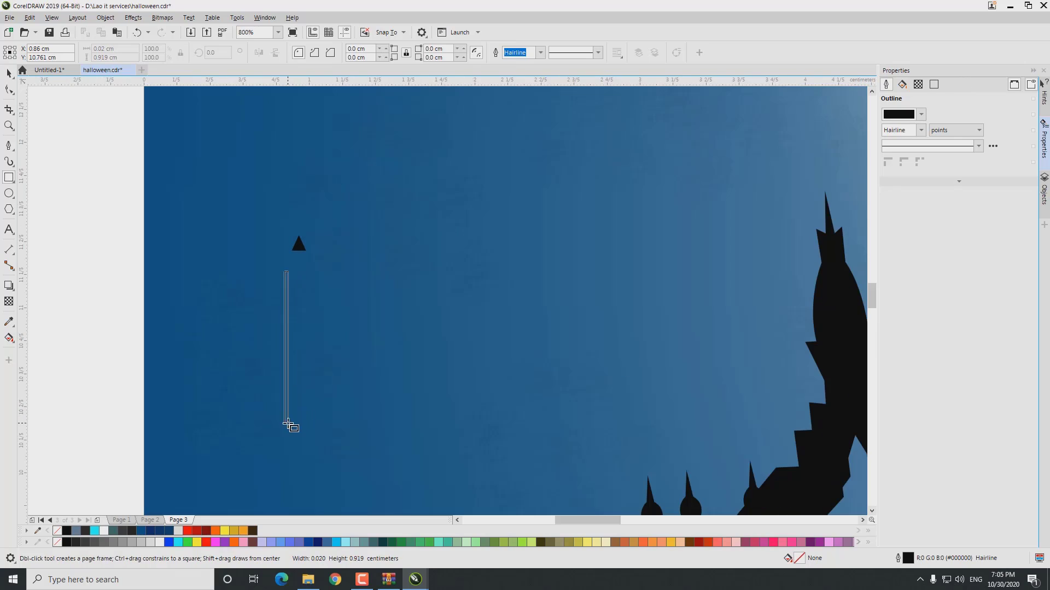
# Draw a thin vertical bar about 0.92 cm tall under the small black triangle, filled black with no outline
pyautogui.moveTo(289, 425); pyautogui.dragTo(294, 426)
pyautogui.click(67, 531)
pyautogui.rightClick(57, 531)
pyautogui.press('F10')
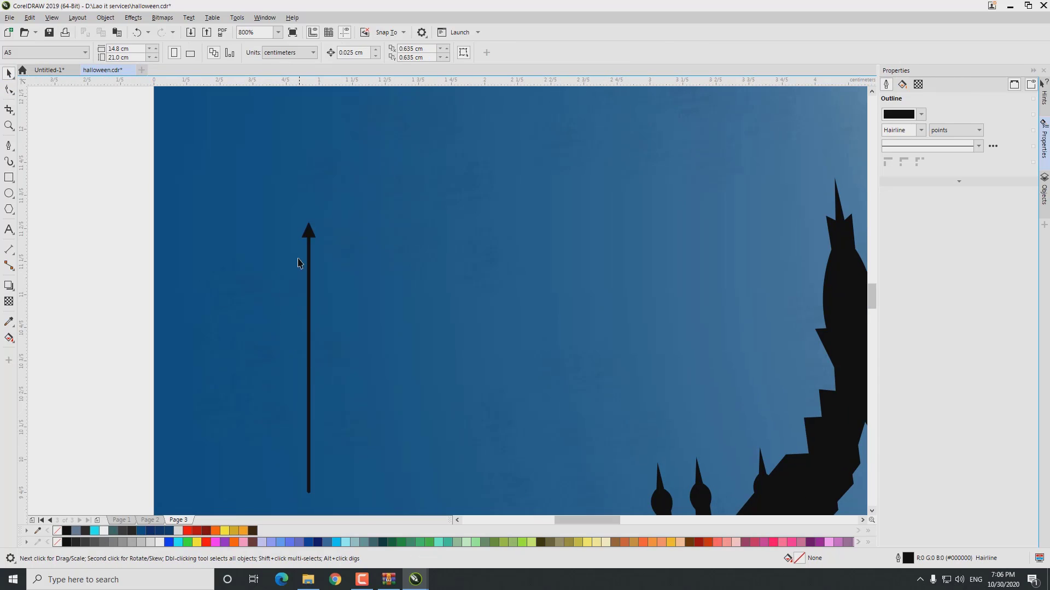
# Set the arrow-shaped spike upright on the banner's left end and place a shorter copy beside it
pyautogui.moveTo(155, 117); pyautogui.dragTo(388, 445)
pyautogui.scroll(-1, 287, 170)
pyautogui.moveTo(300, 172); pyautogui.dragTo(301, 314)
pyautogui.scroll(1, 281, 301)
pyautogui.click(302, 354)
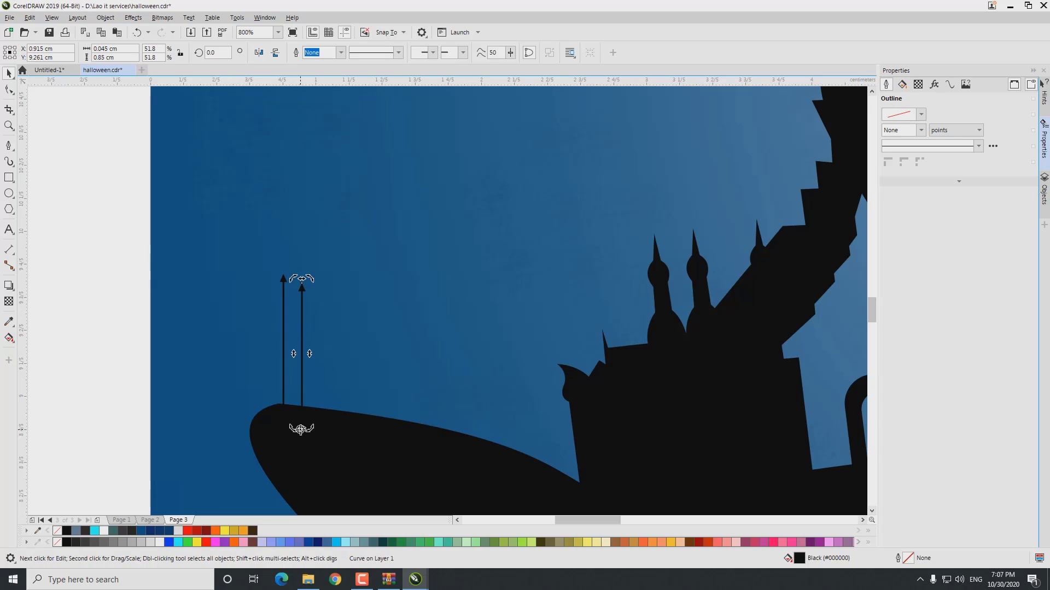
# Tilt the second spike slightly and add a third leaning spike next to it
pyautogui.moveTo(309, 279); pyautogui.dragTo(318, 315)
pyautogui.click(307, 363)
pyautogui.moveTo(304, 355); pyautogui.dragTo(338, 364)
pyautogui.click(347, 285)
pyautogui.moveTo(347, 286); pyautogui.dragTo(307, 302)
pyautogui.scroll(2, 295, 393)
pyautogui.click(339, 373)
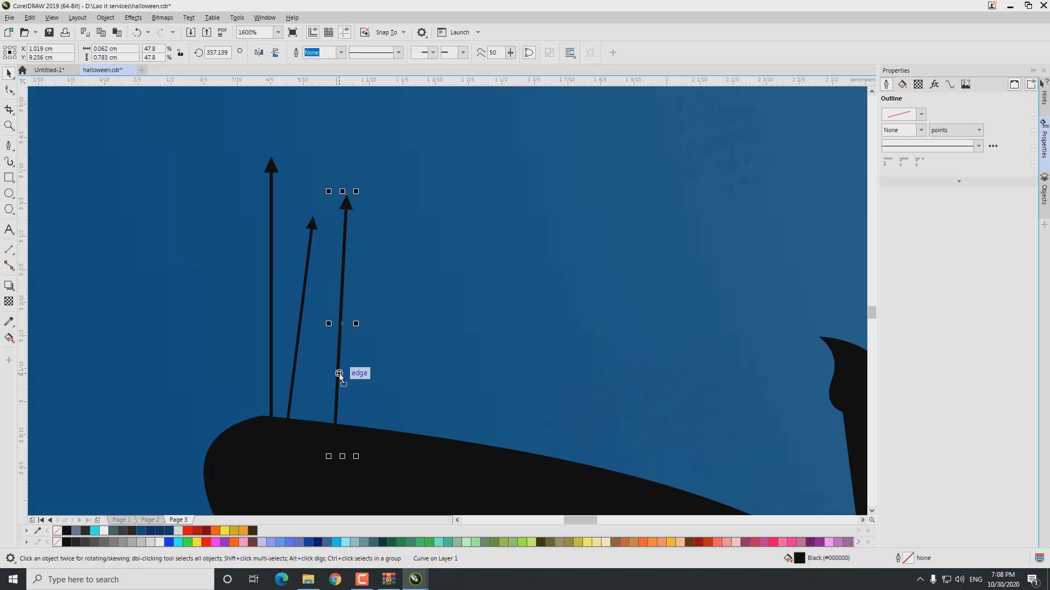
# Add more spike copies with varied heights and tilts along the banner's upper left edge, making a row of eight
pyautogui.hotkey('ctrl', 'z')
pyautogui.click(414, 332)
pyautogui.moveTo(339, 341); pyautogui.dragTo(578, 406)
pyautogui.click(372, 332)
pyautogui.click(411, 361)
pyautogui.click(363, 375)
pyautogui.scroll(-1, 184, 356)
pyautogui.moveTo(395, 284); pyautogui.dragTo(389, 315)
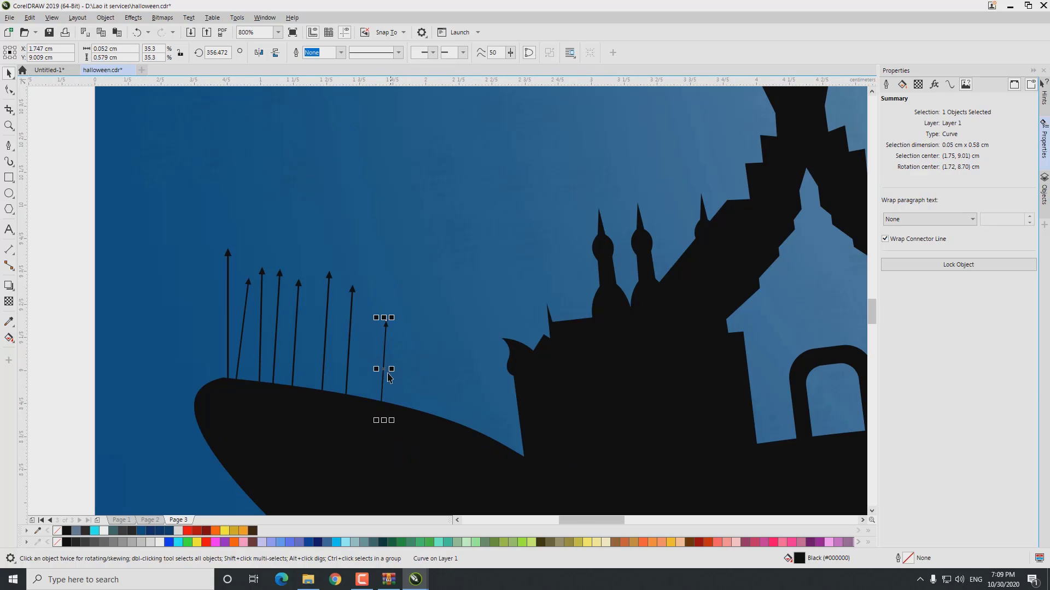
# Bring the outermost spikes closer to the row and adjust their size and tilt
pyautogui.moveTo(380, 377); pyautogui.dragTo(354, 351)
pyautogui.click(377, 353)
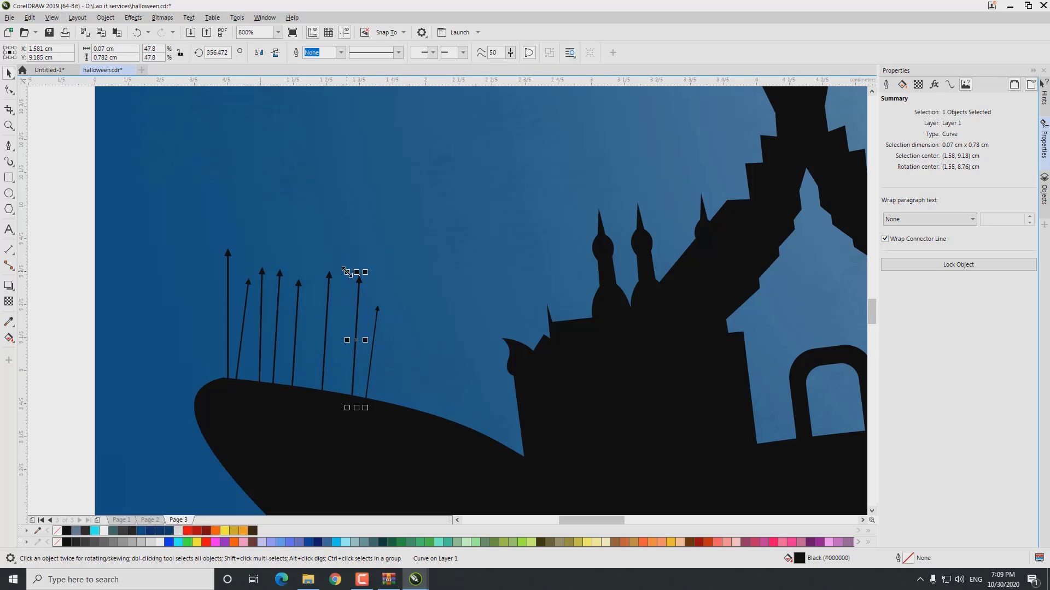
pyautogui.scroll(2, 357, 328)
pyautogui.moveTo(347, 271); pyautogui.dragTo(298, 209)
pyautogui.click(355, 349)
pyautogui.scroll(-1, 367, 262)
pyautogui.click(366, 298)
pyautogui.keyDown('ctrl'); pyautogui.click(353, 337); pyautogui.keyUp('ctrl')
pyautogui.keyDown('ctrl'); pyautogui.click(300, 352); pyautogui.keyUp('ctrl')
# Adjust the lean and spacing of the middle spikes in the fence row
pyautogui.moveTo(301, 263); pyautogui.dragTo(286, 248)
pyautogui.click(233, 375)
pyautogui.keyDown('ctrl'); pyautogui.click(232, 374); pyautogui.keyUp('ctrl')
pyautogui.moveTo(233, 375); pyautogui.dragTo(214, 374)
pyautogui.click(214, 372)
pyautogui.moveTo(235, 191); pyautogui.dragTo(255, 193)
pyautogui.moveTo(282, 338); pyautogui.dragTo(270, 338)
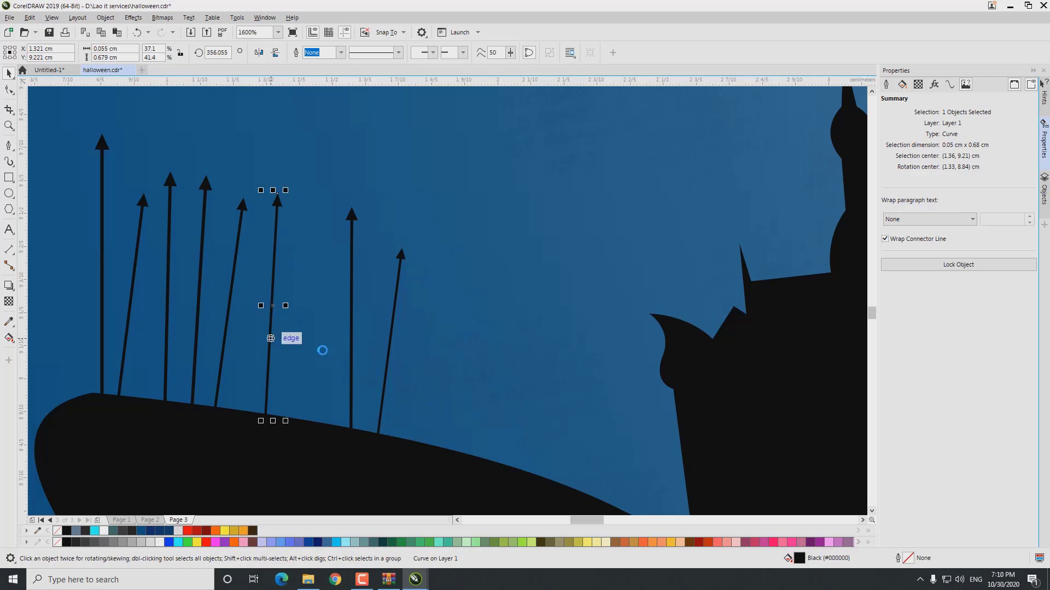
# Move the last two spikes left to close the gap in the fence row
pyautogui.moveTo(351, 344); pyautogui.dragTo(315, 345)
pyautogui.moveTo(385, 382); pyautogui.dragTo(345, 382)
pyautogui.click(388, 341)
pyautogui.scroll(-1, 388, 342)
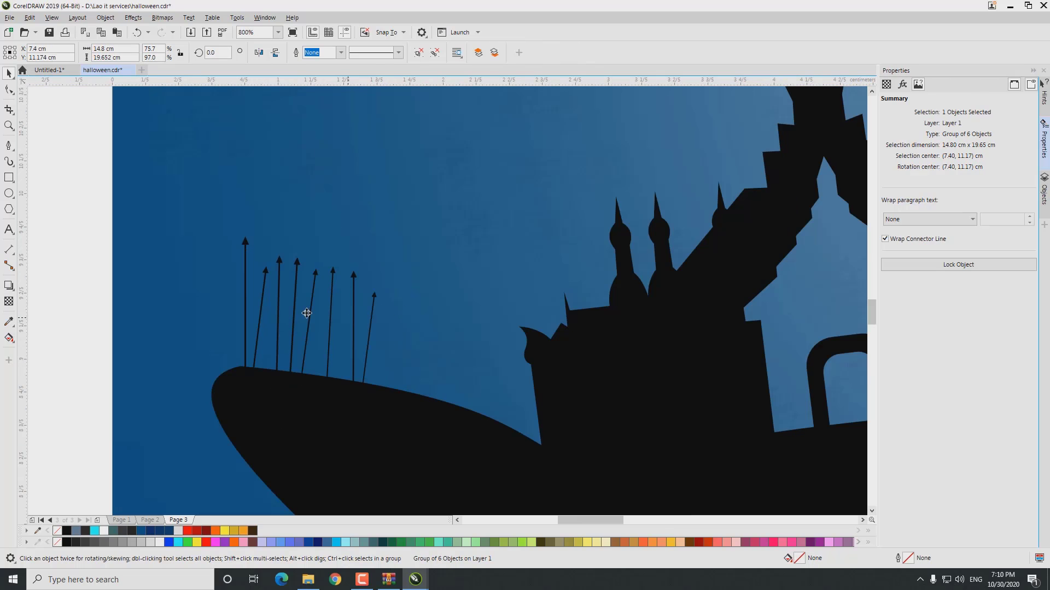
# Draw a thin horizontal bar about 1.70 cm long above the spikes and fill it black
pyautogui.press('F6')
pyautogui.moveTo(215, 191); pyautogui.dragTo(498, 192)
pyautogui.press('F10')
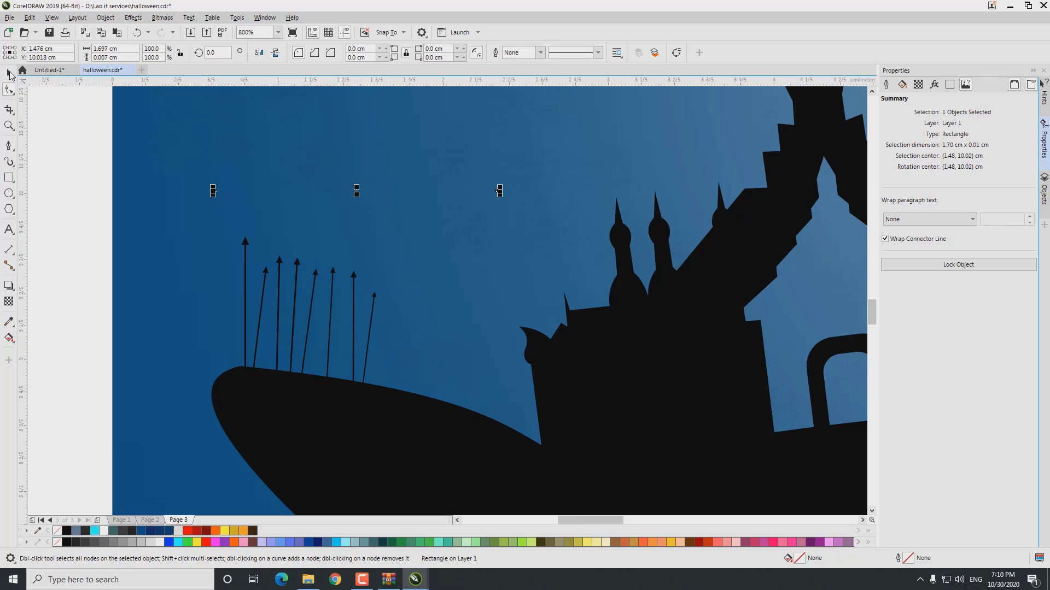
pyautogui.click(10, 74)
pyautogui.moveTo(356, 187); pyautogui.dragTo(356, 181)
pyautogui.click(66, 530)
pyautogui.scroll(2, 356, 185)
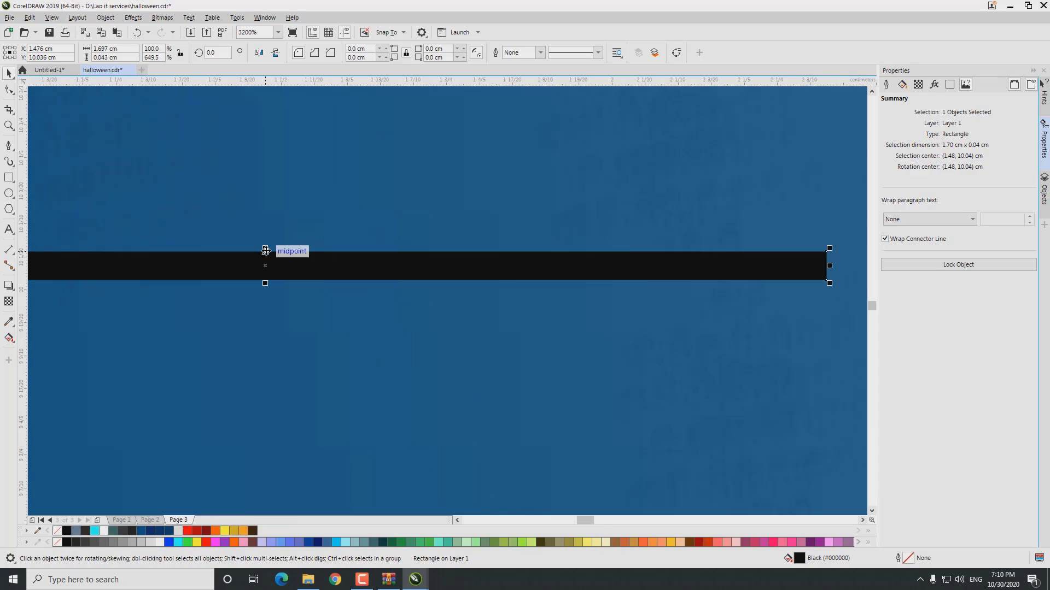
# Round the bar's ends and thin it to about 0.005 cm
pyautogui.moveTo(265, 250); pyautogui.dragTo(265, 266)
pyautogui.scroll(-1, 265, 265)
pyautogui.scroll(2, 258, 270)
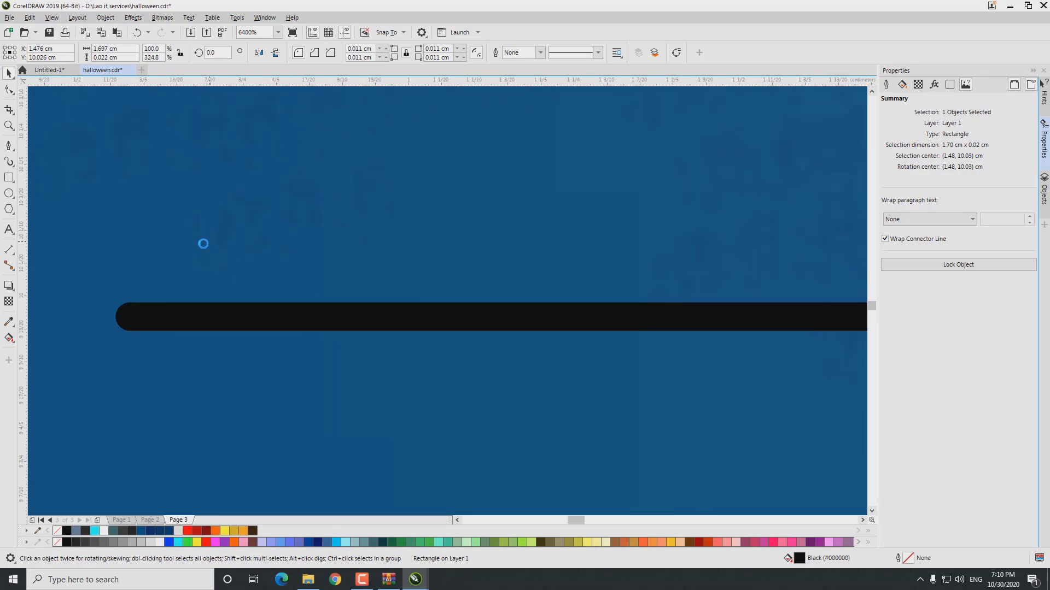
pyautogui.scroll(1, 681, 302)
pyautogui.moveTo(424, 328); pyautogui.dragTo(434, 335)
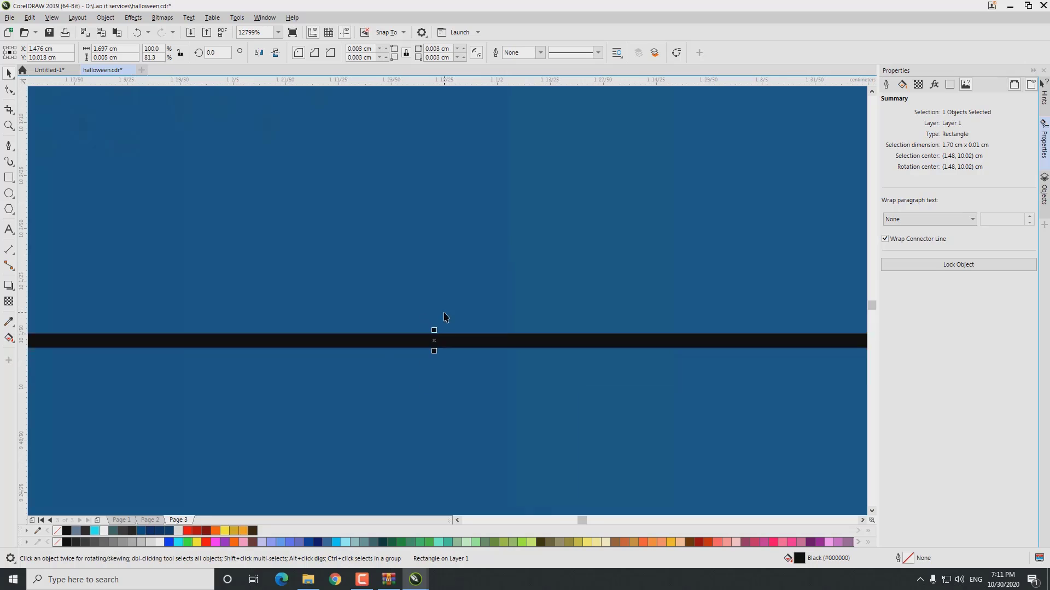
# Move the bar across the spikes and tilt it to follow the banner's slope as a fence rail
pyautogui.scroll(-4, 444, 317)
pyautogui.moveTo(574, 283); pyautogui.dragTo(518, 283)
pyautogui.moveTo(432, 290); pyautogui.dragTo(451, 392)
pyautogui.moveTo(539, 390); pyautogui.dragTo(448, 412)
pyautogui.click(422, 390)
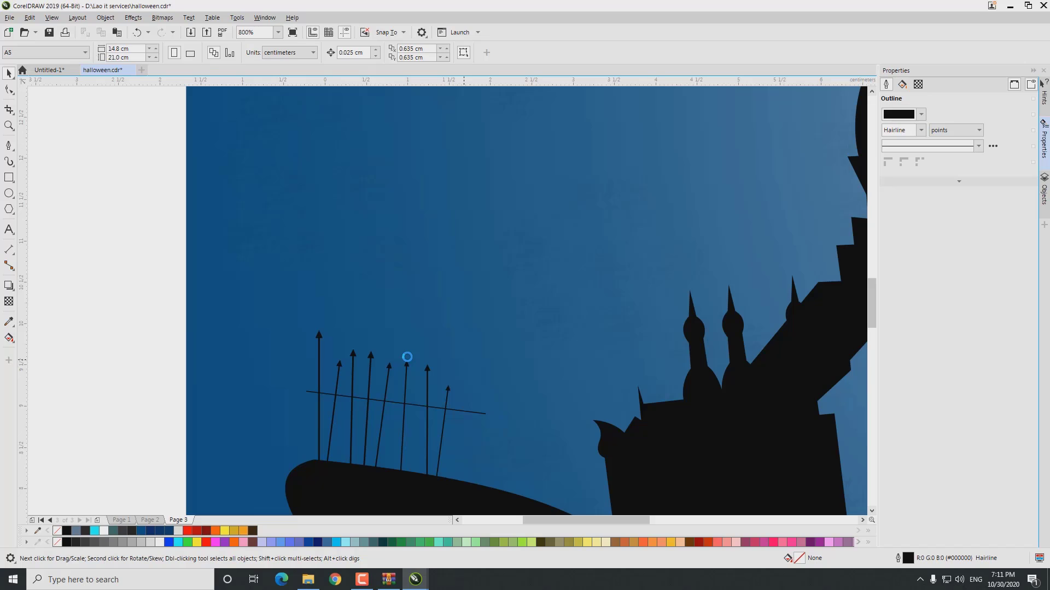
# Shorten the fence rail to just past the last spike and group it with the eight spikes
pyautogui.scroll(-1, 399, 351)
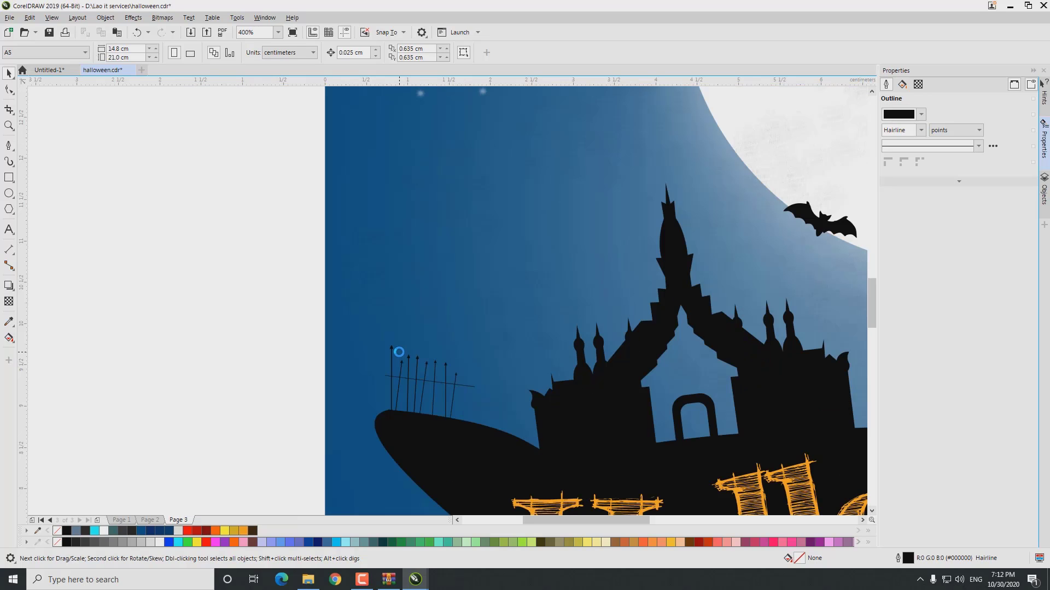
pyautogui.click(468, 387)
pyautogui.click(257, 293)
pyautogui.click(424, 385)
pyautogui.press('Escape')
pyautogui.click(423, 385)
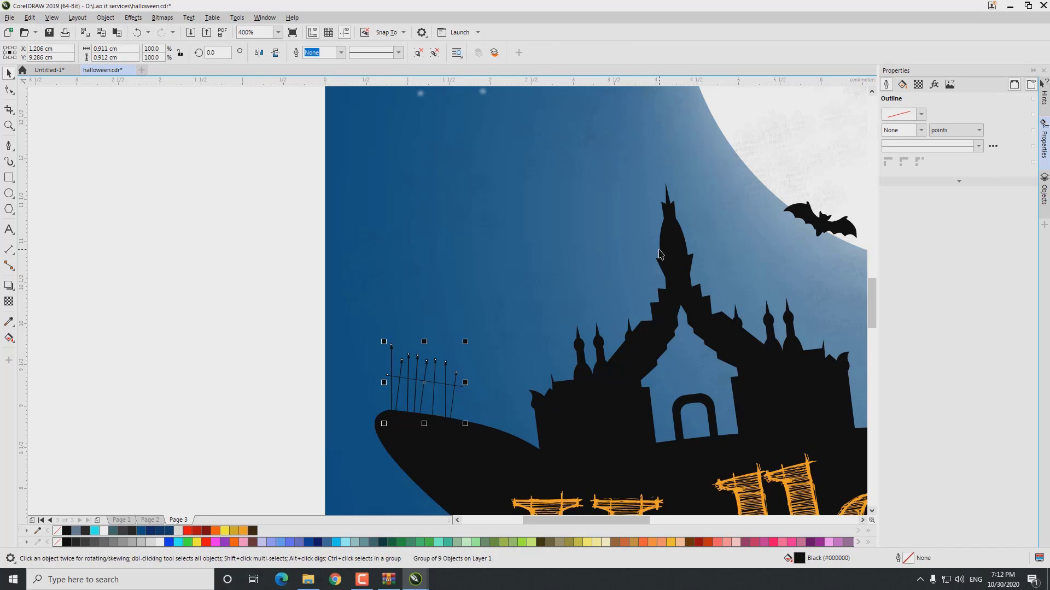
pyautogui.press('Escape')
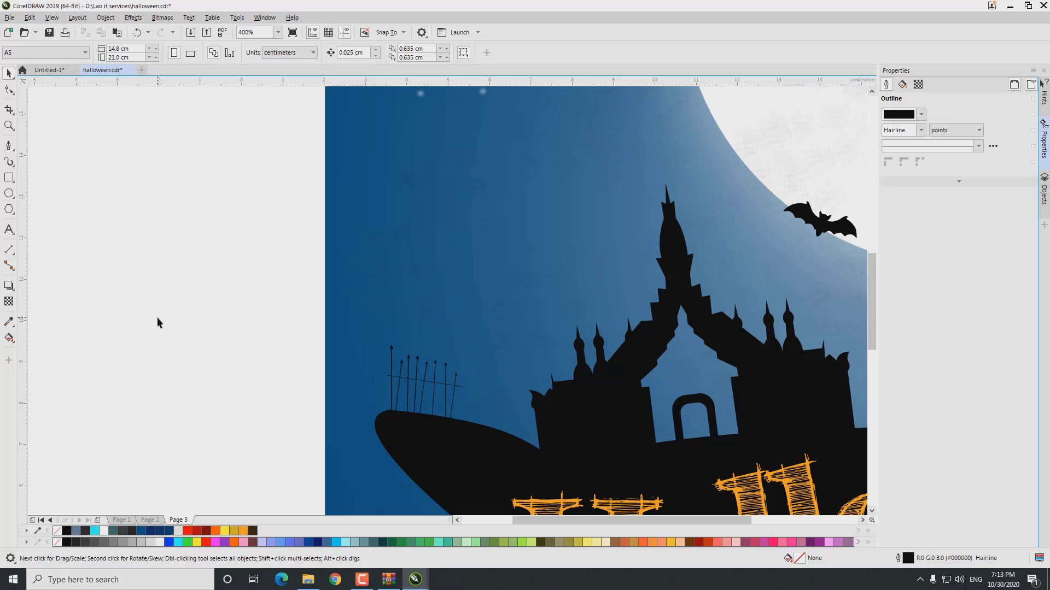
# Place a horizontally mirrored copy of the fence on the banner's right end, enlarged to about 1.38 × 1.38 cm
pyautogui.hotkey('ctrl', 'z')
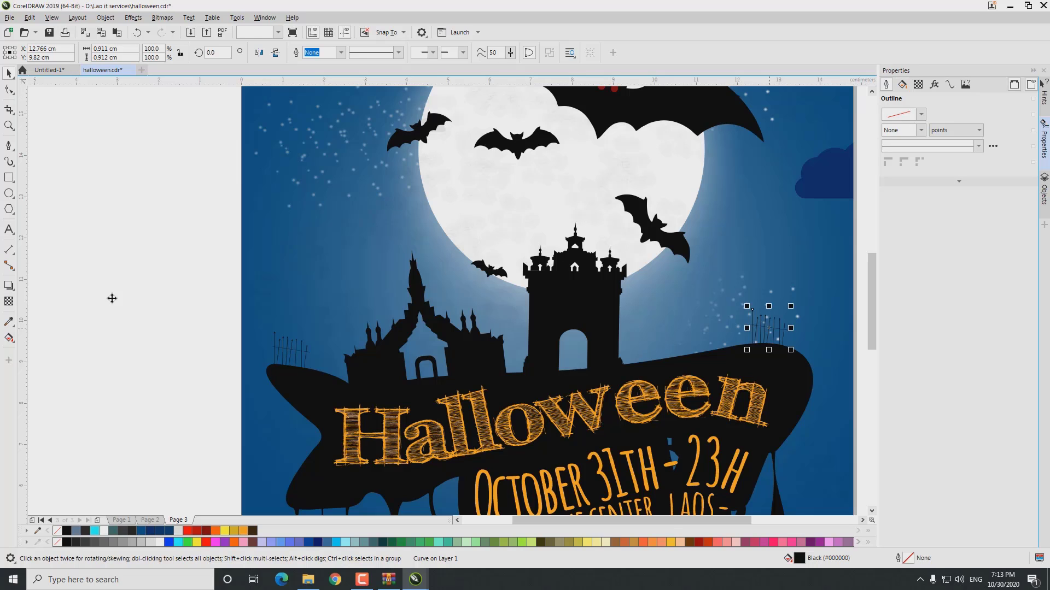
pyautogui.click(112, 298)
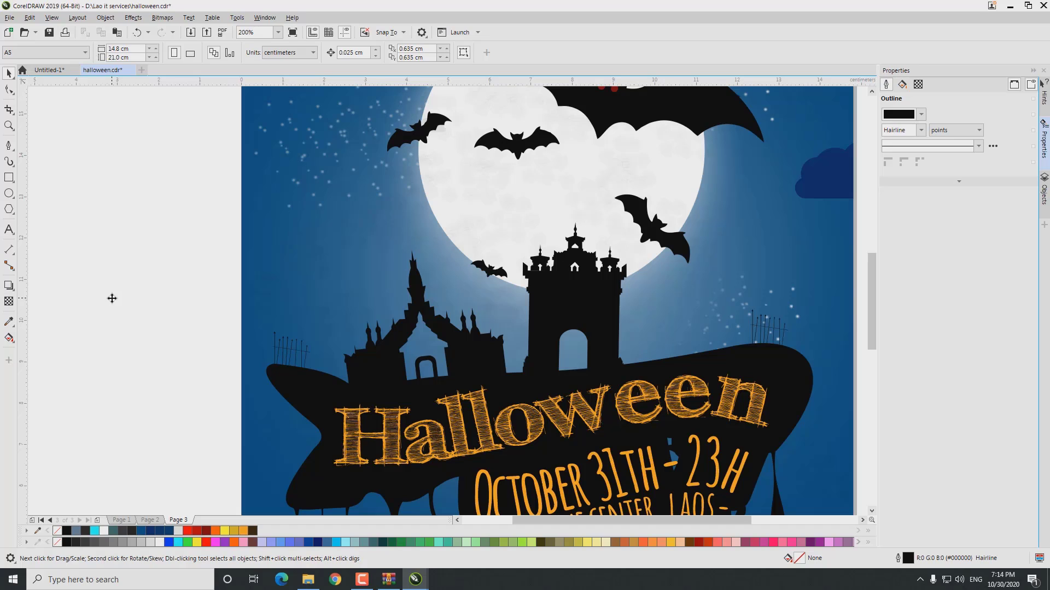
pyautogui.click(767, 328)
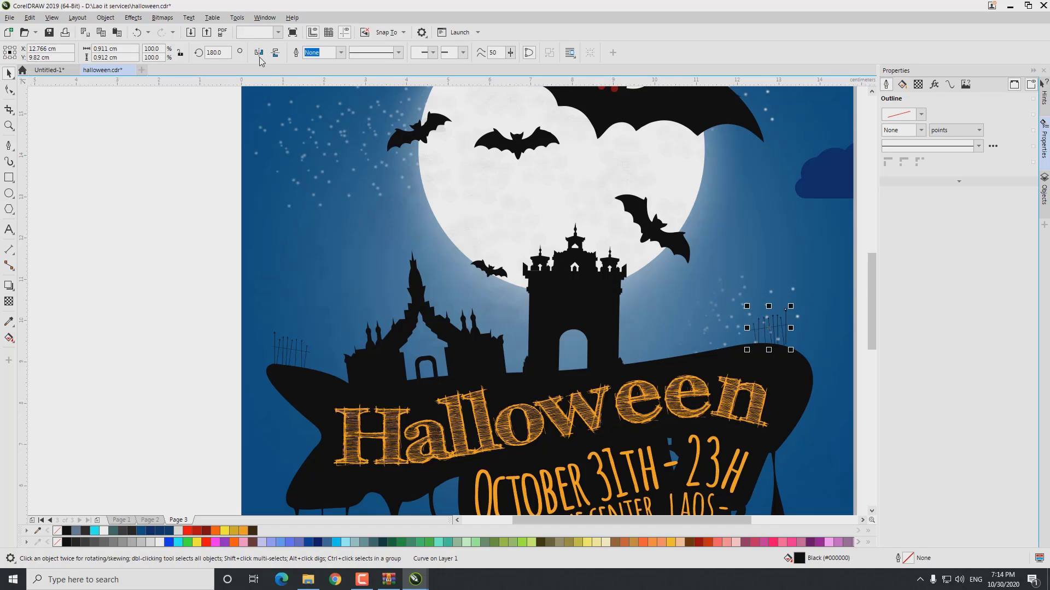
pyautogui.moveTo(748, 309); pyautogui.dragTo(640, 286)
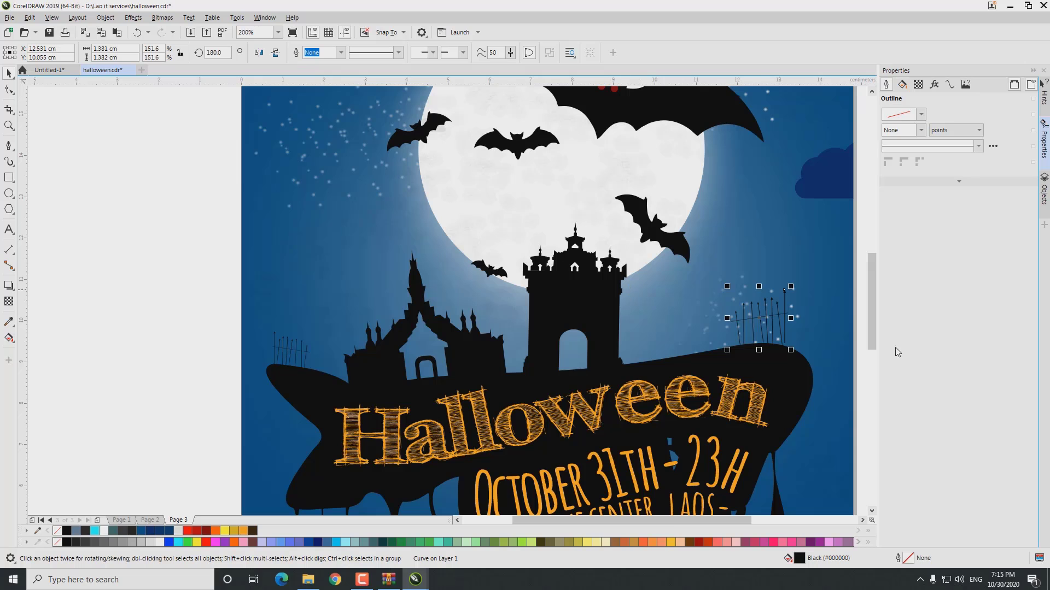
pyautogui.click(127, 316)
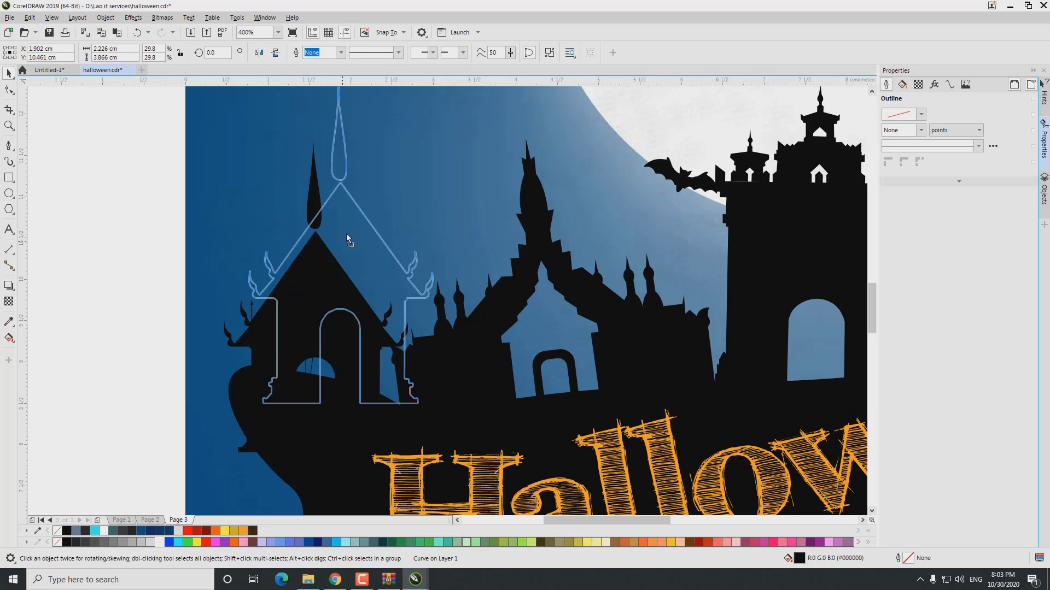
# Shrink the small temple silhouette and tilt it on the banner beside the left fence
pyautogui.moveTo(346, 234); pyautogui.dragTo(298, 393)
pyautogui.moveTo(867, 281); pyautogui.dragTo(868, 306)
pyautogui.moveTo(260, 256); pyautogui.dragTo(313, 317)
pyautogui.click(350, 268)
pyautogui.moveTo(392, 194); pyautogui.dragTo(375, 217)
pyautogui.click(156, 274)
# Fine-tune the position and tilt of the small temple between the fence and the larger temple
pyautogui.click(342, 275)
pyautogui.click(154, 301)
pyautogui.scroll(1, 355, 277)
pyautogui.click(359, 319)
pyautogui.moveTo(359, 319); pyautogui.dragTo(375, 313)
pyautogui.moveTo(413, 158); pyautogui.dragTo(421, 159)
pyautogui.click(386, 278)
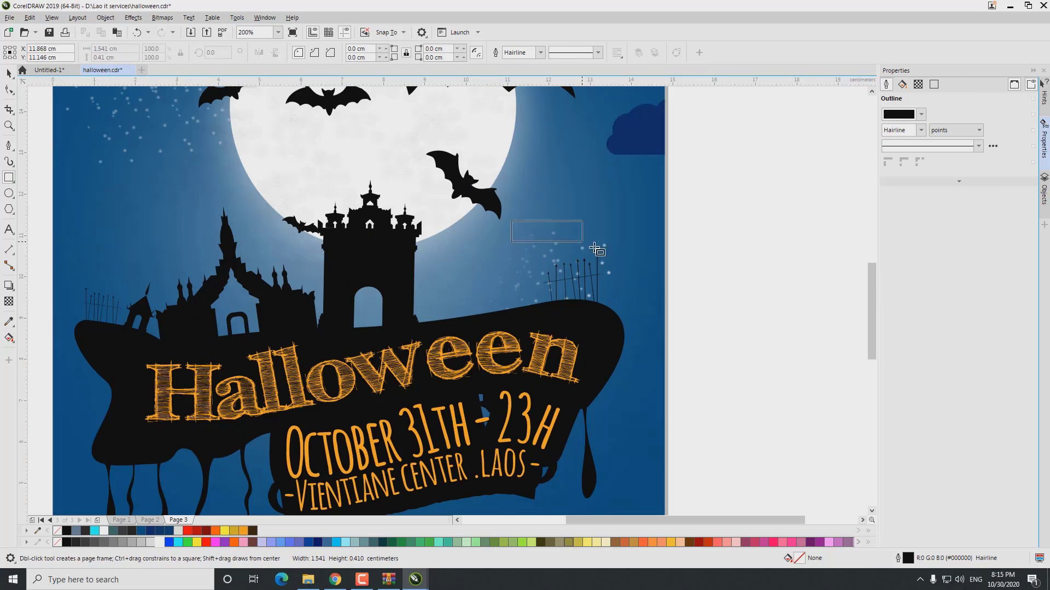
# Draw a black, fully rounded rectangle about 1.83 × 0.73 cm and set it skewed and rotated as a mound beside the gate
pyautogui.moveTo(508, 218); pyautogui.dragTo(590, 254)
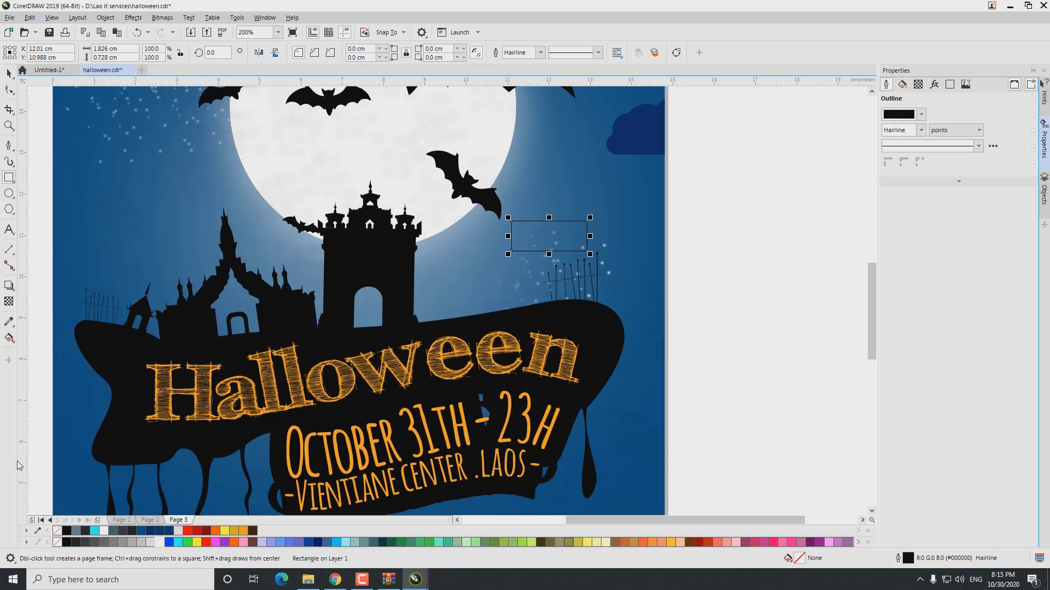
pyautogui.rightClick(57, 533)
pyautogui.click(66, 530)
pyautogui.click(549, 235)
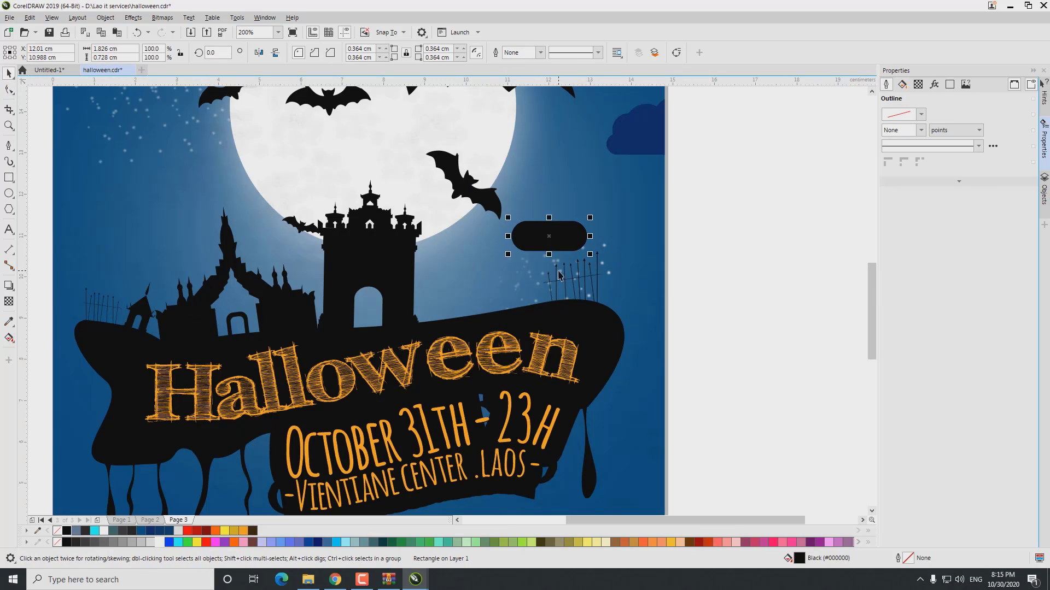
pyautogui.moveTo(549, 218); pyautogui.dragTo(481, 306)
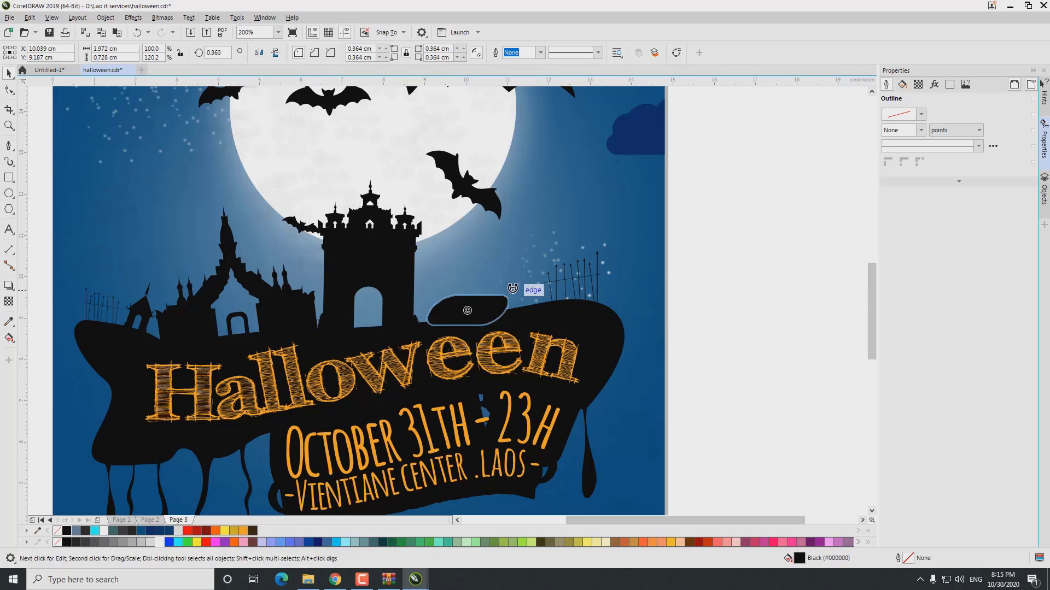
pyautogui.click(693, 314)
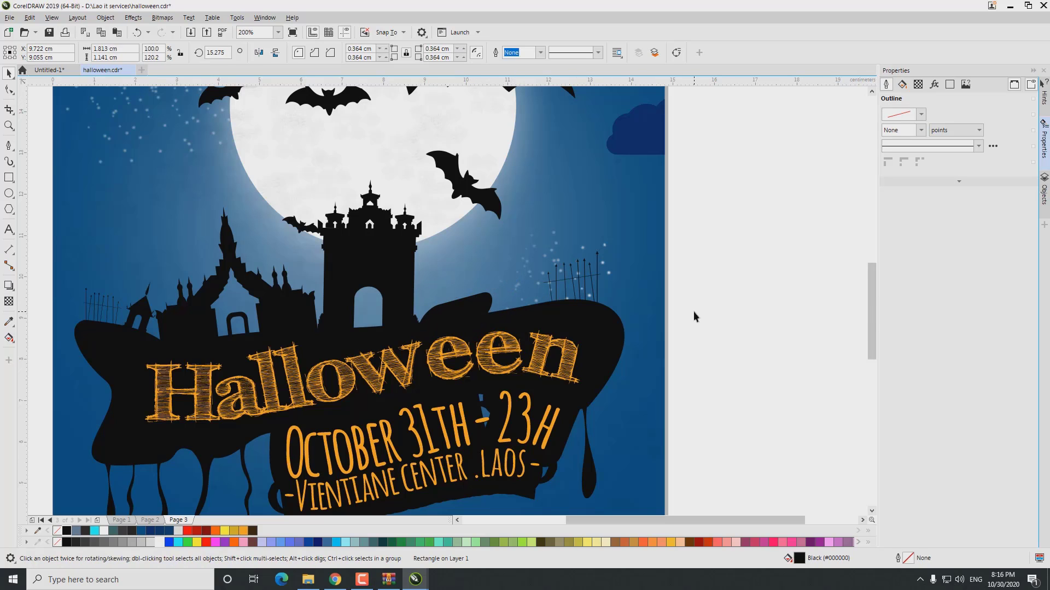
# Draw a black round-ended post about 0.06 × 1.25 cm on the mound and cross it with a bar about 0.95 cm wide
pyautogui.scroll(2, 449, 332)
pyautogui.press('F6')
pyautogui.moveTo(486, 175); pyautogui.dragTo(494, 279)
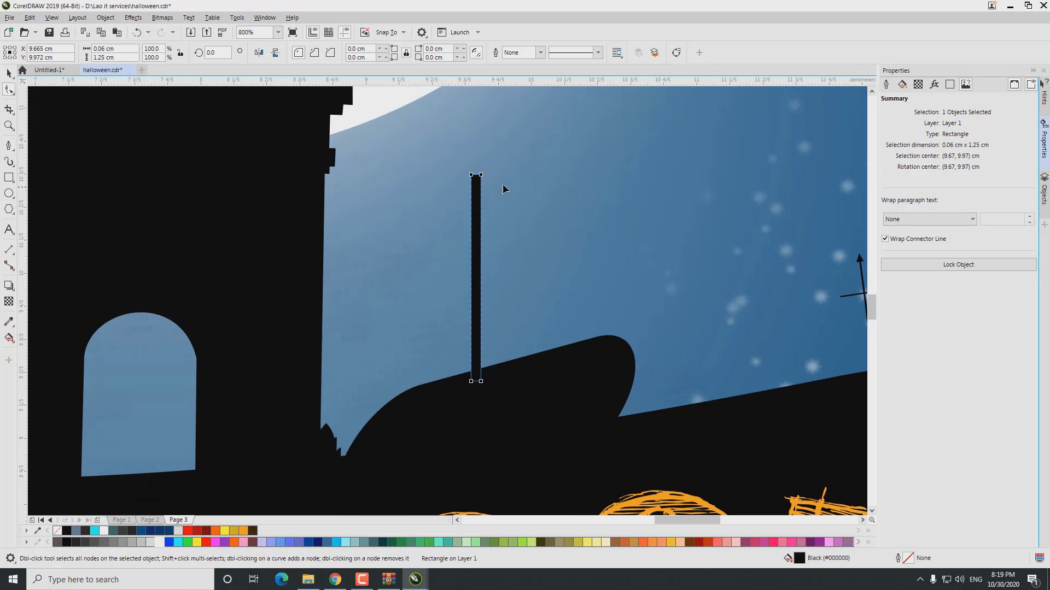
pyautogui.click(8, 74)
pyautogui.click(477, 278)
pyautogui.moveTo(476, 175); pyautogui.dragTo(502, 213)
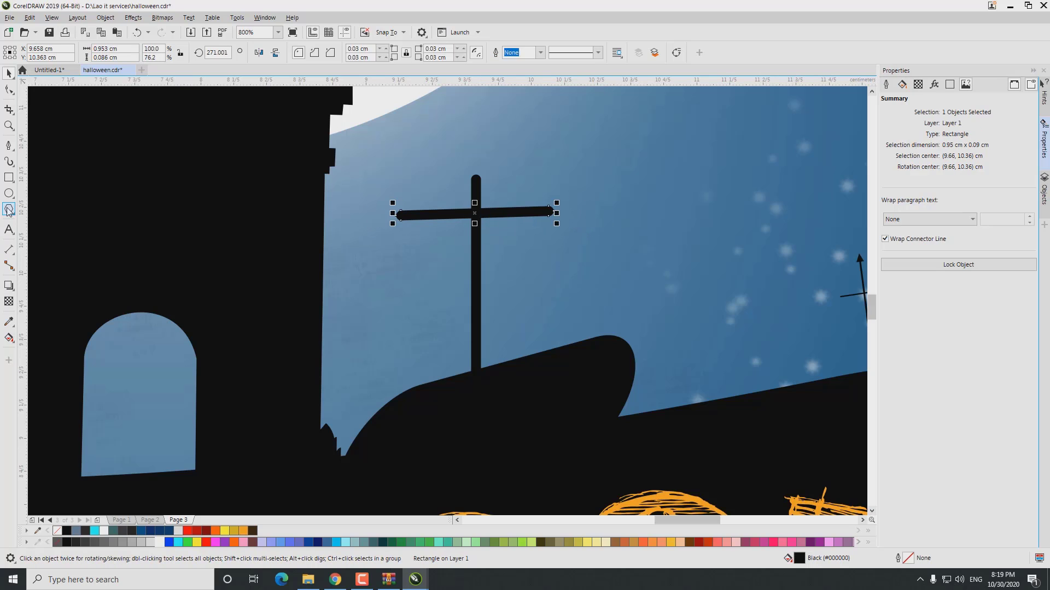
# Draw a triangle about 0.27 × 0.32 cm with inward-curved sides, filled black with no outline
pyautogui.click(9, 210)
pyautogui.moveTo(576, 173); pyautogui.dragTo(628, 241)
pyautogui.click(316, 56)
pyautogui.click(316, 56)
pyautogui.click(8, 89)
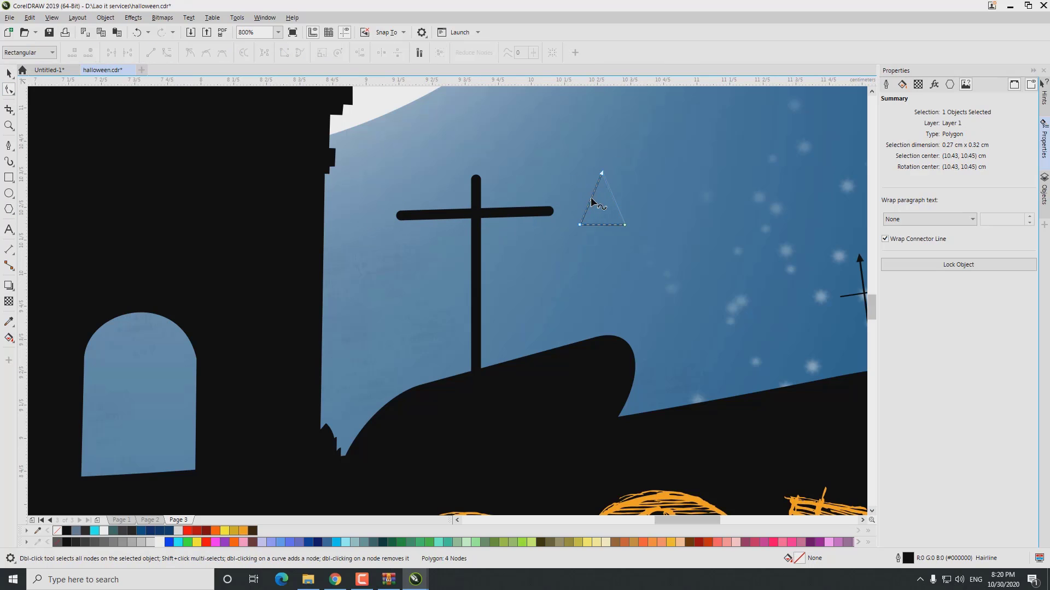
pyautogui.scroll(2, 594, 193)
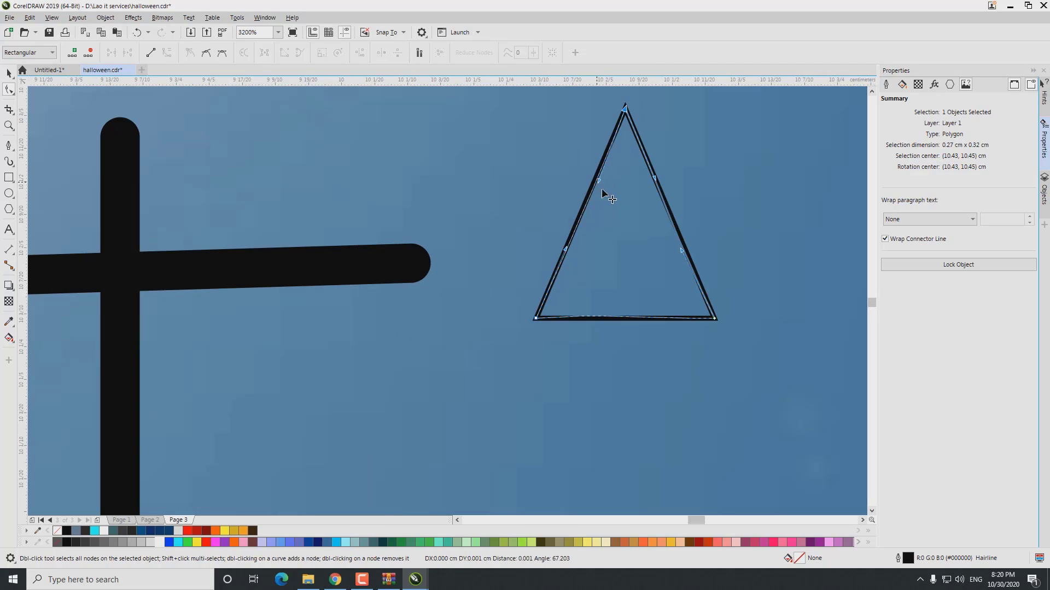
pyautogui.moveTo(602, 188); pyautogui.dragTo(574, 254)
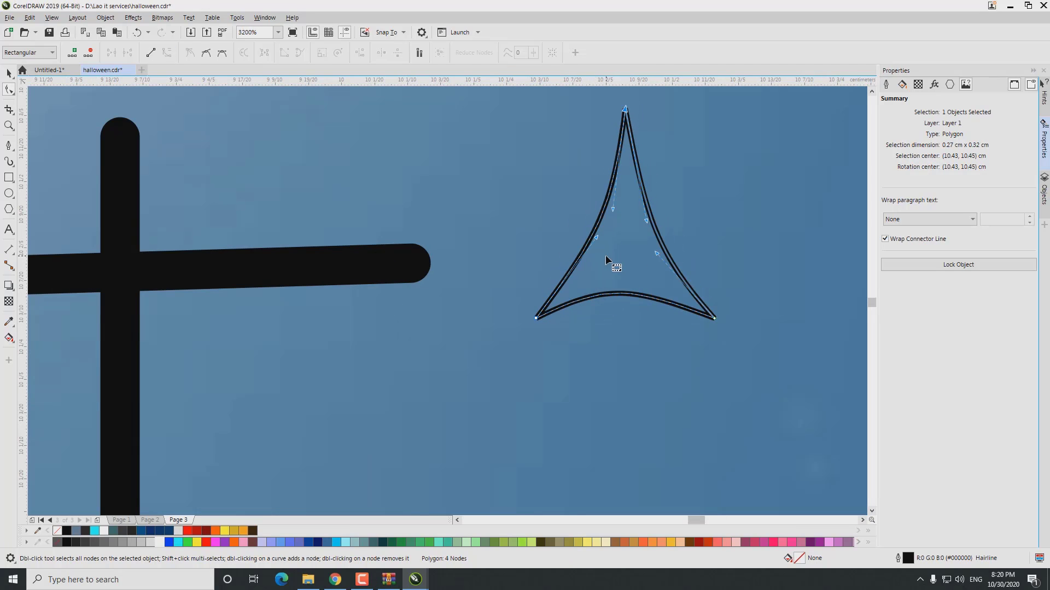
pyautogui.press('space')
pyautogui.click(66, 542)
pyautogui.rightClick(57, 541)
# Place copies of the arrowhead on the cross's top, left and right ends, and group the pieces
pyautogui.scroll(-1, 653, 279)
pyautogui.moveTo(653, 279); pyautogui.dragTo(398, 206)
pyautogui.hotkey('ctrl', 'd')
pyautogui.moveTo(580, 207); pyautogui.dragTo(219, 280)
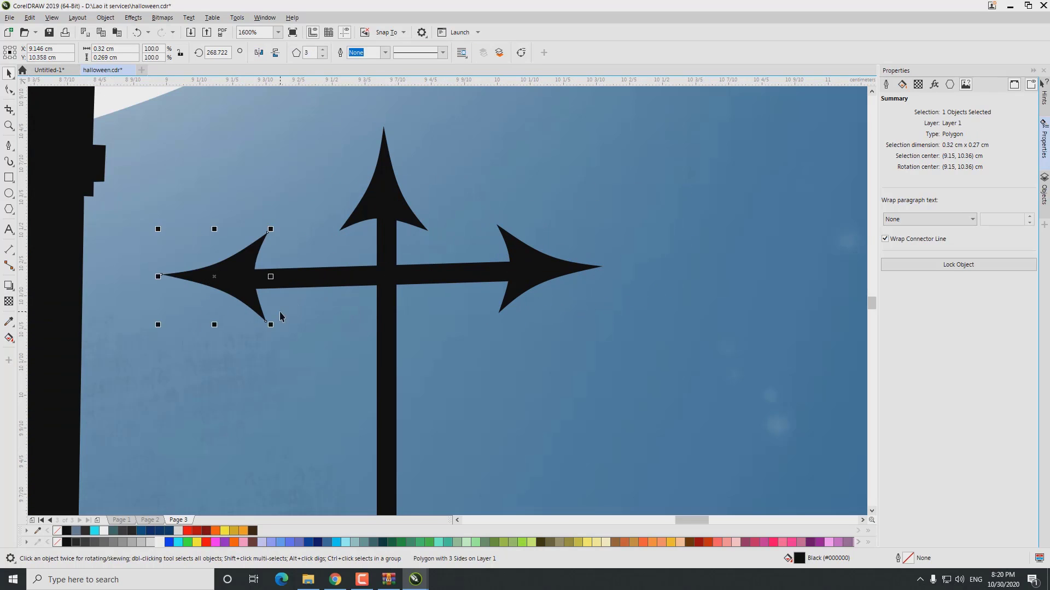
pyautogui.moveTo(386, 186); pyautogui.dragTo(386, 175)
pyautogui.hotkey('ctrl', 'g')
# Draw a circle about 0.23 cm in diameter centred on the crossing of the two bars
pyautogui.moveTo(343, 231); pyautogui.dragTo(447, 334)
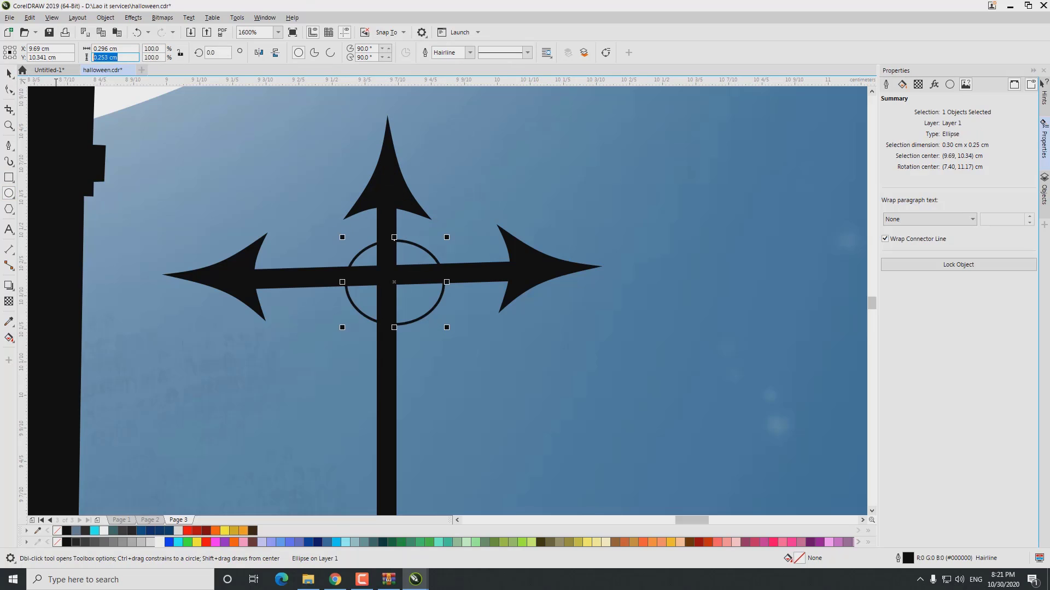
pyautogui.moveTo(393, 282); pyautogui.dragTo(383, 274)
pyautogui.moveTo(436, 223); pyautogui.dragTo(426, 233)
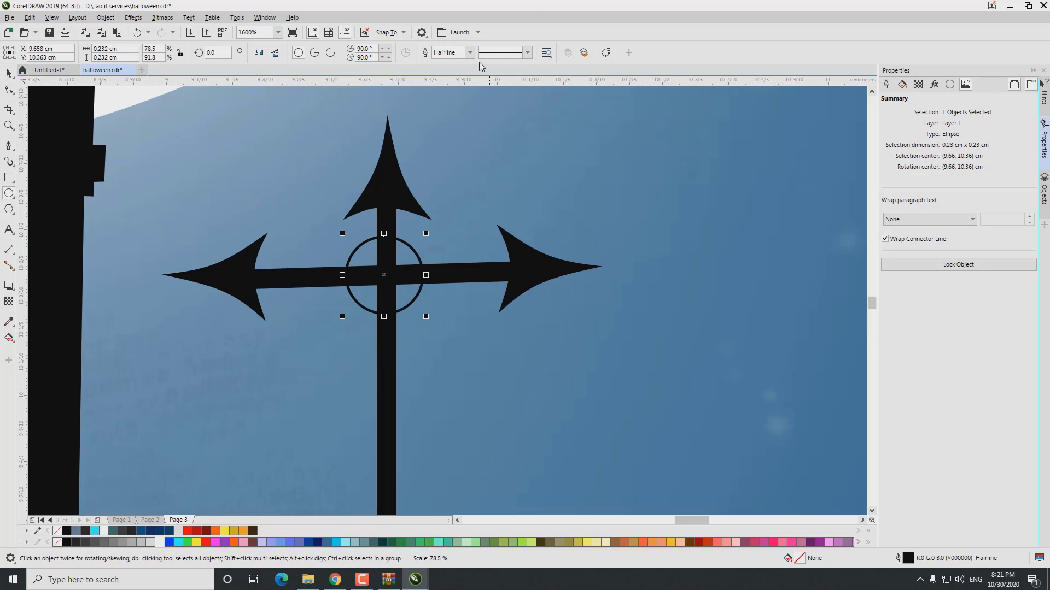
# Set the circle's outline width to 1.0 pt and enlarge the circle to about 0.3 cm in diameter
pyautogui.moveTo(461, 53); pyautogui.dragTo(363, 53)
pyautogui.write('2')
pyautogui.press('Return')
pyautogui.press('space')
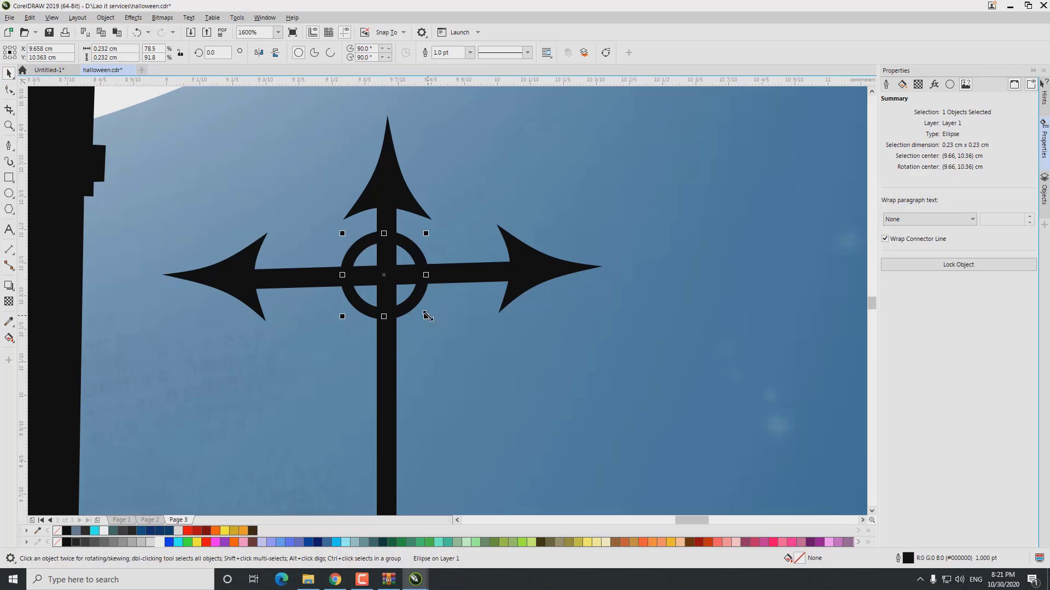
pyautogui.moveTo(426, 317); pyautogui.dragTo(441, 331)
# Move the cross's horizontal bar with its arrowheads and the ring about 0.08 cm down the post
pyautogui.click(463, 271)
pyautogui.keyDown('shift'); pyautogui.click(288, 273); pyautogui.keyUp('shift')
pyautogui.moveTo(288, 274); pyautogui.dragTo(288, 296)
pyautogui.click(407, 321)
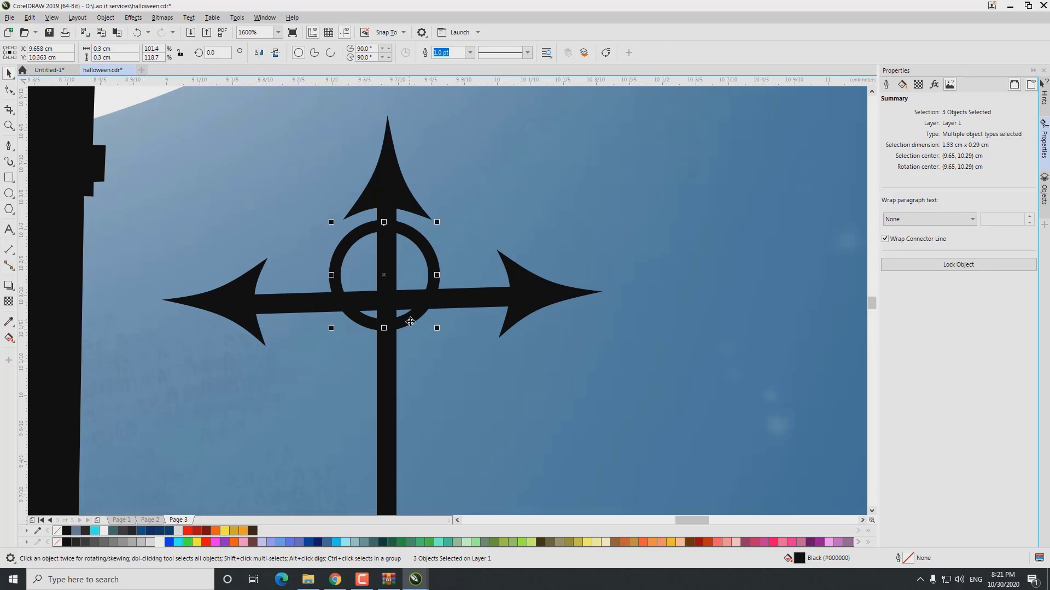
pyautogui.moveTo(407, 321); pyautogui.dragTo(408, 346)
# Set the ring's outline width to 0.75 pt, convert it to curves, and convert its outline to an object
pyautogui.click(470, 52)
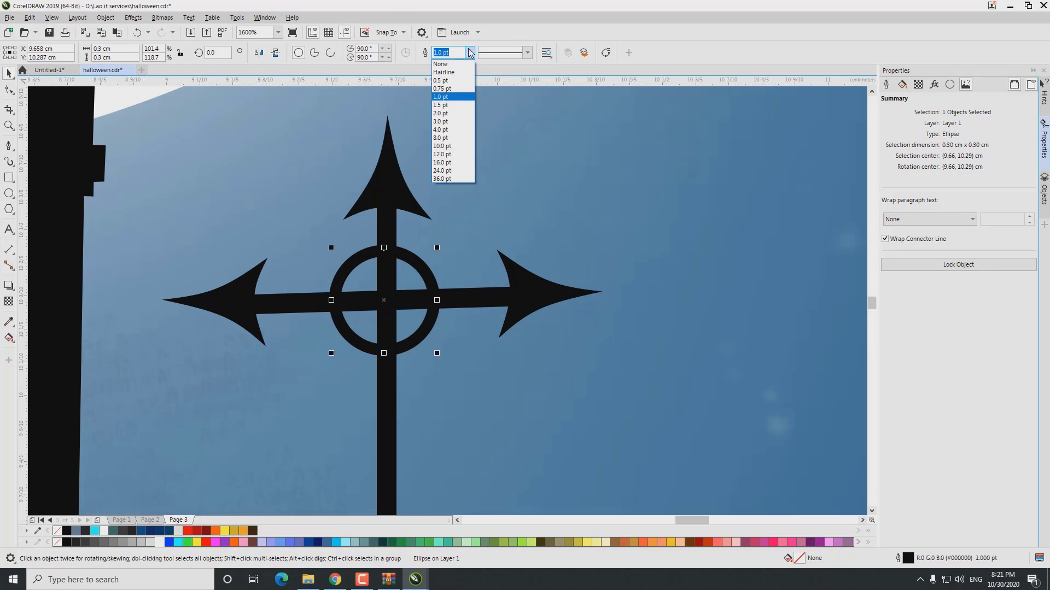
pyautogui.click(451, 112)
pyautogui.click(105, 17)
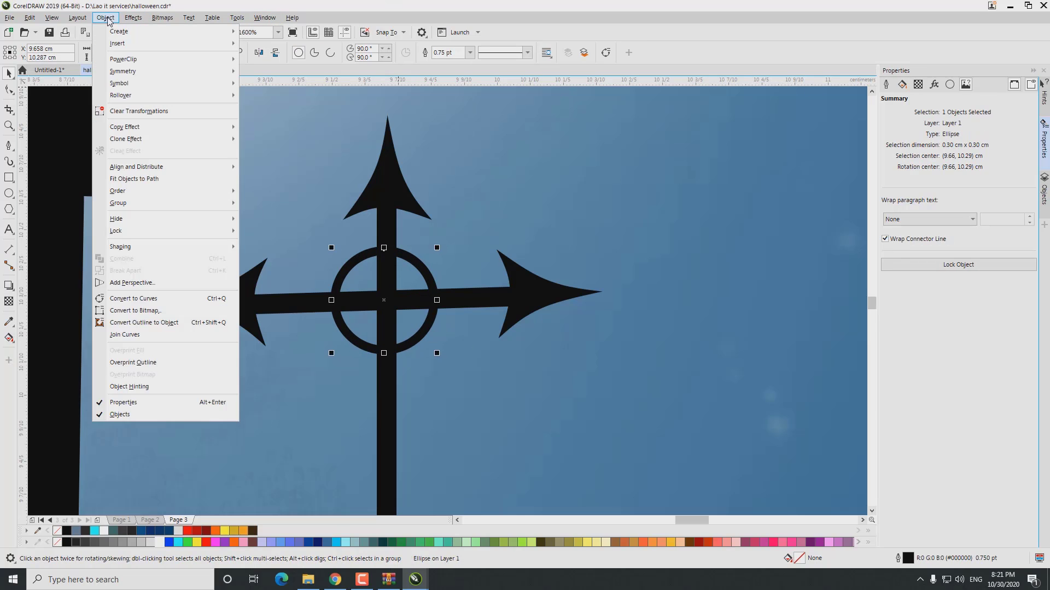
pyautogui.click(139, 300)
pyautogui.press('F10')
pyautogui.click(106, 18)
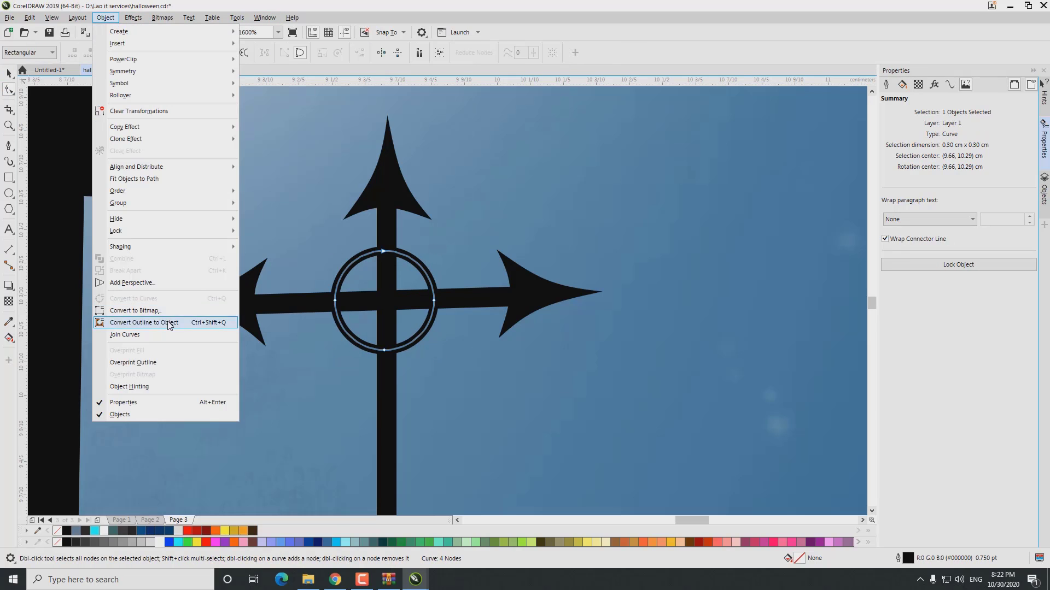
pyautogui.click(186, 324)
# Shrink the arrow-tipped cross to about half its size and stand it on the mound's outer end
pyautogui.press('space')
pyautogui.scroll(-1, 285, 172)
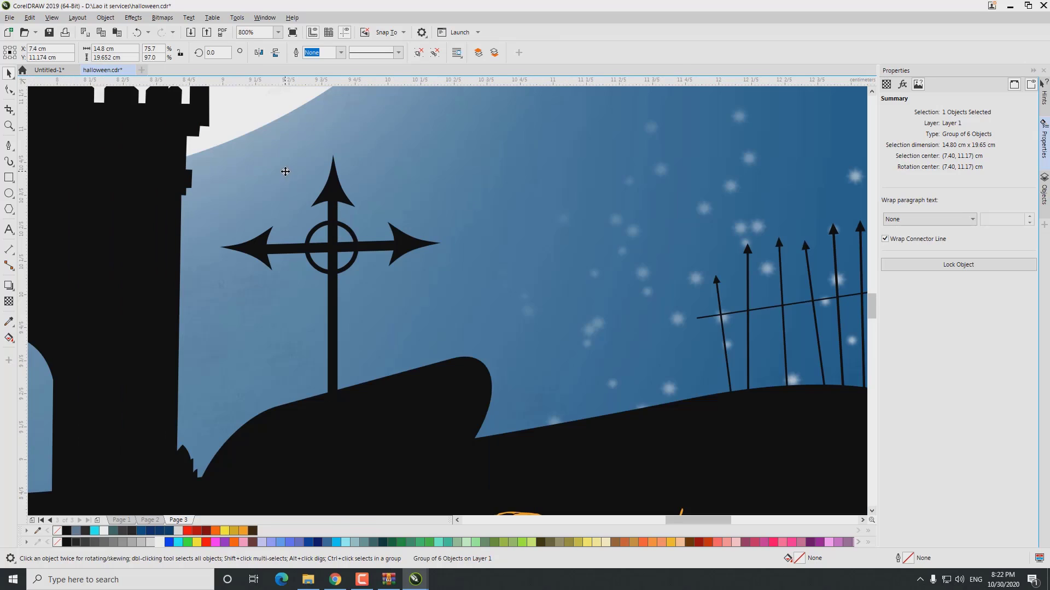
pyautogui.keyDown('ctrl'); pyautogui.click(351, 280); pyautogui.keyUp('ctrl')
pyautogui.scroll(-1, 361, 269)
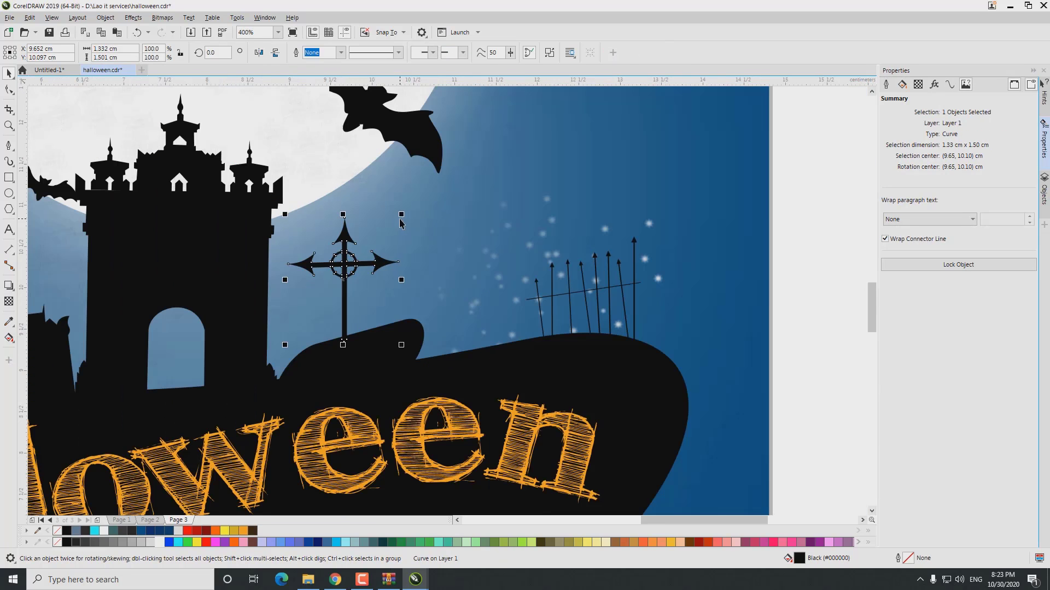
pyautogui.moveTo(344, 276); pyautogui.dragTo(407, 283)
pyautogui.click(435, 301)
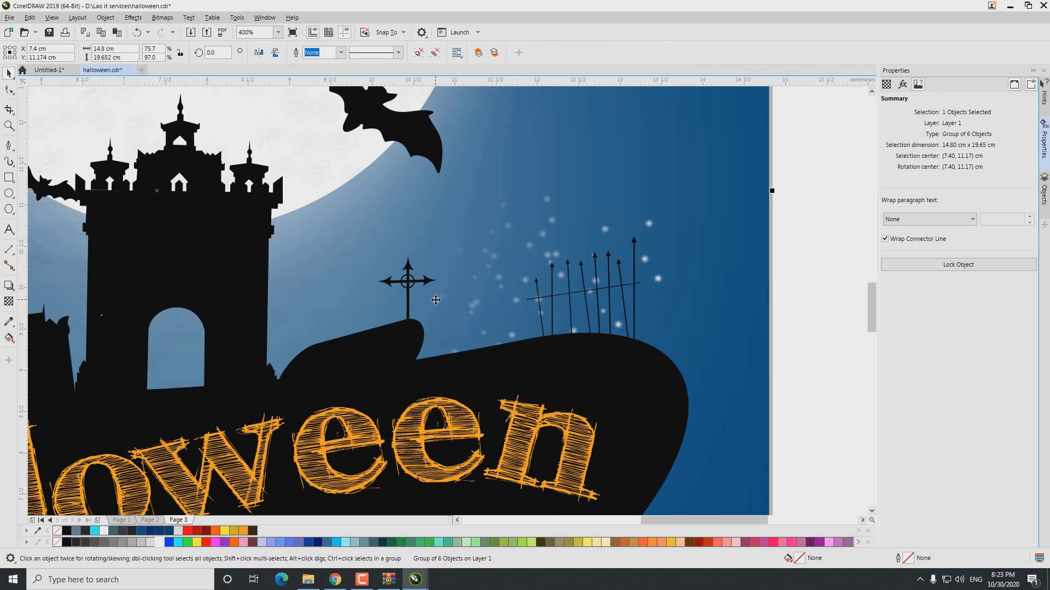
# Draw a black tombstone without outline, with a rounded top and a slight tilt, on the mound beside the cross
pyautogui.press('F6')
pyautogui.moveTo(310, 239); pyautogui.dragTo(354, 319)
pyautogui.click(58, 531)
pyautogui.rightClick(58, 532)
pyautogui.press('F10')
pyautogui.moveTo(314, 242); pyautogui.dragTo(351, 314)
pyautogui.press('space')
pyautogui.click(351, 314)
pyautogui.moveTo(373, 276)
pyautogui.mouseDown()
pyautogui.moveTo(359, 262)
pyautogui.moveTo(333, 298)
pyautogui.mouseUp()
# Draw a black upright bar about 0.05 × 0.35 cm and cross it with a black horizontal bar near its upper end
pyautogui.scroll(2, 311, 280)
pyautogui.press('F6')
pyautogui.click(66, 531)
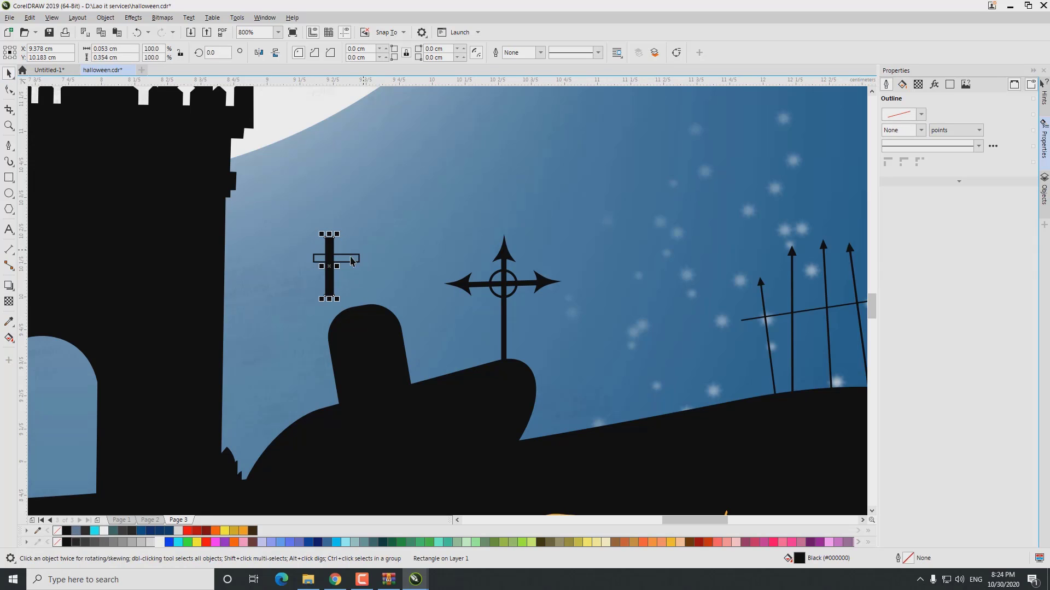
pyautogui.press('space')
pyautogui.press('Tab')
pyautogui.click(66, 532)
pyautogui.moveTo(329, 257); pyautogui.dragTo(320, 252)
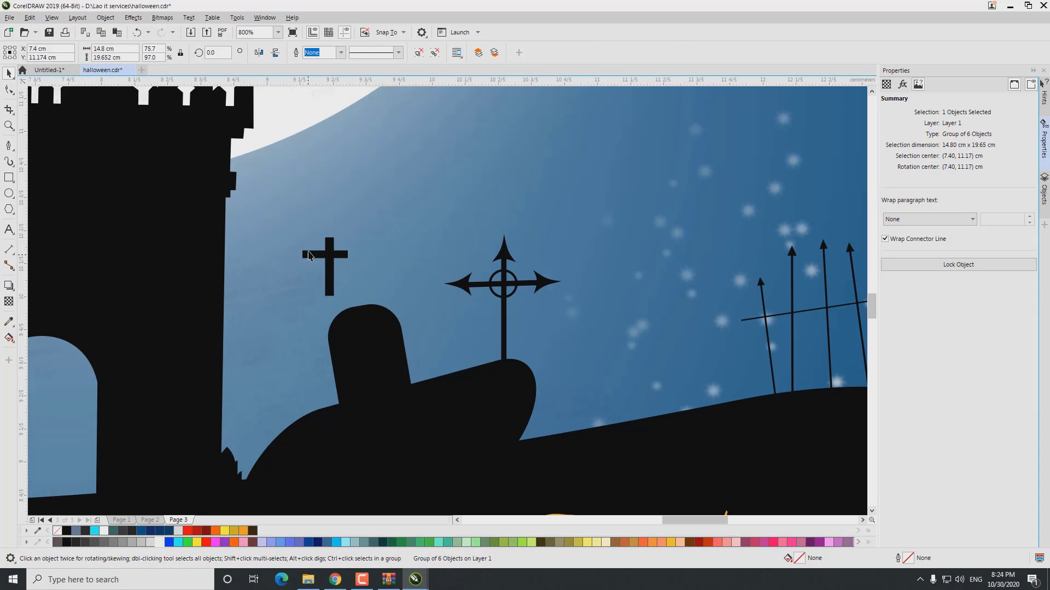
# Combine the two bars into one cross, tilt it about 9°, and place it enlarged on top of the tombstone
pyautogui.scroll(4, 320, 252)
pyautogui.keyDown('shift'); pyautogui.click(397, 337); pyautogui.keyUp('shift')
pyautogui.hotkey('ctrl', 'l')
pyautogui.scroll(-2, 393, 306)
pyautogui.moveTo(396, 344); pyautogui.dragTo(454, 375)
pyautogui.click(454, 375)
pyautogui.click(497, 274)
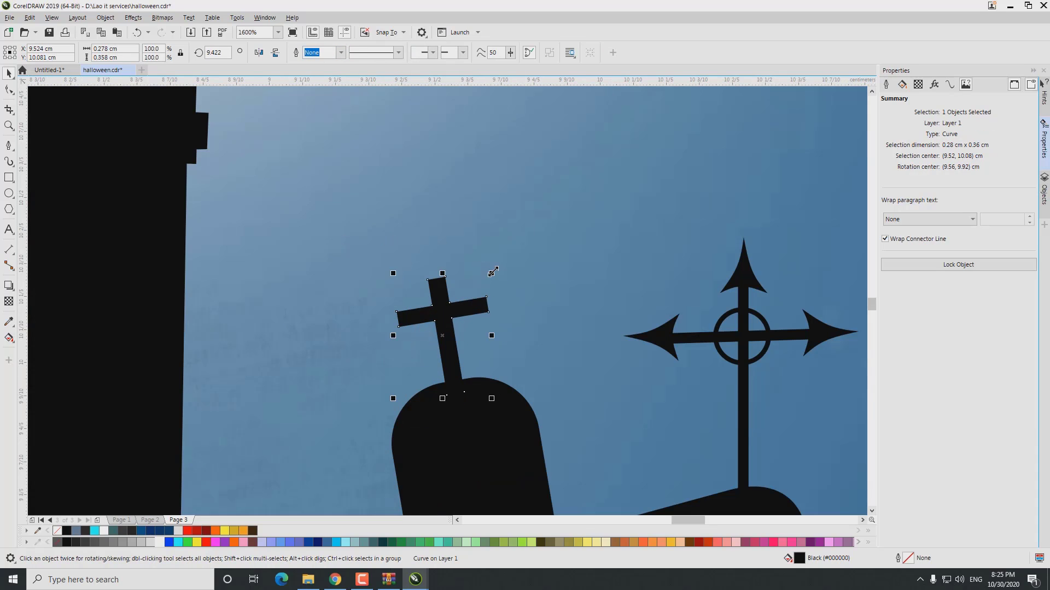
pyautogui.moveTo(492, 273); pyautogui.dragTo(522, 341)
pyautogui.click(469, 307)
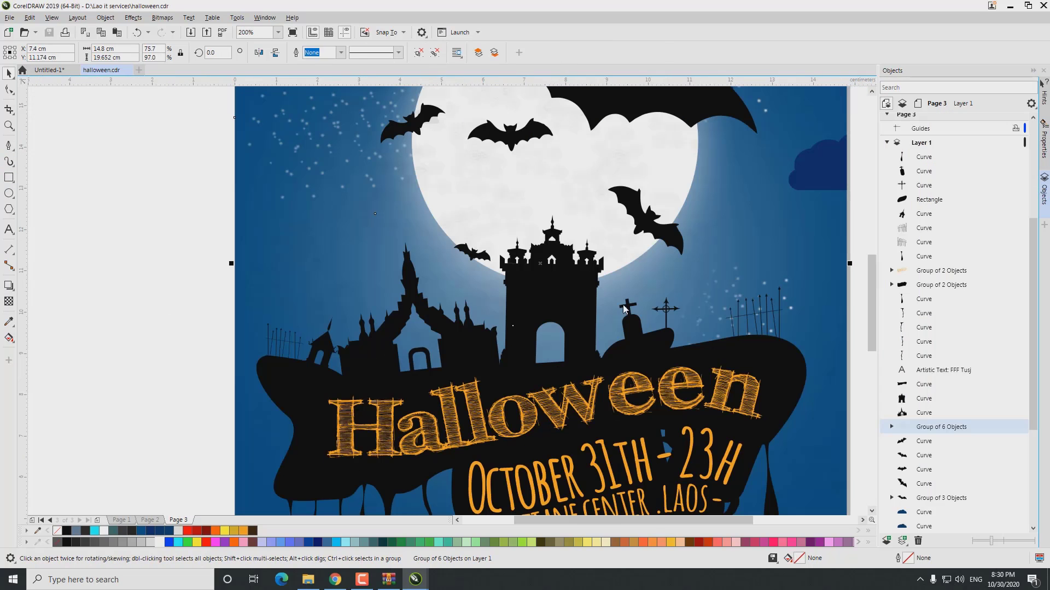
# Draw a black post about 0.17 × 1 cm beside the mound, convert it to curves, and taper it towards the top
pyautogui.moveTo(703, 310); pyautogui.dragTo(708, 352)
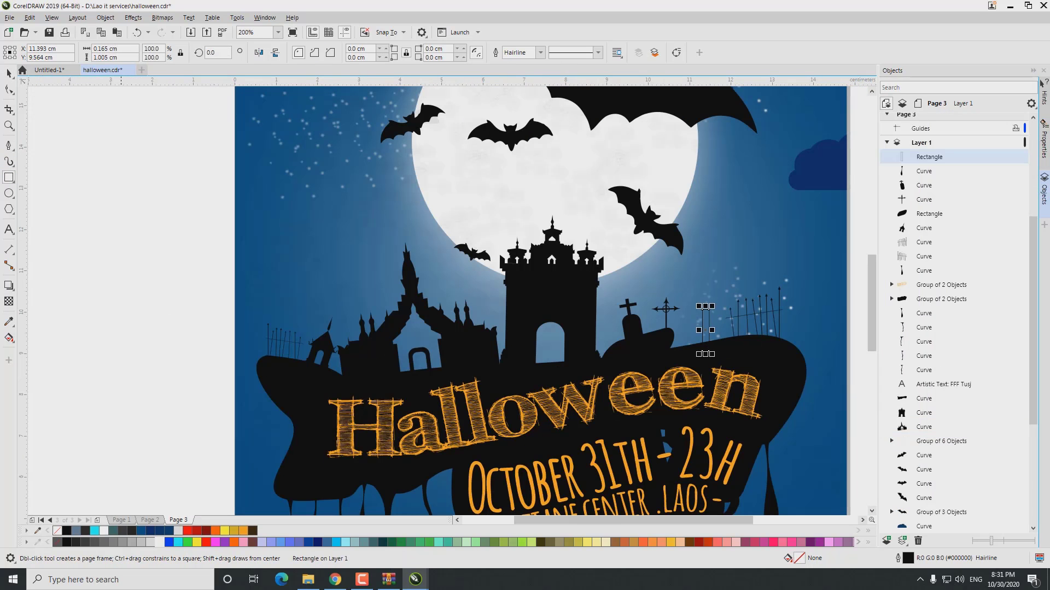
pyautogui.click(67, 531)
pyautogui.click(9, 89)
pyautogui.scroll(2, 710, 328)
pyautogui.hotkey('ctrl', 'q')
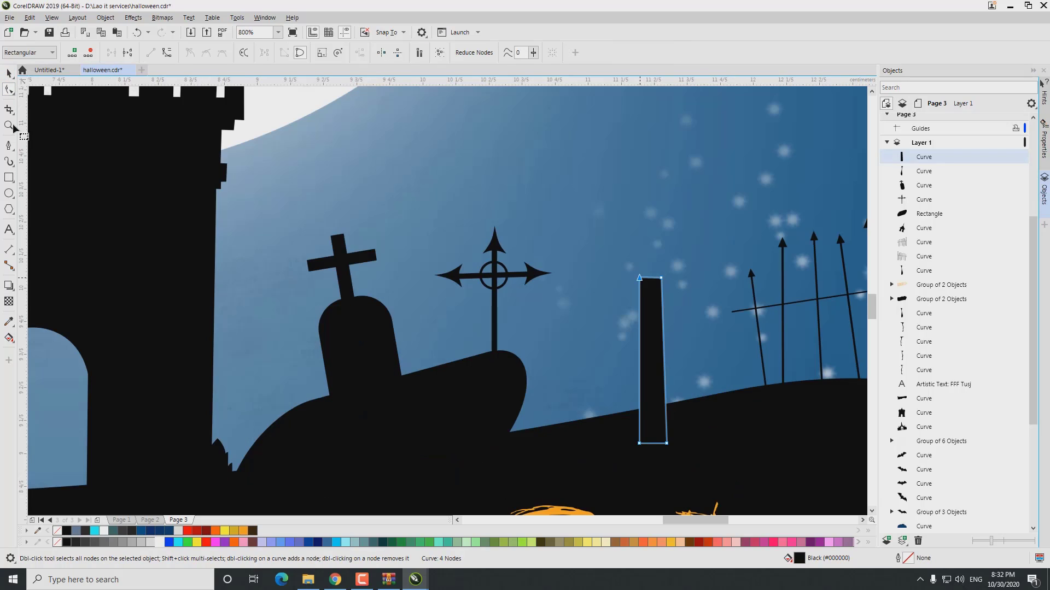
# Draw a circle filled black on the top end of the tapered post
pyautogui.moveTo(639, 278); pyautogui.dragTo(678, 324)
pyautogui.press('F7')
pyautogui.click(66, 531)
# Draw a five-sided polygon above the circle, stretch it downward, and curve its sides inward to form a pointed blade
pyautogui.press('y')
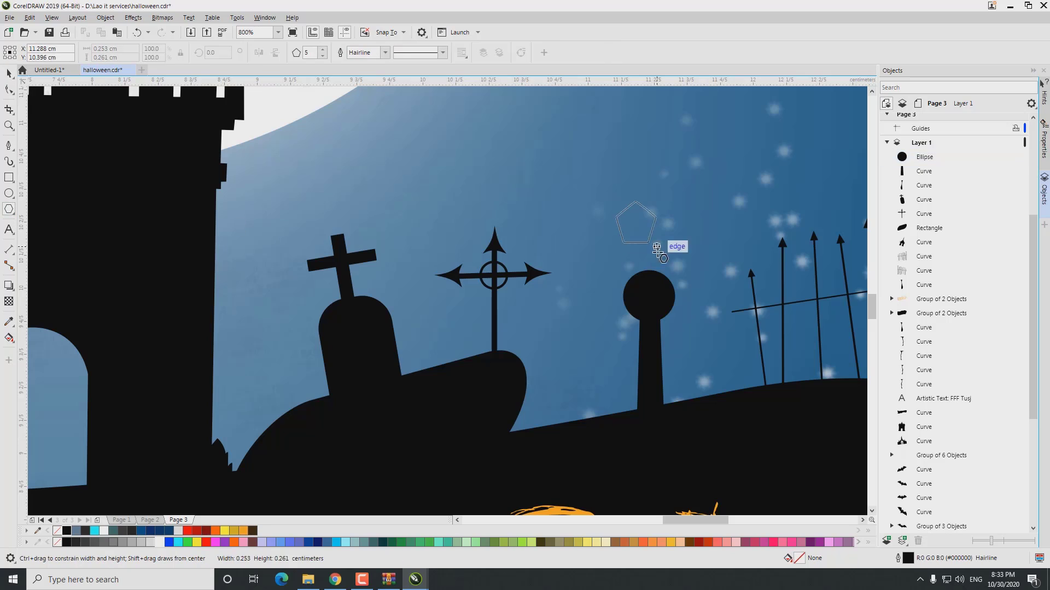
pyautogui.moveTo(612, 198)
pyautogui.mouseDown()
pyautogui.moveTo(658, 267)
pyautogui.moveTo(636, 285)
pyautogui.mouseUp()
pyautogui.press('F10')
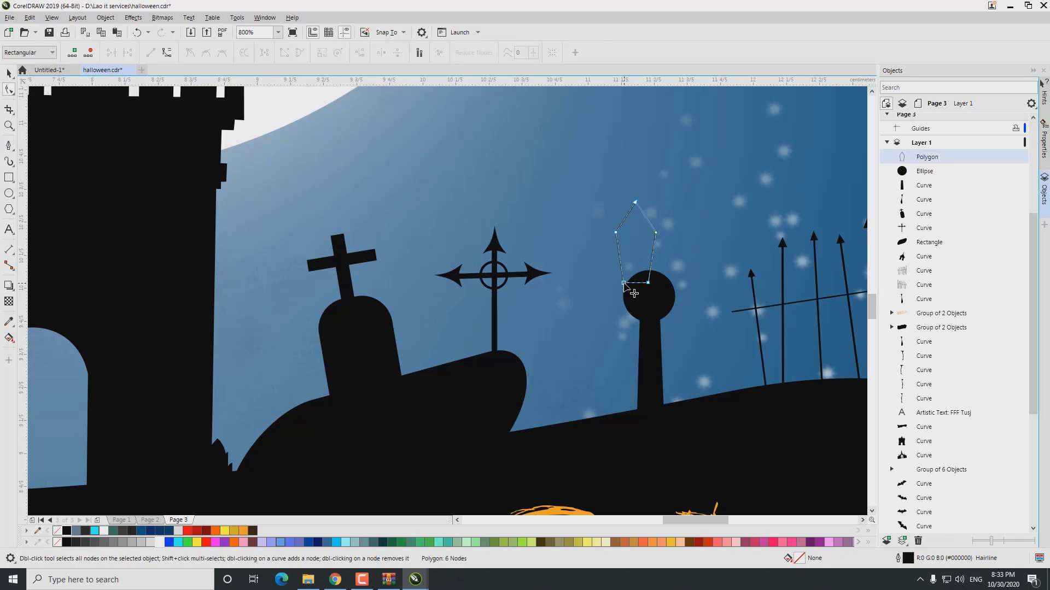
pyautogui.scroll(1, 635, 251)
pyautogui.moveTo(611, 271); pyautogui.dragTo(615, 286)
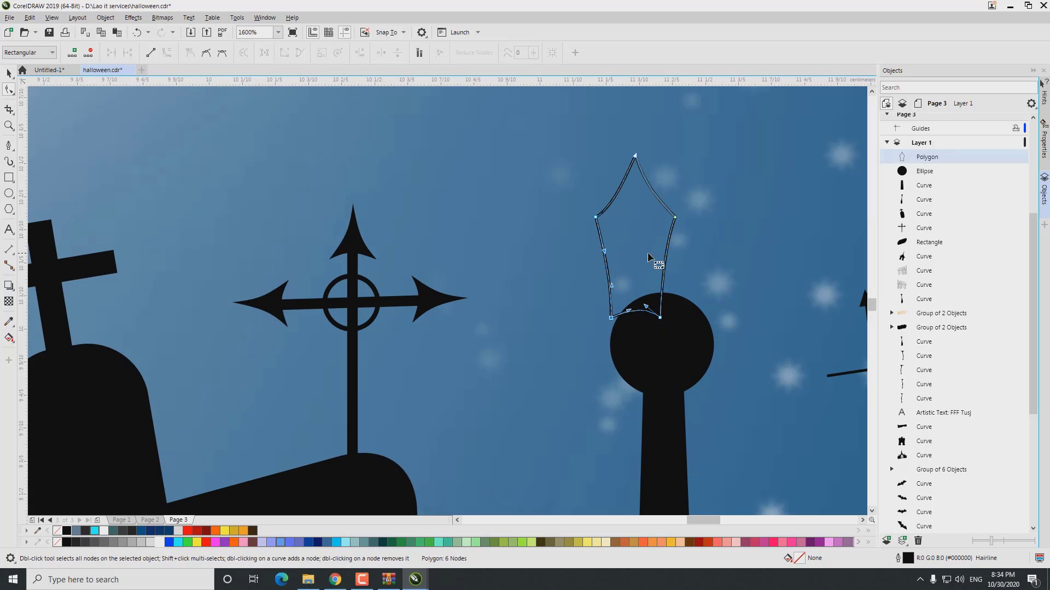
# Fill the blade black with no outline, seat it on the circle, and set its rotation centre at the circle's centre
pyautogui.click(9, 73)
pyautogui.moveTo(637, 321); pyautogui.dragTo(636, 333)
pyautogui.click(66, 531)
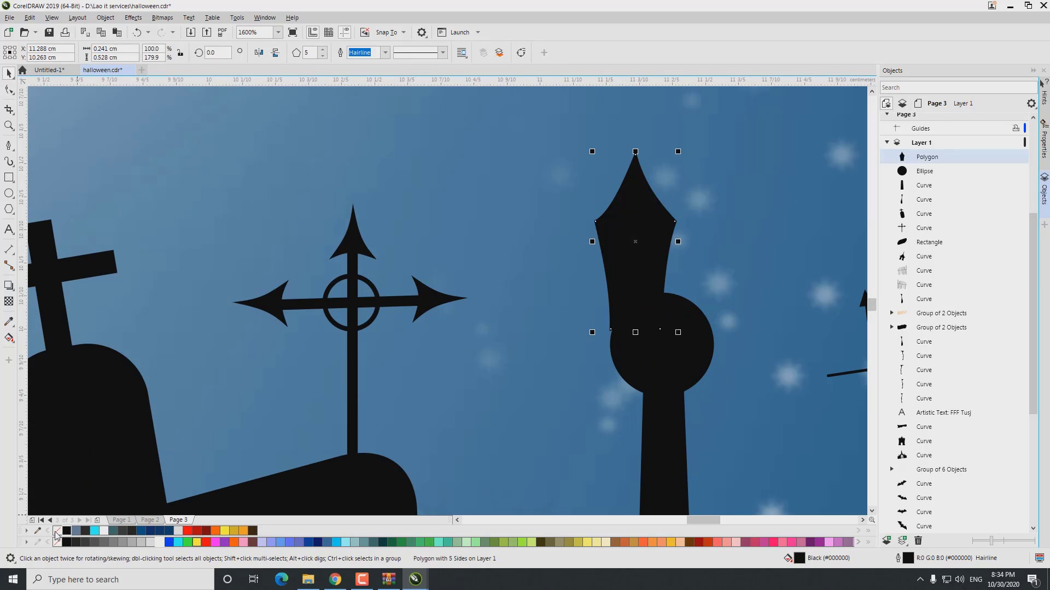
pyautogui.rightClick(57, 531)
pyautogui.moveTo(632, 253); pyautogui.dragTo(666, 241)
pyautogui.click(666, 241)
pyautogui.moveTo(668, 316); pyautogui.dragTo(661, 345)
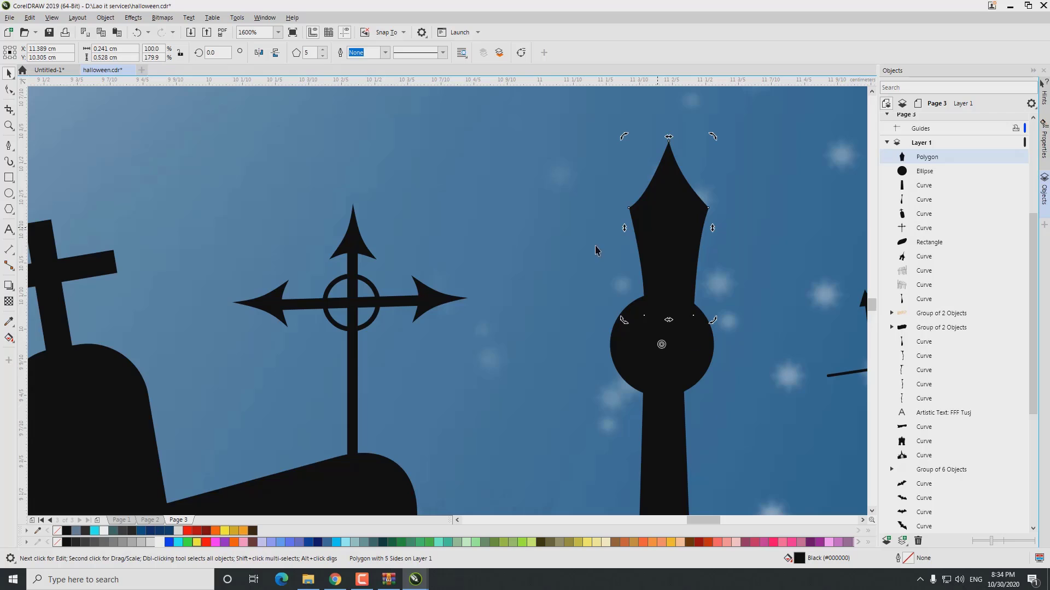
# Add rotated copies of the blade on both sides of the circle as the cross's horizontal arms
pyautogui.scroll(-1, 463, 316)
pyautogui.moveTo(591, 225); pyautogui.dragTo(706, 354)
pyautogui.moveTo(662, 328); pyautogui.dragTo(481, 320)
pyautogui.scroll(1, 482, 320)
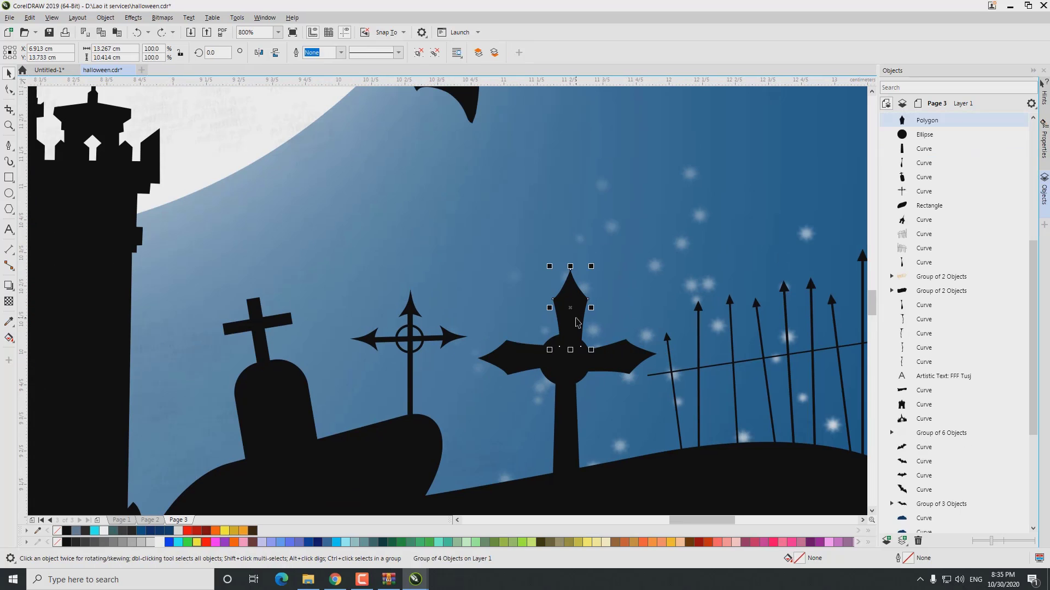
pyautogui.click(526, 335)
pyautogui.moveTo(527, 369); pyautogui.dragTo(528, 369)
# Weld the three blades and the circle into one shape and combine it with the tapered post
pyautogui.moveTo(465, 260); pyautogui.dragTo(664, 397)
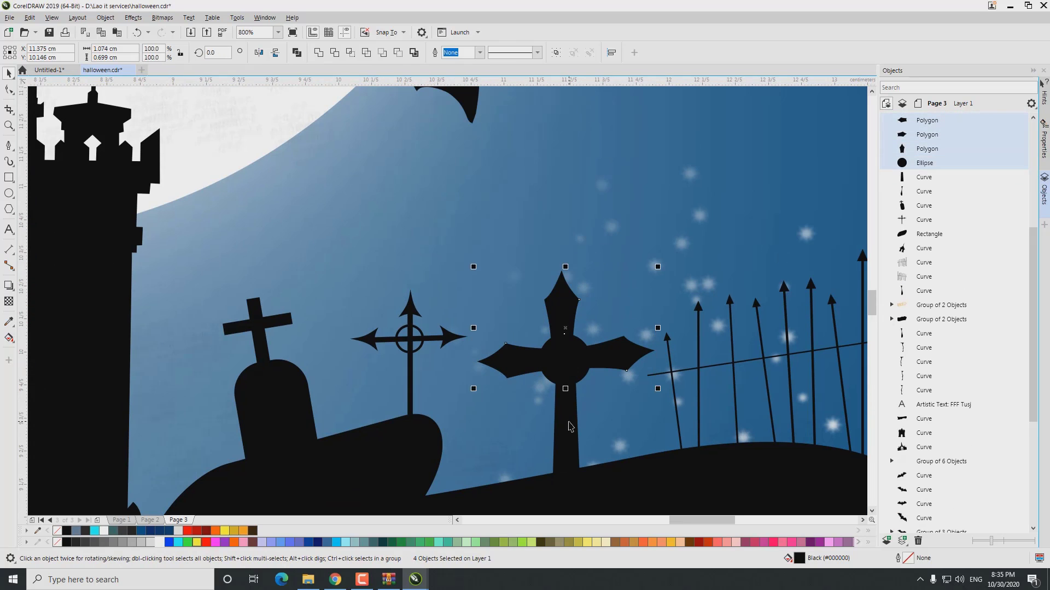
pyautogui.click(319, 52)
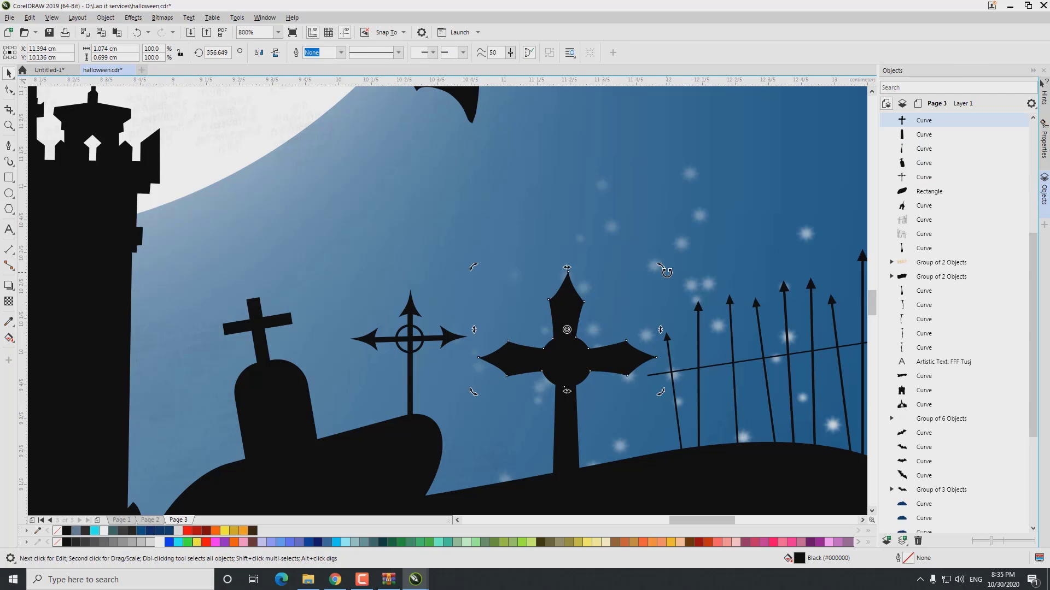
pyautogui.scroll(1, 572, 364)
pyautogui.keyDown('shift'); pyautogui.click(569, 452); pyautogui.keyUp('shift')
pyautogui.hotkey('ctrl', 'l')
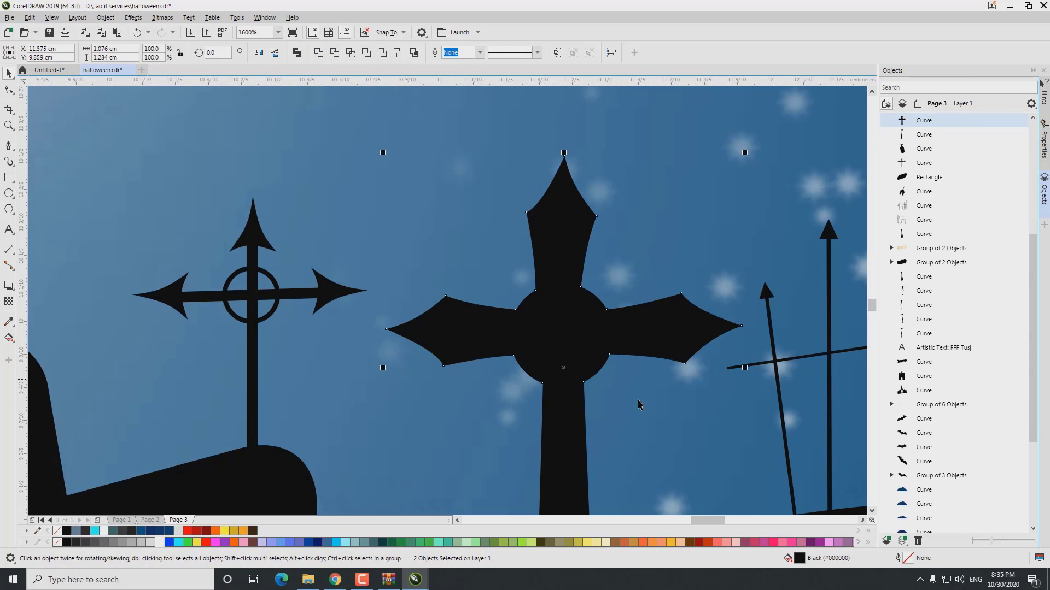
# Shrink the bladed cross and place it with two tilted copies along the black ground beside the mound
pyautogui.scroll(-1, 521, 443)
pyautogui.click(568, 355)
pyautogui.moveTo(613, 299); pyautogui.dragTo(562, 360)
pyautogui.click(457, 306)
pyautogui.click(508, 377)
pyautogui.moveTo(509, 420); pyautogui.dragTo(638, 404)
pyautogui.rightClick(550, 422)
pyautogui.click(632, 444)
pyautogui.click(629, 438)
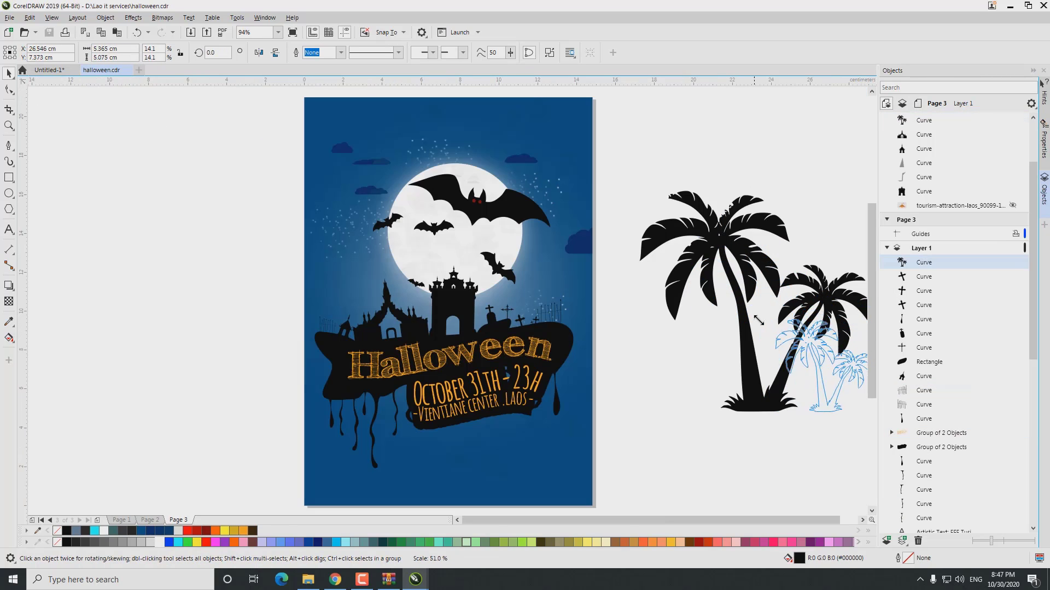
# Shrink the palm tree silhouette, mirror it horizontally, and place it on the black banner's upper edge beside the small crosses
pyautogui.moveTo(629, 175); pyautogui.dragTo(623, 299)
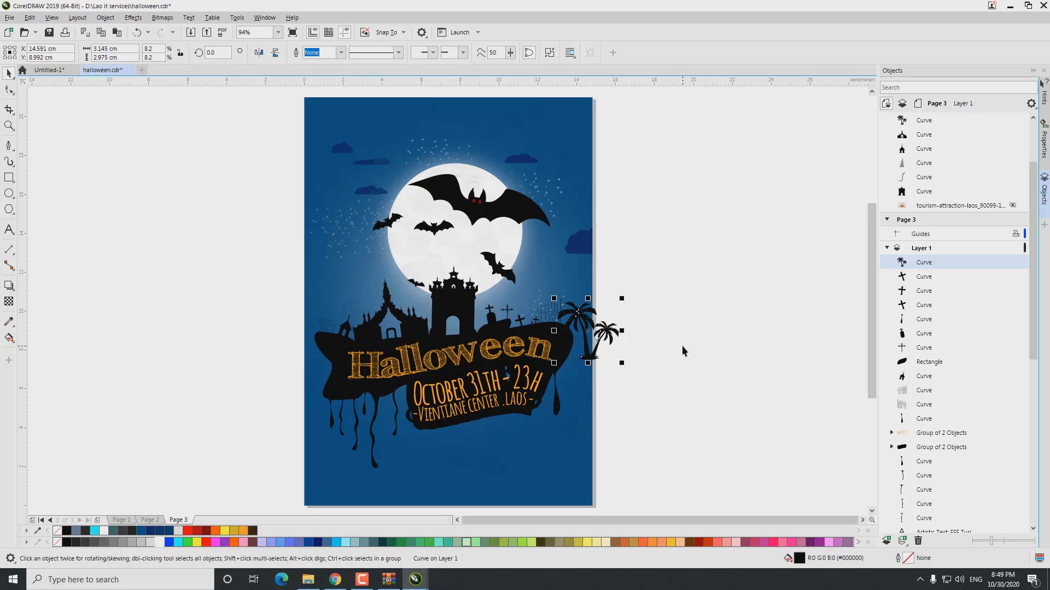
pyautogui.scroll(3, 681, 346)
pyautogui.click(259, 52)
pyautogui.moveTo(619, 368); pyautogui.dragTo(538, 338)
pyautogui.press('Escape')
pyautogui.scroll(2, 513, 288)
pyautogui.click(550, 331)
pyautogui.press('Escape')
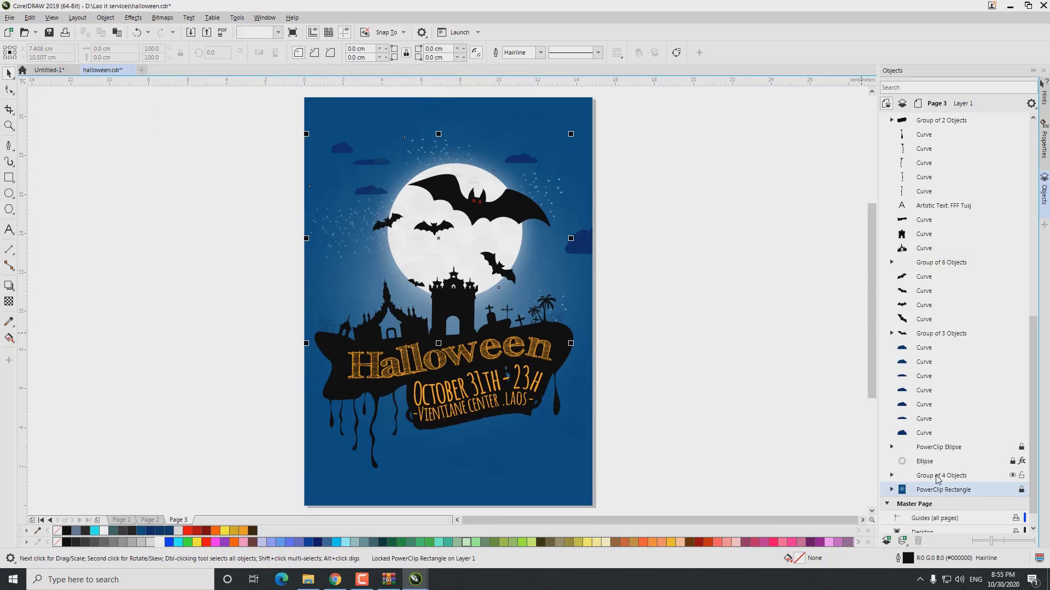
# Place a copy of the star group, turned 180°, over the poster's lower half in front of all objects
pyautogui.click(420, 432)
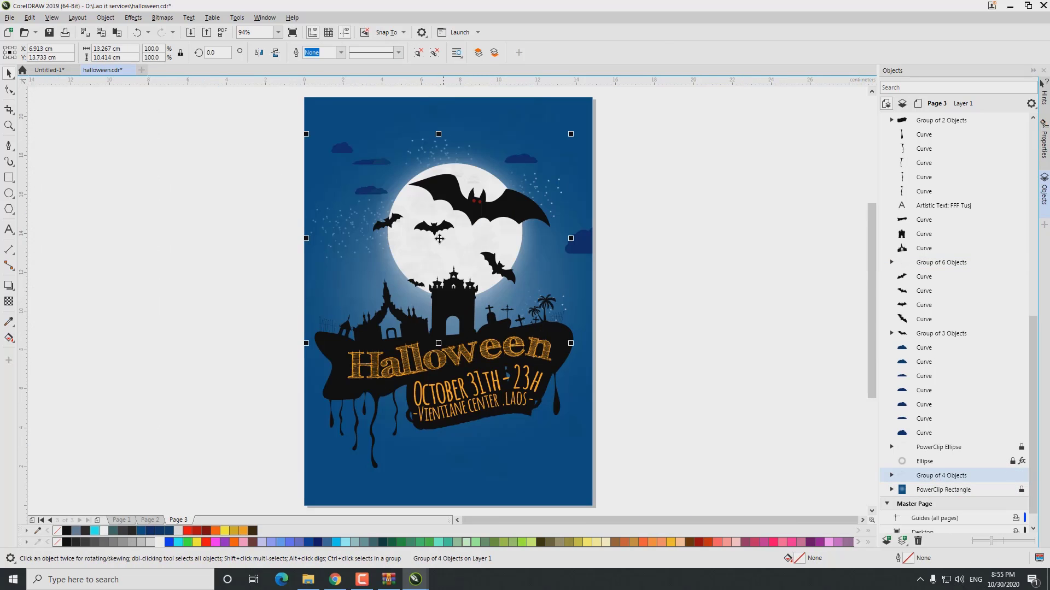
pyautogui.moveTo(420, 432); pyautogui.dragTo(452, 401)
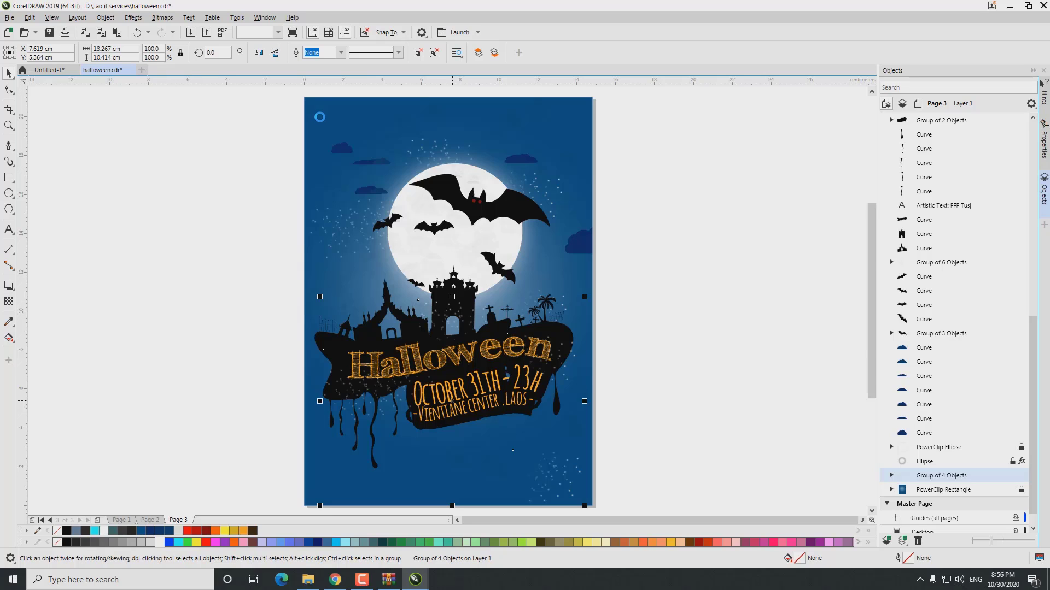
pyautogui.hotkey('shift', 'pageup')
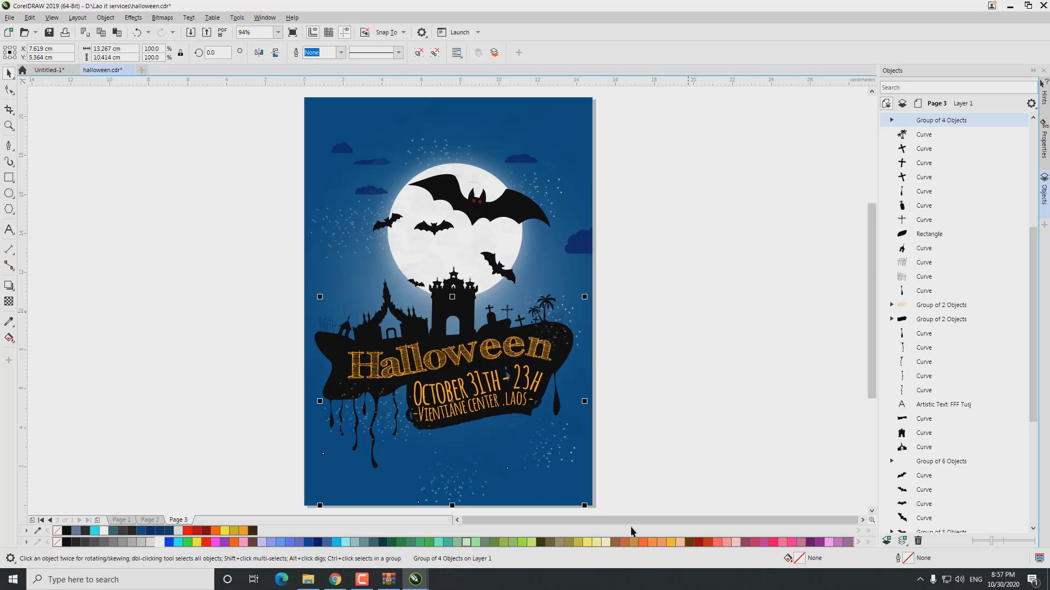
pyautogui.click(259, 53)
pyautogui.moveTo(485, 438); pyautogui.dragTo(486, 428)
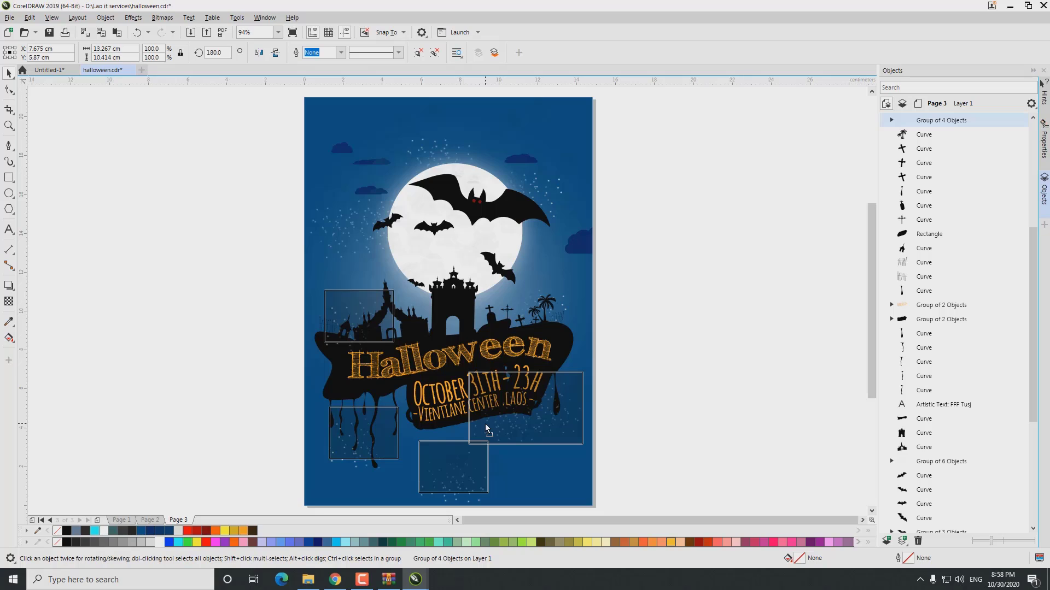
pyautogui.moveTo(486, 425); pyautogui.dragTo(486, 424)
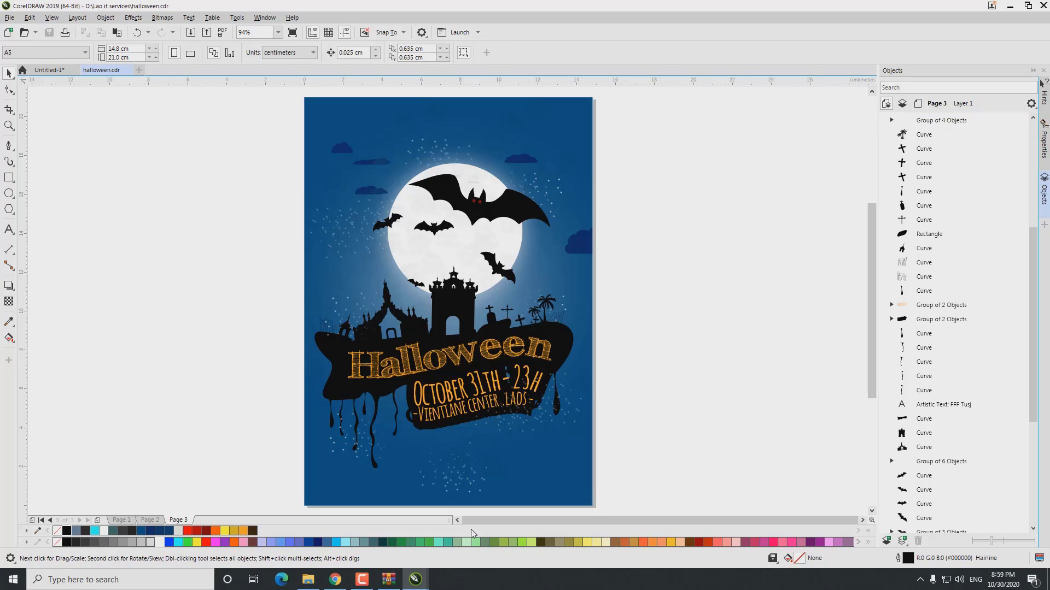
# Draw a rectangle below the banner, resize it to about 9.05 × 1.32 cm, and round its corners fully to 0.66 cm
pyautogui.press('F6')
pyautogui.moveTo(384, 445); pyautogui.dragTo(523, 486)
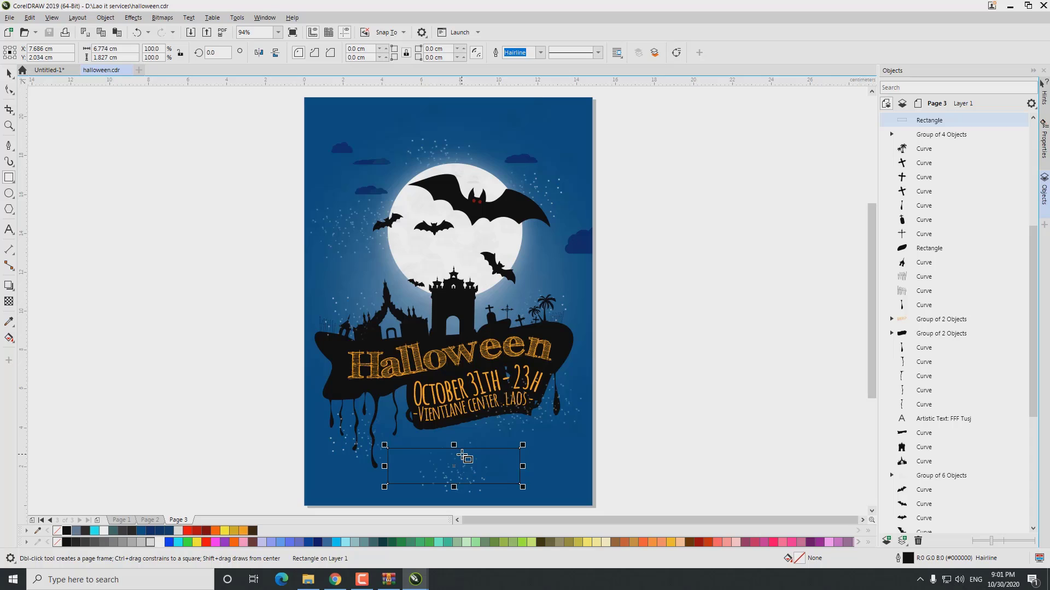
pyautogui.press('space')
pyautogui.moveTo(522, 445); pyautogui.dragTo(567, 455)
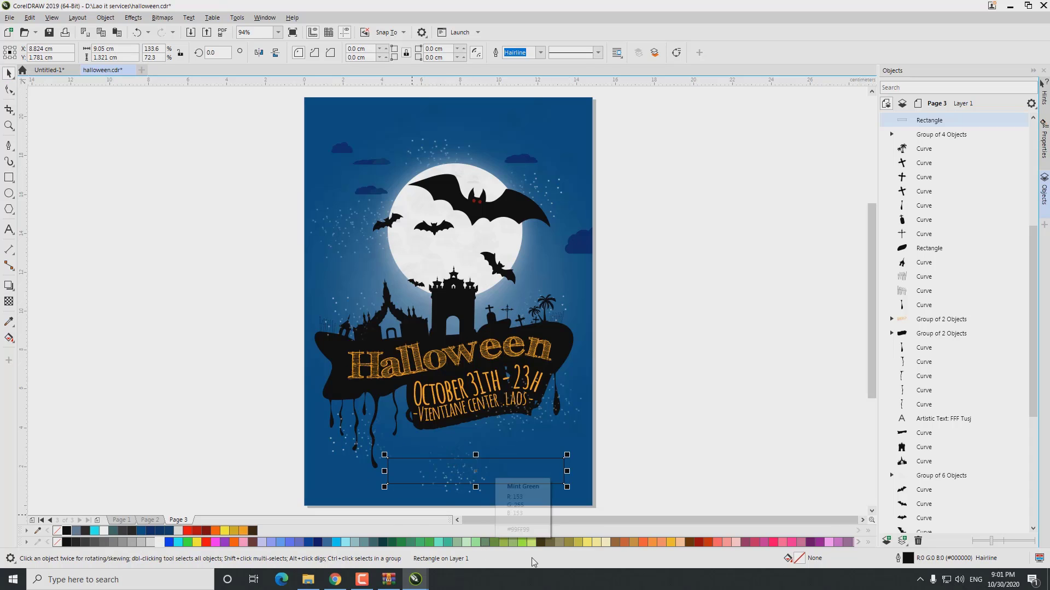
pyautogui.click(9, 90)
pyautogui.moveTo(388, 483); pyautogui.dragTo(436, 480)
# Fill the rounded bar orange with no outline, flatten it, and place it near the poster's lower edge
pyautogui.click(8, 74)
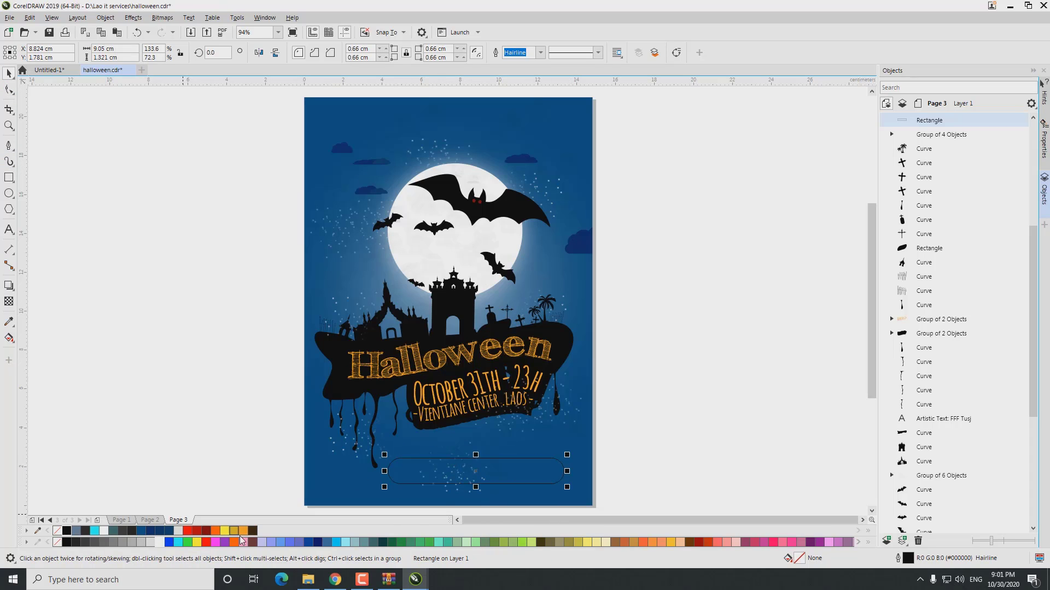
pyautogui.click(159, 530)
pyautogui.click(216, 531)
pyautogui.rightClick(57, 531)
pyautogui.moveTo(476, 455); pyautogui.dragTo(457, 473)
pyautogui.press('Escape')
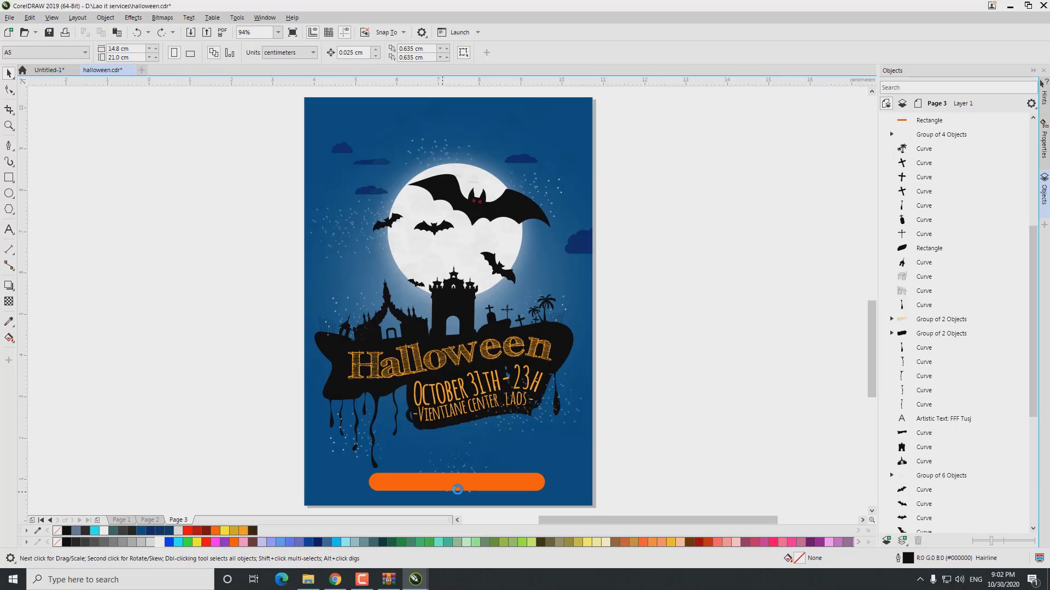
# Recolour the rounded bar near the poster's lower edge black and give it a uniform transparency of about 40
pyautogui.scroll(2, 457, 490)
pyautogui.click(457, 487)
pyautogui.click(244, 531)
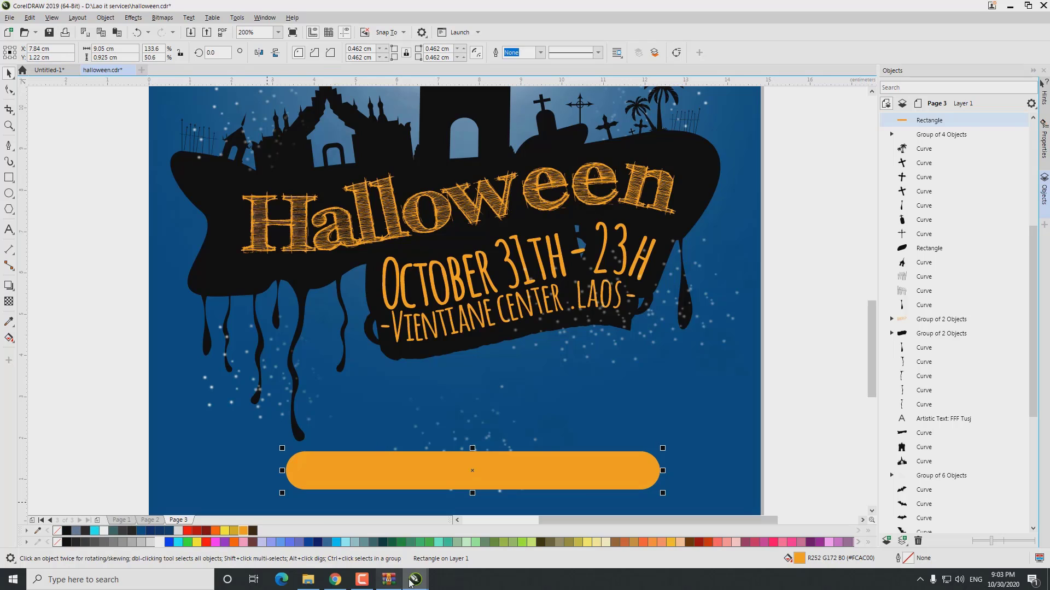
pyautogui.click(68, 532)
pyautogui.click(8, 302)
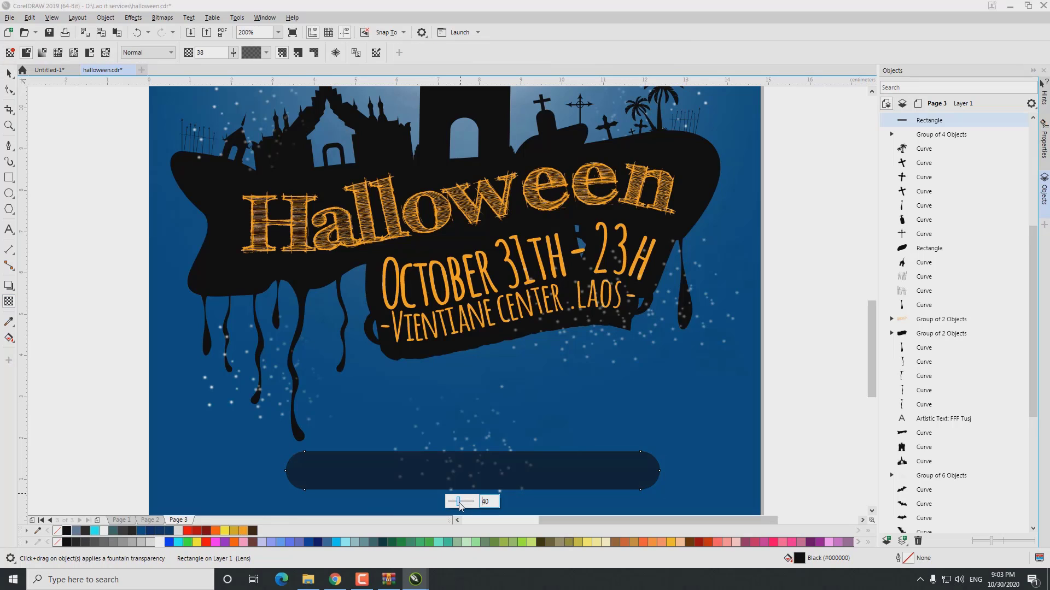
pyautogui.press('space')
# Add the artistic text "CREDIT BY: SKM IT-ZONE" over the rounded bar and set its font to Amatic
pyautogui.click(9, 231)
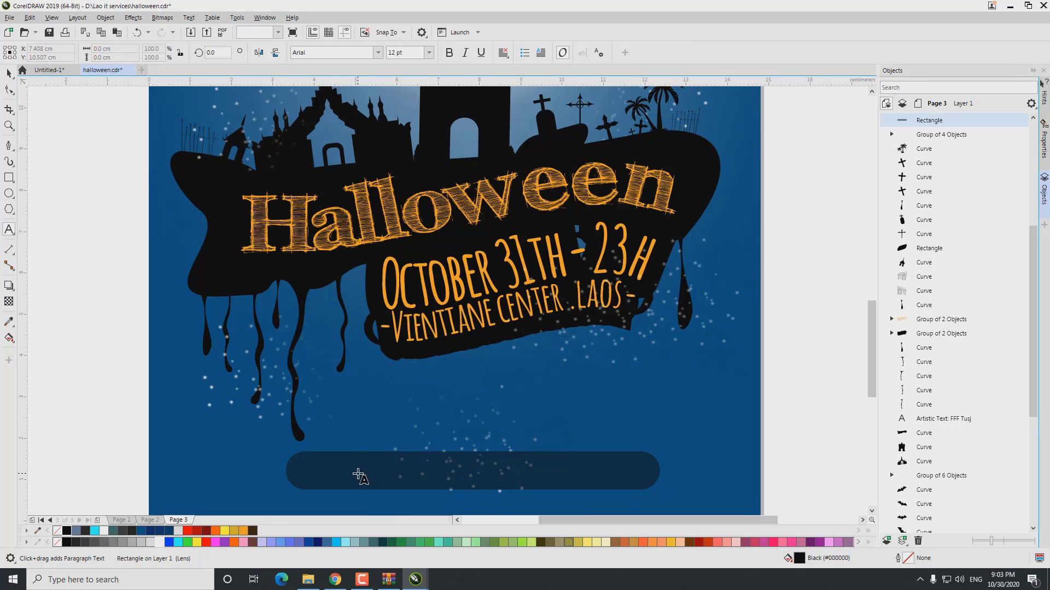
pyautogui.click(359, 473)
pyautogui.write('CREDIT BY: ')
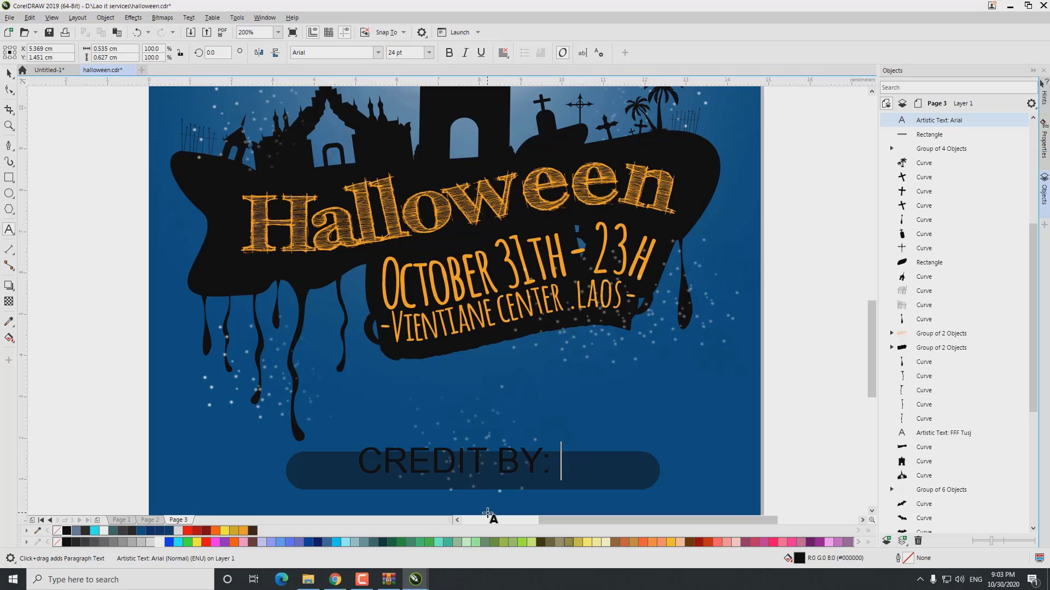
pyautogui.write('SKM IT-ZONE')
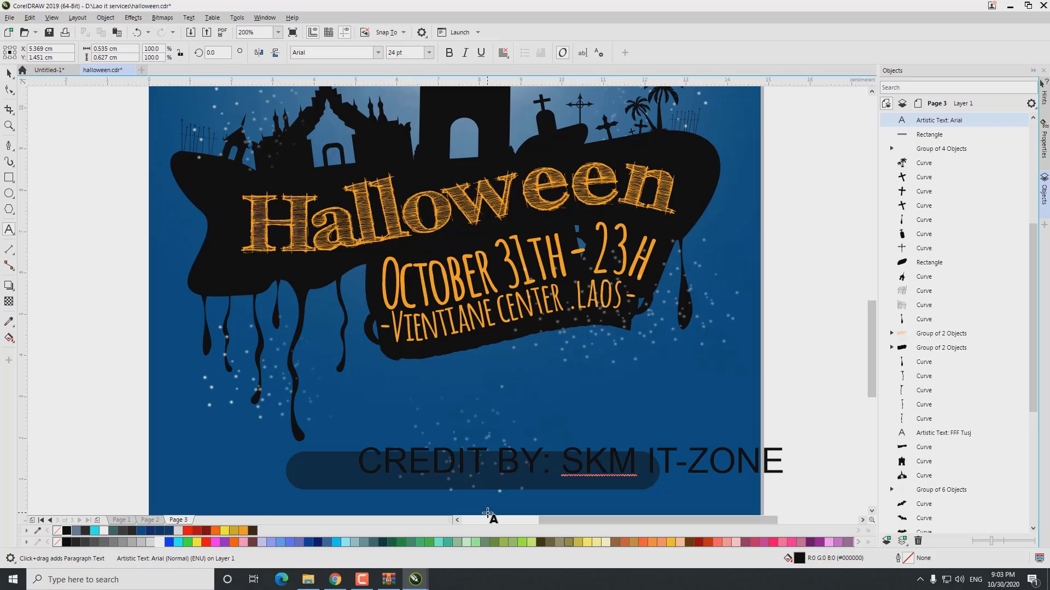
pyautogui.hotkey('ctrl', 'a')
pyautogui.click(328, 52)
pyautogui.write('Amatic')
pyautogui.press('Return')
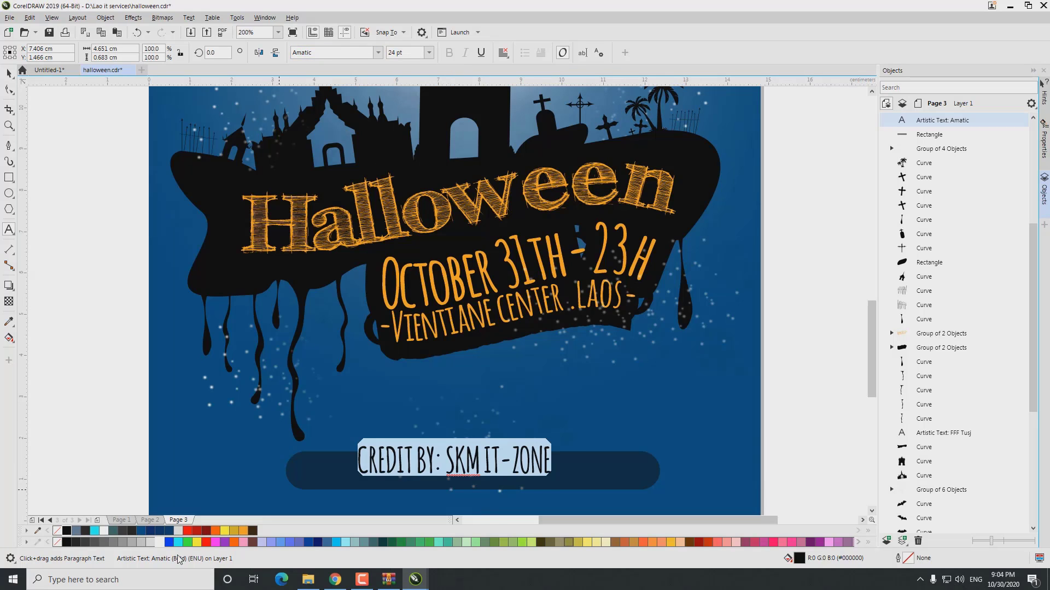
# Colour the credit text light orange and place it, slanted to the right, inside the dark rounded bar
pyautogui.click(243, 530)
pyautogui.moveTo(556, 445); pyautogui.dragTo(433, 464)
pyautogui.click(587, 500)
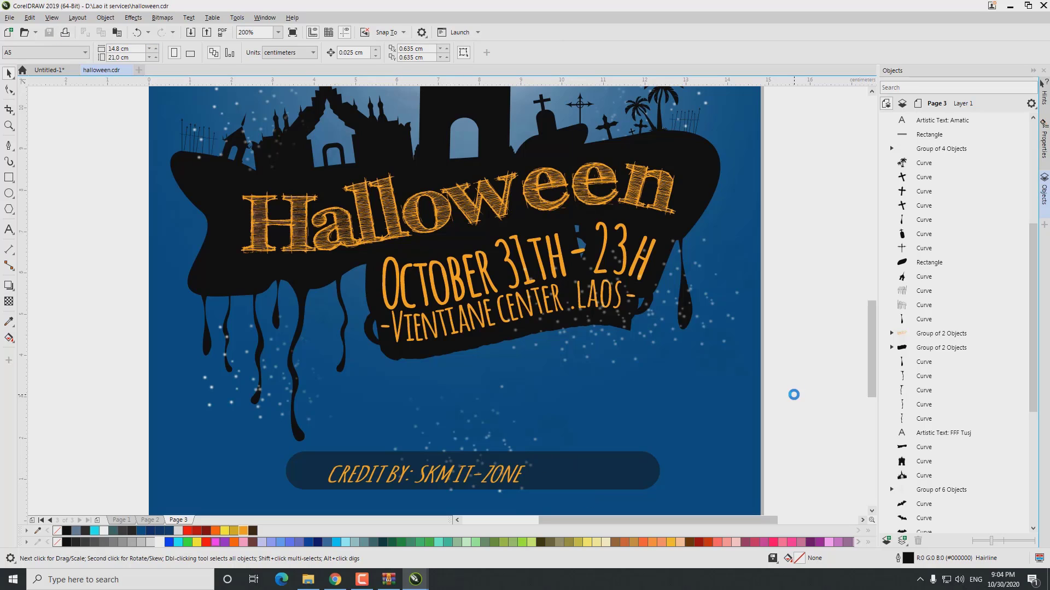
pyautogui.click(278, 33)
pyautogui.click(249, 41)
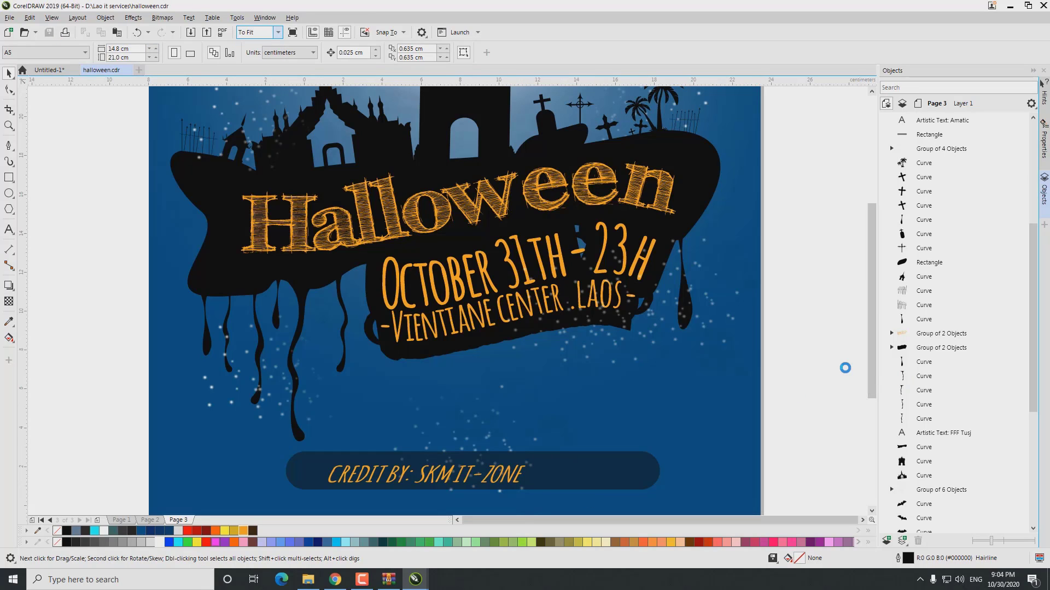